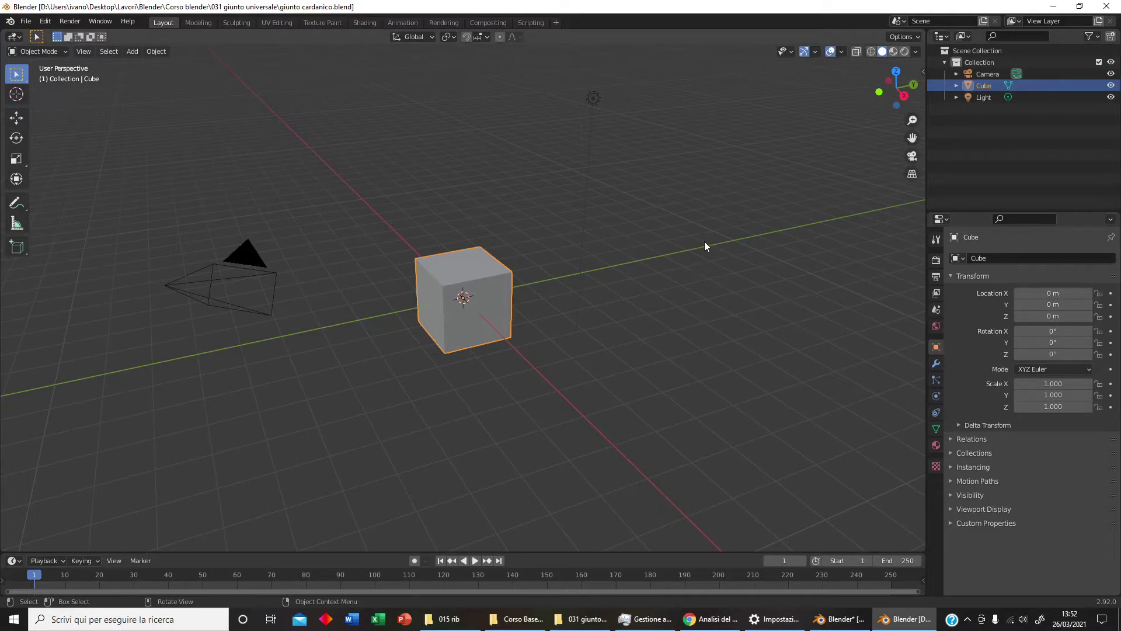
# Delete the default cube and hide the camera in the Outliner
pyautogui.press('x')
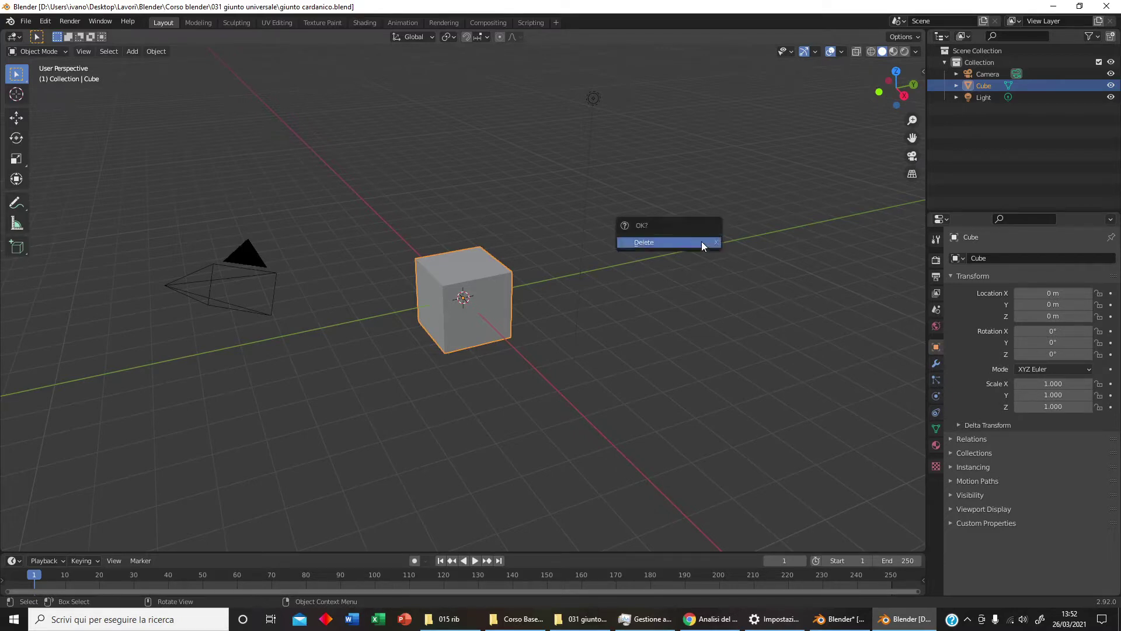
pyautogui.click(702, 243)
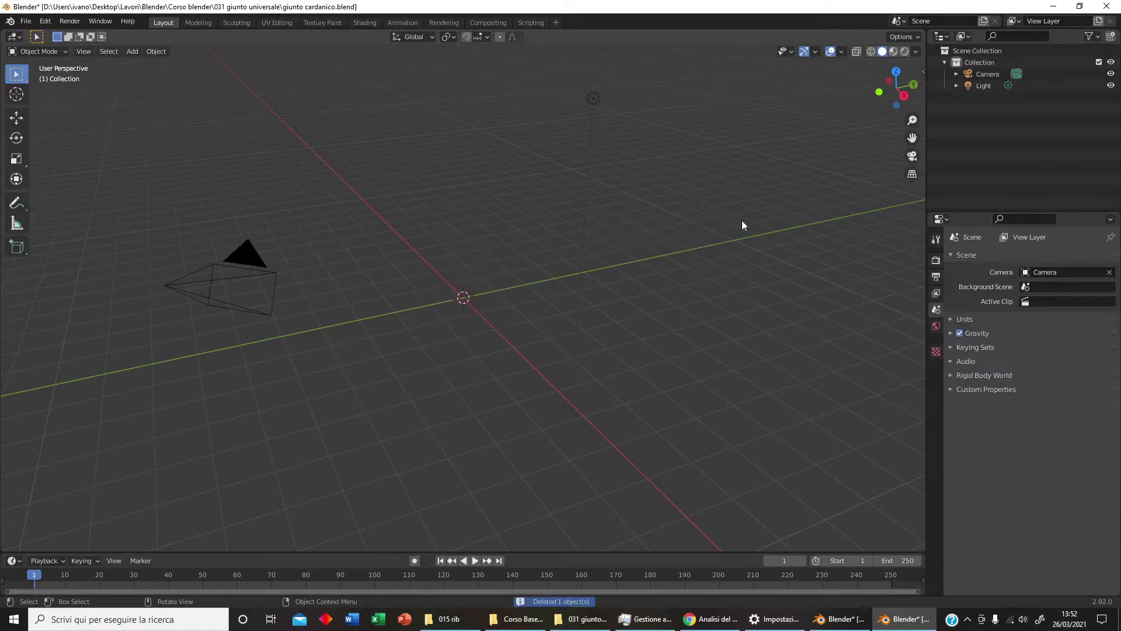
pyautogui.click(1110, 74)
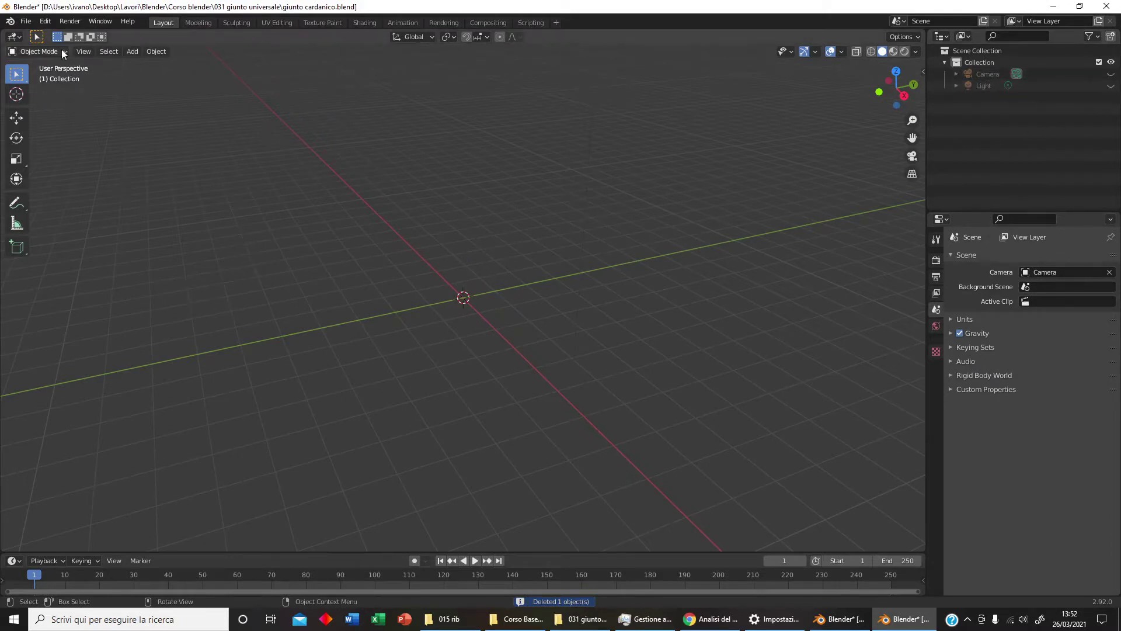
# Append the Giunto Cardanico collection from the Officina Virtuale Pack .blend file
pyautogui.click(25, 21)
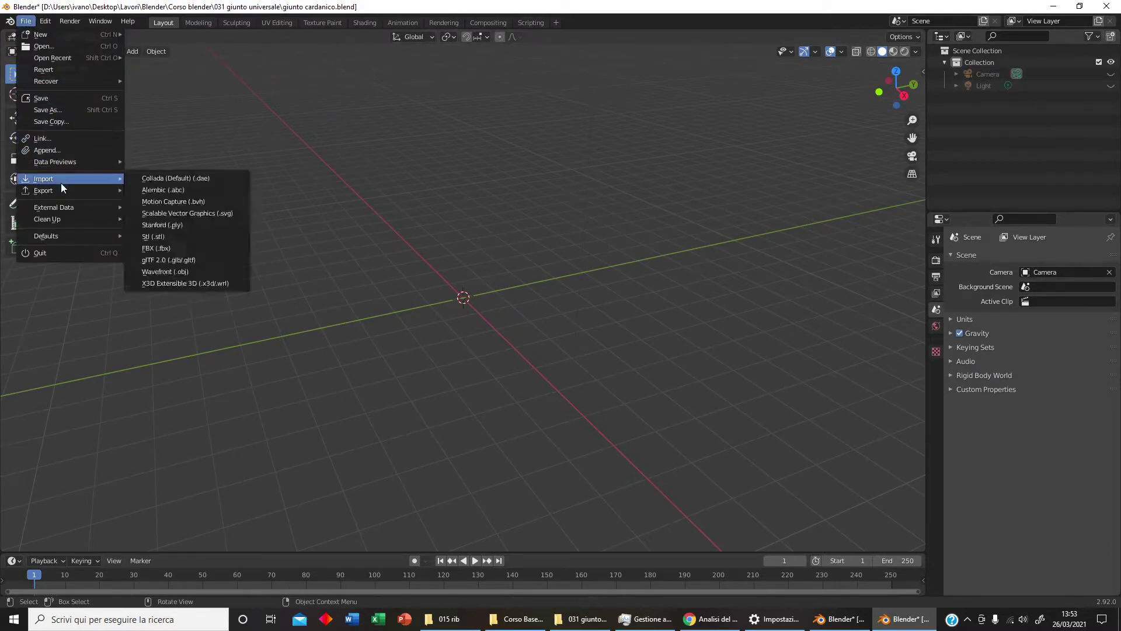
pyautogui.click(56, 150)
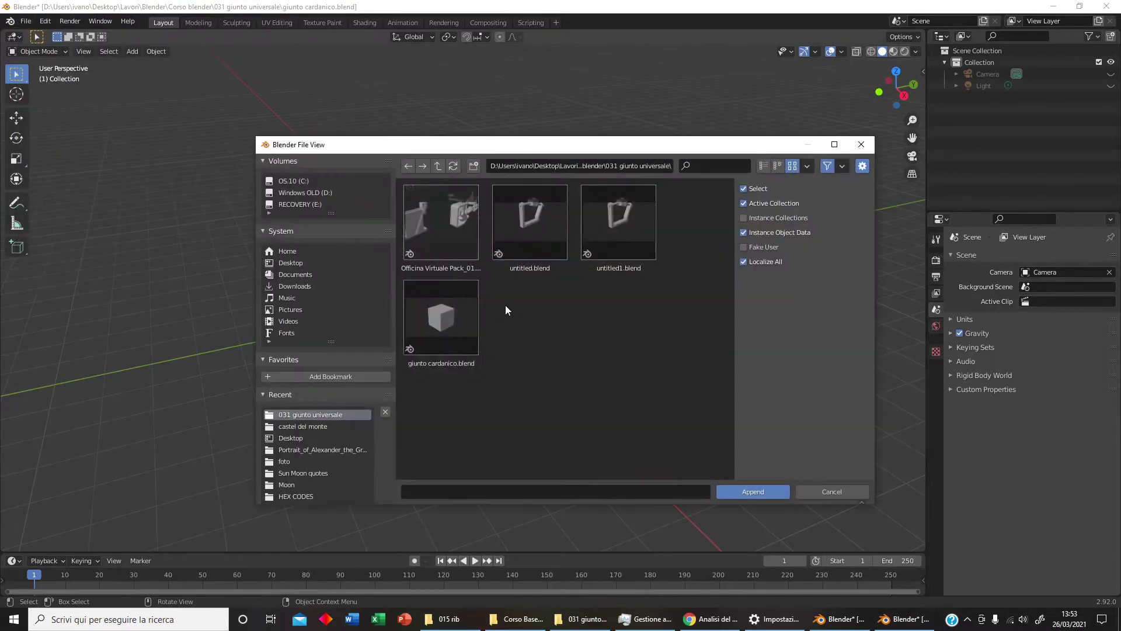
pyautogui.click(448, 251)
pyautogui.doubleClick(447, 250)
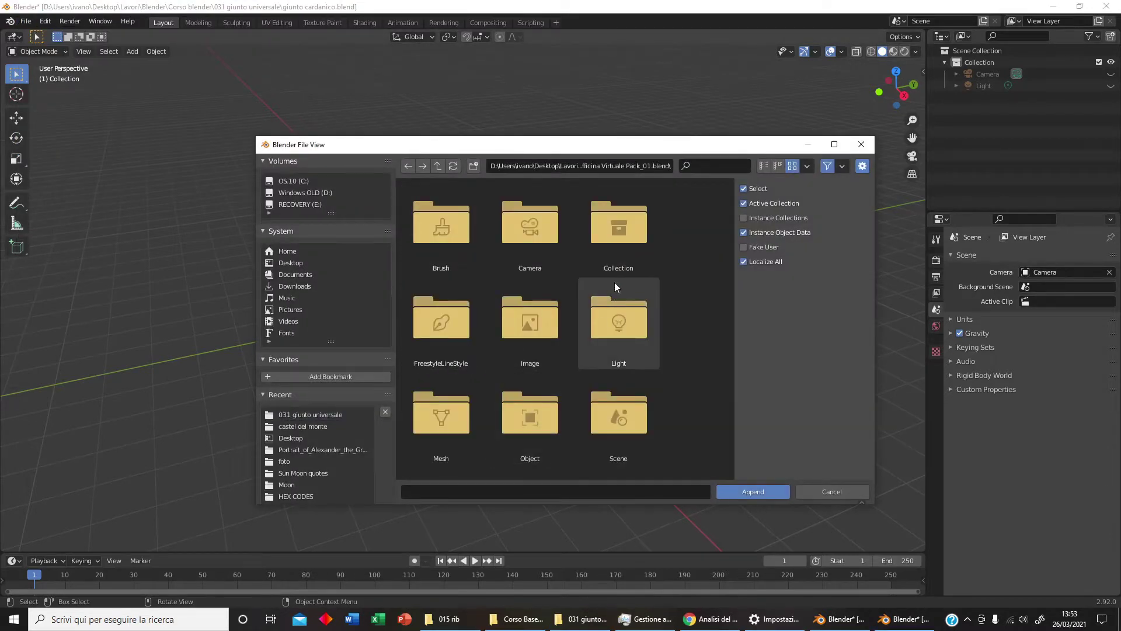
pyautogui.doubleClick(618, 262)
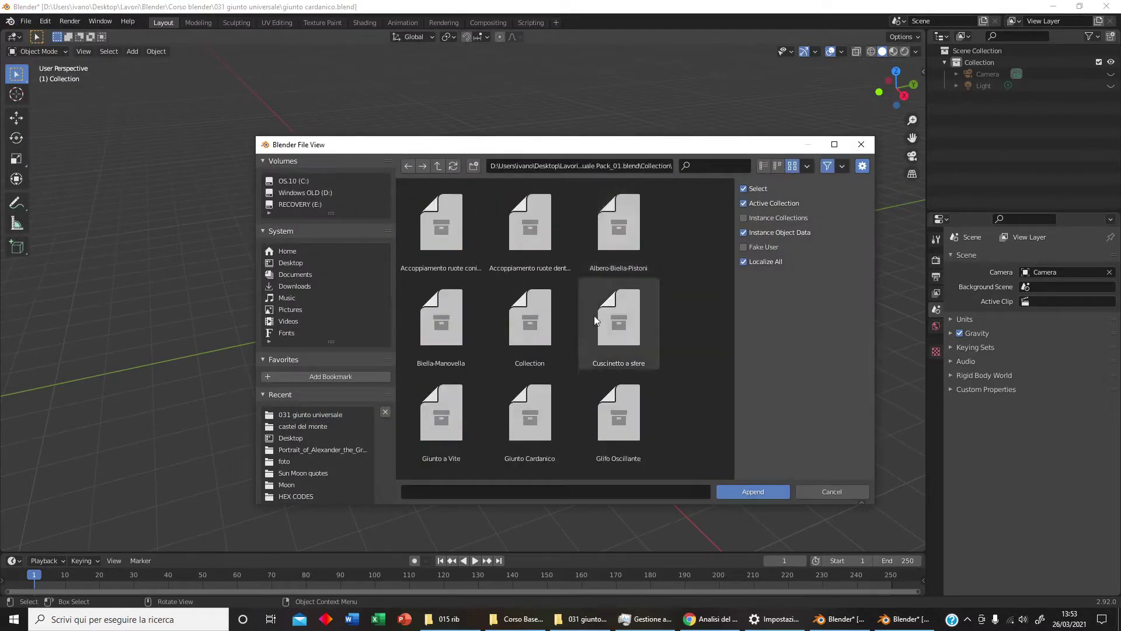
pyautogui.click(527, 429)
pyautogui.click(745, 489)
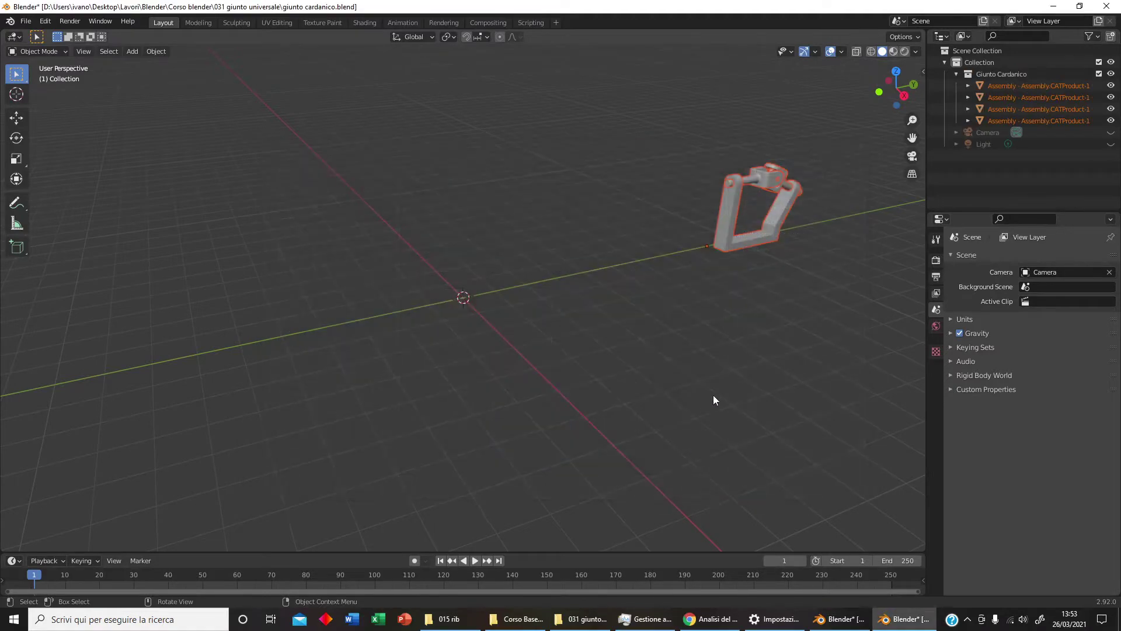
# From top view, move the joint assembly onto the world origin
pyautogui.press('KP_7')
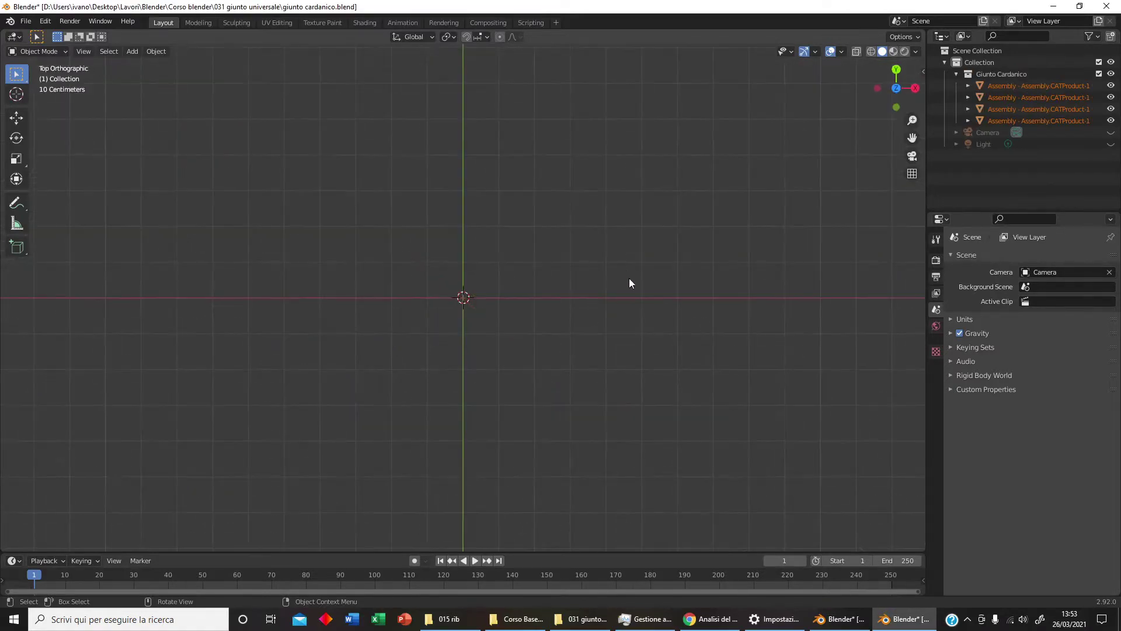
pyautogui.press('g')
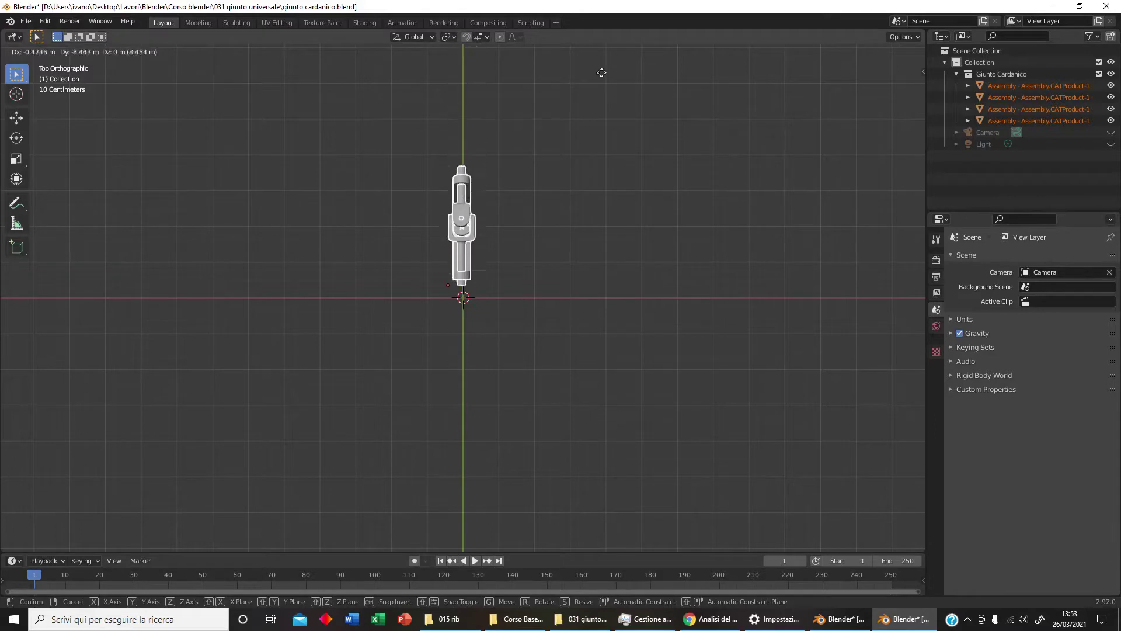
pyautogui.click(607, 122)
# Frame the whole joint in perspective and select the U-shaped support
pyautogui.moveTo(615, 159)
pyautogui.mouseDown(button='middle')
pyautogui.moveTo(465, 417)
pyautogui.moveTo(398, 357)
pyautogui.moveTo(648, 215)
pyautogui.mouseUp(button='middle')
pyautogui.scroll(3, 668, 222)
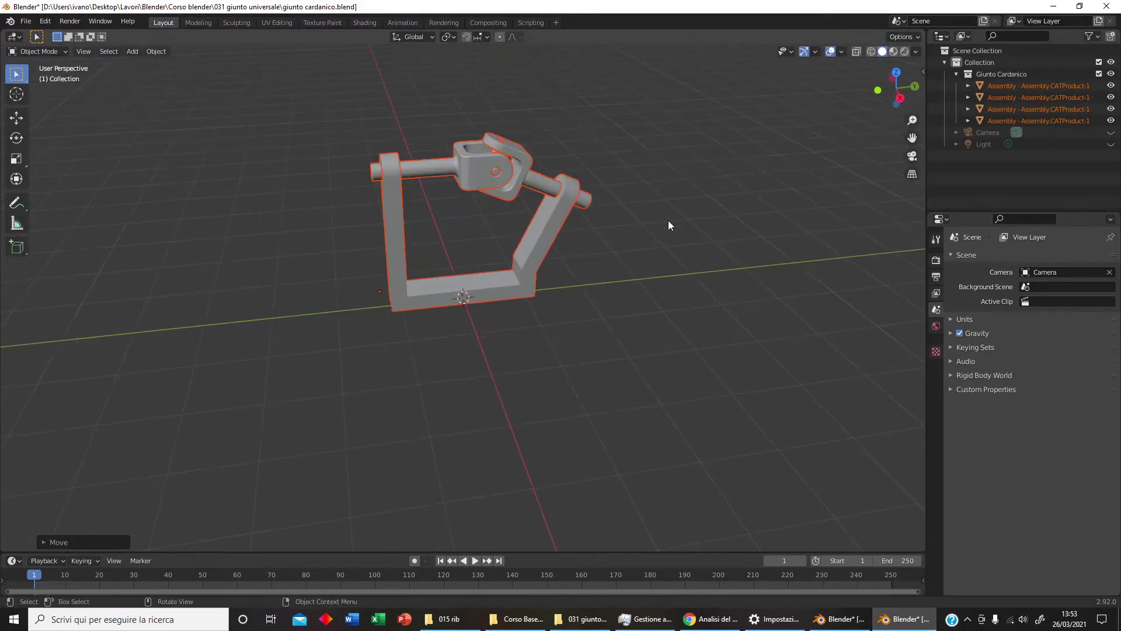
pyautogui.scroll(4, 668, 222)
pyautogui.scroll(-4, 773, 260)
pyautogui.keyDown('shift'); pyautogui.moveTo(773, 249); pyautogui.dragTo(773, 259, button='middle'); pyautogui.keyUp('shift')
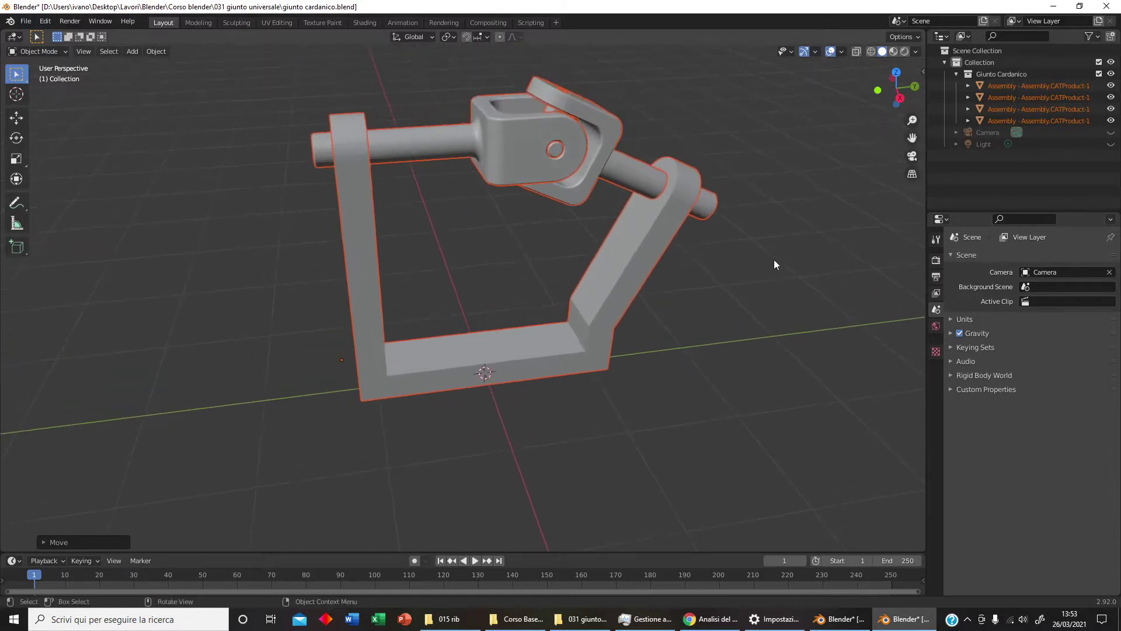
pyautogui.click(791, 269)
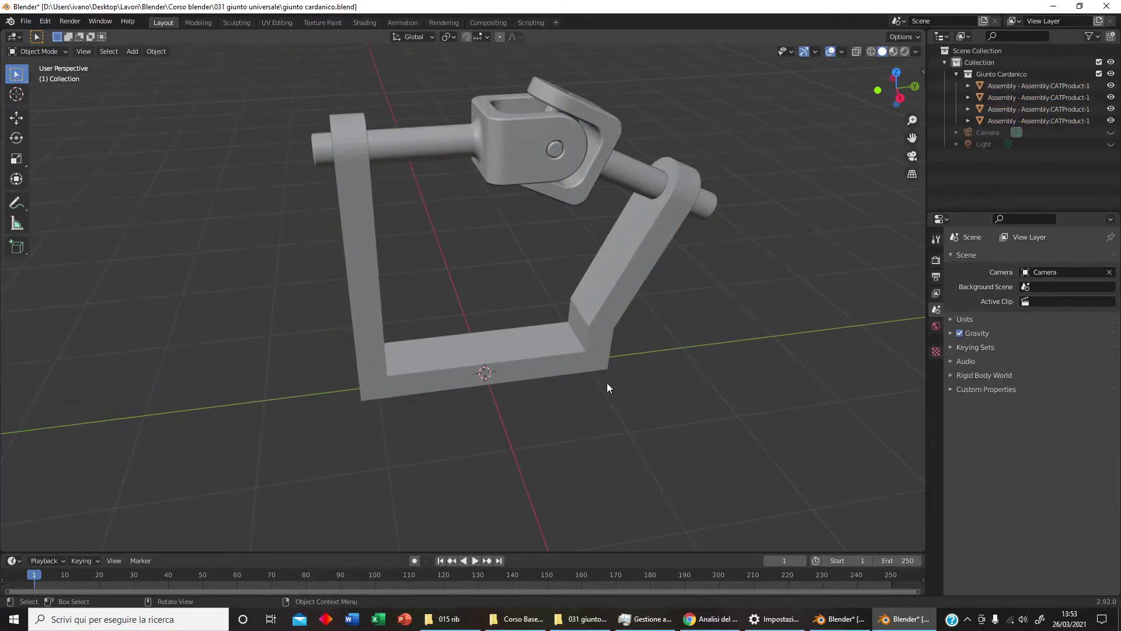
pyautogui.click(598, 357)
# Rename the support object SUPPORTO in the Outliner and enter Edit Mode
pyautogui.doubleClick(1018, 120)
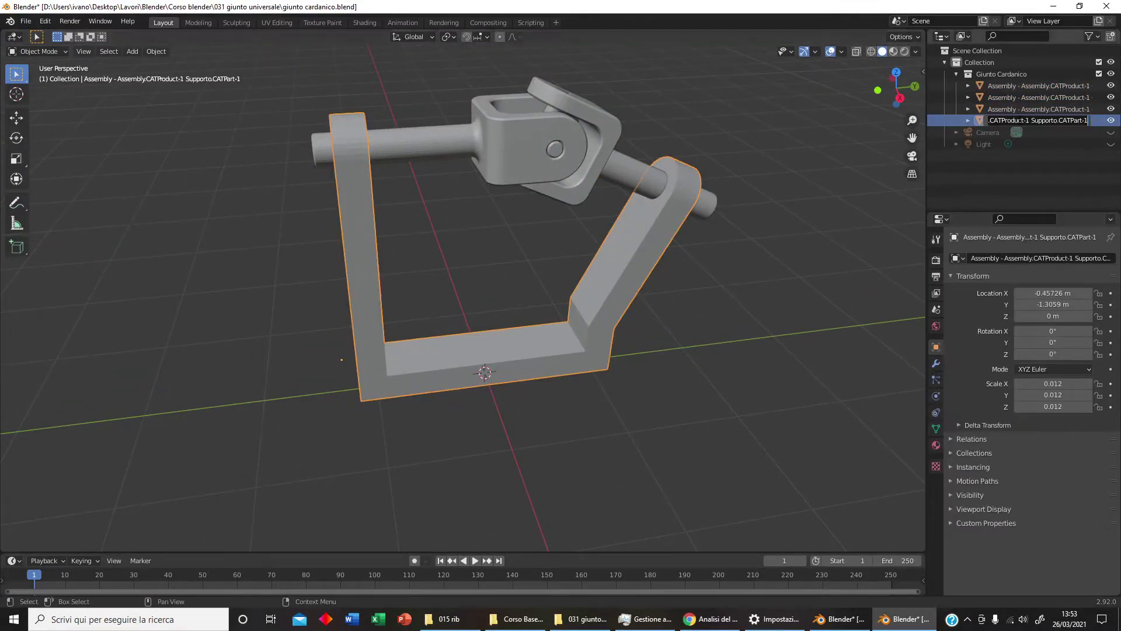
pyautogui.write('SU')
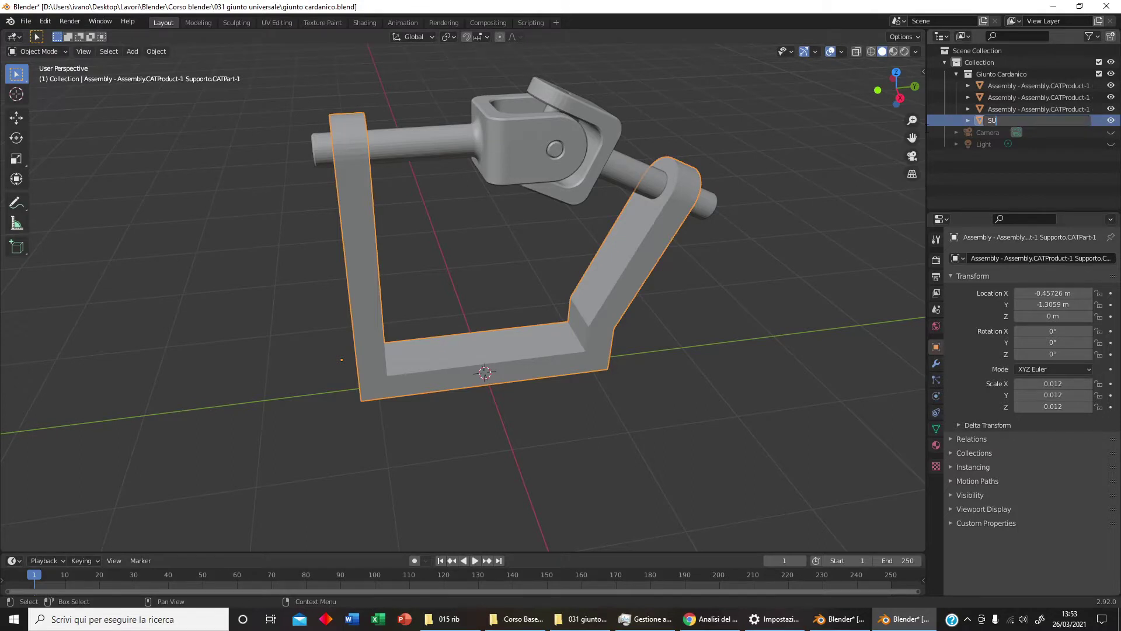
pyautogui.write('PPORTO')
pyautogui.press('Return')
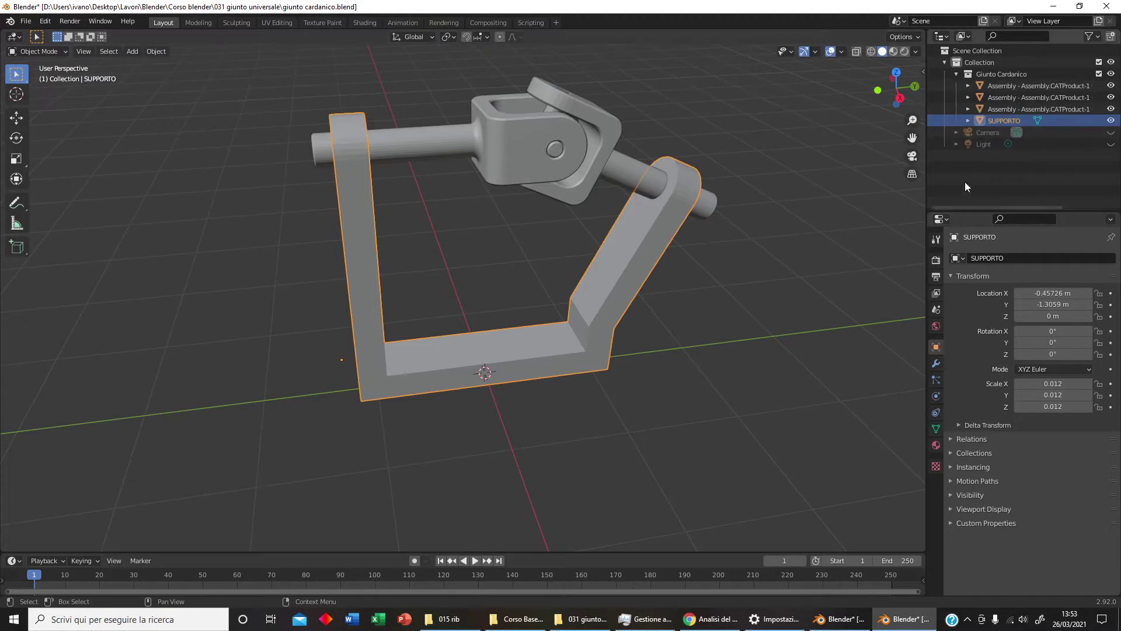
pyautogui.doubleClick(1004, 119)
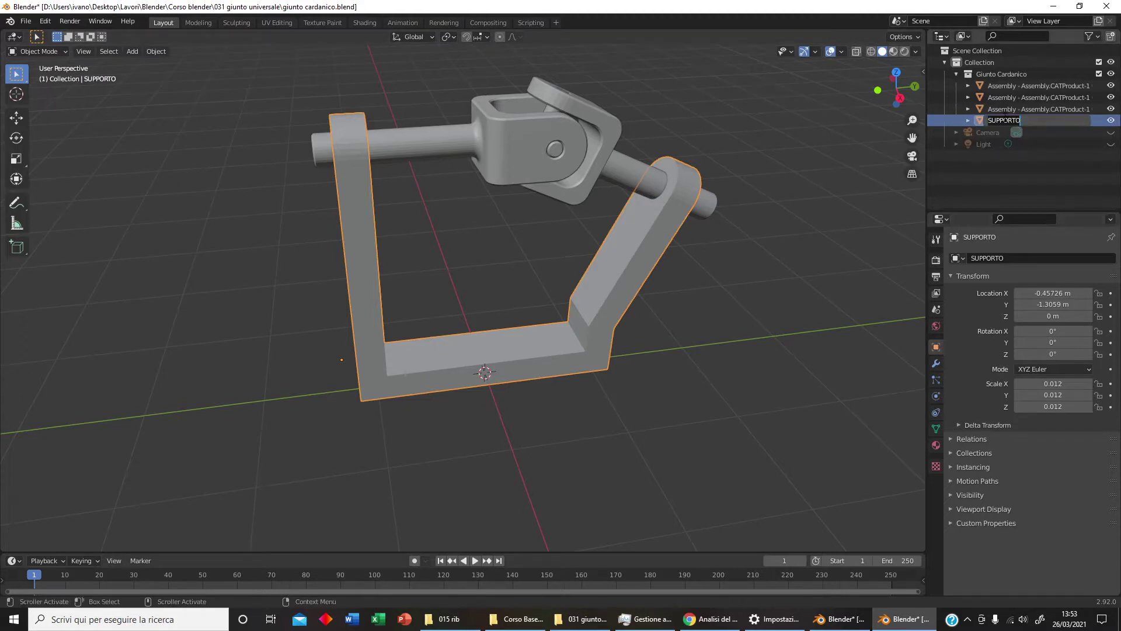
pyautogui.press('Return')
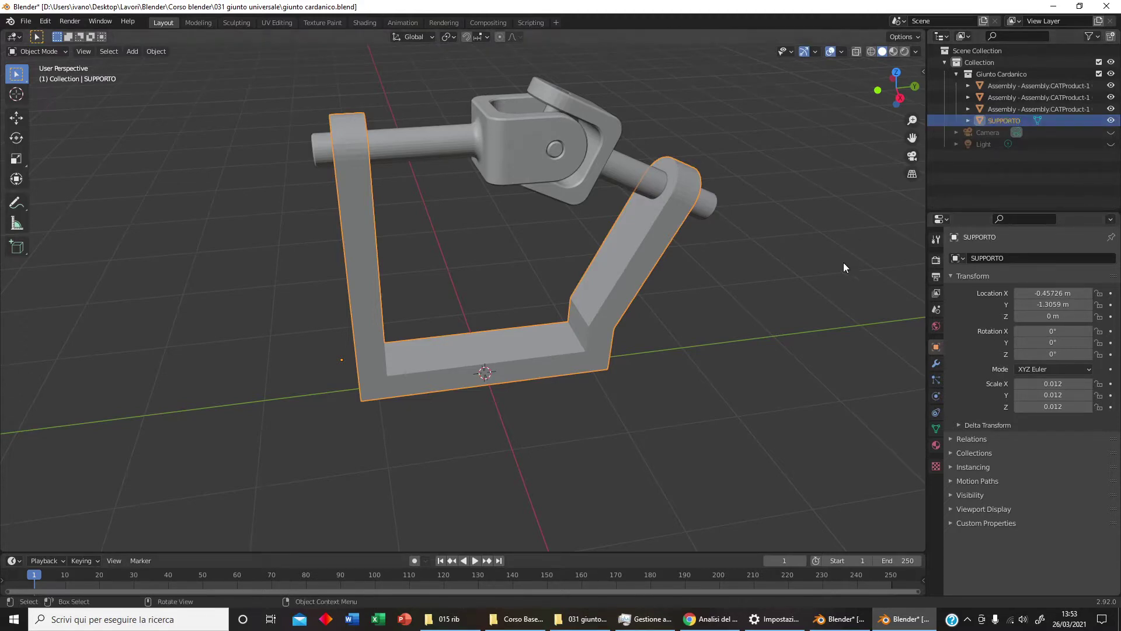
pyautogui.press('Tab')
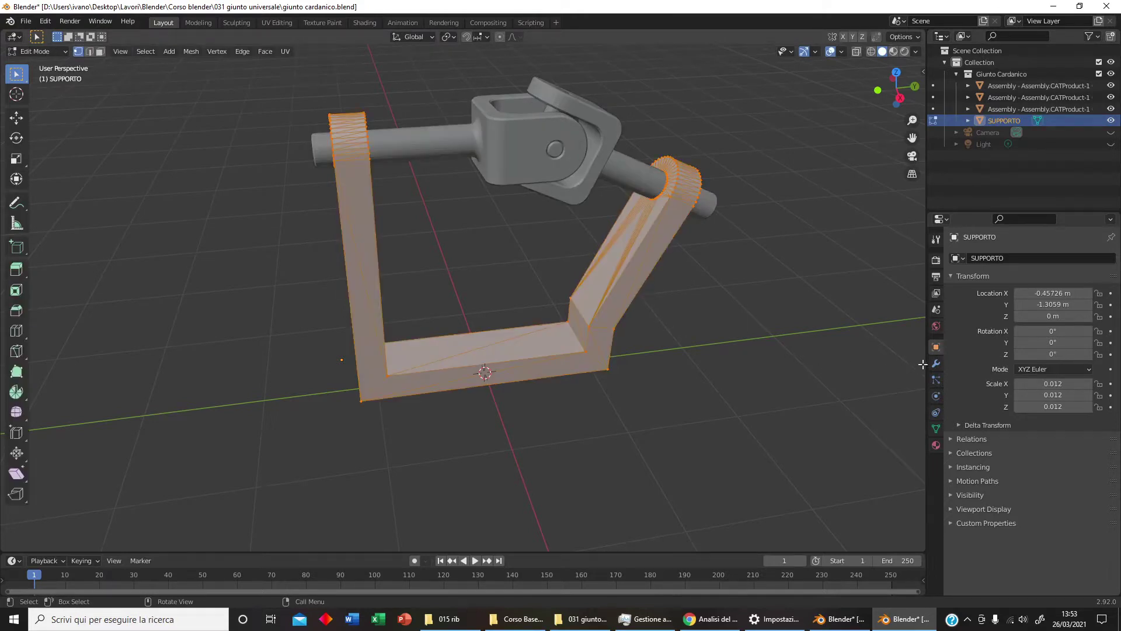
# Rename the support's mesh data to SUPPORTO
pyautogui.click(936, 428)
pyautogui.doubleClick(1019, 258)
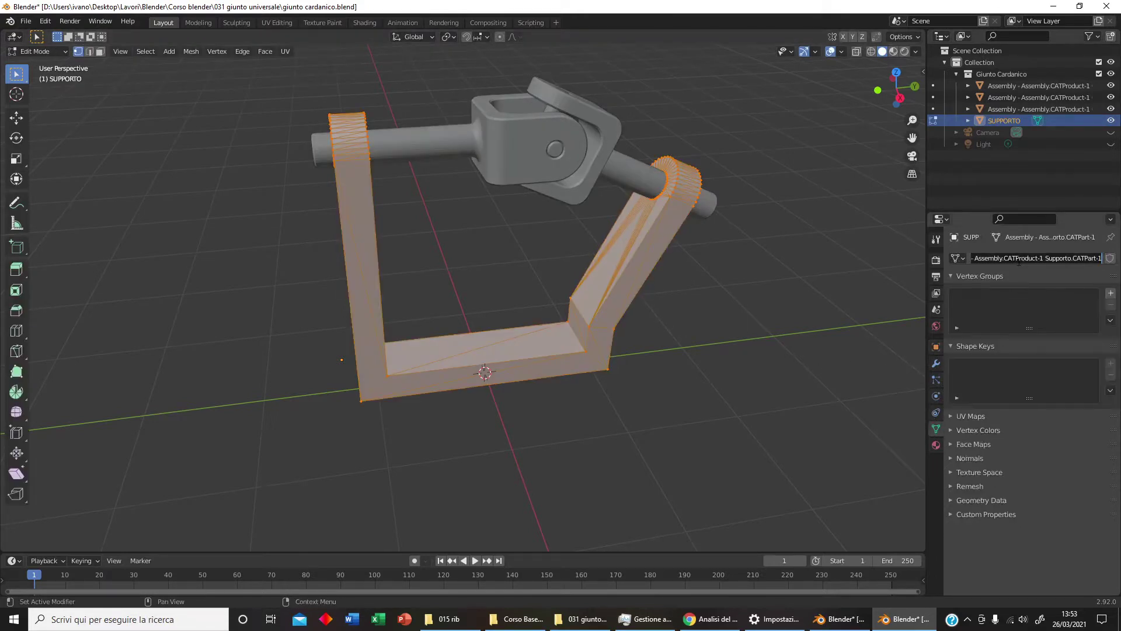
pyautogui.write('SUPPORTO')
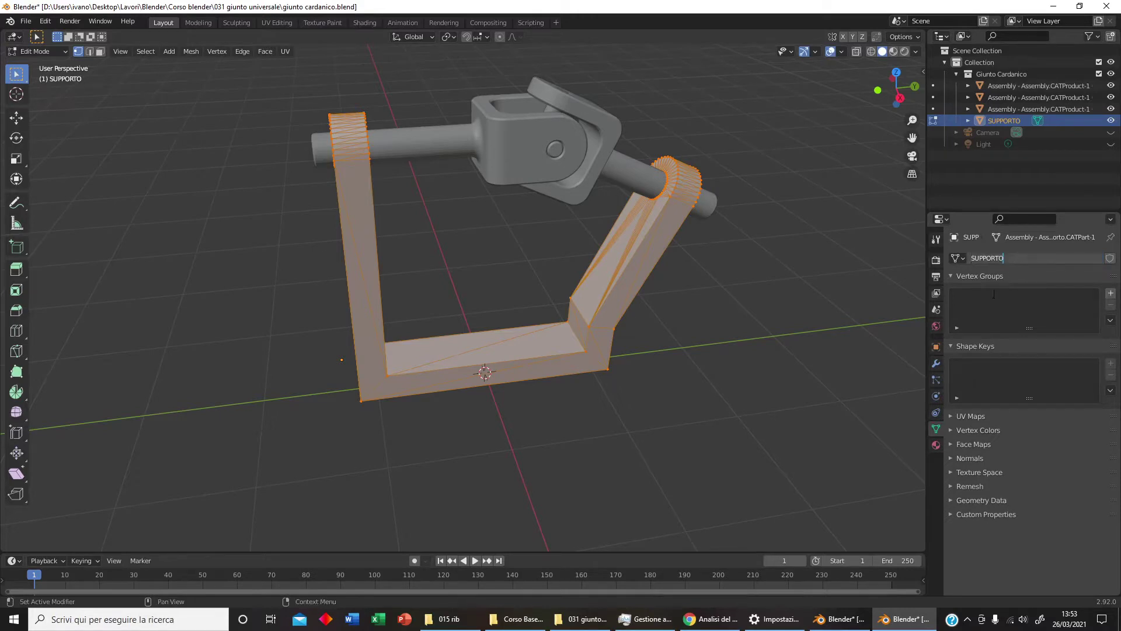
pyautogui.press('Return')
# Add a SUPPORTO vertex group, assign all vertices, and return to Object Mode
pyautogui.click(1111, 293)
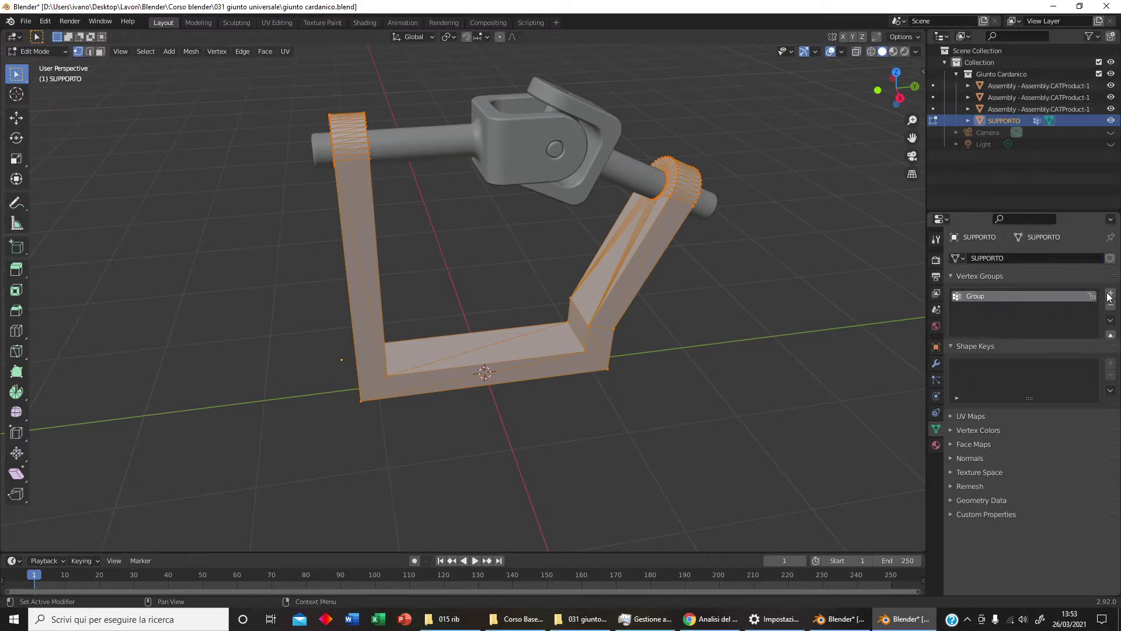
pyautogui.doubleClick(1018, 299)
pyautogui.write('SUPPORTO')
pyautogui.press('Return')
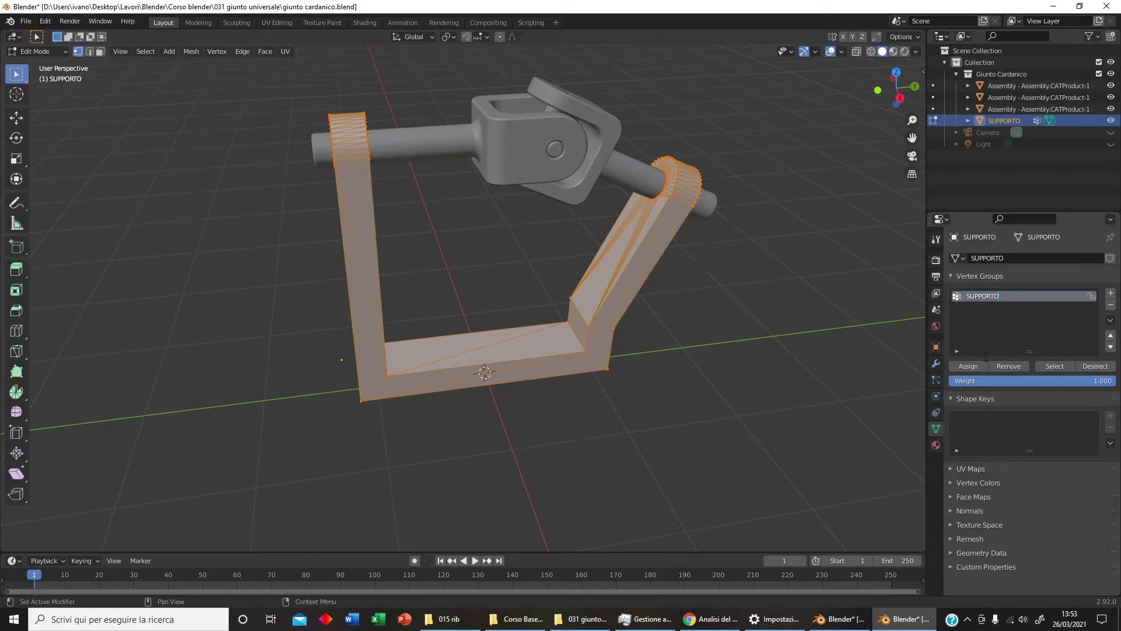
pyautogui.click(982, 366)
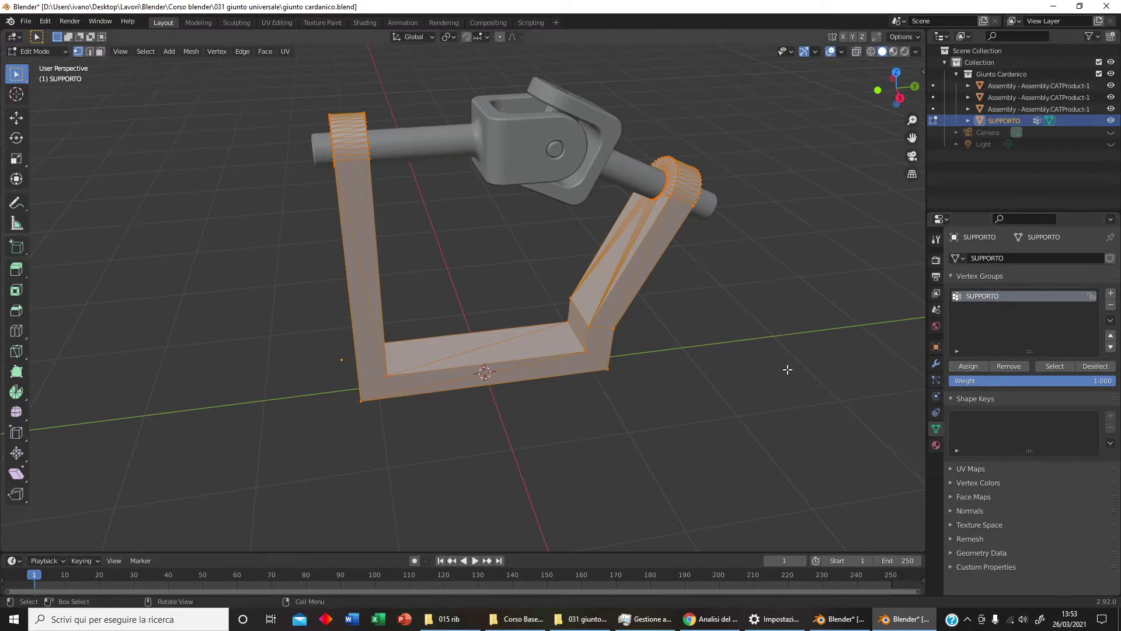
pyautogui.press('Tab')
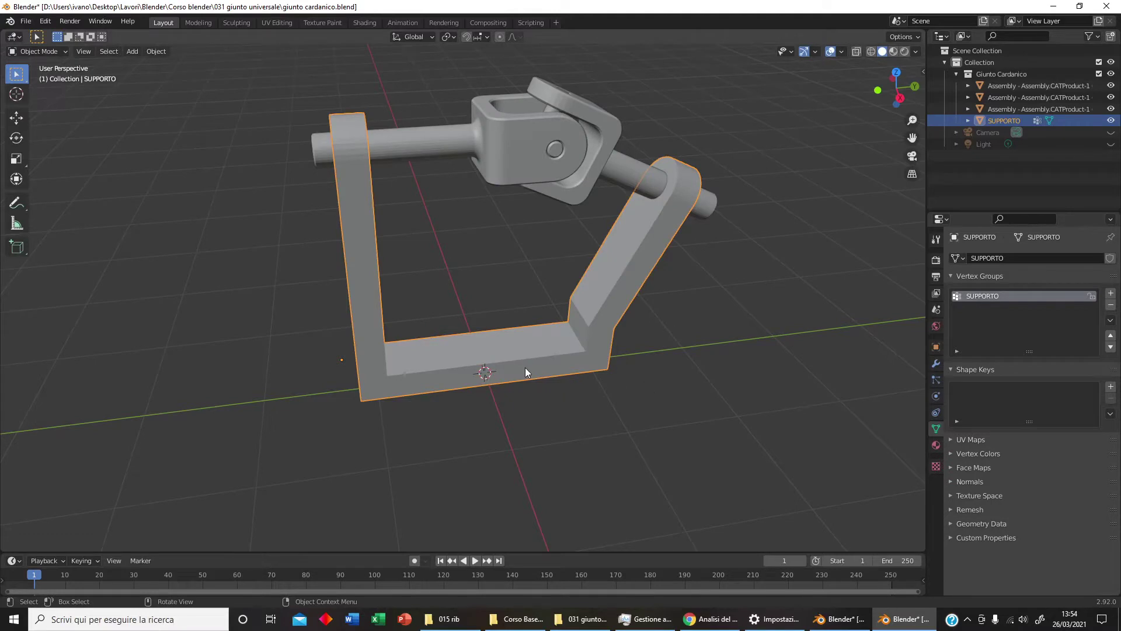
pyautogui.hotkey('shift', 'a')
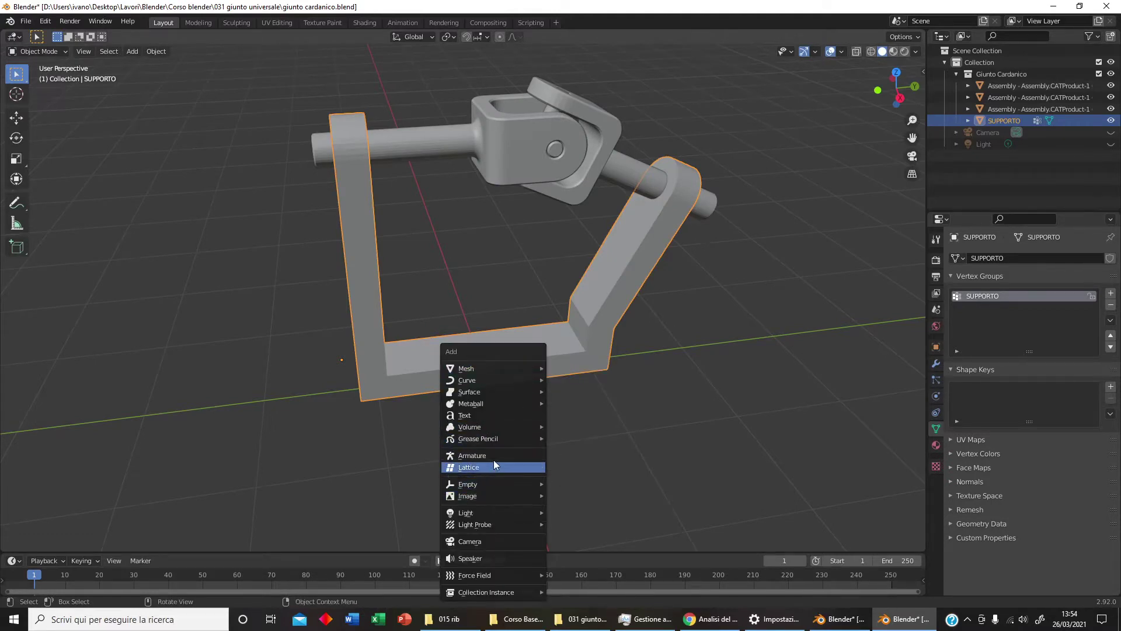
# Add an armature at the origin and name its bone SUPPORTO
pyautogui.click(494, 458)
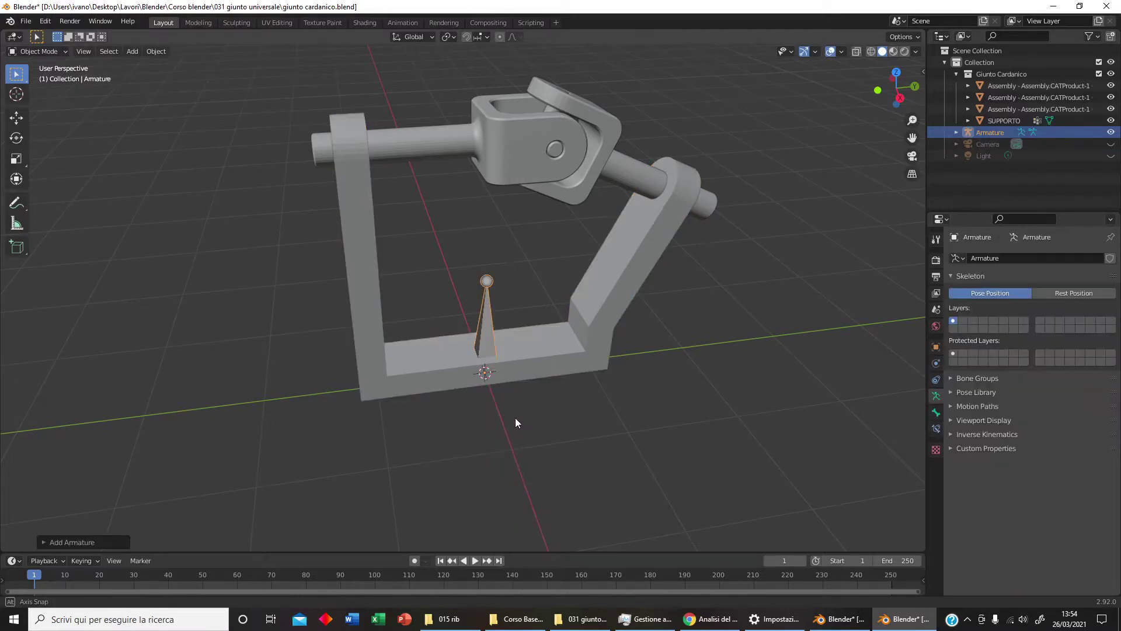
pyautogui.moveTo(516, 418); pyautogui.dragTo(509, 414, button='middle')
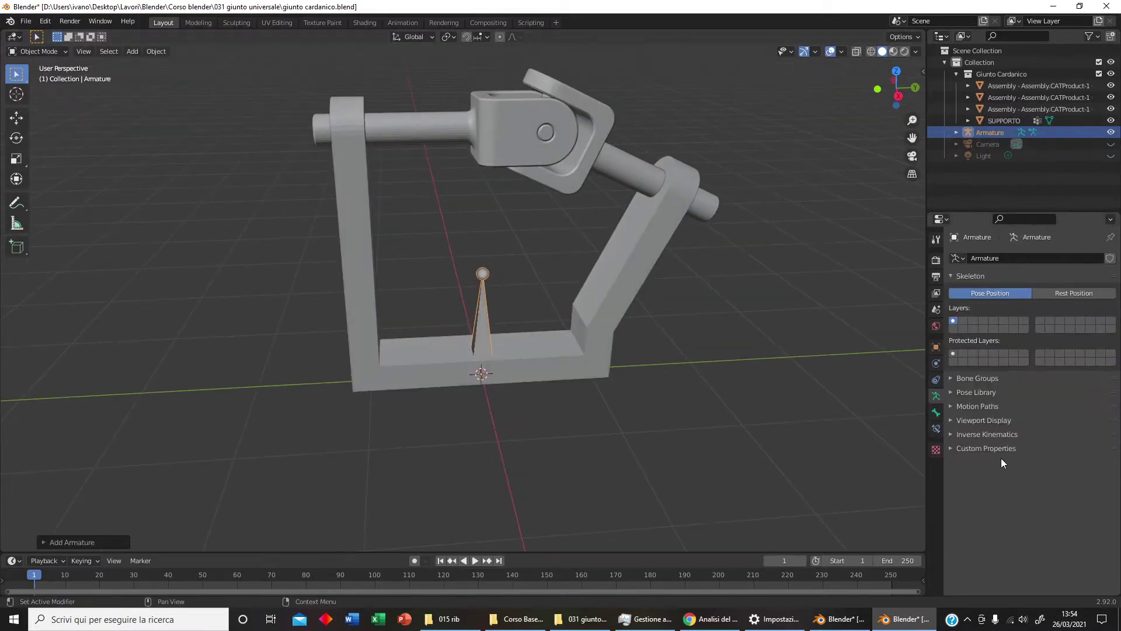
pyautogui.click(936, 412)
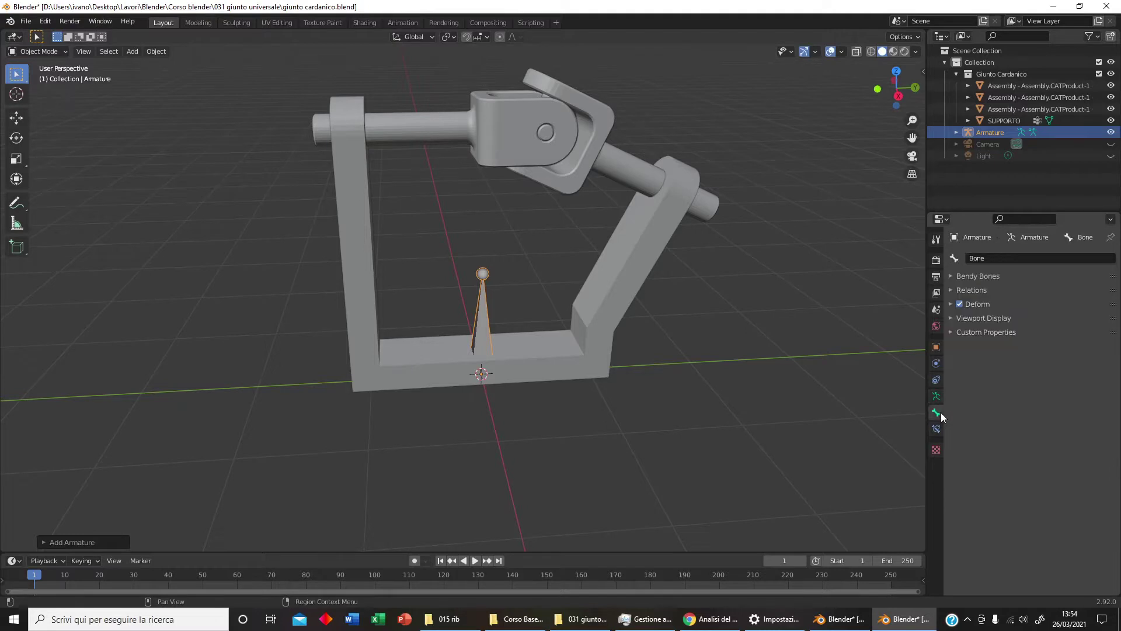
pyautogui.doubleClick(1000, 259)
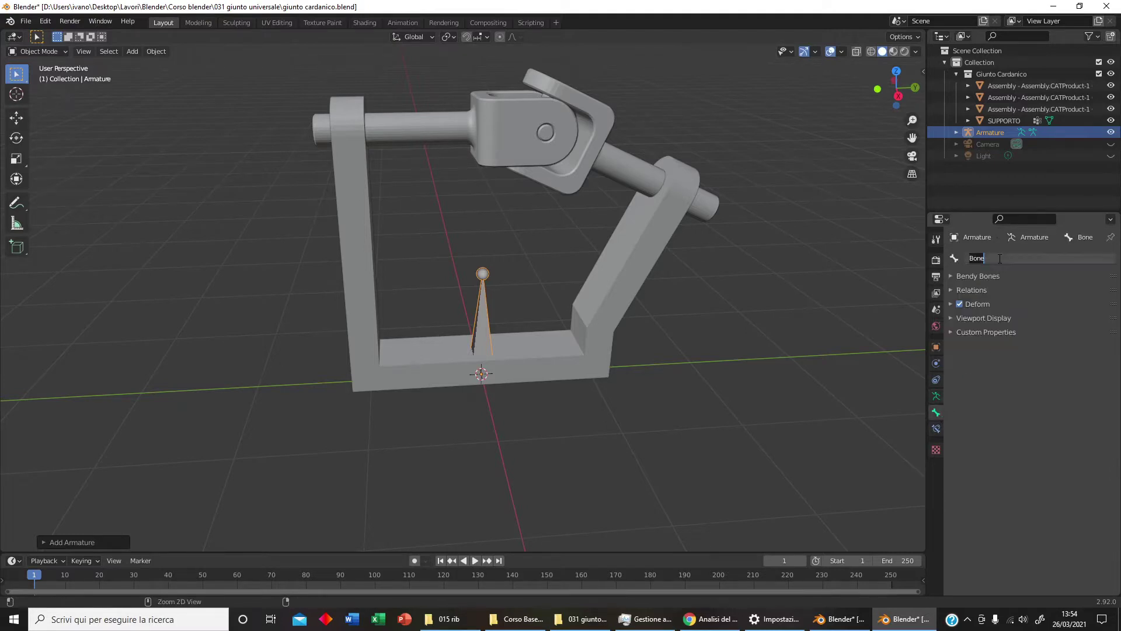
pyautogui.write('SUPPORTO')
pyautogui.press('Return')
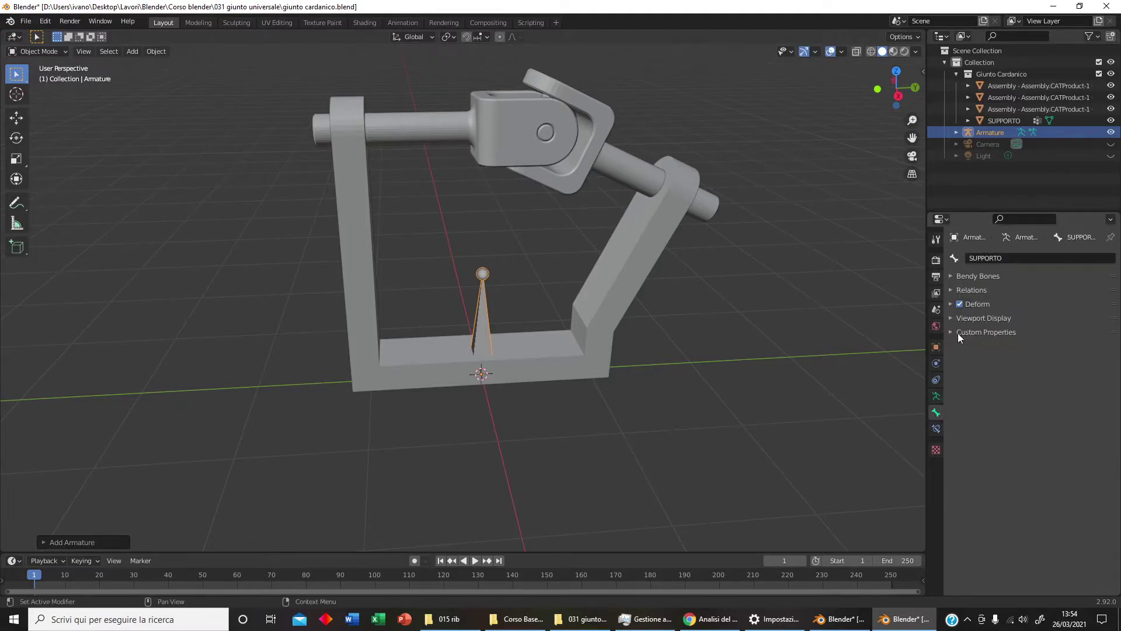
# Enable In Front in the armature's Viewport Display, then deselect it
pyautogui.click(956, 319)
pyautogui.click(956, 319)
pyautogui.click(936, 396)
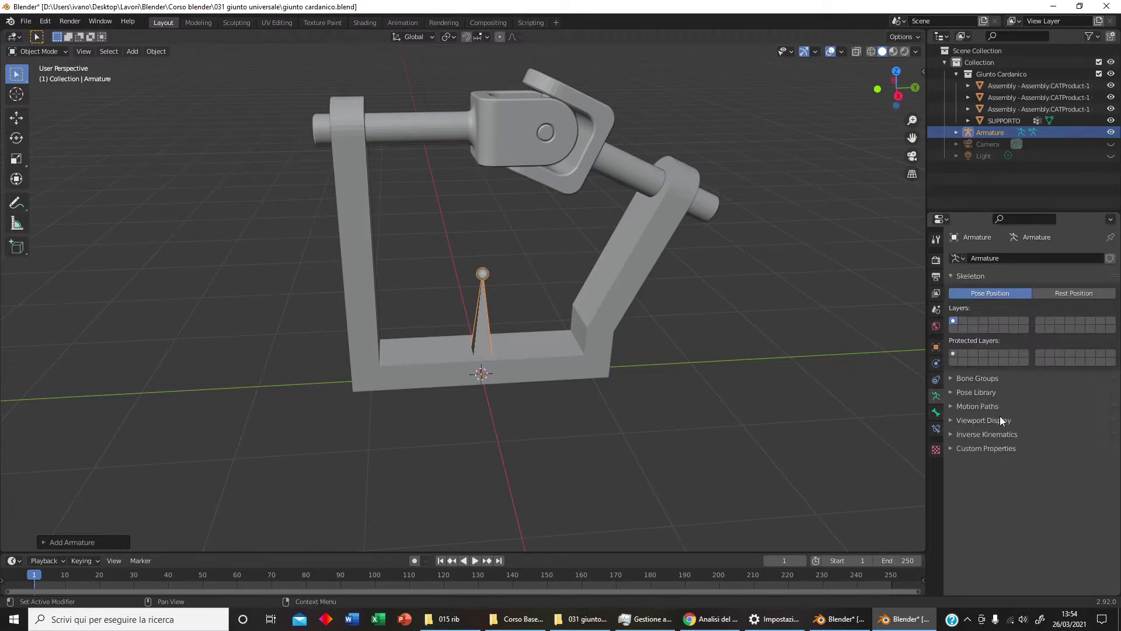
pyautogui.click(965, 420)
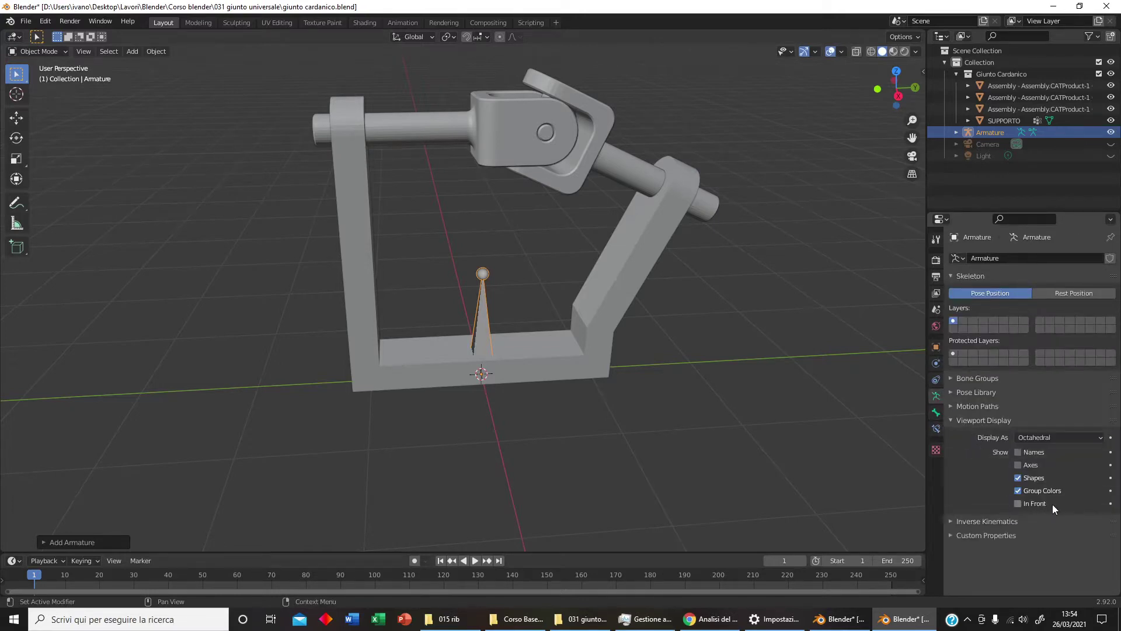
pyautogui.click(1025, 504)
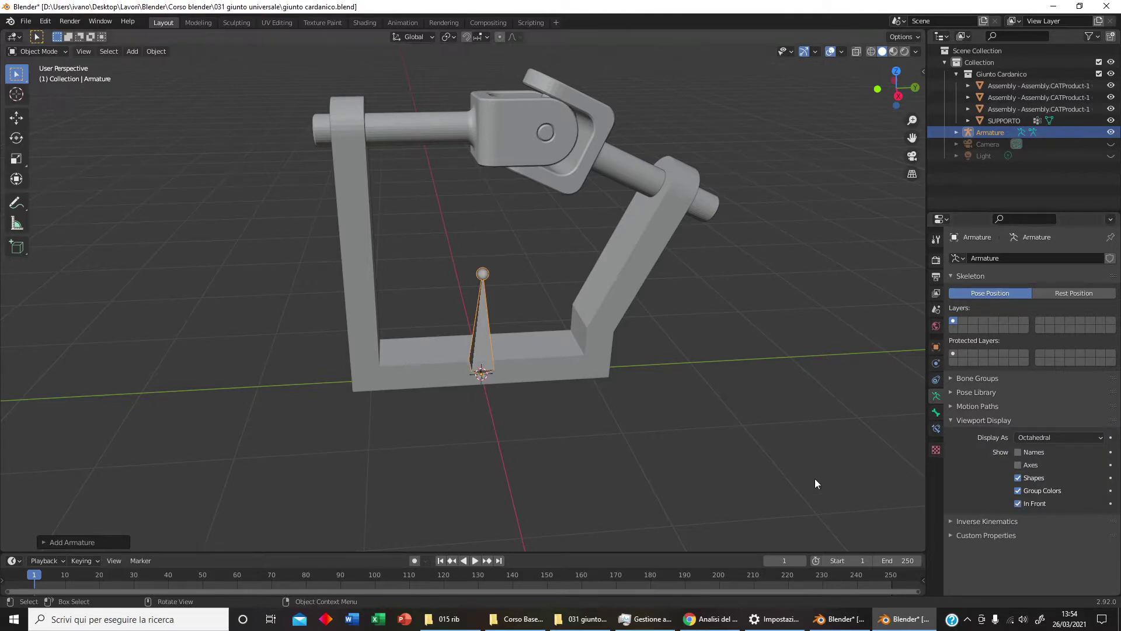
pyautogui.click(756, 460)
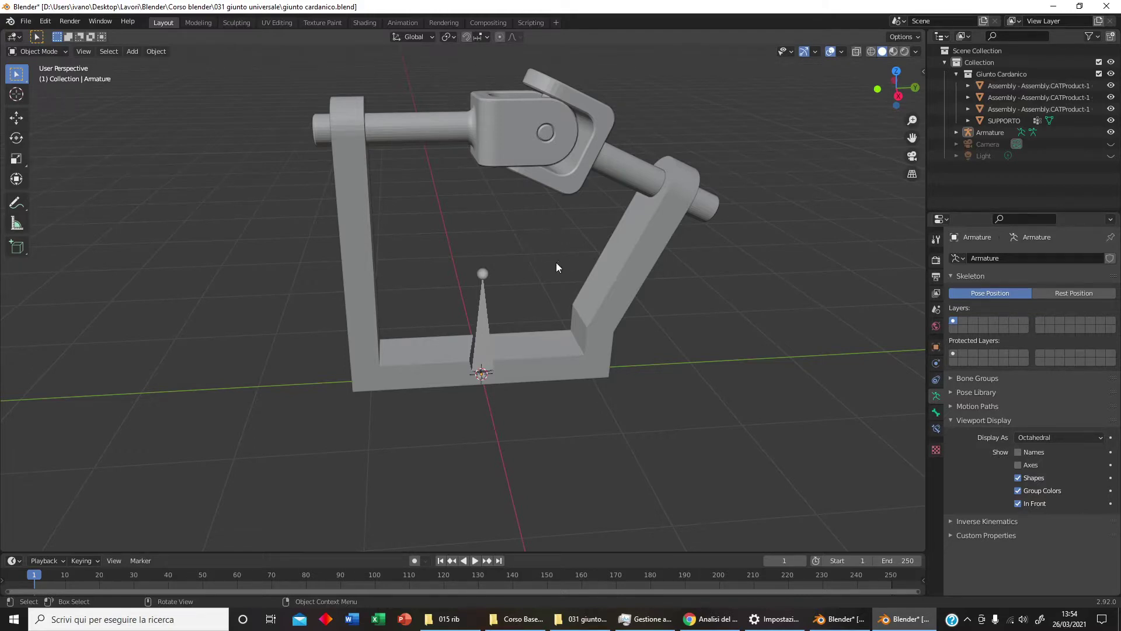
# Parent the SUPPORTO mesh to the armature with Ctrl+P, then reselect the armature
pyautogui.click(592, 343)
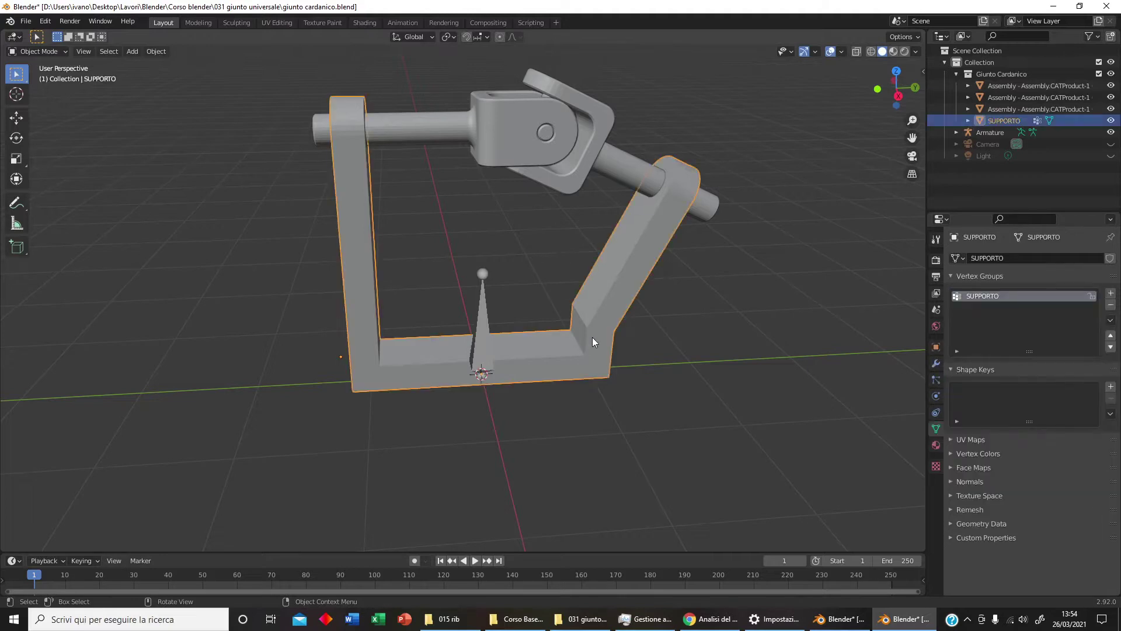
pyautogui.keyDown('shift'); pyautogui.click(486, 324); pyautogui.keyUp('shift')
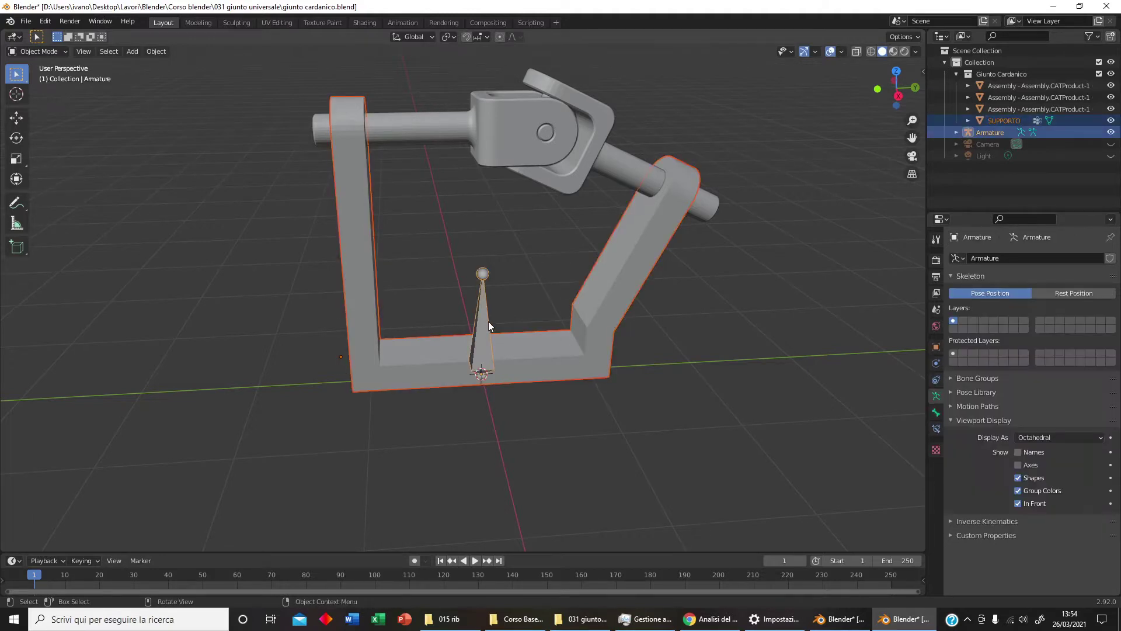
pyautogui.hotkey('ctrl', 'p')
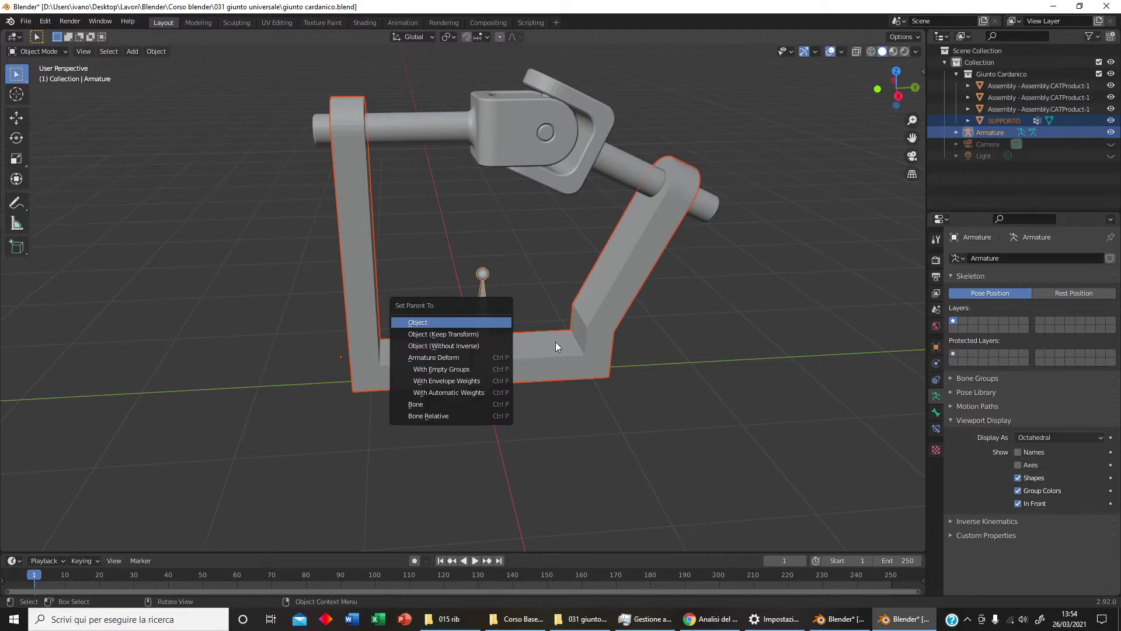
pyautogui.click(495, 355)
pyautogui.click(485, 340)
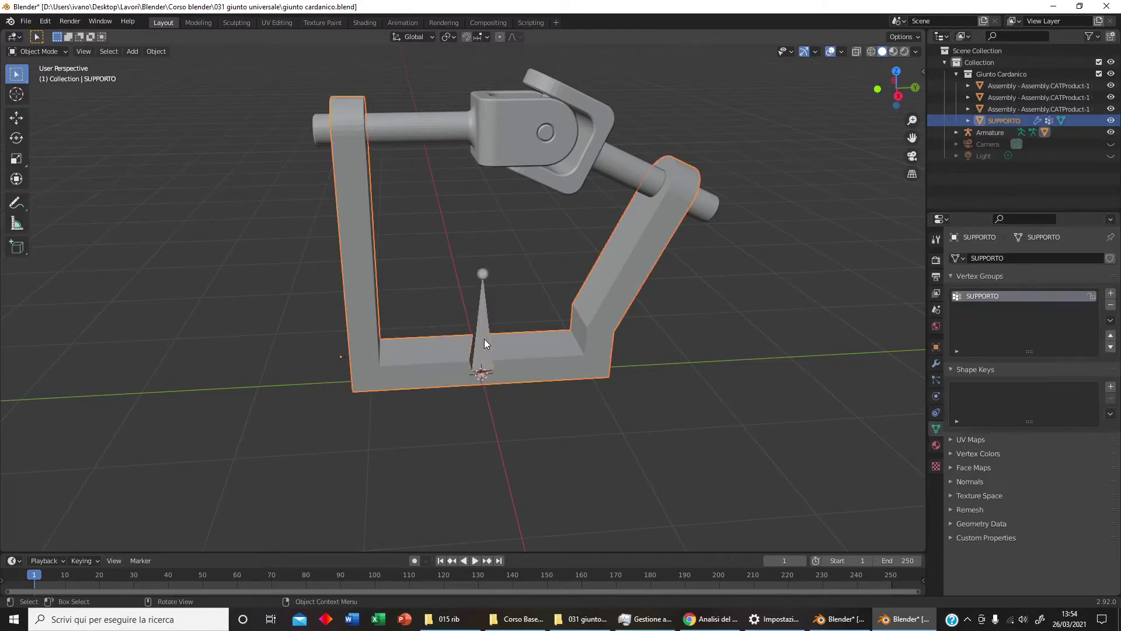
pyautogui.click(474, 307)
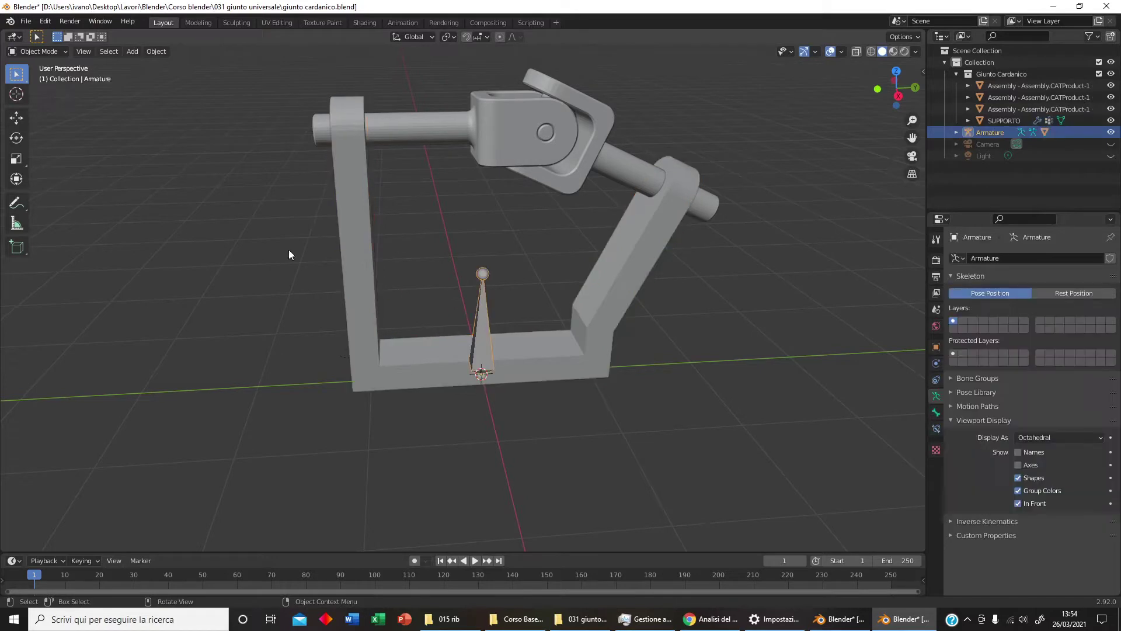
pyautogui.click(44, 53)
# In Pose Mode, grab the bone to confirm the support follows, then cancel
pyautogui.click(50, 87)
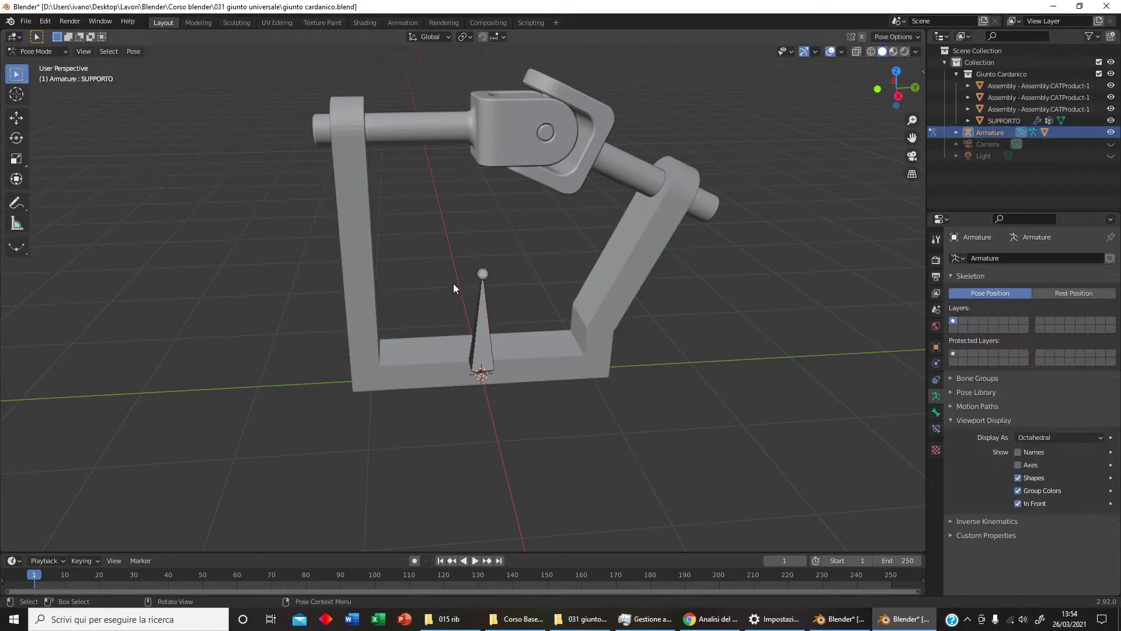
pyautogui.click(480, 304)
pyautogui.press('g')
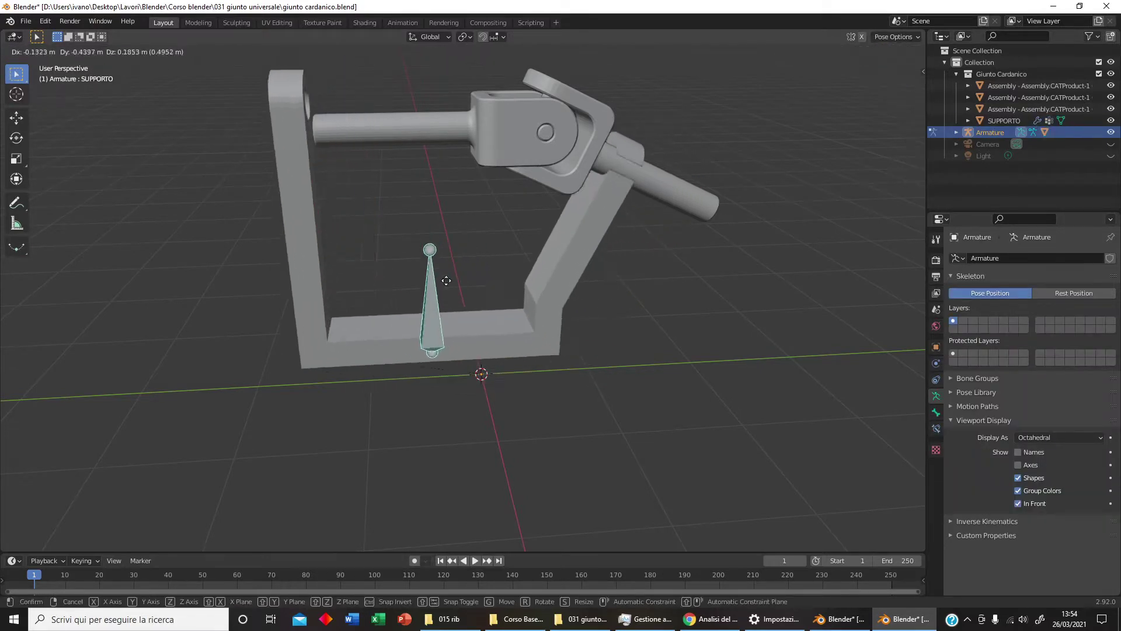
pyautogui.rightClick(492, 281)
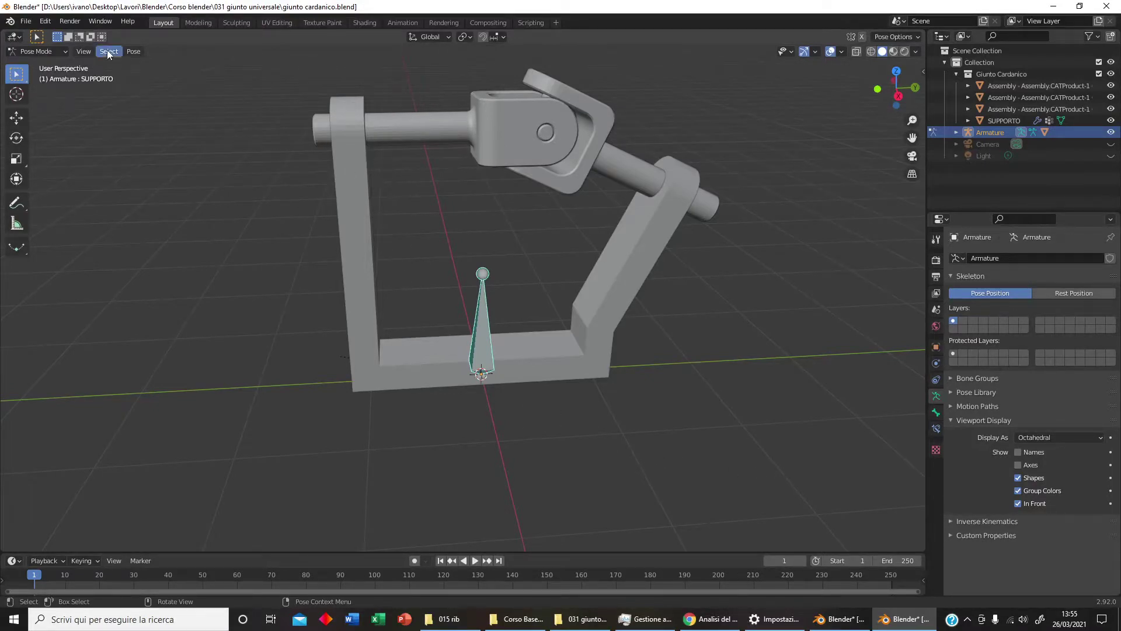
pyautogui.click(55, 52)
# Back in Object Mode, rename the shaft object GIUNTO1 and enter Edit Mode
pyautogui.click(62, 64)
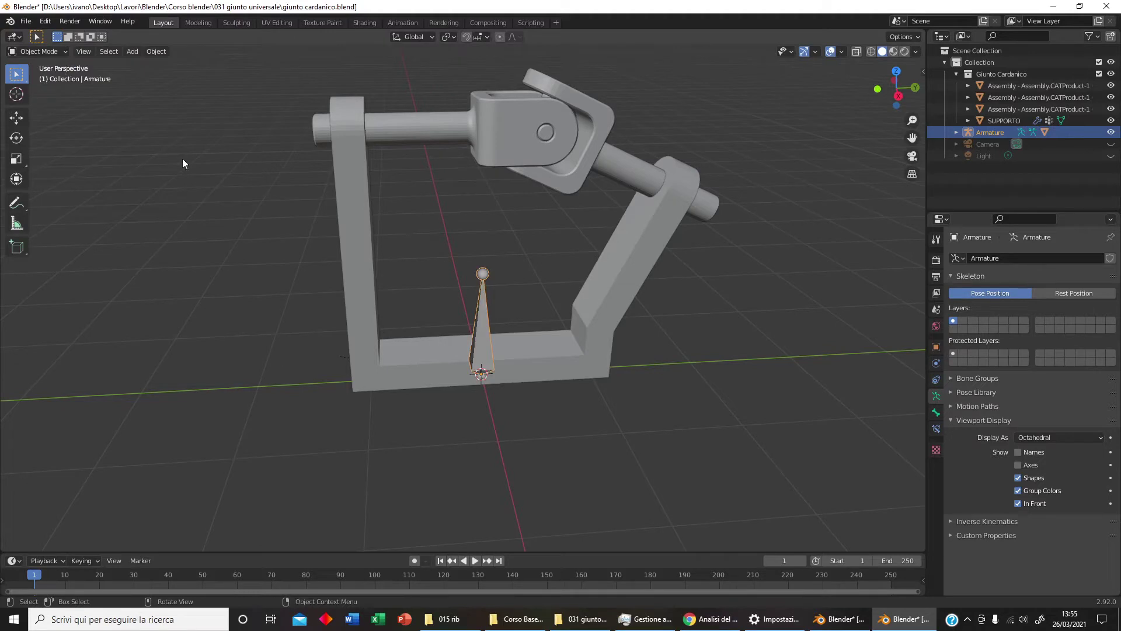
pyautogui.click(386, 121)
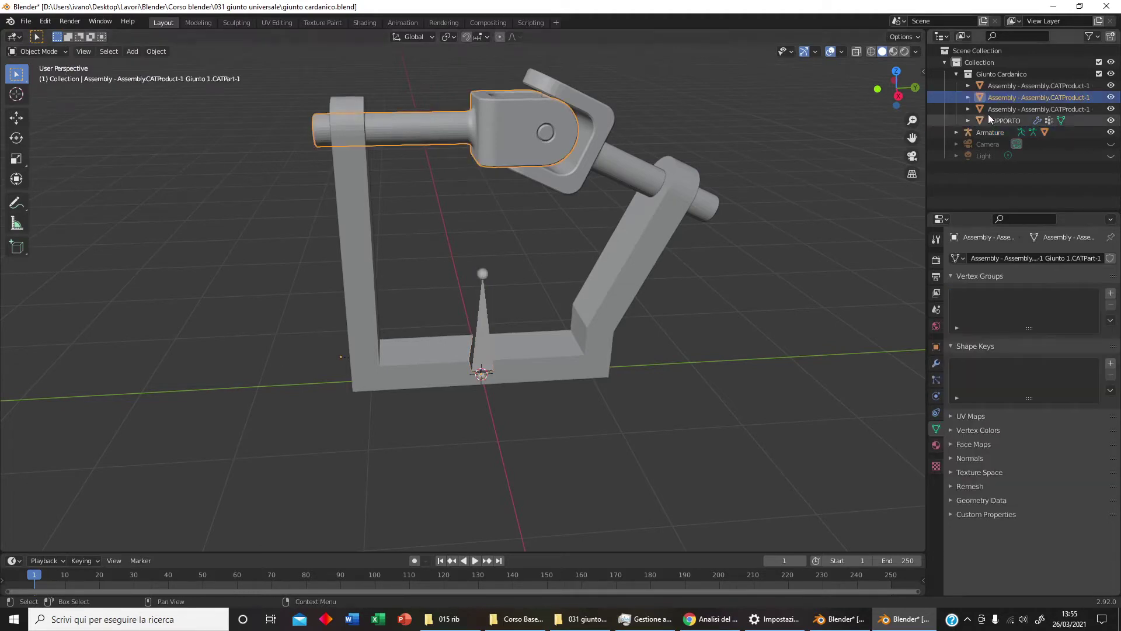
pyautogui.doubleClick(1007, 97)
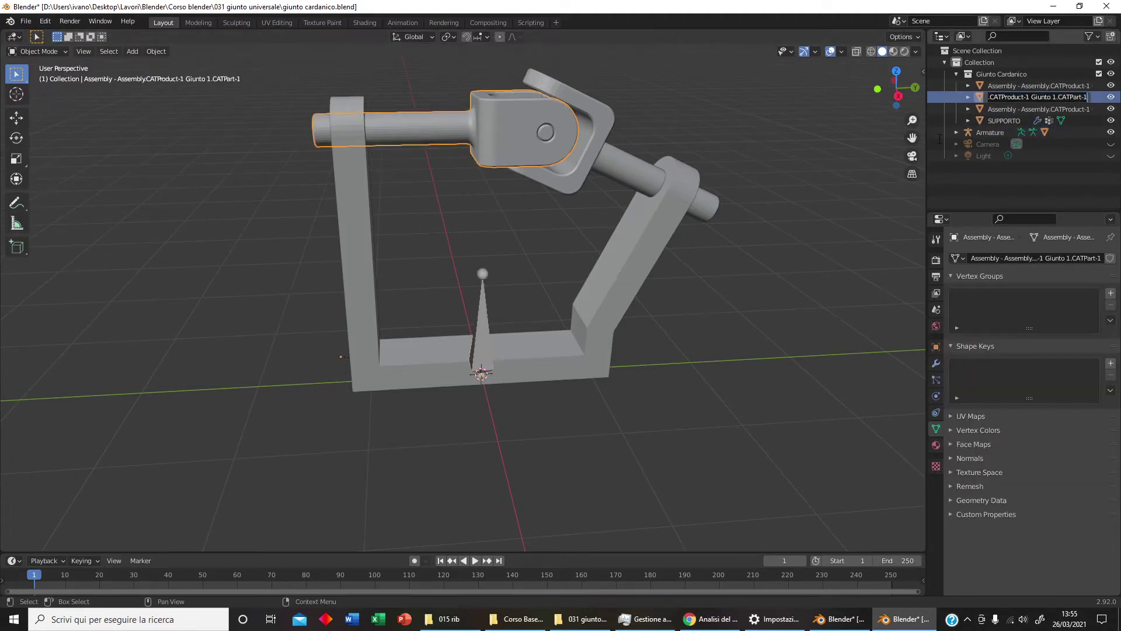
pyautogui.write('GIUNT')
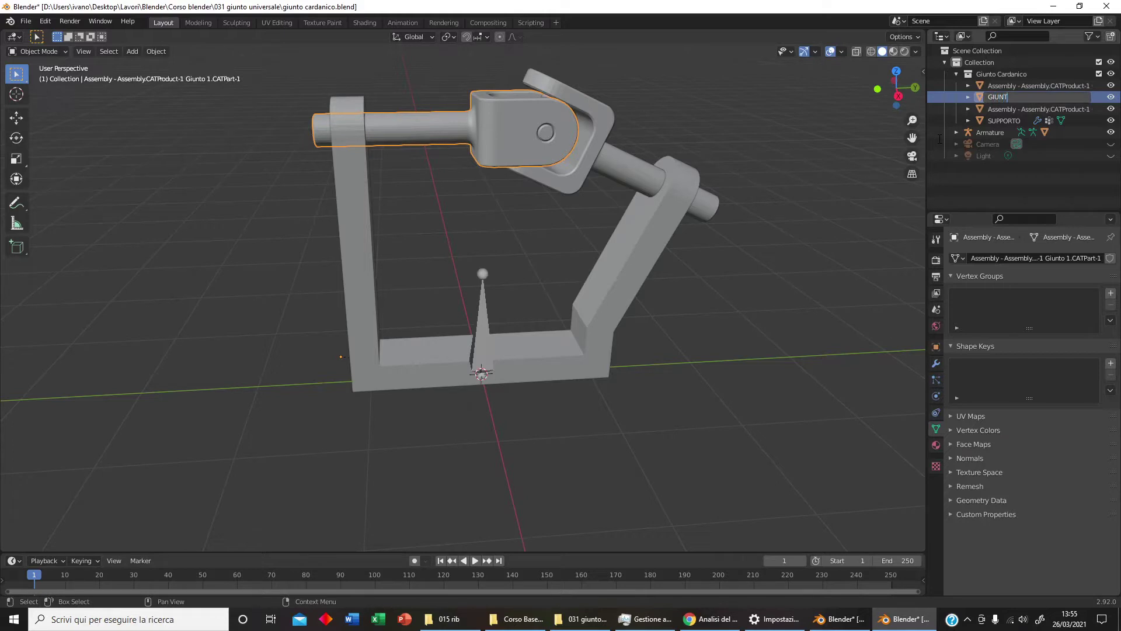
pyautogui.write('O1')
pyautogui.press('Return')
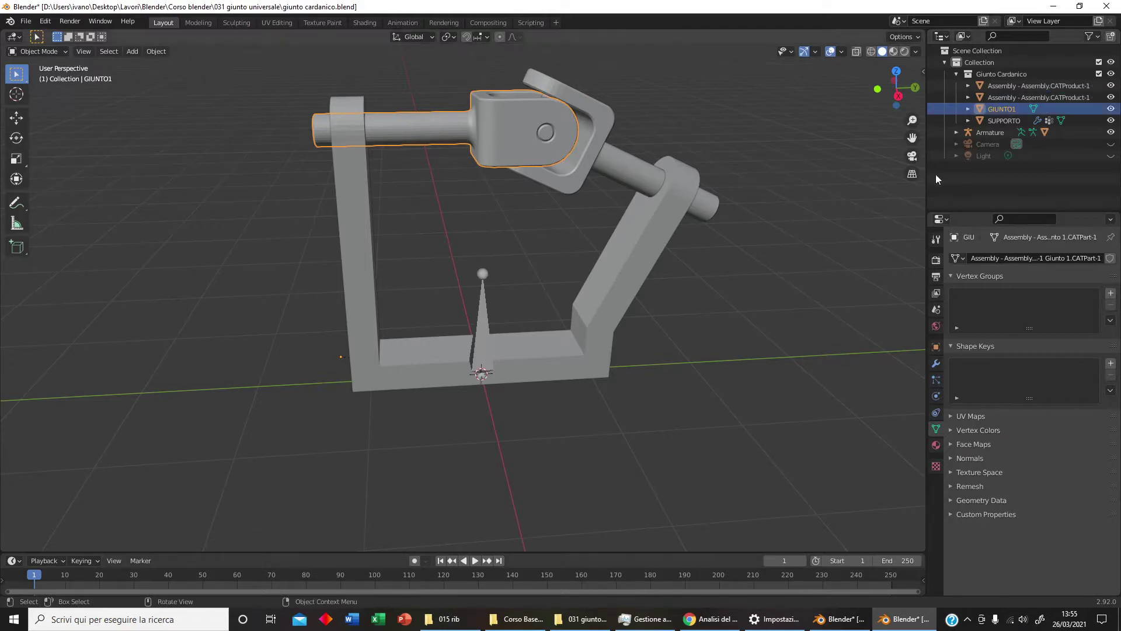
pyautogui.doubleClick(995, 108)
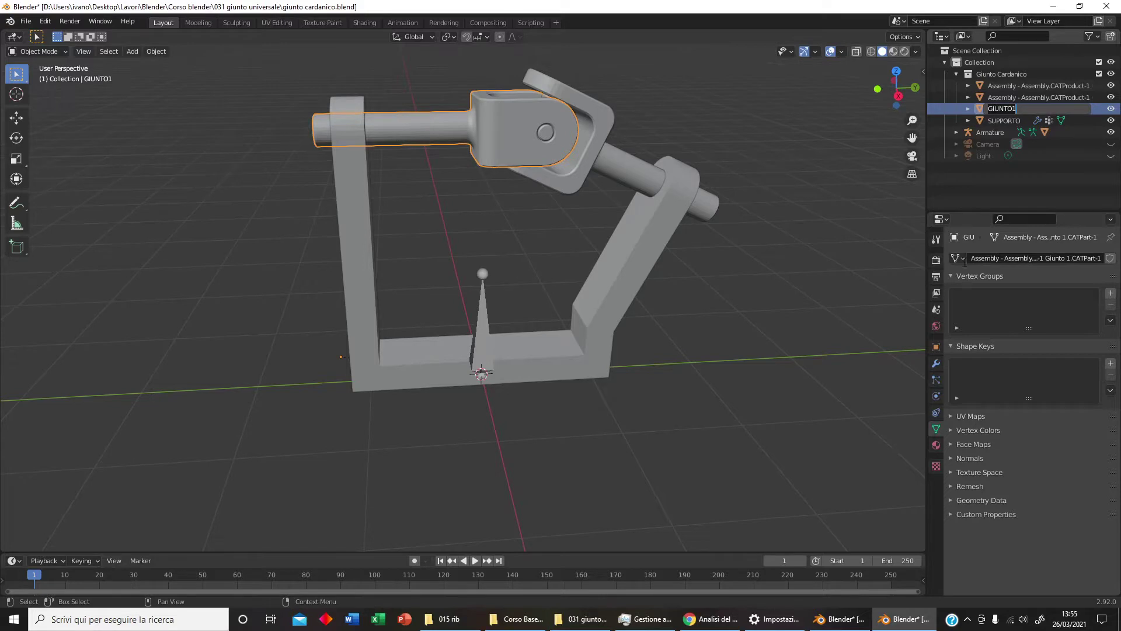
pyautogui.press('Return')
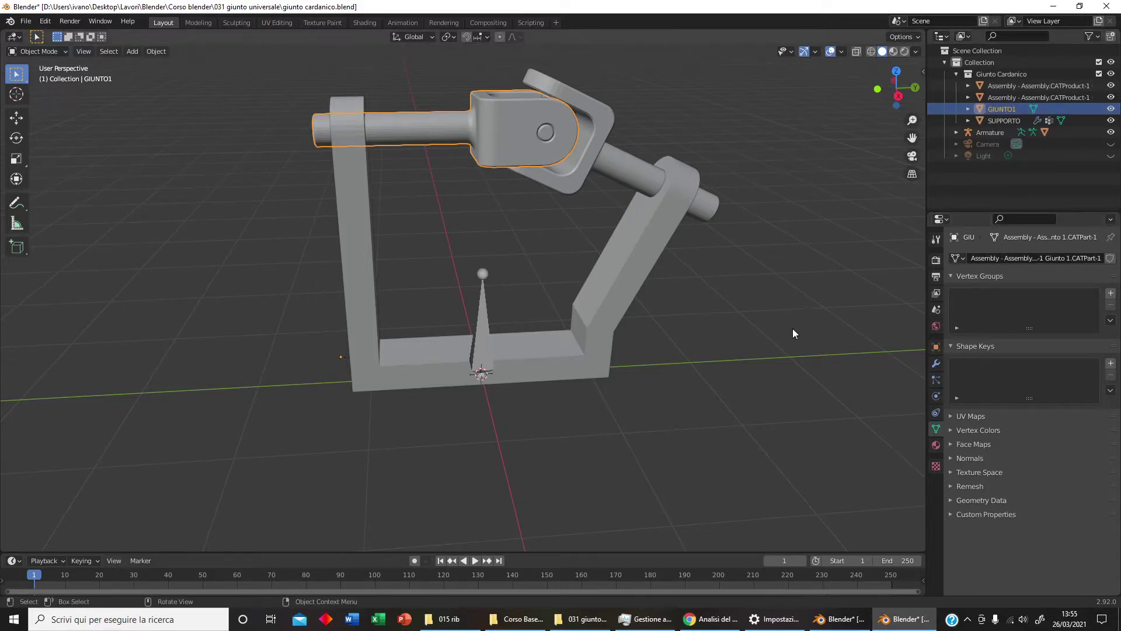
pyautogui.press('Tab')
# Paste GIUNTO1 as the shaft's mesh data name
pyautogui.click(996, 260)
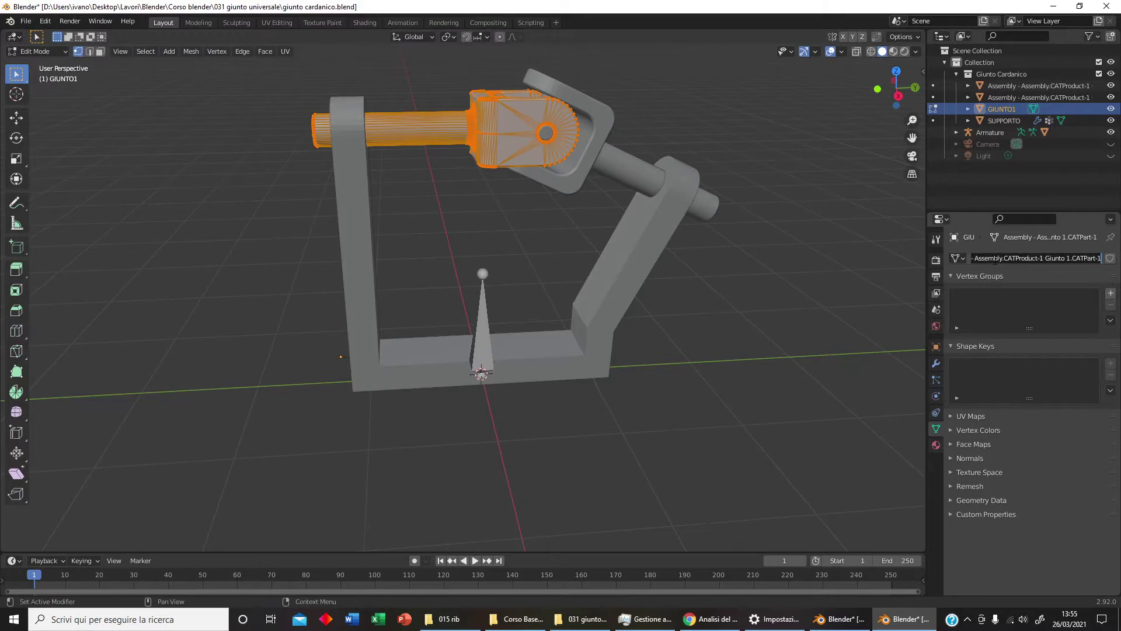
pyautogui.write('GIUNTO1')
pyautogui.press('Return')
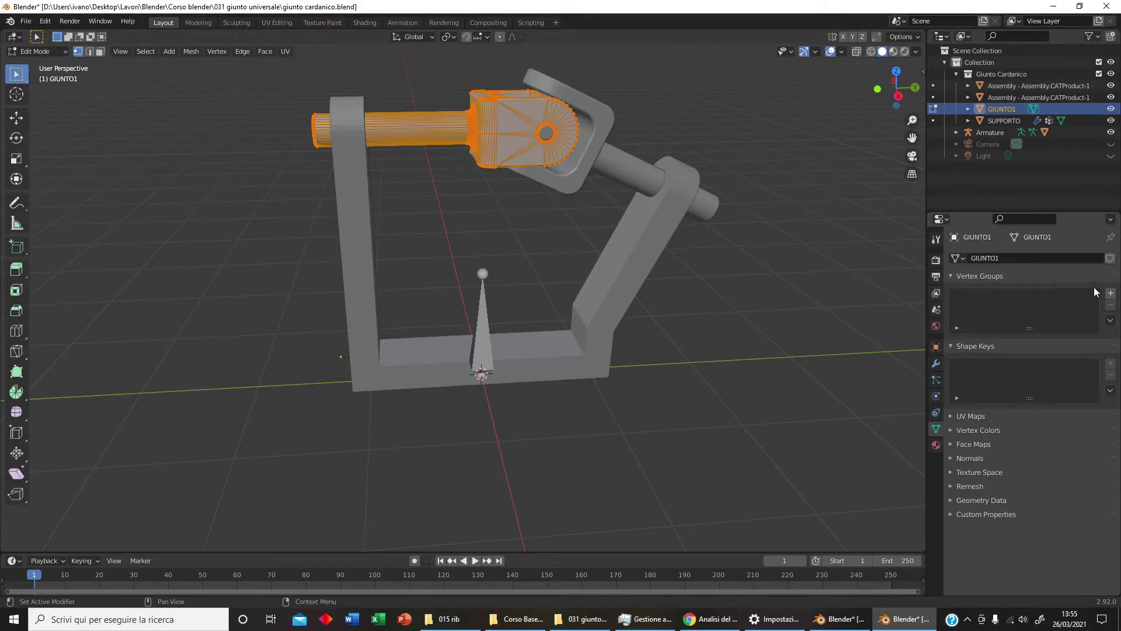
# Add a GIUNTO1 vertex group, assign the vertices, and return to Object Mode
pyautogui.click(1111, 294)
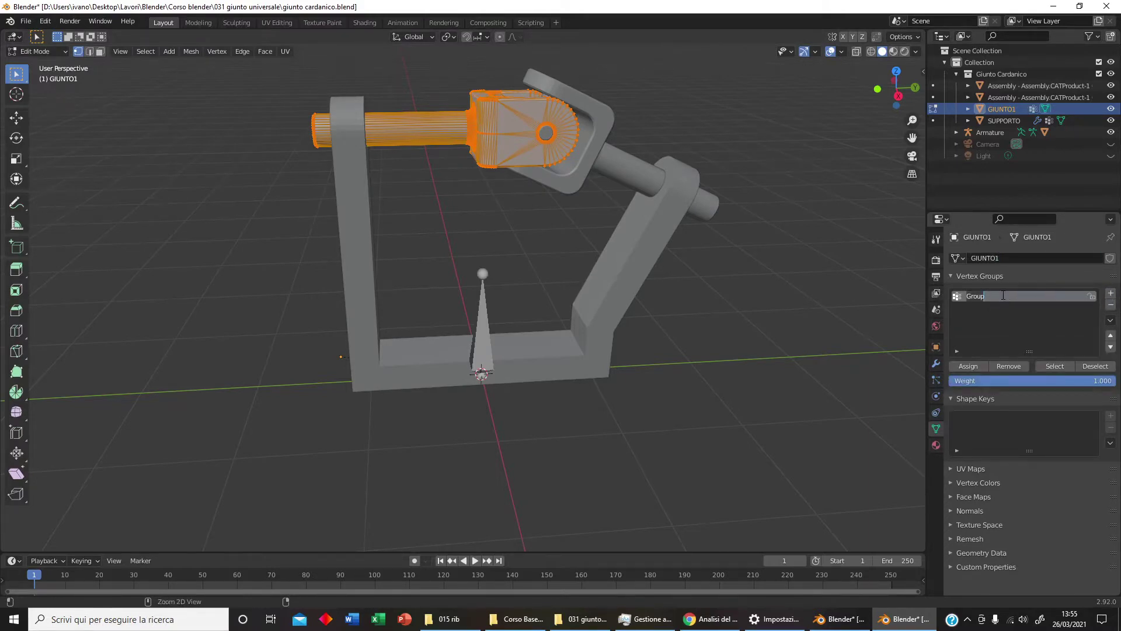
pyautogui.write('GIUNTO1')
pyautogui.click(970, 366)
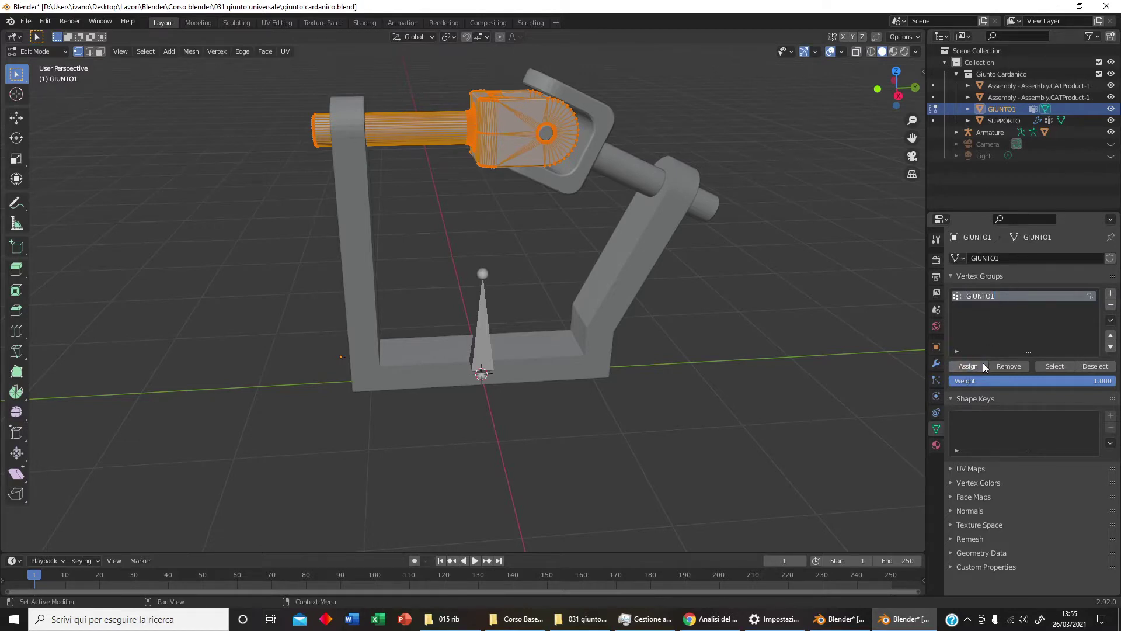
pyautogui.press('Tab')
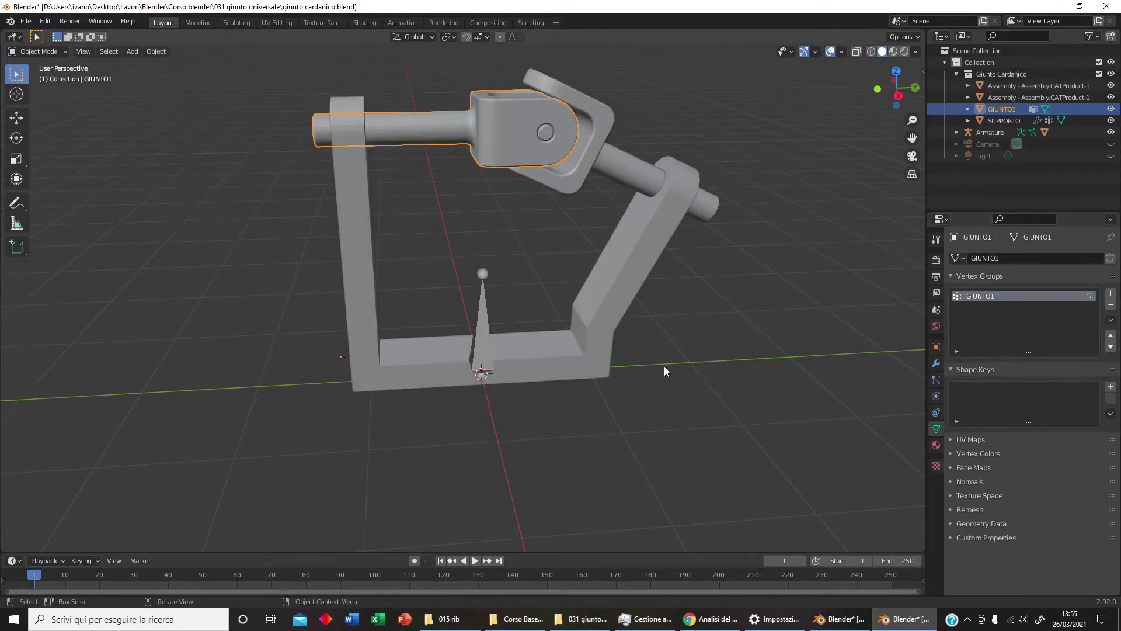
pyautogui.moveTo(664, 371); pyautogui.dragTo(676, 387, button='middle')
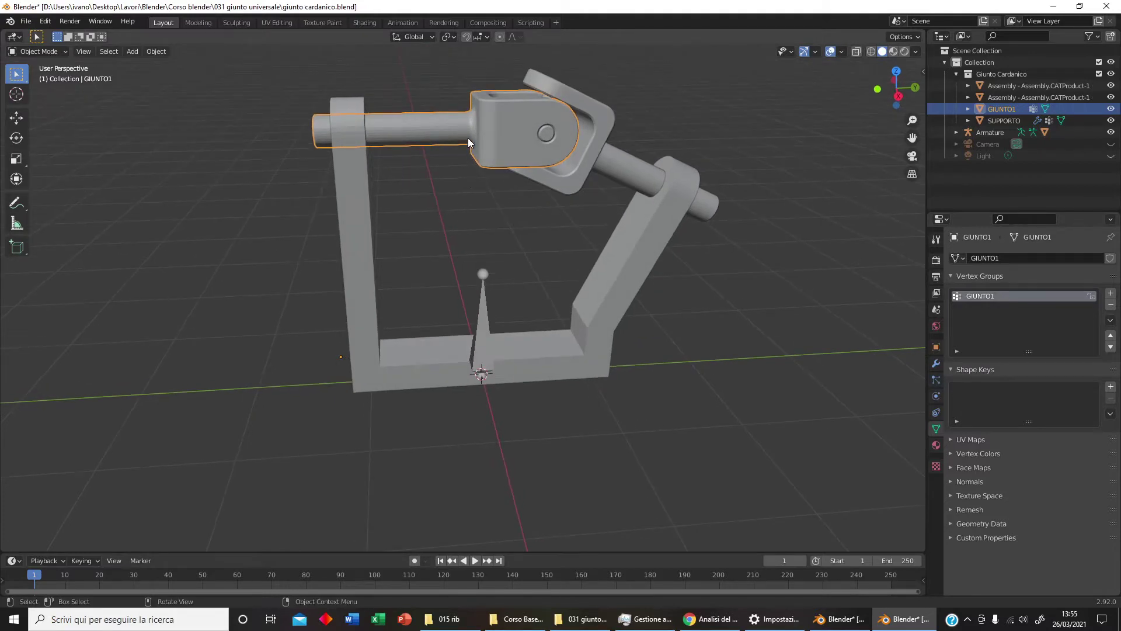
pyautogui.moveTo(451, 174); pyautogui.dragTo(475, 181, button='middle')
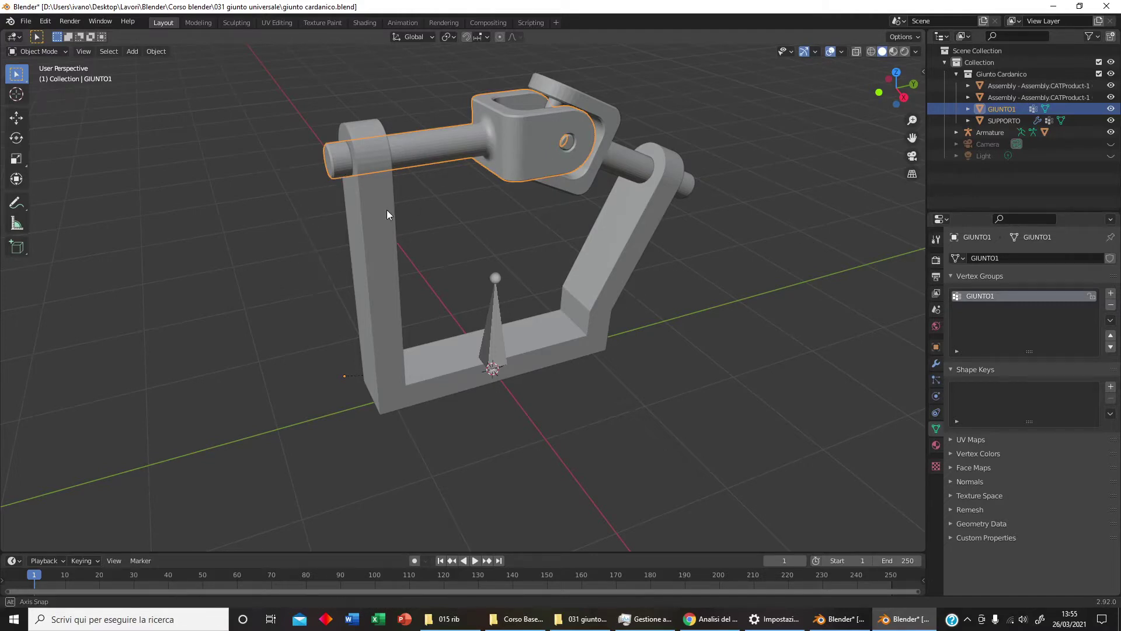
# In GIUNTO1 edit mode with X-ray on, select the faces at the shaft's left end
pyautogui.press('Tab')
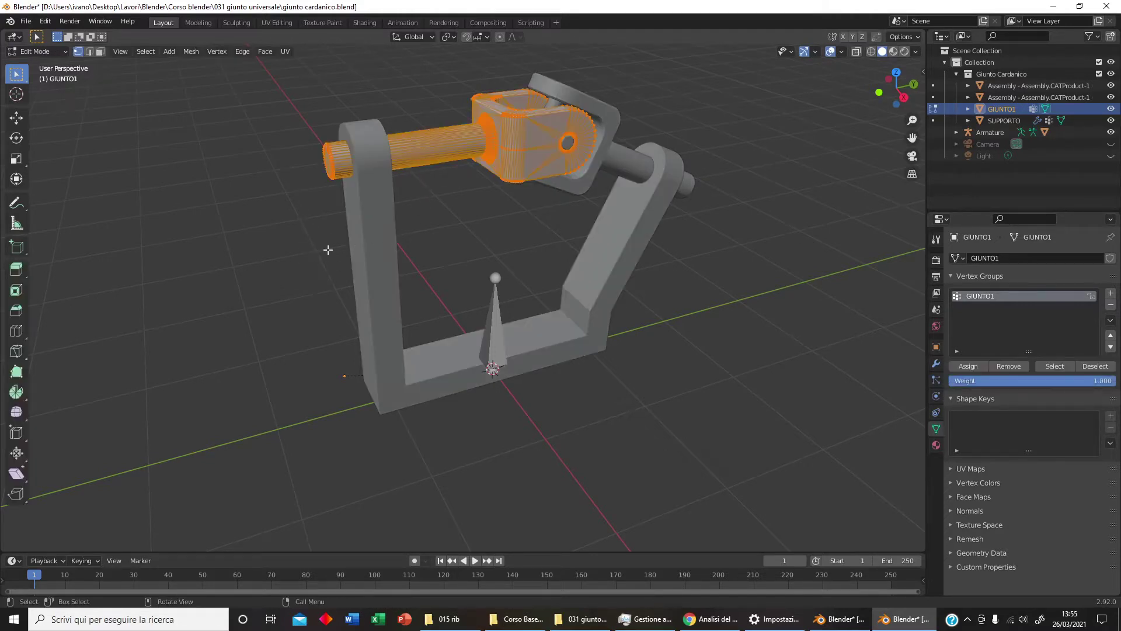
pyautogui.hotkey('alt', 'a')
pyautogui.moveTo(318, 233); pyautogui.dragTo(467, 178, button='middle')
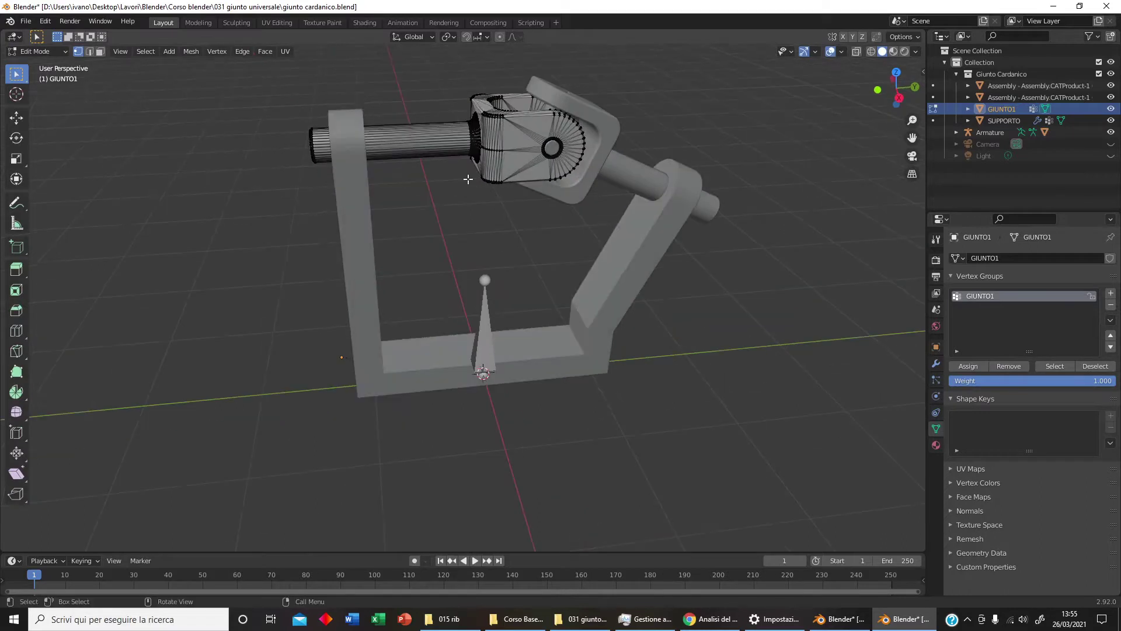
pyautogui.click(856, 52)
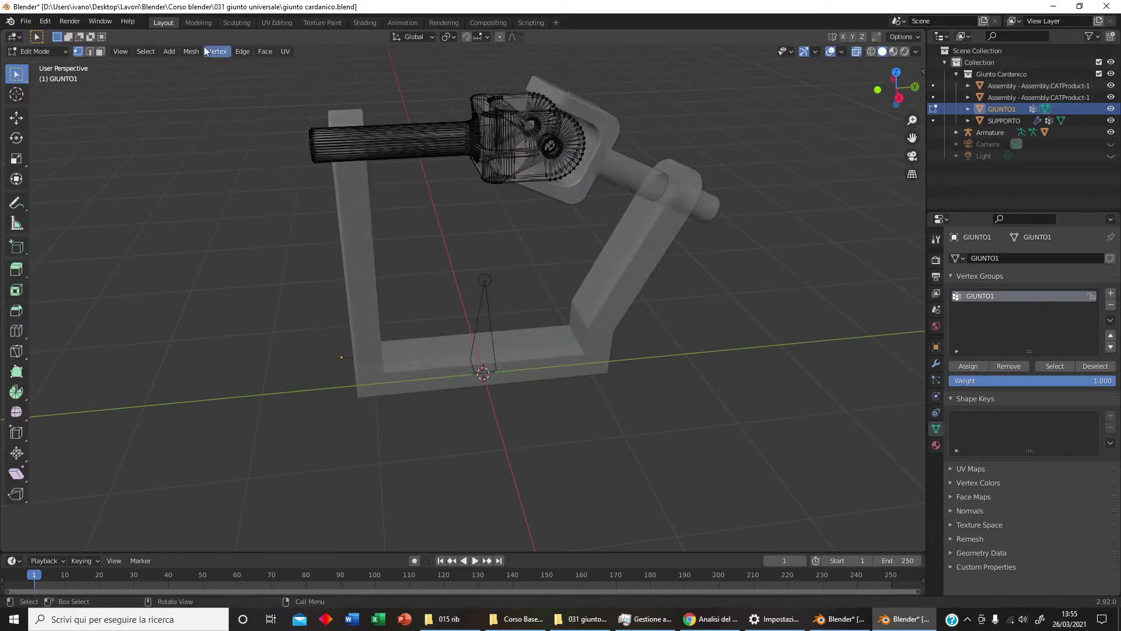
pyautogui.click(101, 51)
pyautogui.press('KP_3')
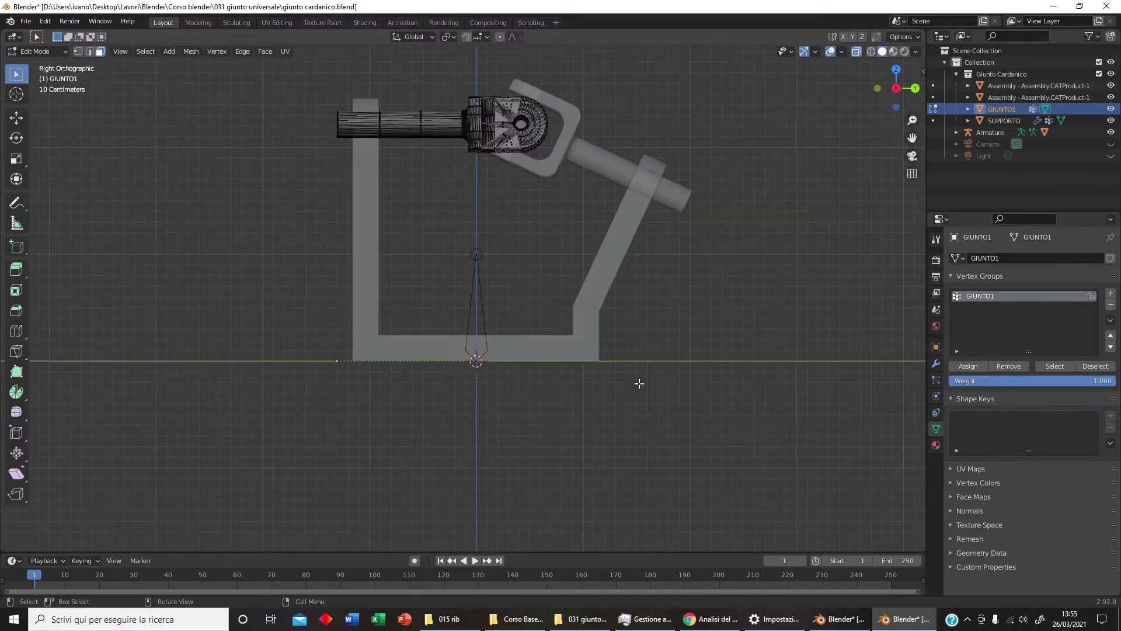
pyautogui.scroll(1, 580, 171)
pyautogui.scroll(2, 580, 171)
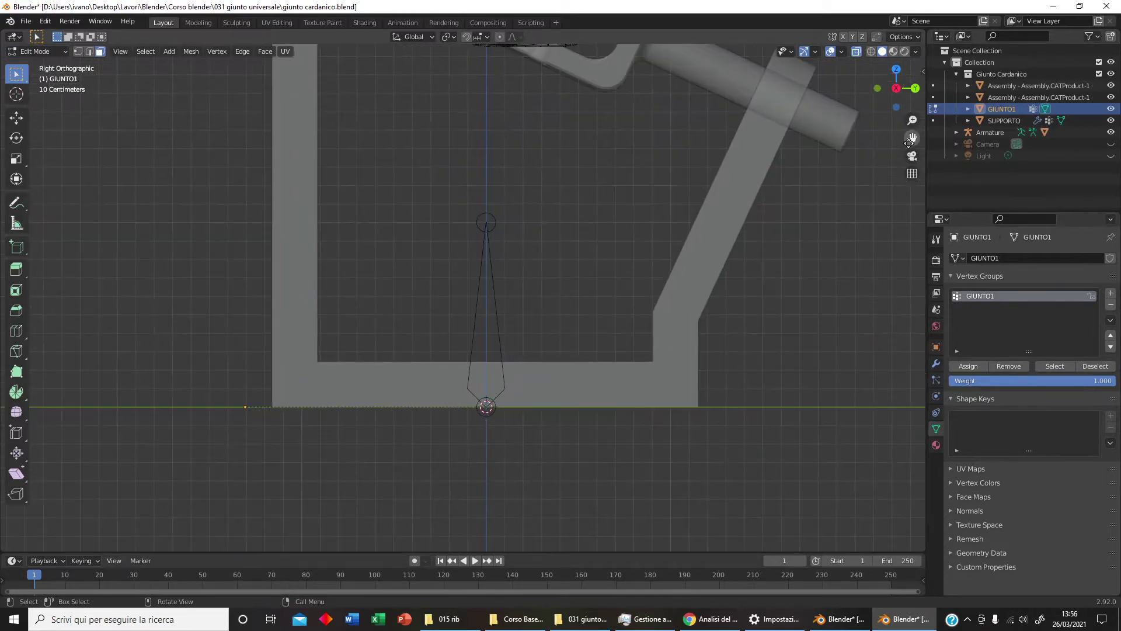
pyautogui.moveTo(913, 138); pyautogui.dragTo(938, 200)
pyautogui.moveTo(292, 110); pyautogui.dragTo(341, 226)
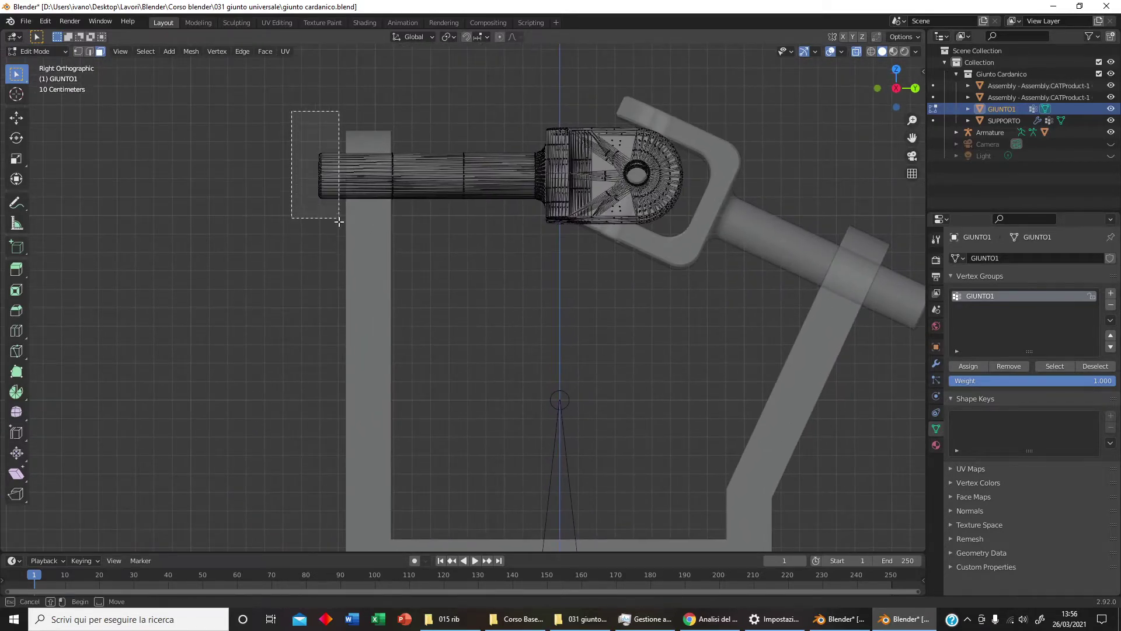
# Snap the 3D cursor to the selected shaft-end faces and return to Object Mode
pyautogui.moveTo(246, 238)
pyautogui.mouseDown(button='middle')
pyautogui.moveTo(353, 271)
pyautogui.moveTo(433, 279)
pyautogui.mouseUp(button='middle')
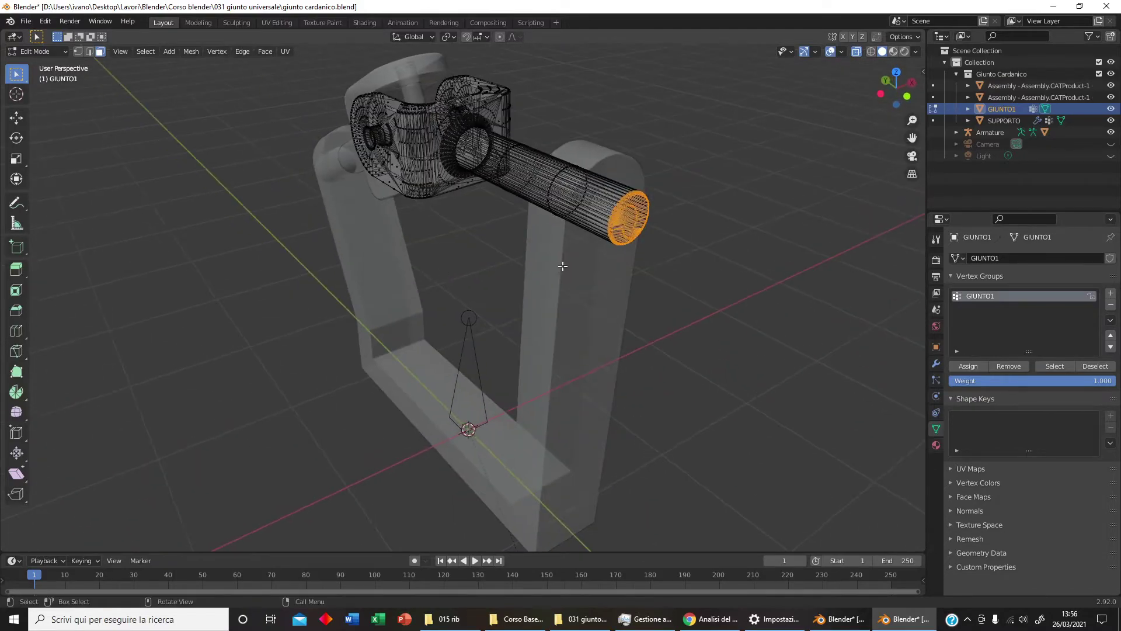
pyautogui.click(857, 51)
pyautogui.moveTo(771, 202)
pyautogui.mouseDown(button='middle')
pyautogui.moveTo(616, 186)
pyautogui.moveTo(616, 201)
pyautogui.mouseUp(button='middle')
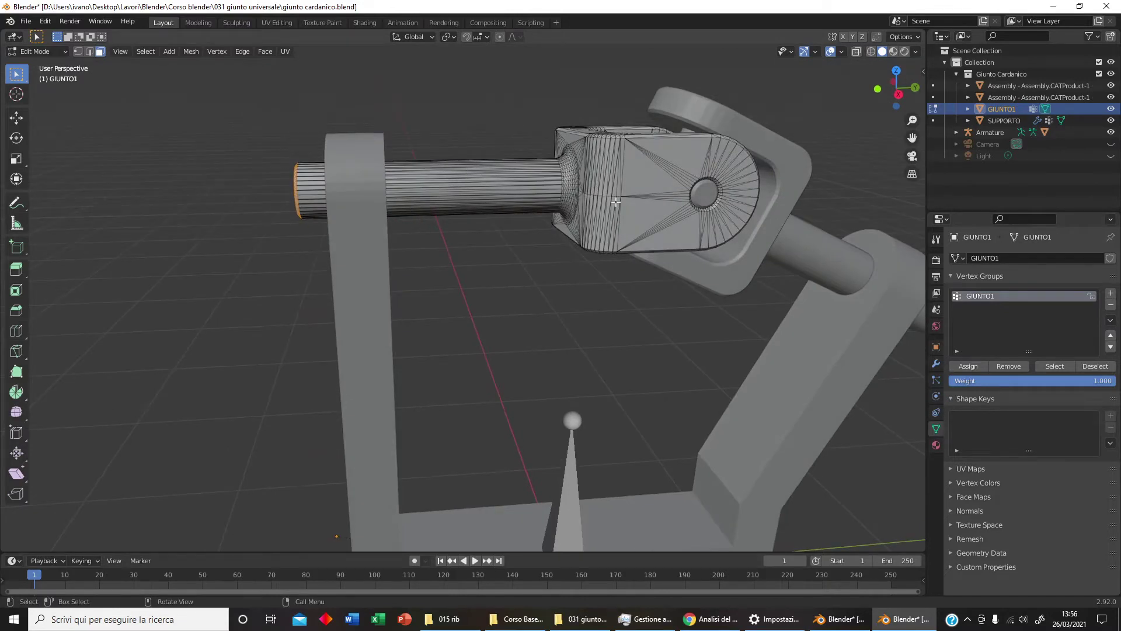
pyautogui.keyDown('shift'); pyautogui.rightClick(616, 202); pyautogui.keyUp('shift')
pyautogui.hotkey('shift', 's')
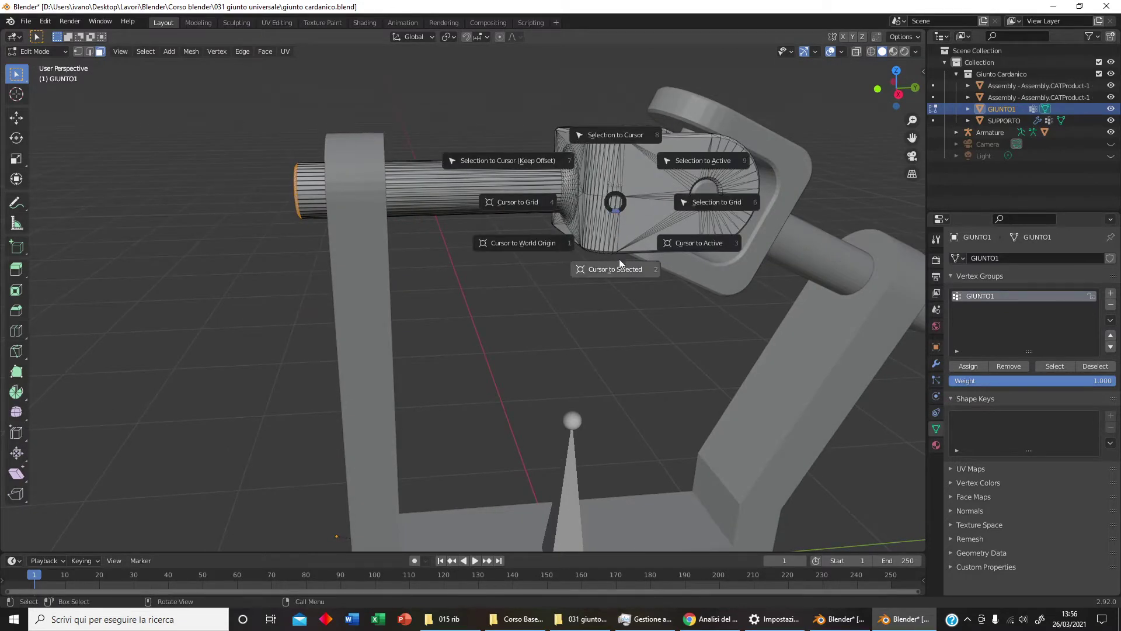
pyautogui.click(616, 267)
pyautogui.scroll(-2, 567, 283)
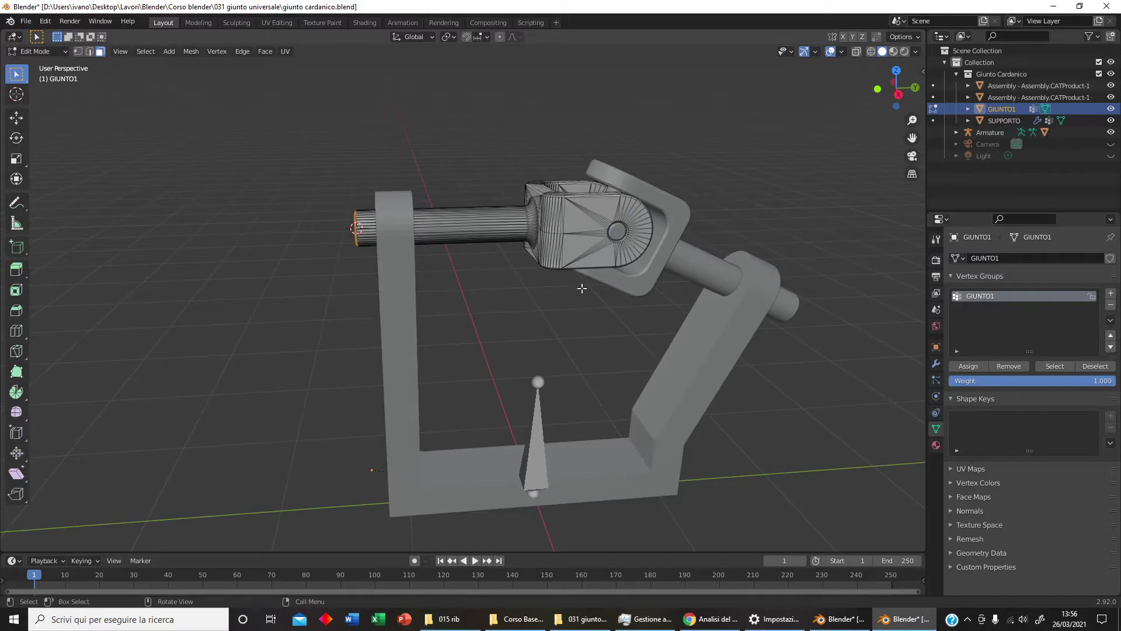
pyautogui.press('Tab')
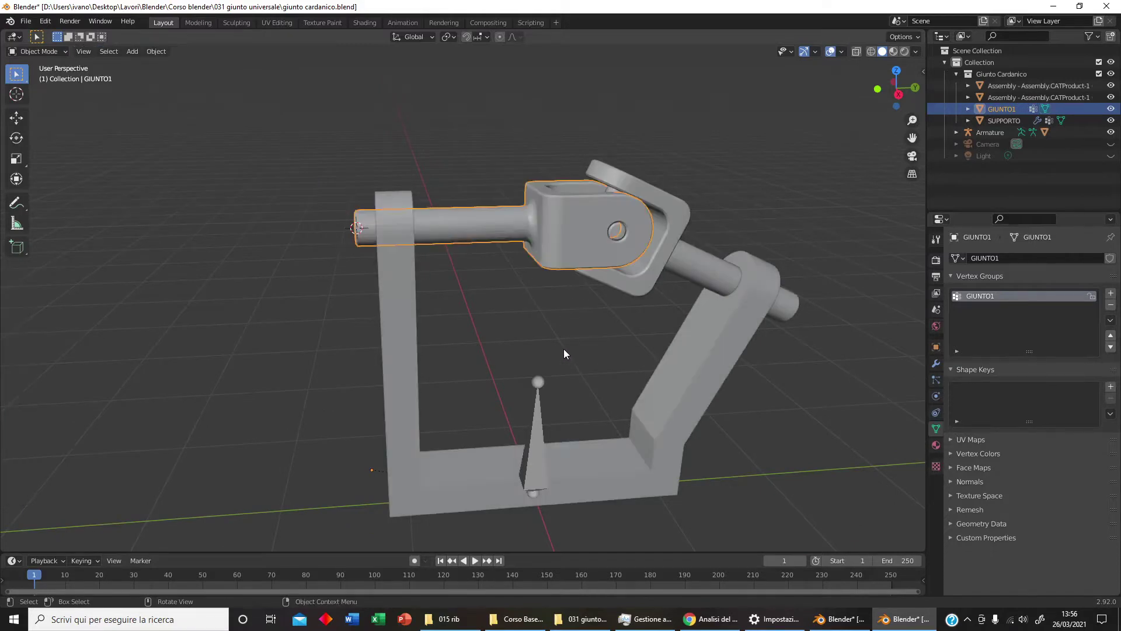
# Extrude a new bone, SUPPORTO.001, from the tip of the SUPPORTO bone
pyautogui.click(563, 349)
pyautogui.click(531, 429)
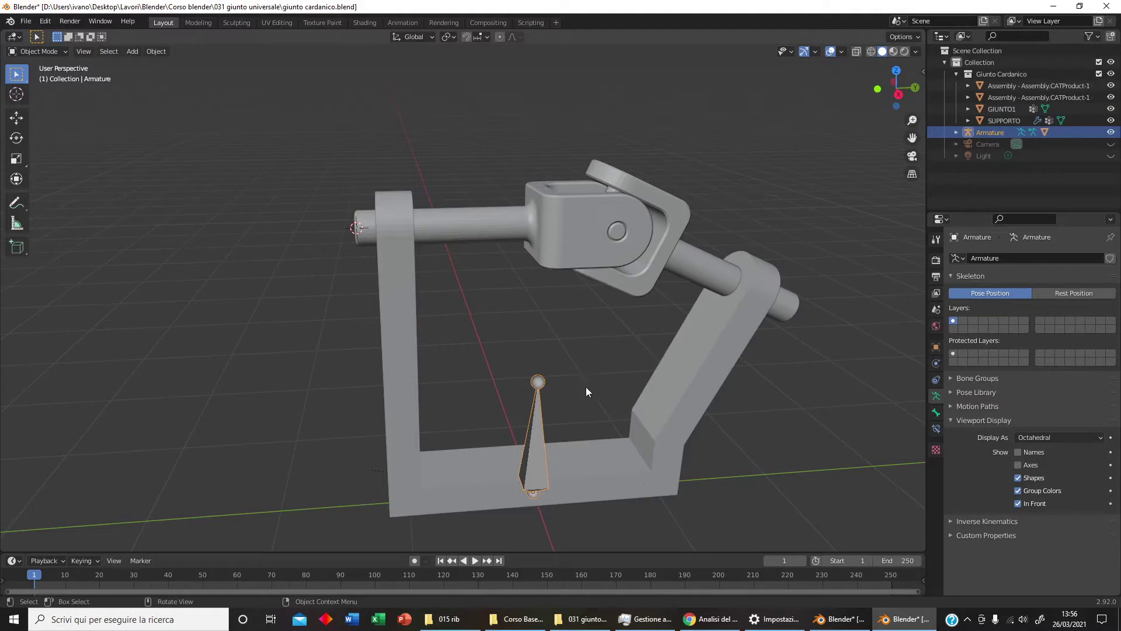
pyautogui.press('Tab')
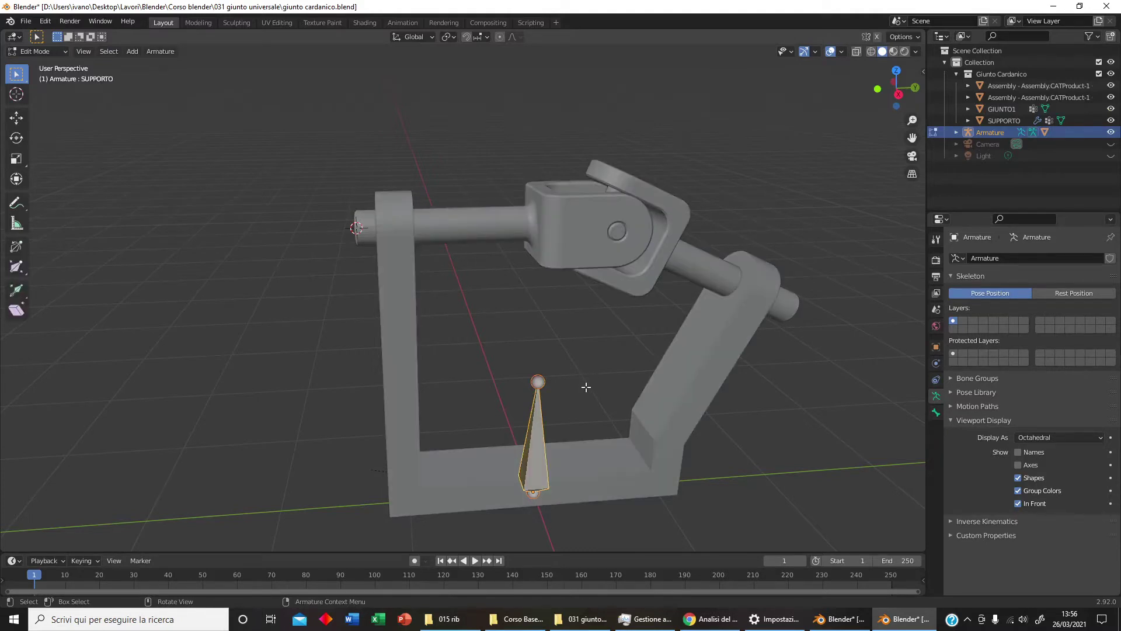
pyautogui.press('e')
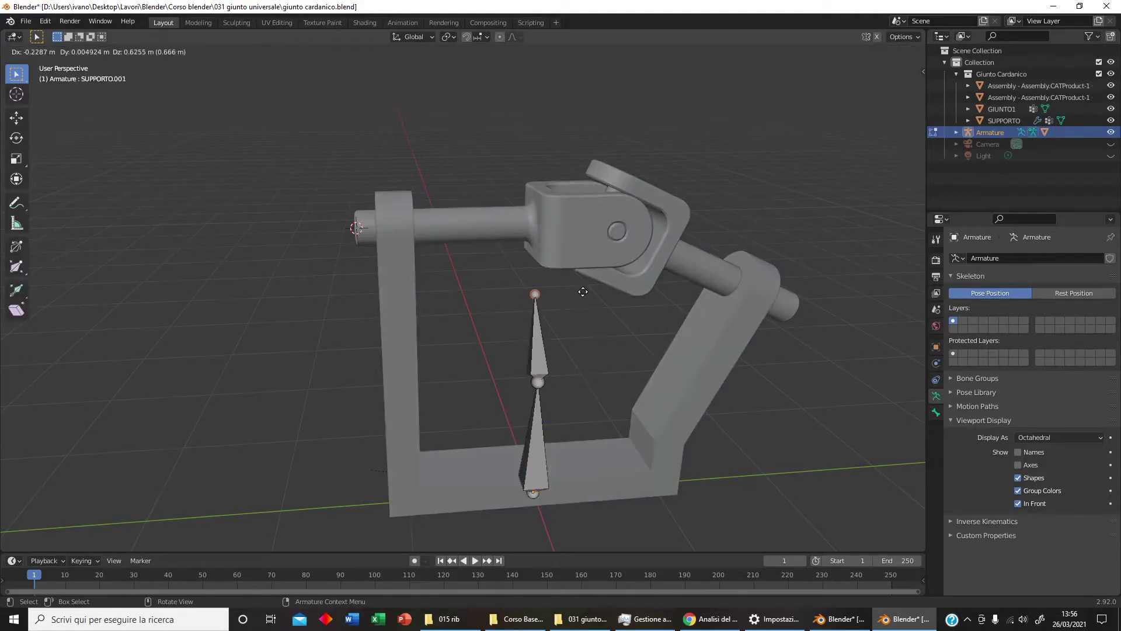
pyautogui.click(584, 292)
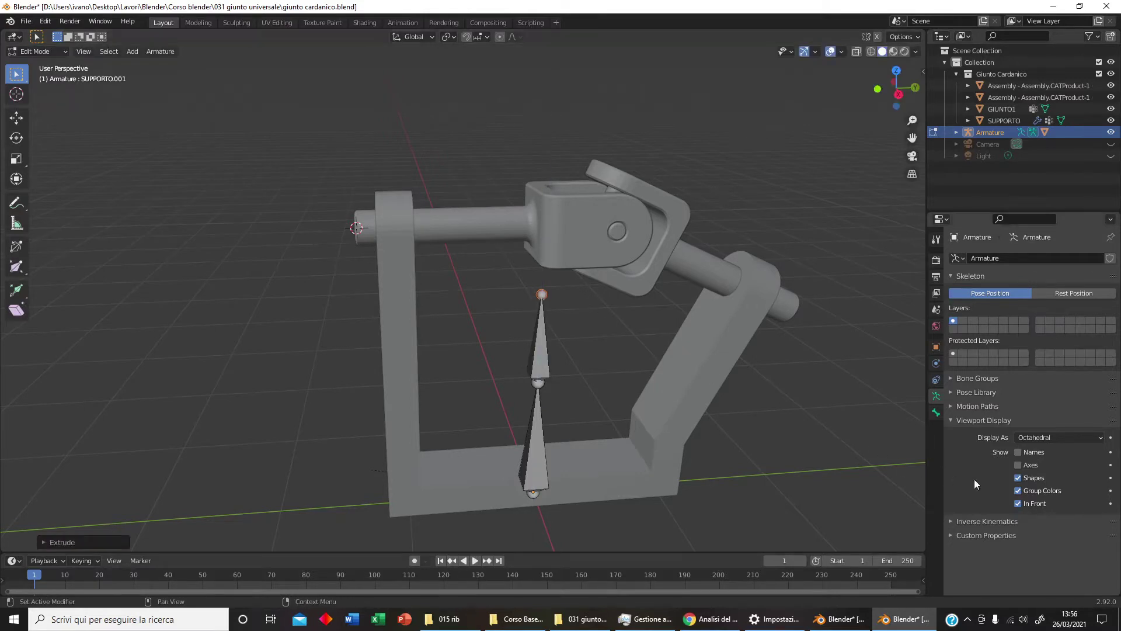
# Untick Connected in the new bone's Relations and snap it to the 3D cursor
pyautogui.click(937, 412)
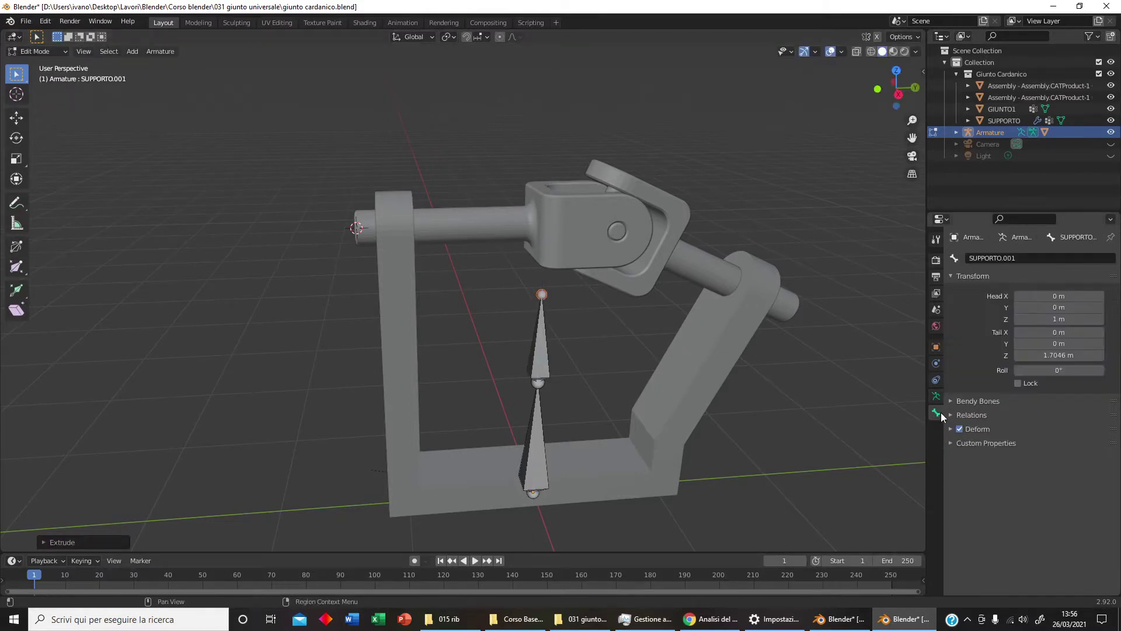
pyautogui.click(958, 415)
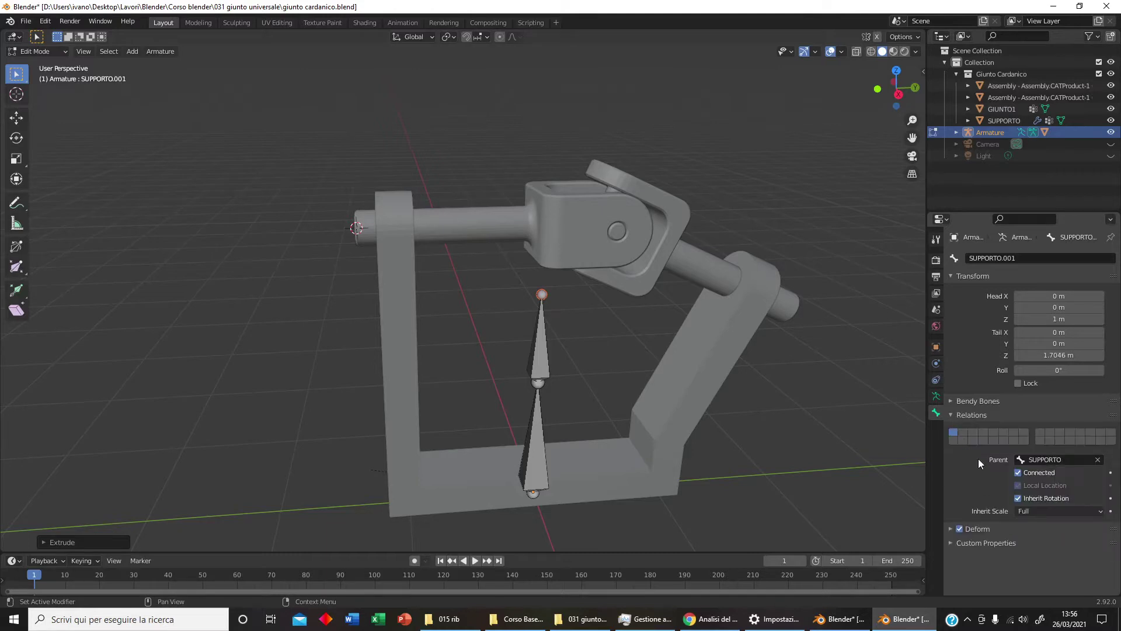
pyautogui.click(1110, 473)
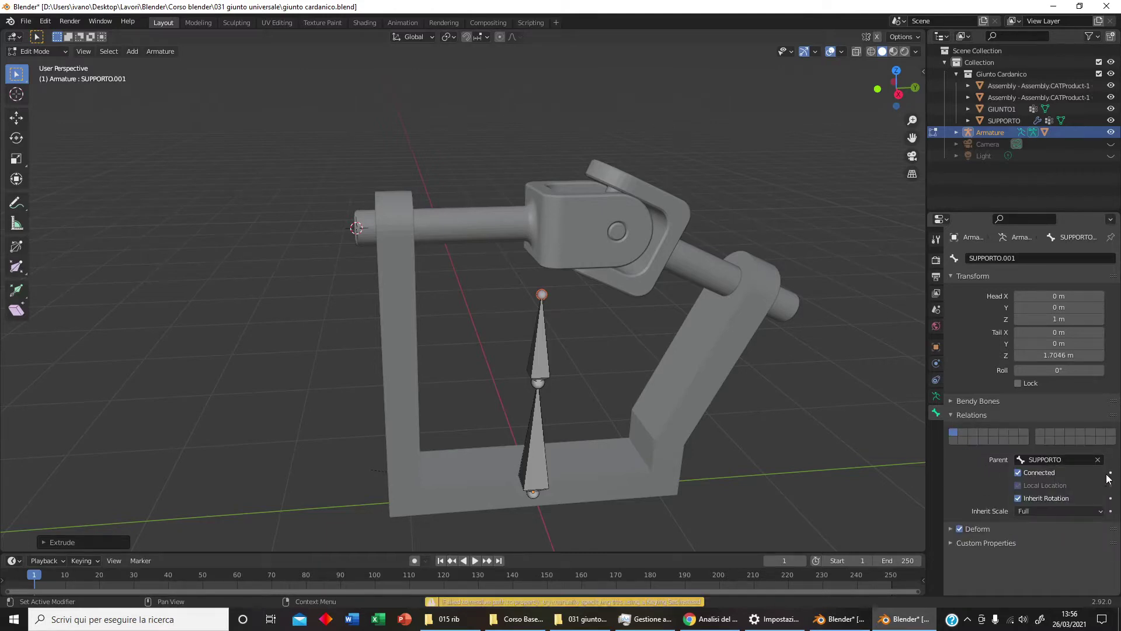
pyautogui.click(1079, 473)
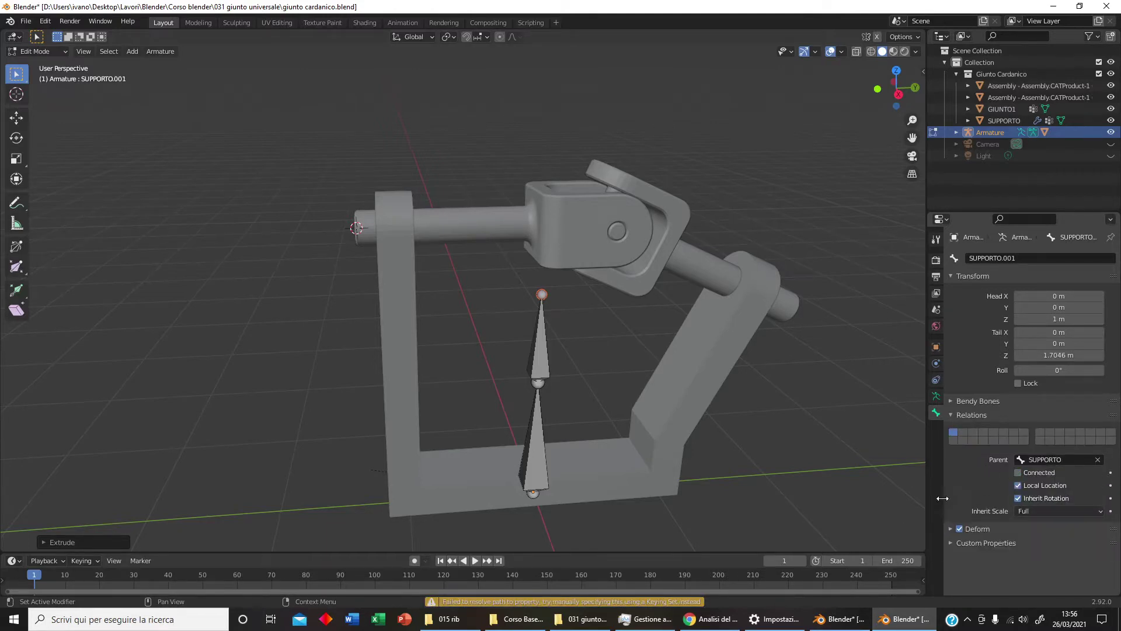
pyautogui.click(540, 359)
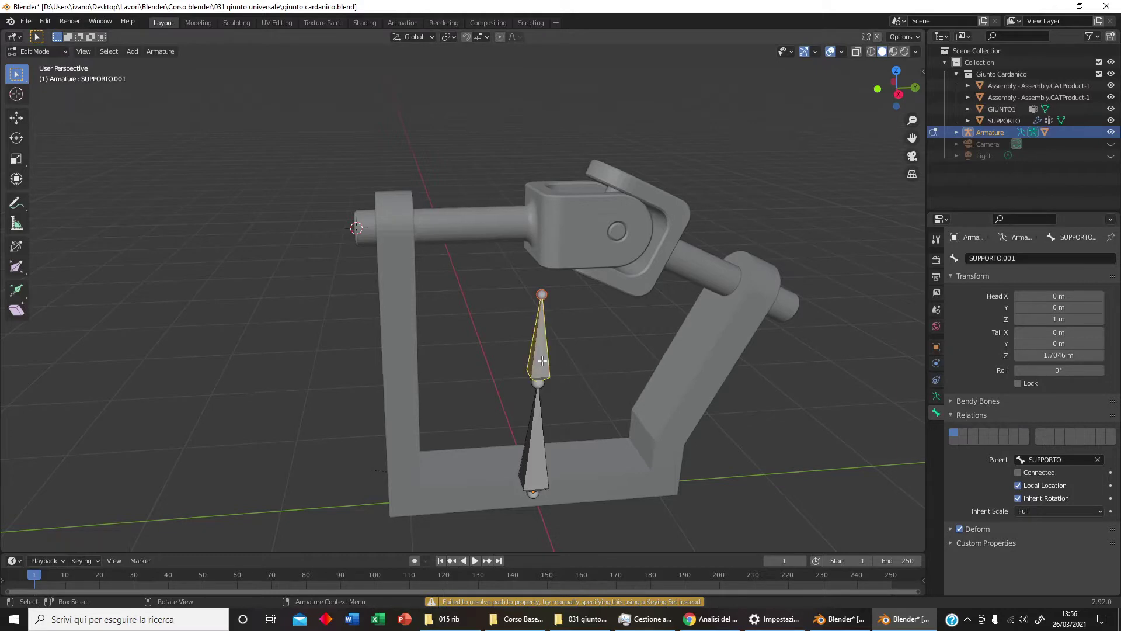
pyautogui.hotkey('shift', 's')
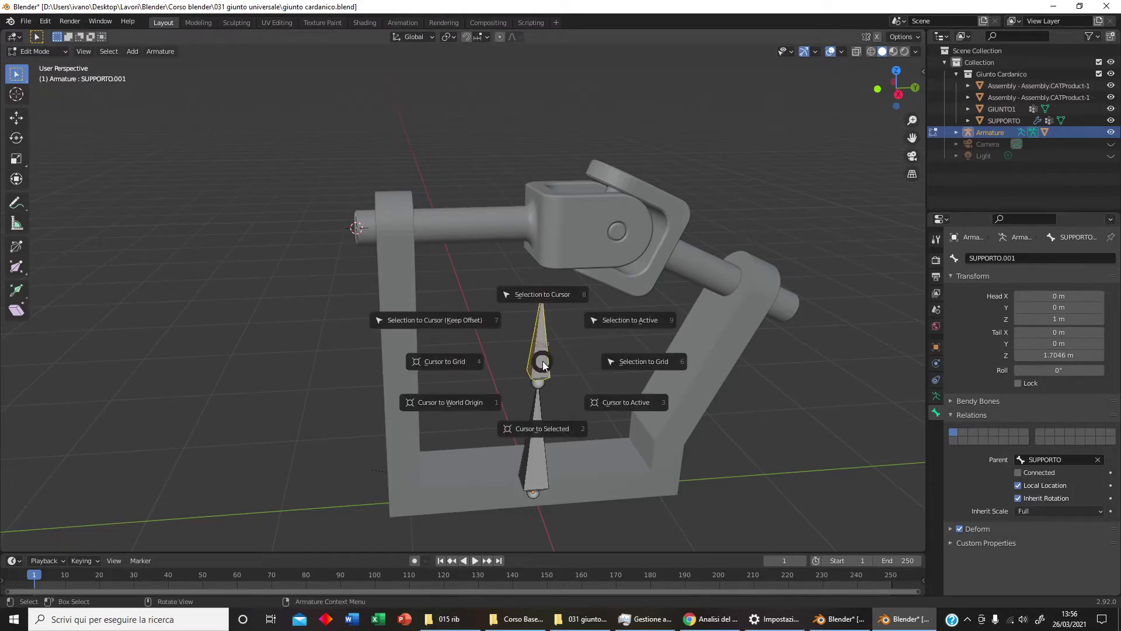
pyautogui.click(549, 297)
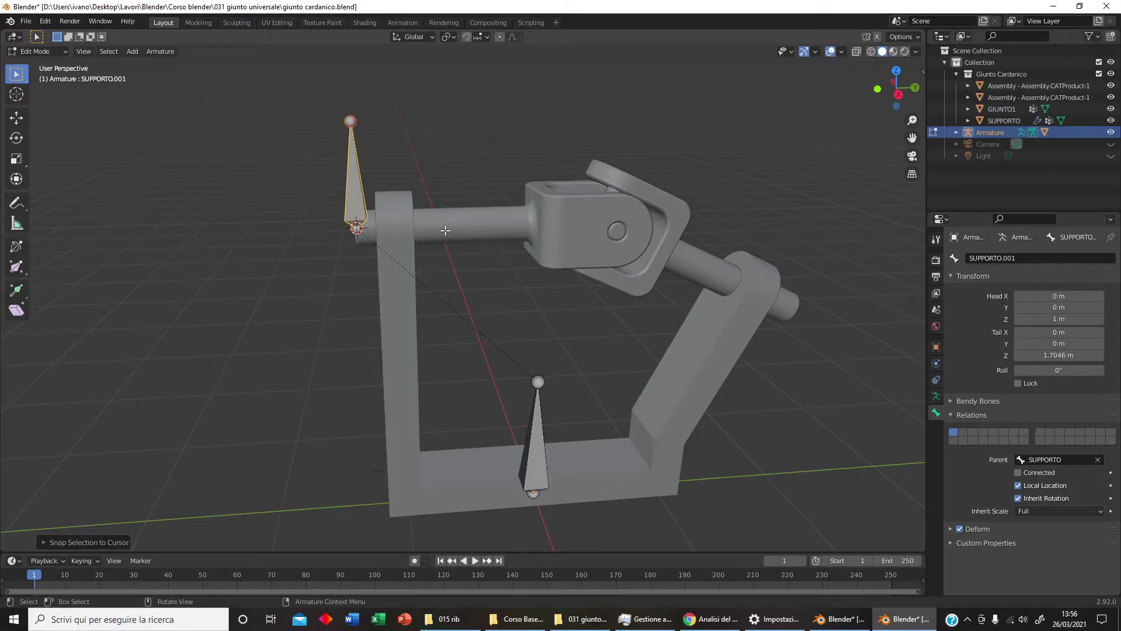
# Place the 3D cursor at the centre of the whole GIUNTO1 mesh, then return to Object Mode
pyautogui.press('Tab')
pyautogui.click(457, 226)
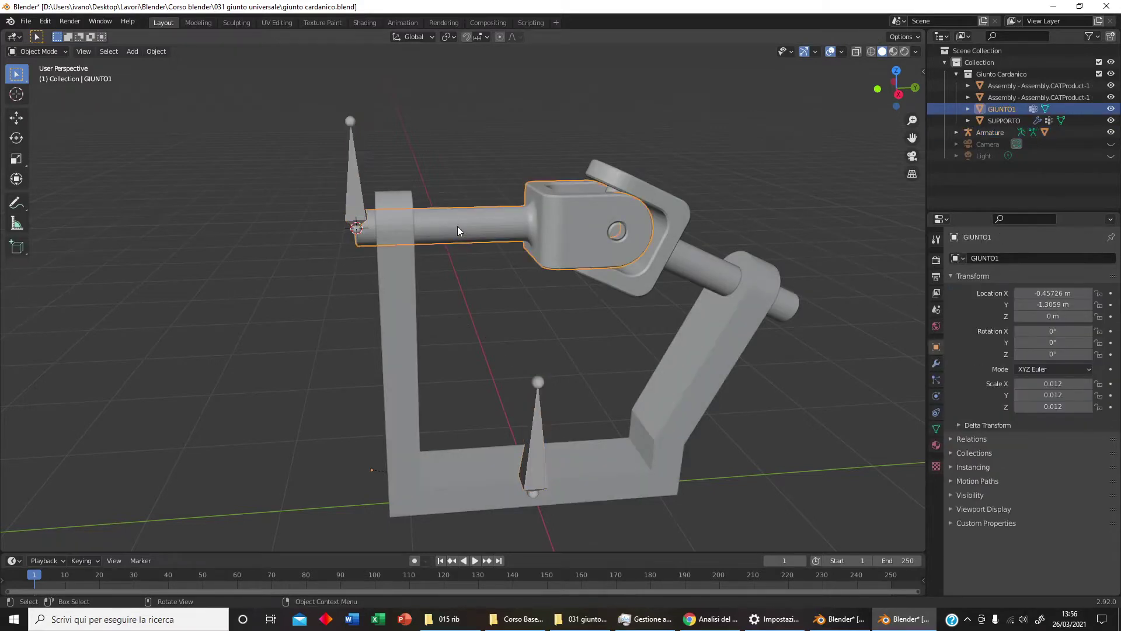
pyautogui.press('Tab')
pyautogui.press('a')
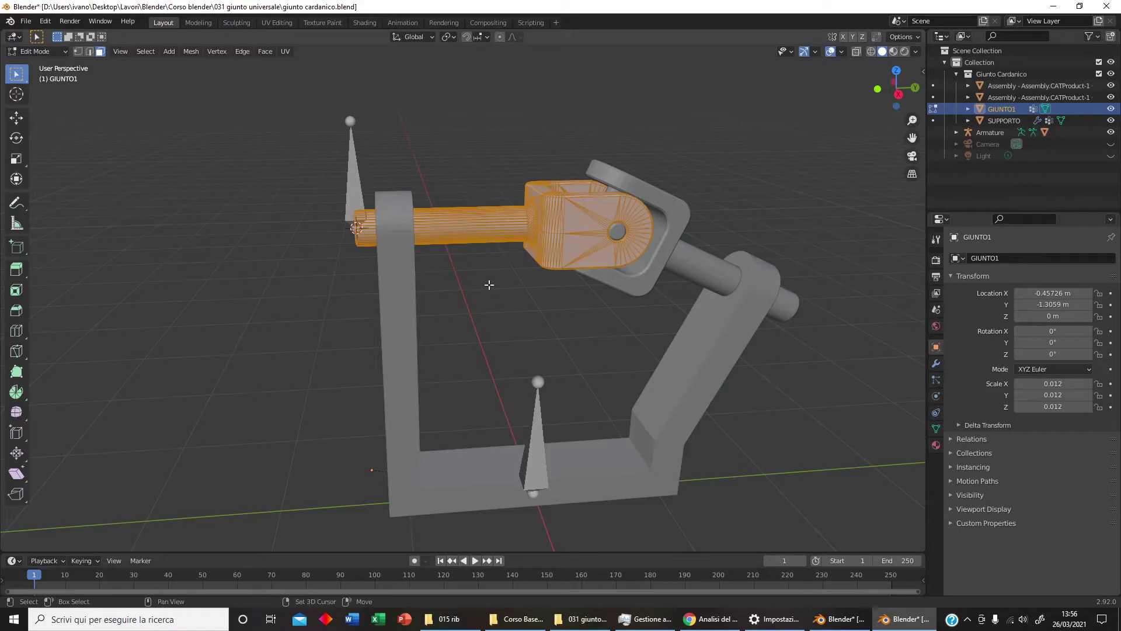
pyautogui.hotkey('shift', 's')
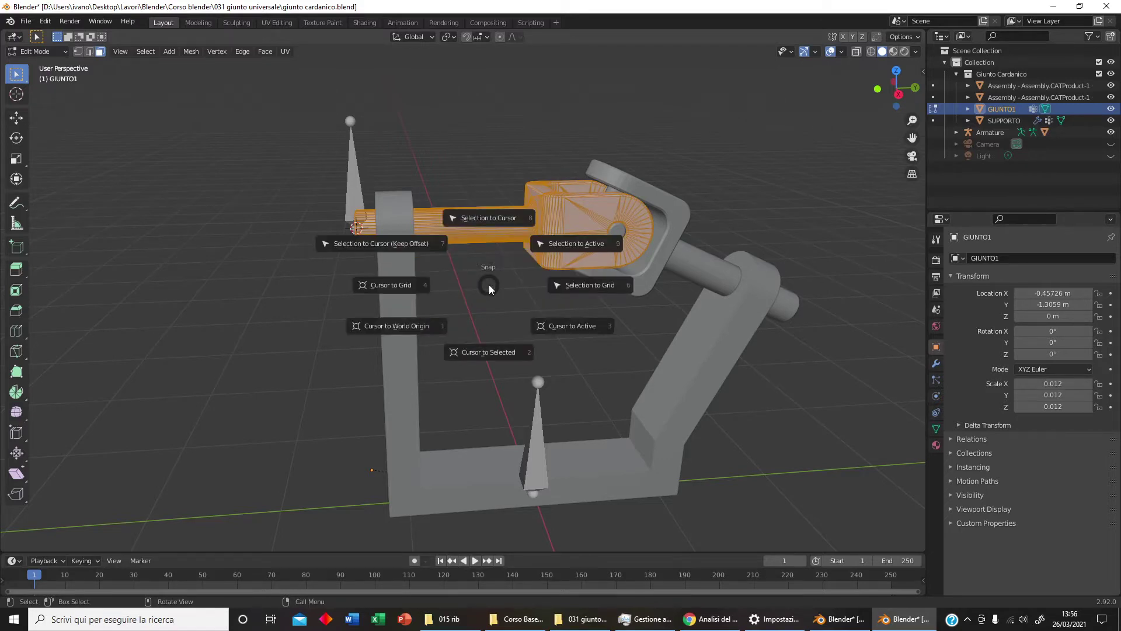
pyautogui.click(487, 350)
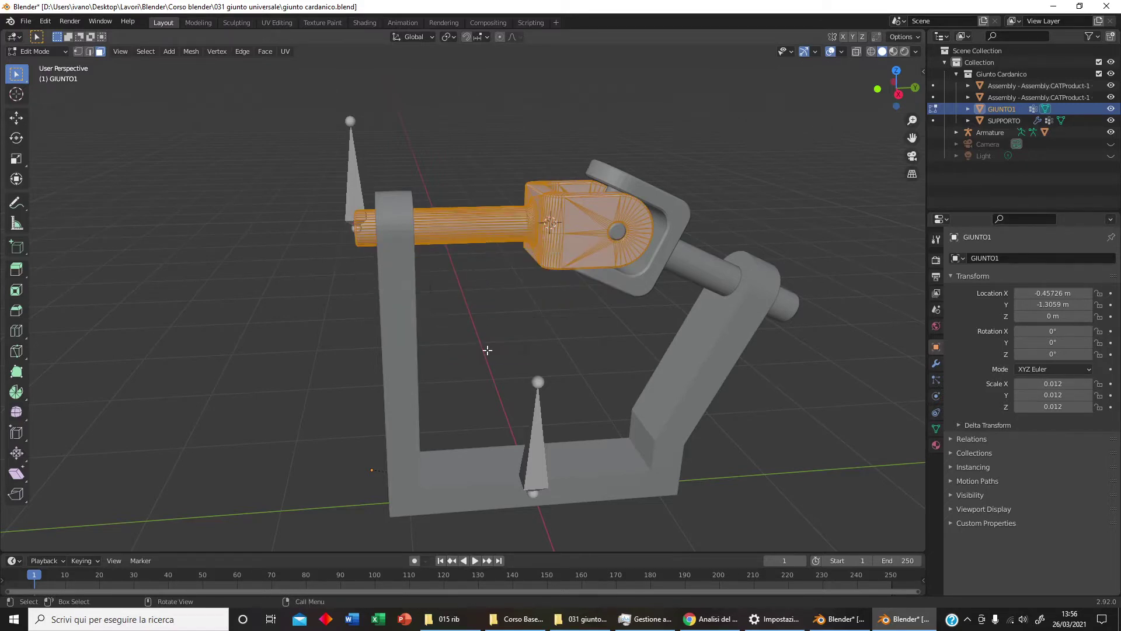
pyautogui.moveTo(501, 308)
pyautogui.mouseDown(button='middle')
pyautogui.moveTo(473, 319)
pyautogui.moveTo(553, 313)
pyautogui.moveTo(485, 306)
pyautogui.moveTo(483, 351)
pyautogui.moveTo(496, 301)
pyautogui.moveTo(452, 318)
pyautogui.mouseUp(button='middle')
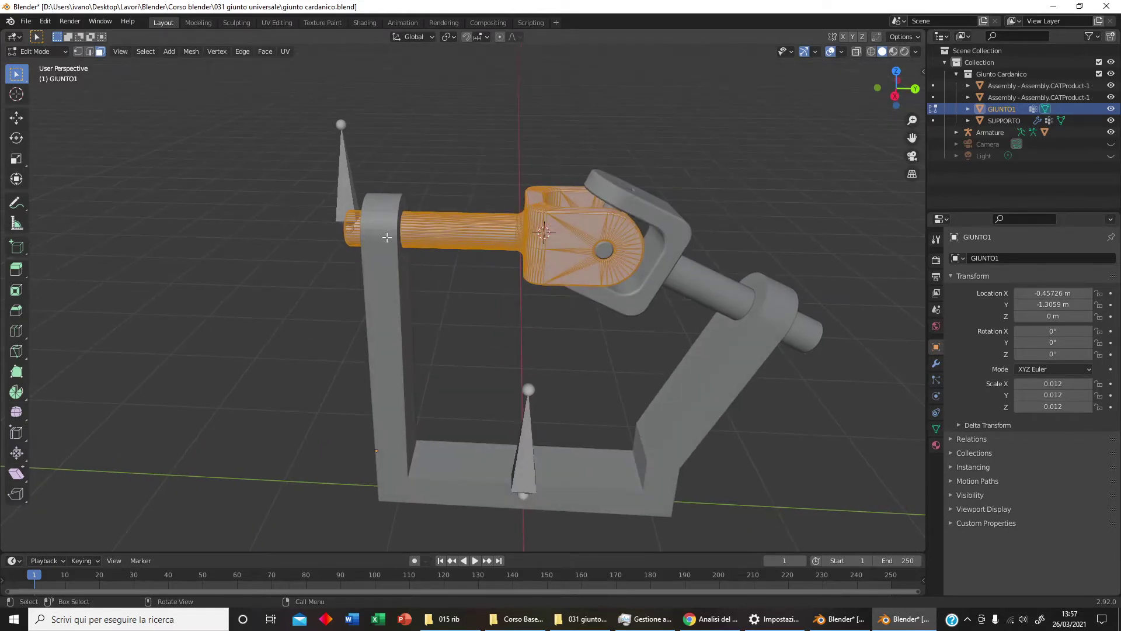
pyautogui.press('Tab')
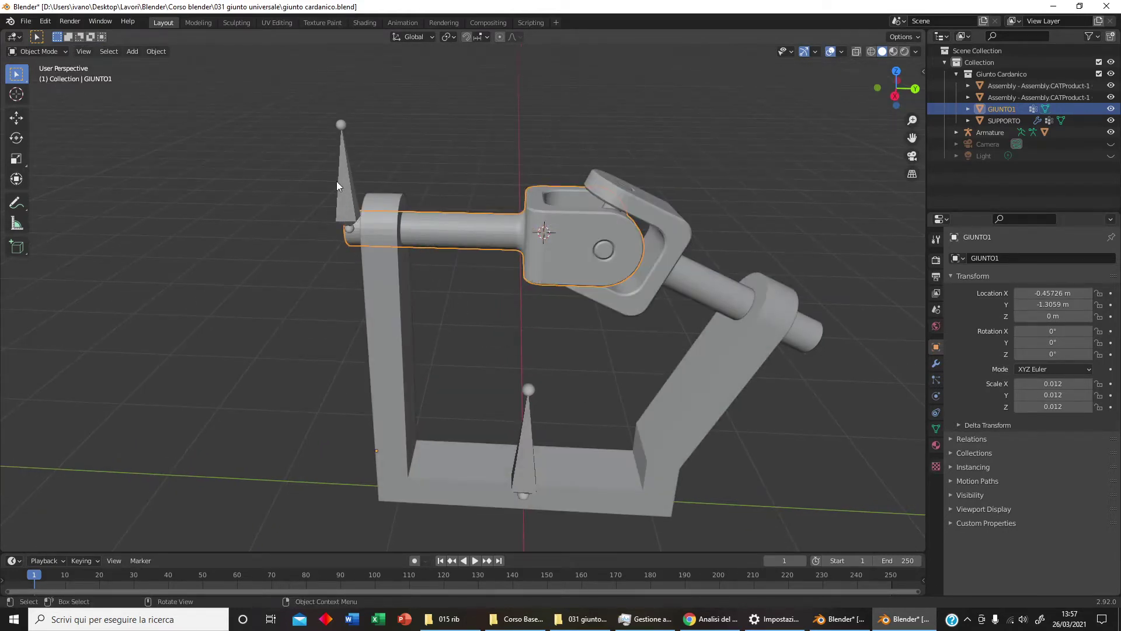
# Re-enter armature Edit Mode with only the new bone's tip selected, ready to snap it
pyautogui.click(342, 186)
pyautogui.press('Tab')
pyautogui.click(341, 125)
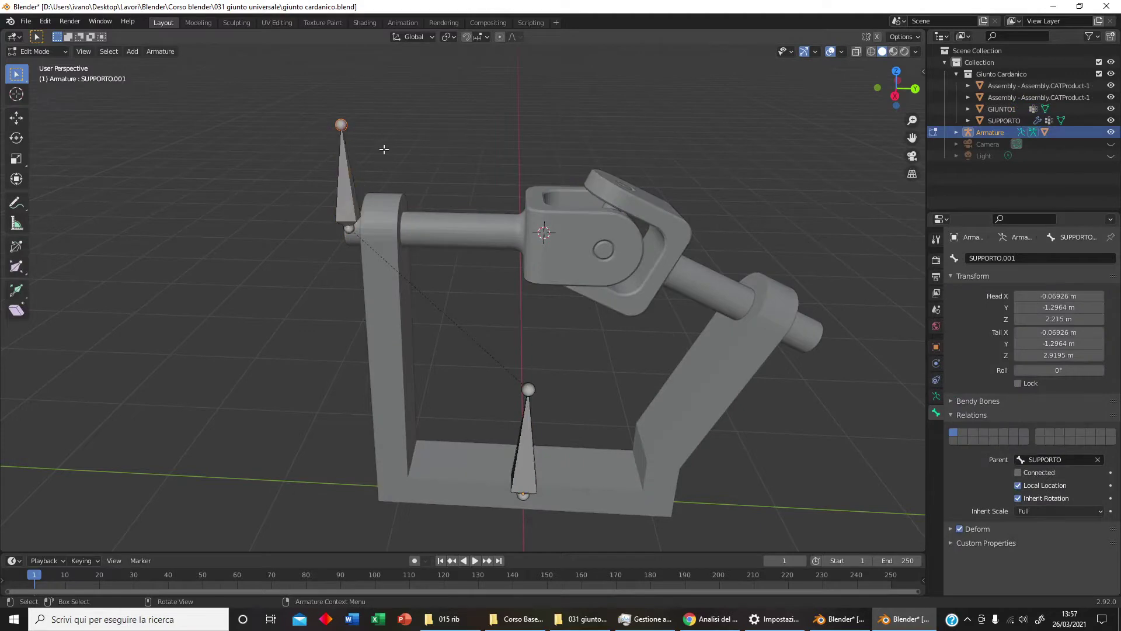
pyautogui.hotkey('shift', 's')
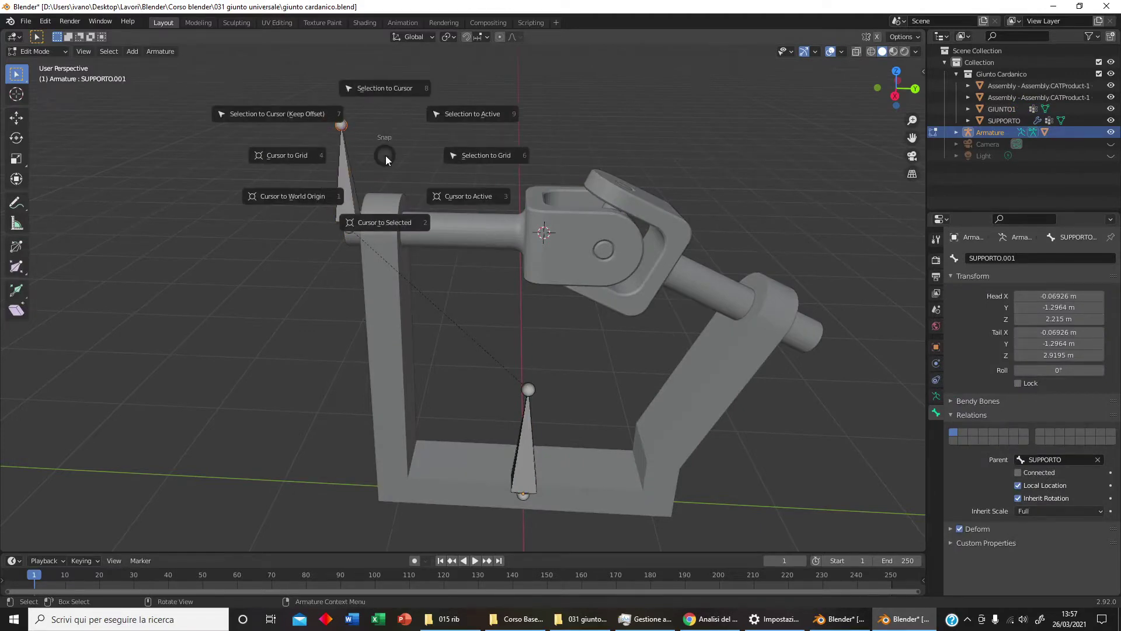
# Snap the new bone's tip to the joint-centre cursor and rename the bone GIUNTO1
pyautogui.click(385, 91)
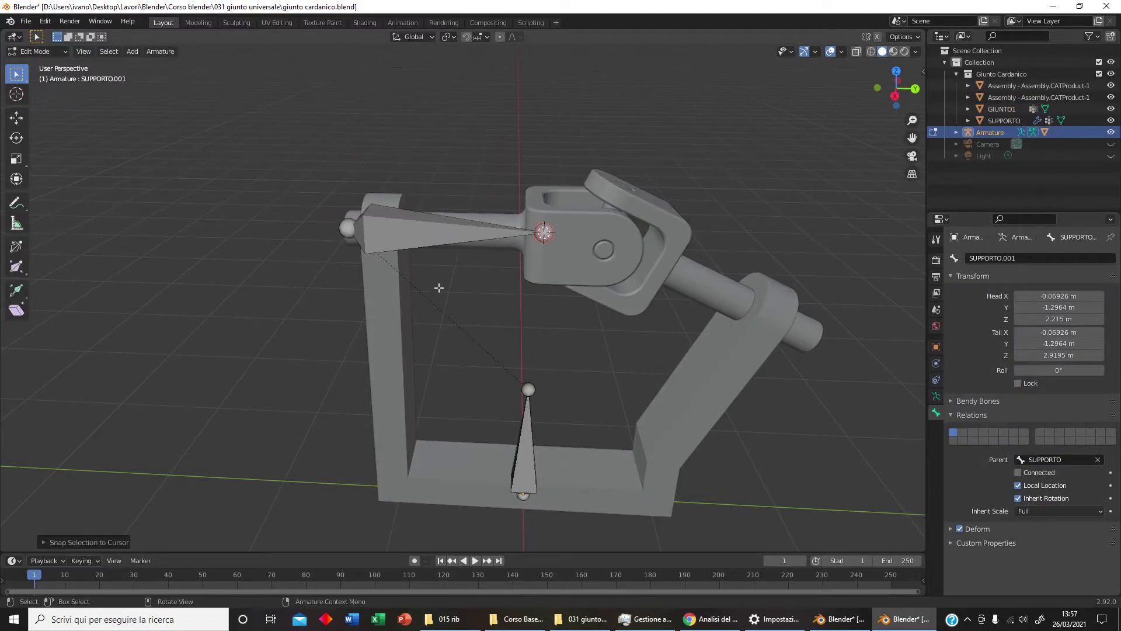
pyautogui.moveTo(439, 287); pyautogui.dragTo(459, 303, button='middle')
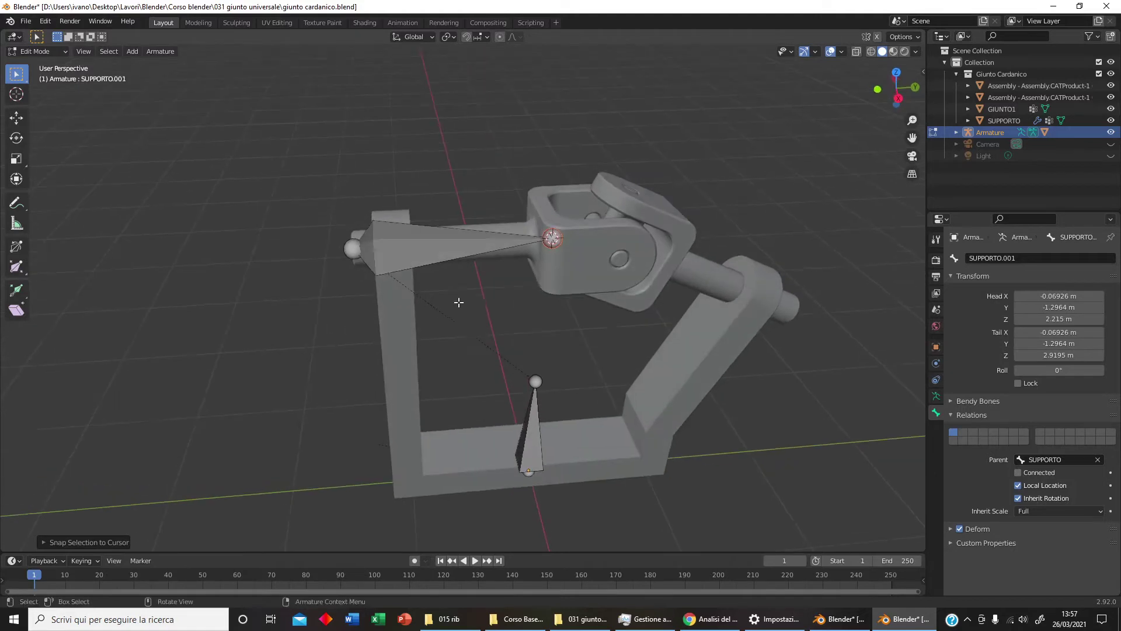
pyautogui.click(436, 251)
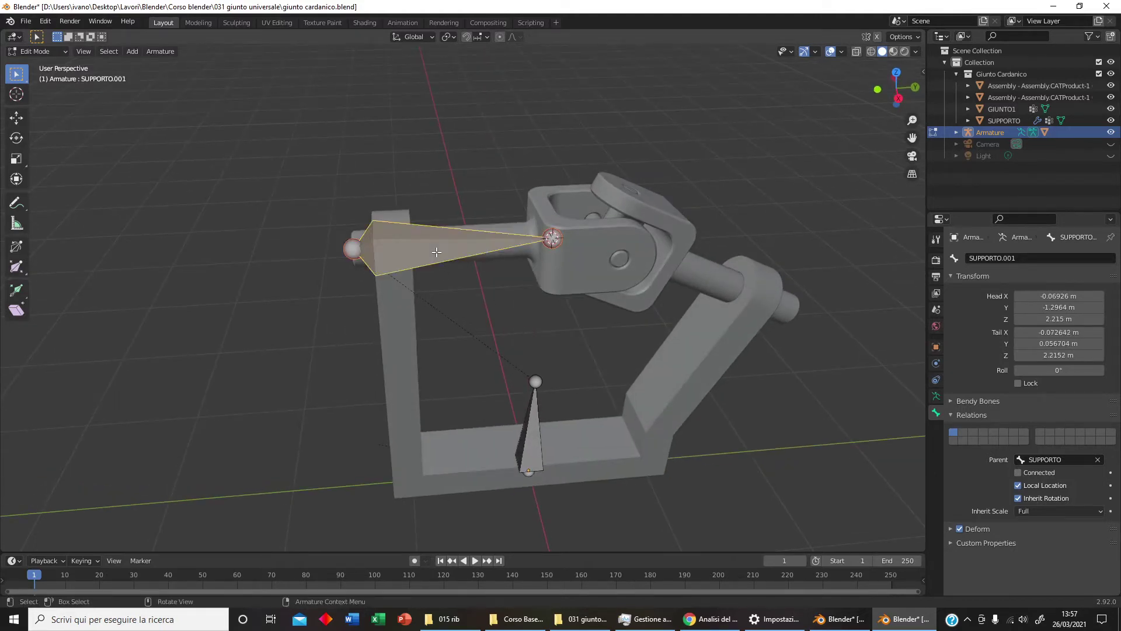
pyautogui.click(1023, 261)
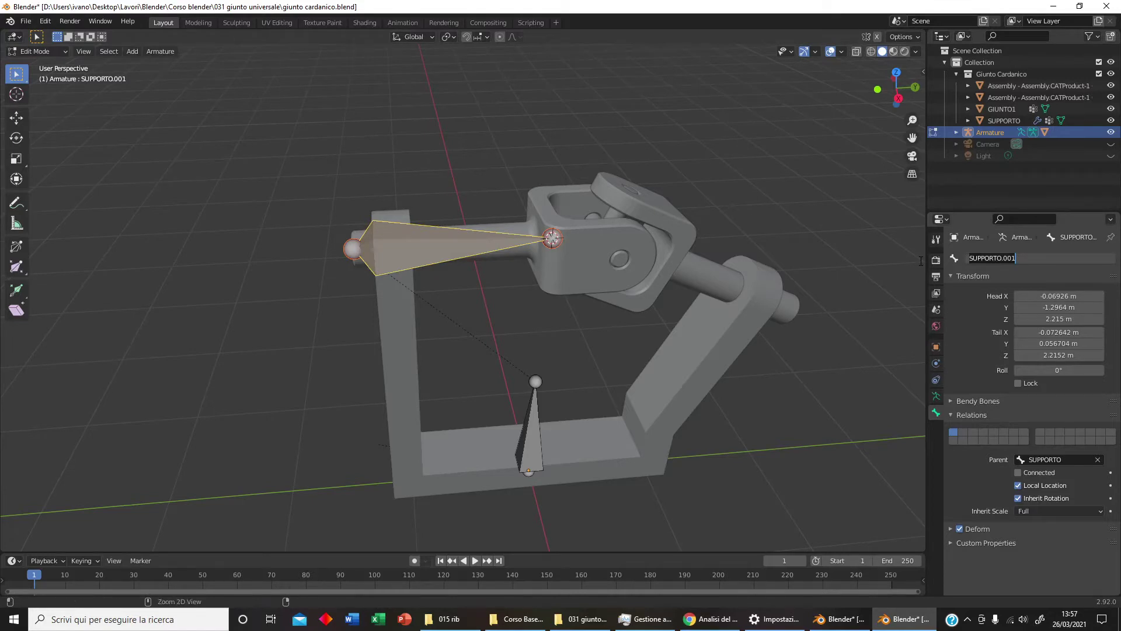
pyautogui.write('GIUNTO1')
pyautogui.press('Return')
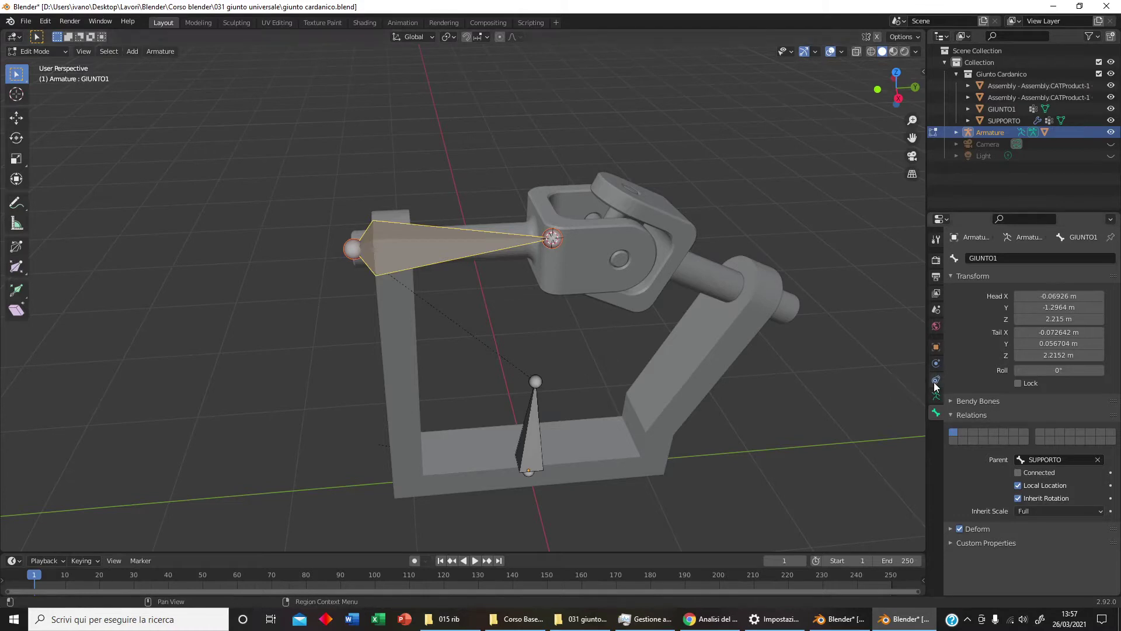
# In Pose Mode, add a Limit Location constraint with all min/max limits in Local Space
pyautogui.click(38, 52)
pyautogui.click(35, 88)
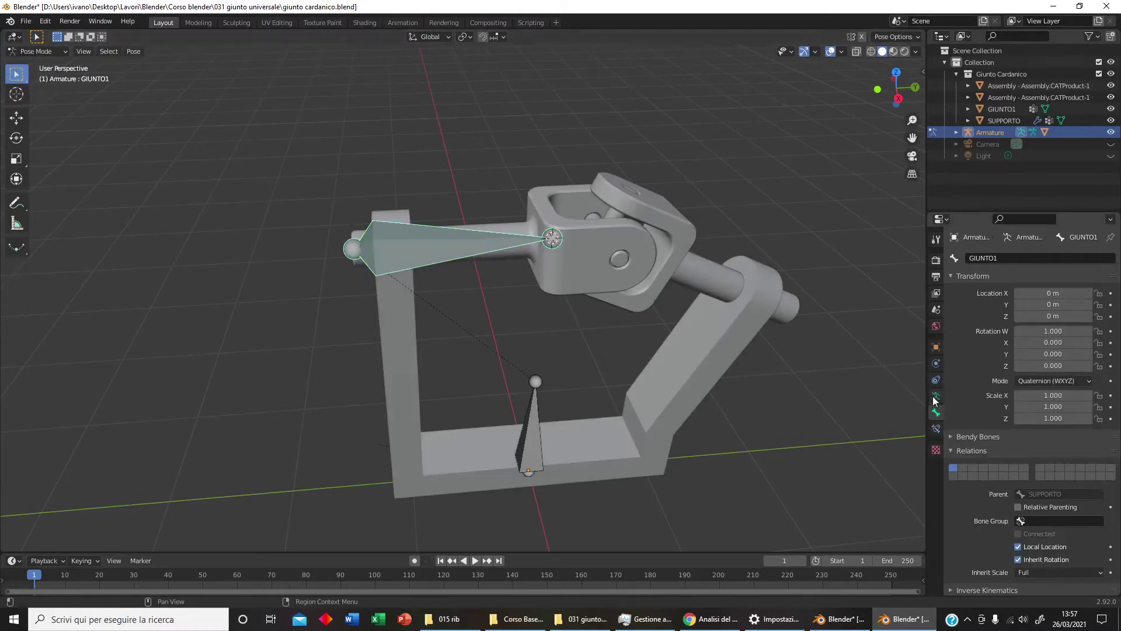
pyautogui.click(935, 431)
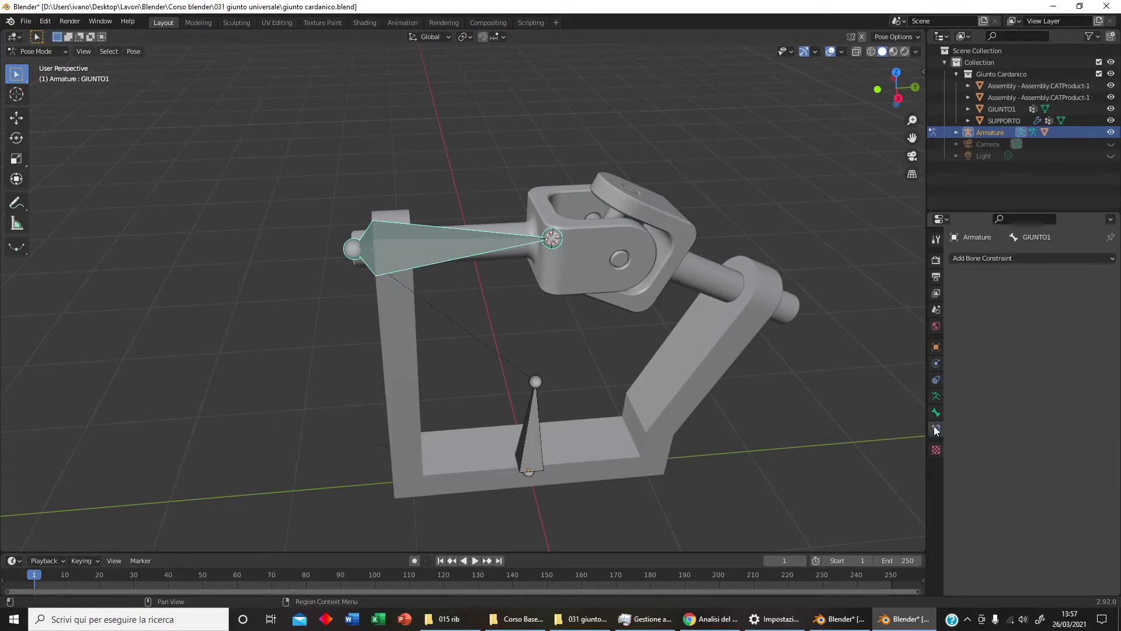
pyautogui.click(996, 260)
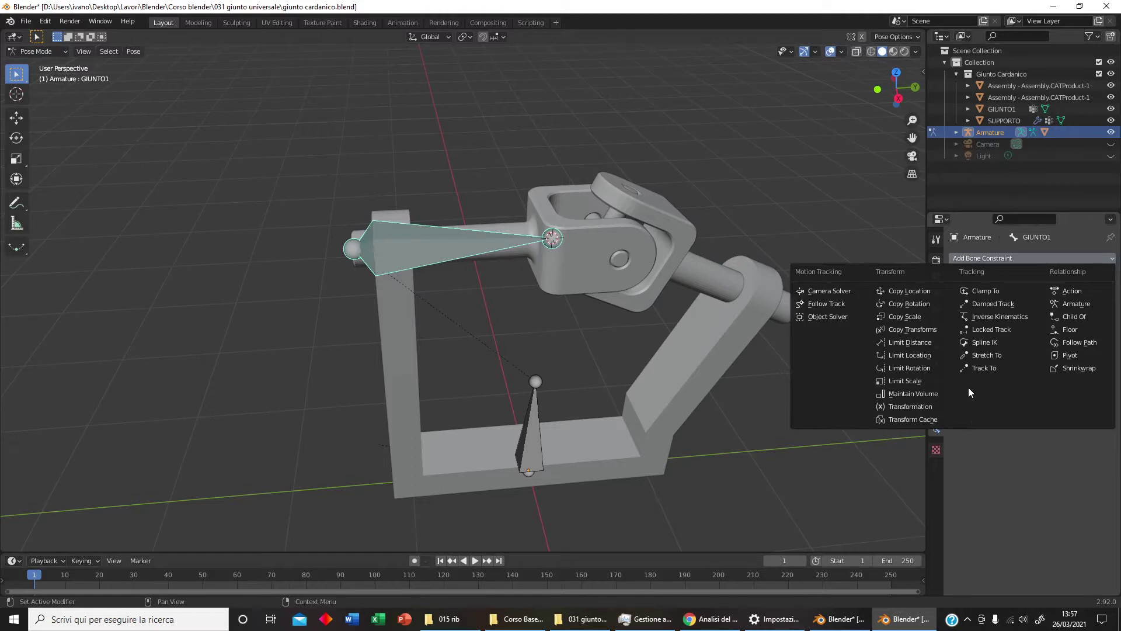
pyautogui.click(934, 355)
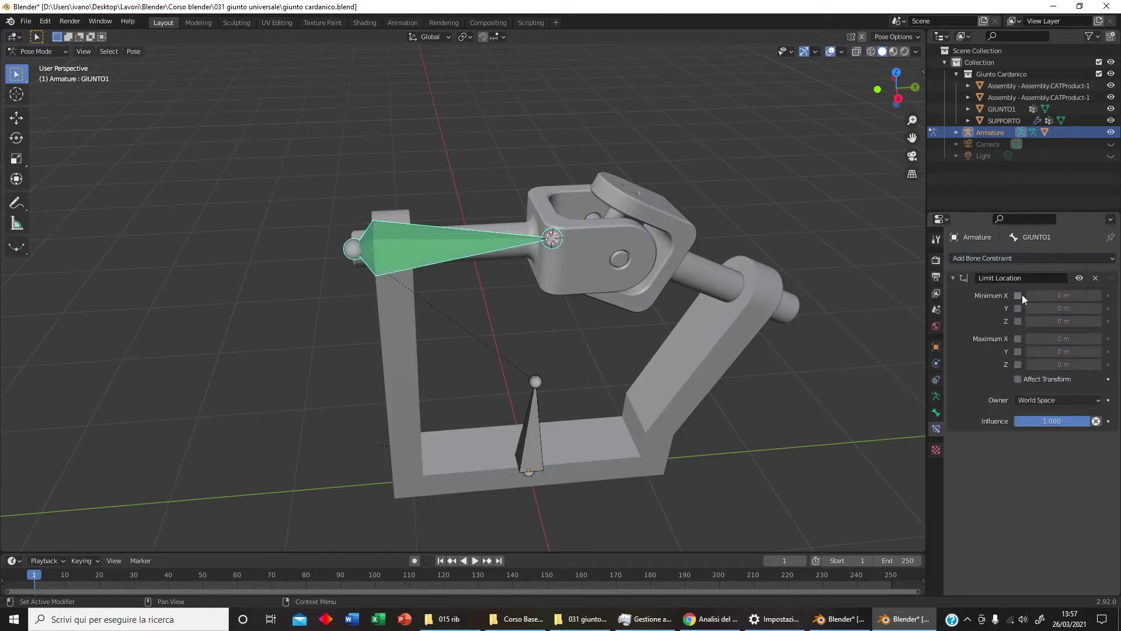
pyautogui.moveTo(1018, 296); pyautogui.dragTo(1021, 365)
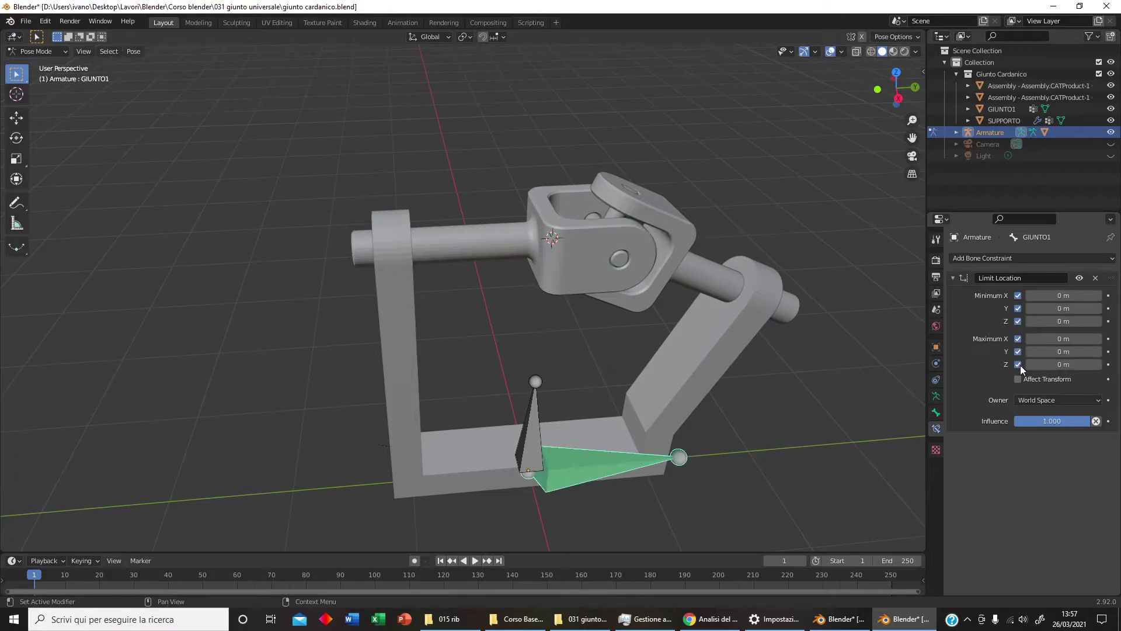
pyautogui.click(1049, 399)
pyautogui.click(1059, 461)
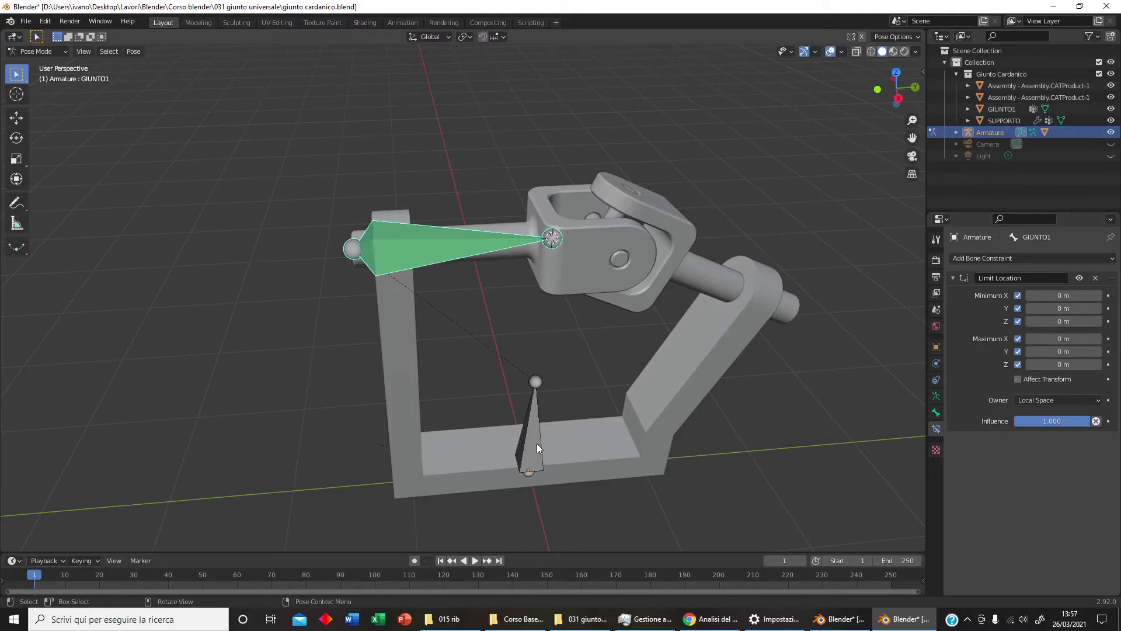
# Add a Limit Rotation constraint locking X and Z, then test-rotate the bone
pyautogui.click(1004, 258)
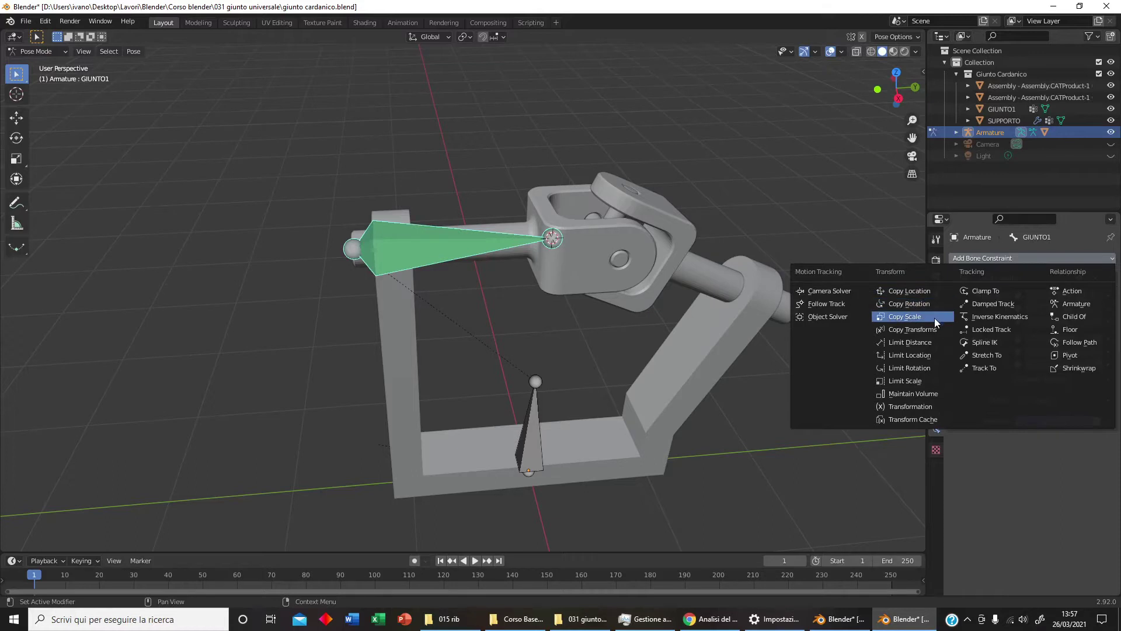
pyautogui.click(932, 368)
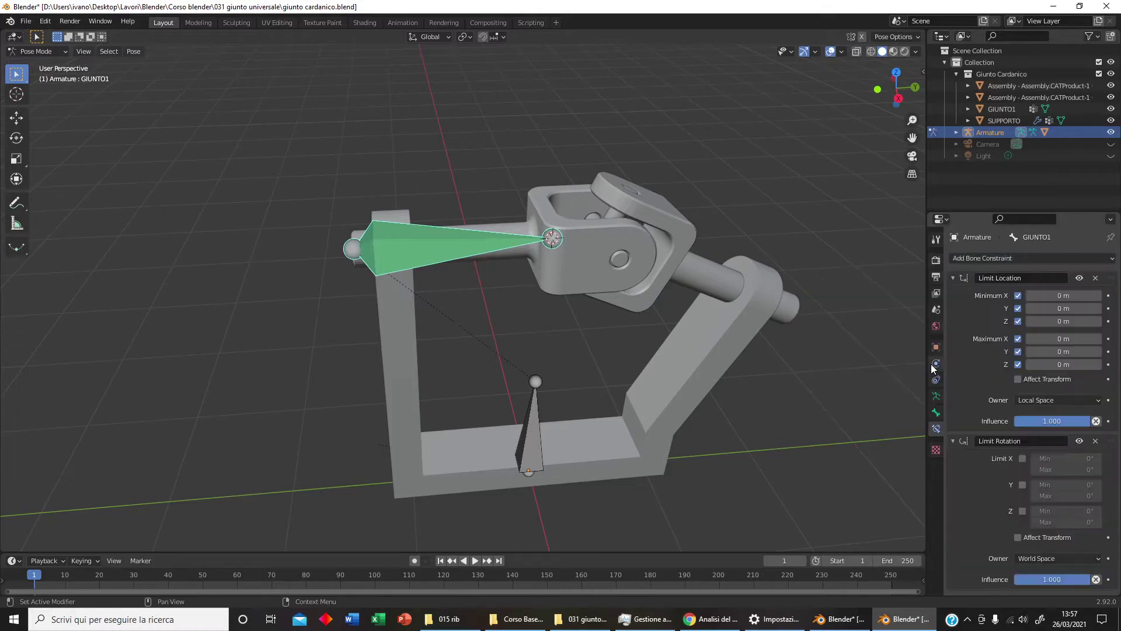
pyautogui.click(1022, 459)
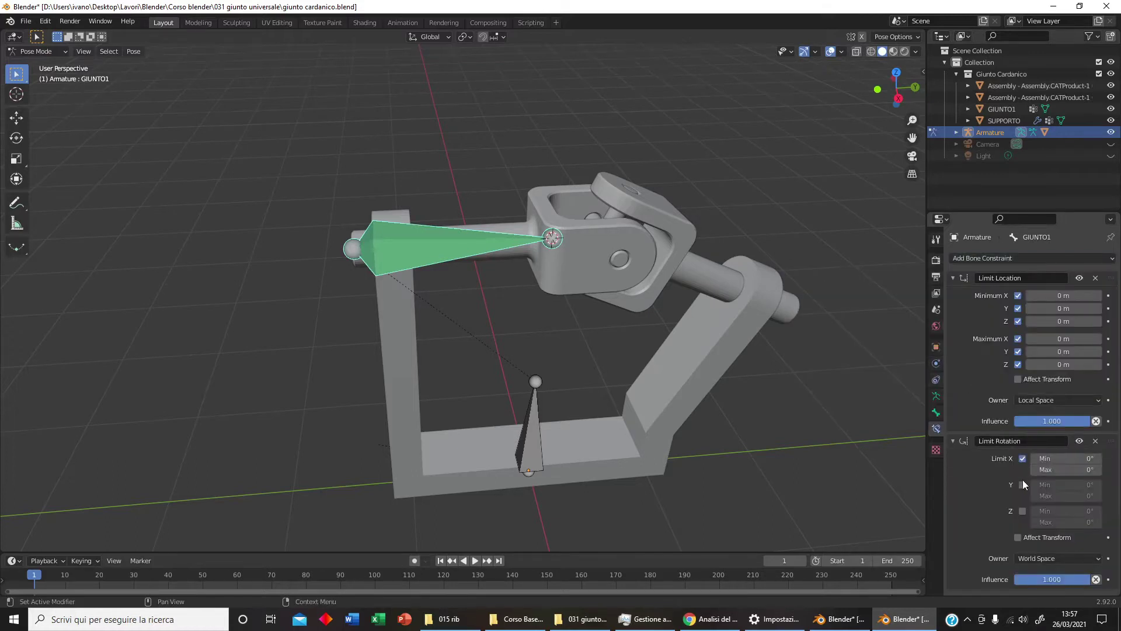
pyautogui.click(1022, 511)
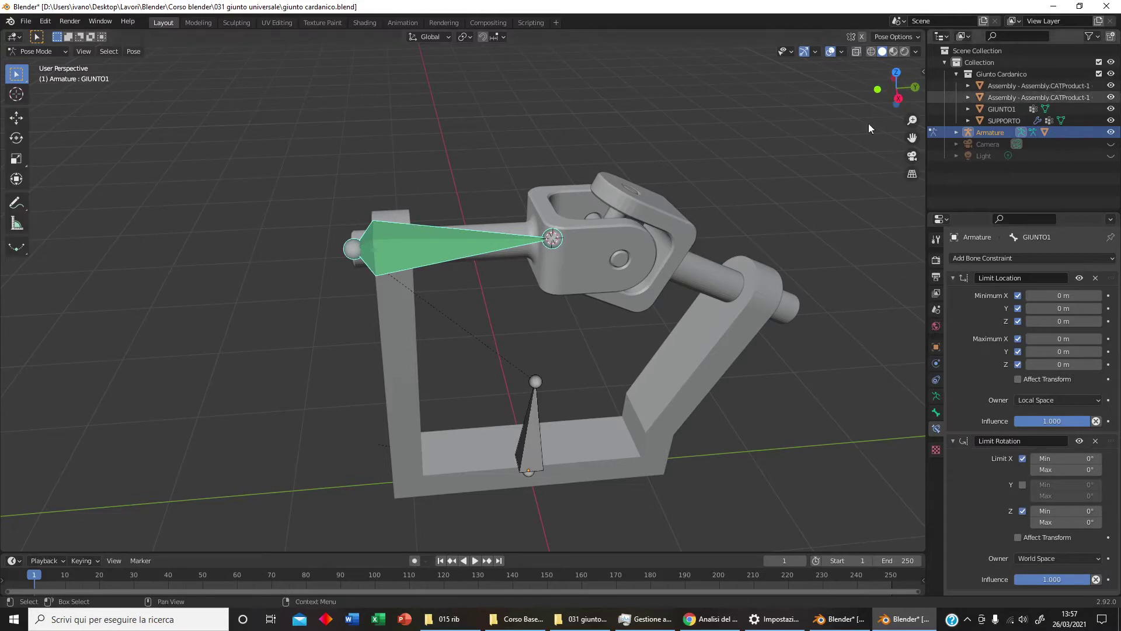
pyautogui.press('r')
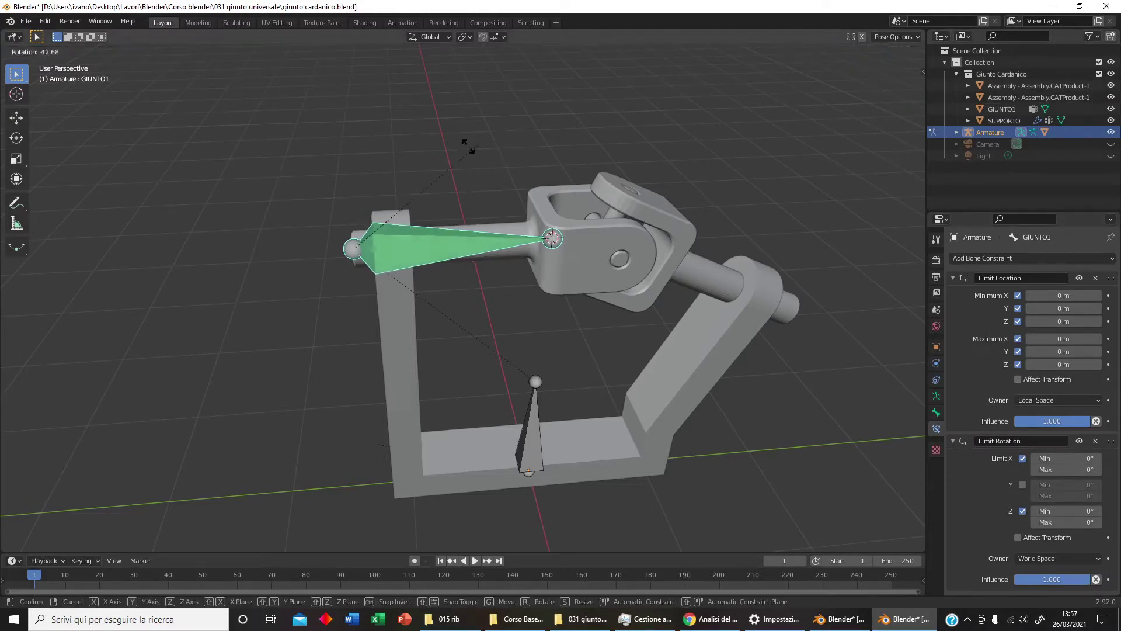
pyautogui.click(313, 272)
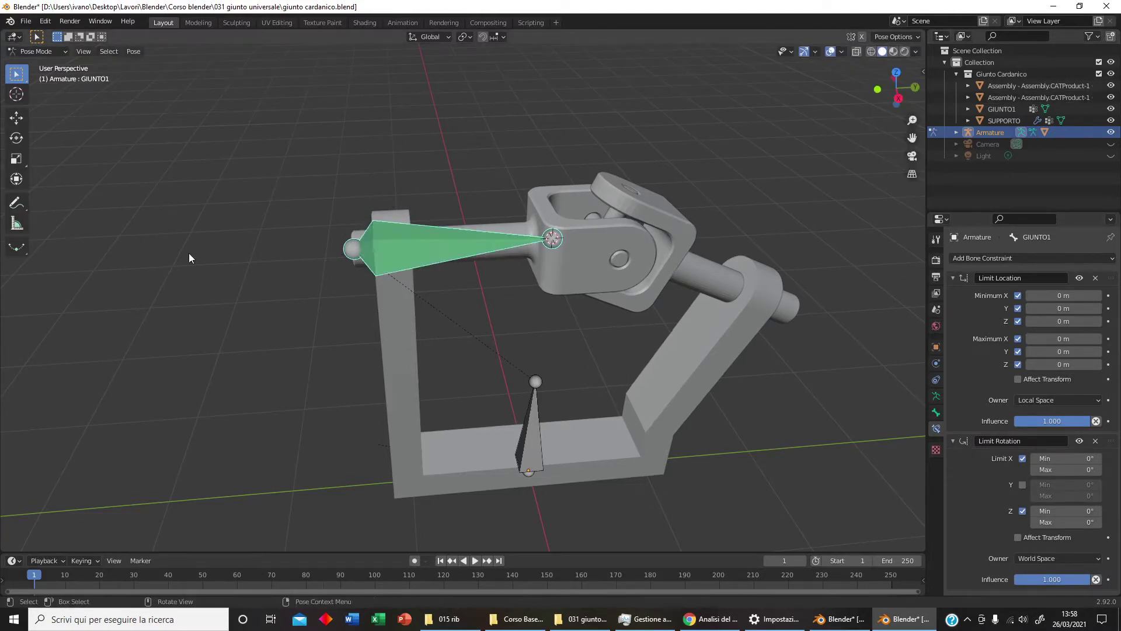
pyautogui.click(46, 53)
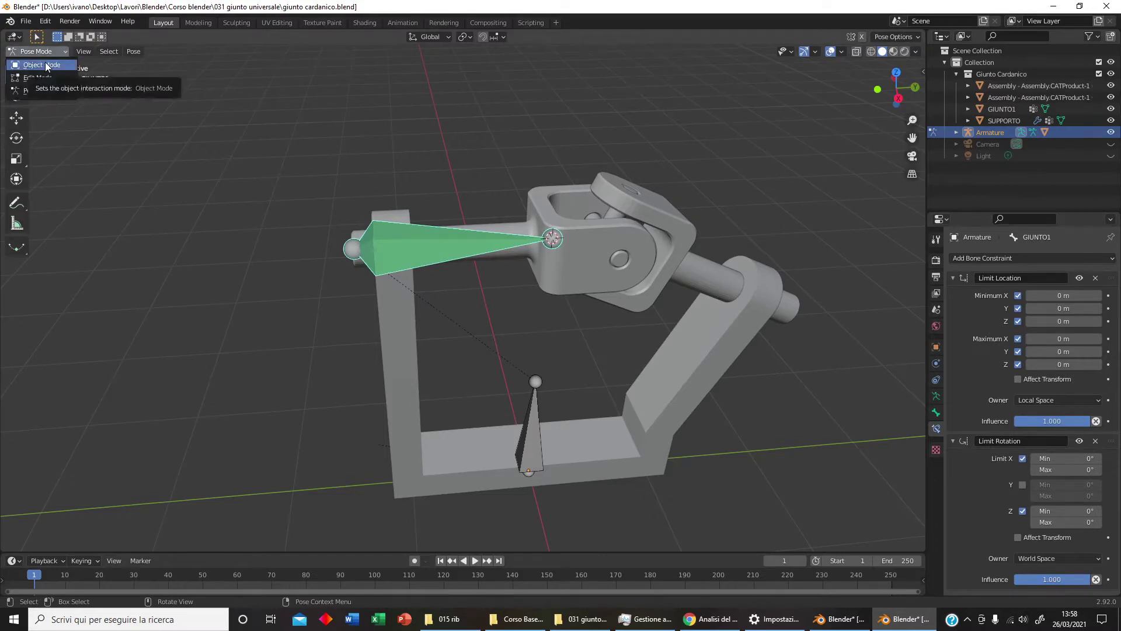
# Parent the GIUNTO1 yoke mesh to the armature with Armature Deform
pyautogui.click(44, 62)
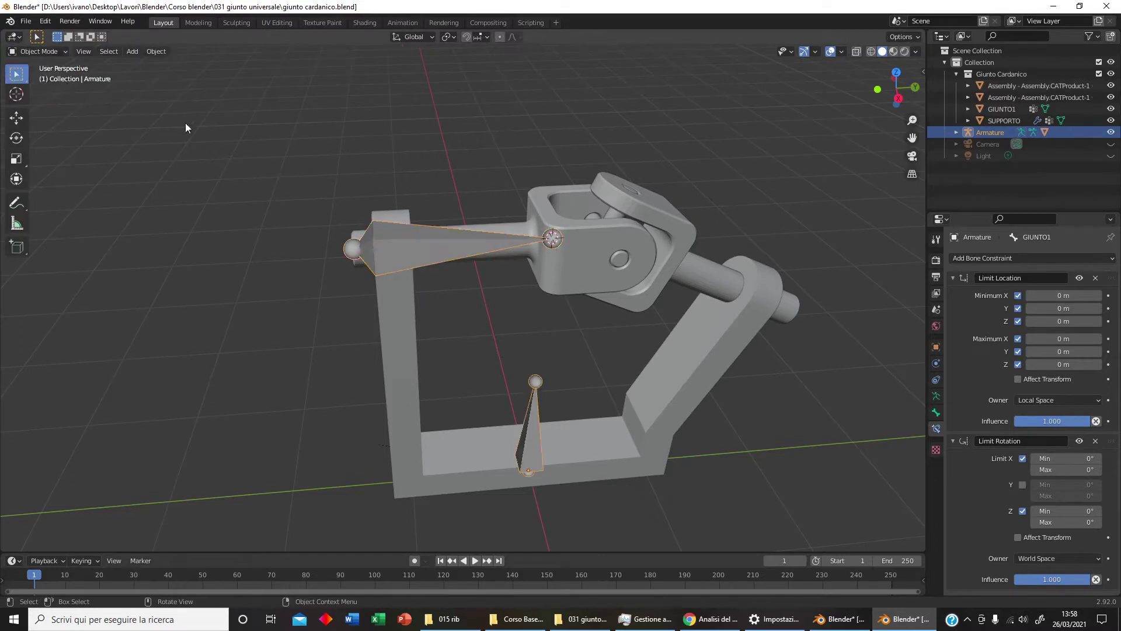
pyautogui.click(571, 254)
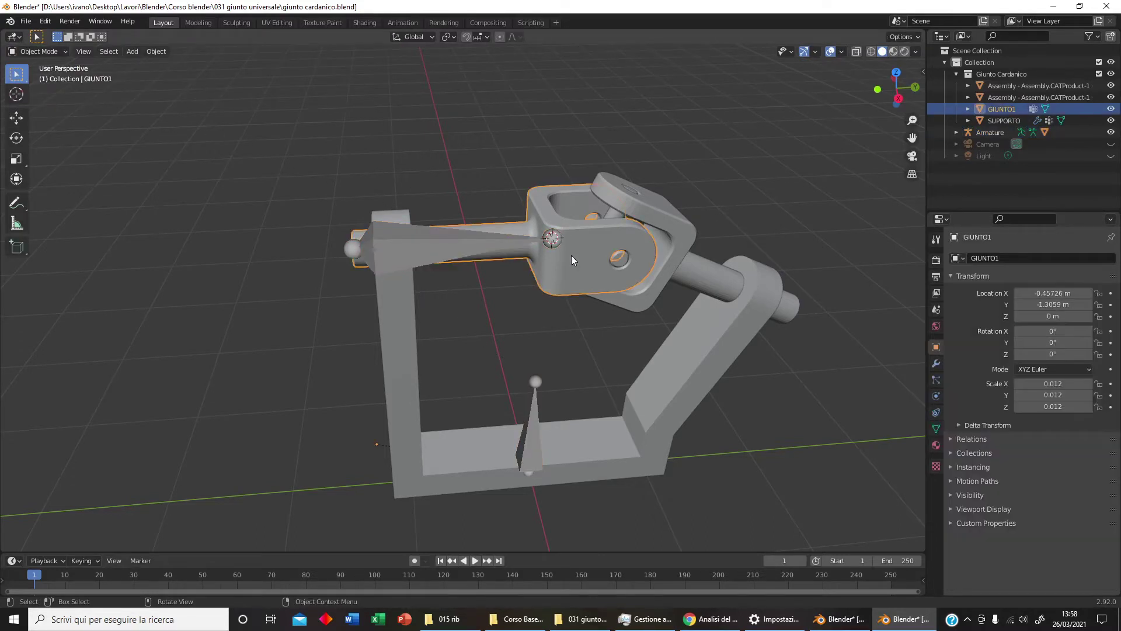
pyautogui.keyDown('shift'); pyautogui.click(443, 249); pyautogui.keyUp('shift')
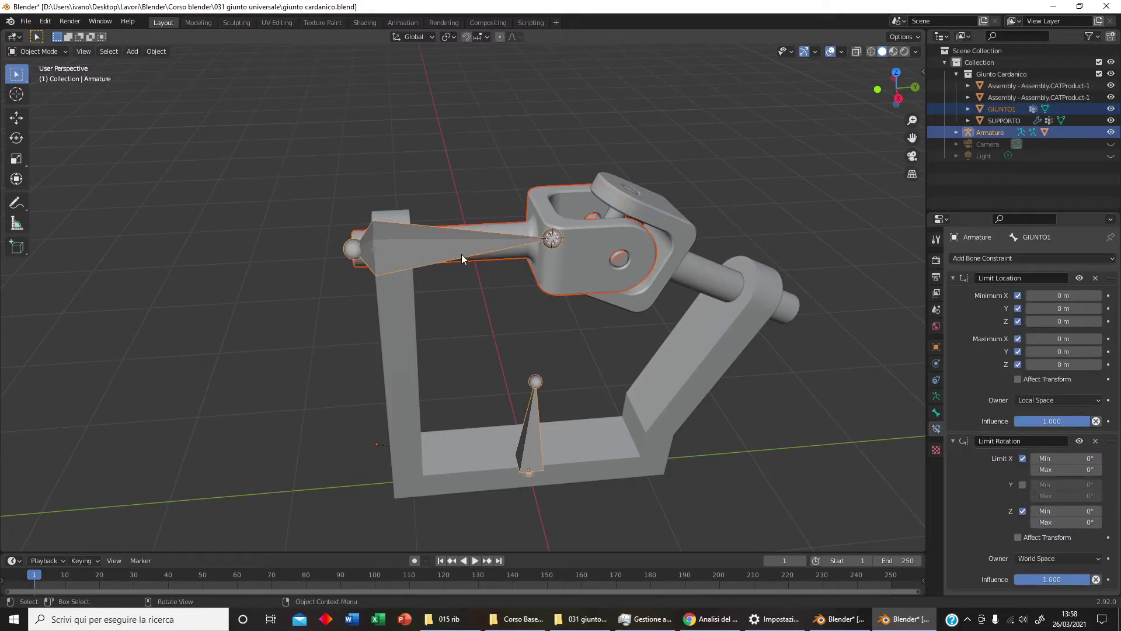
pyautogui.hotkey('ctrl', 'p')
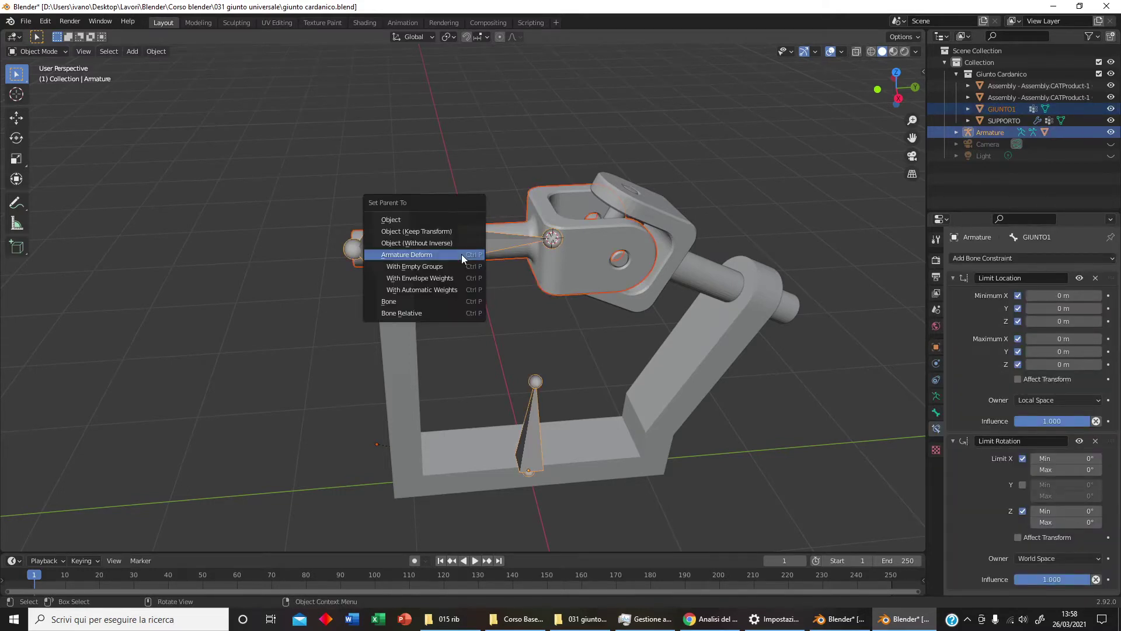
pyautogui.click(461, 255)
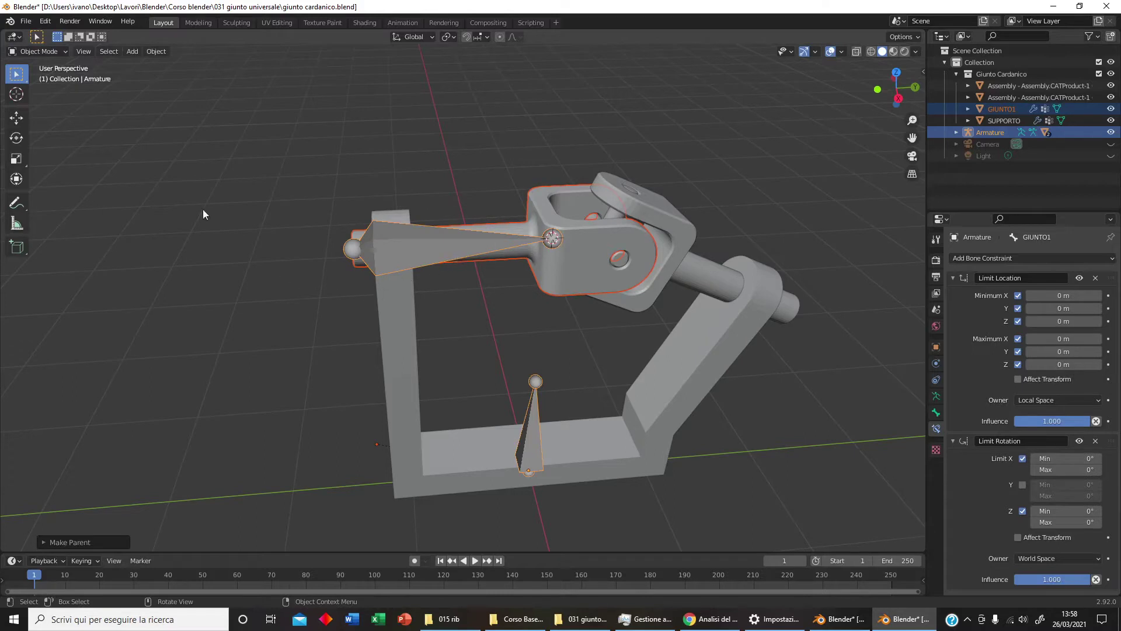
# Test-rotate the GIUNTO1 bone in Pose Mode to see the yoke follow
pyautogui.click(62, 52)
pyautogui.click(62, 90)
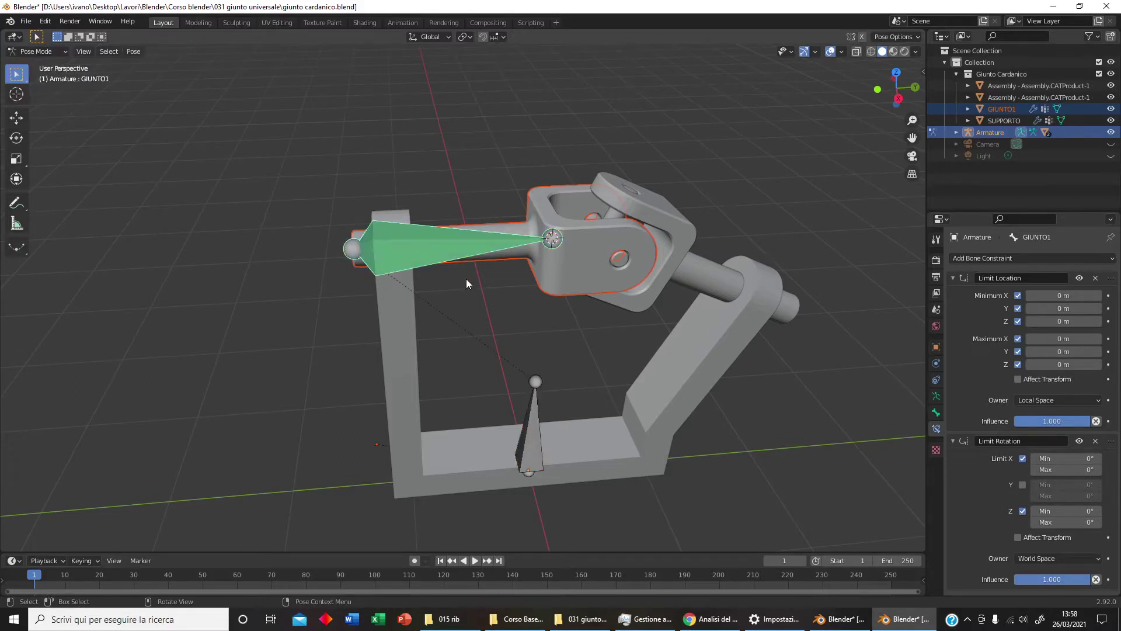
pyautogui.moveTo(467, 280); pyautogui.dragTo(512, 298, button='middle')
pyautogui.press('r')
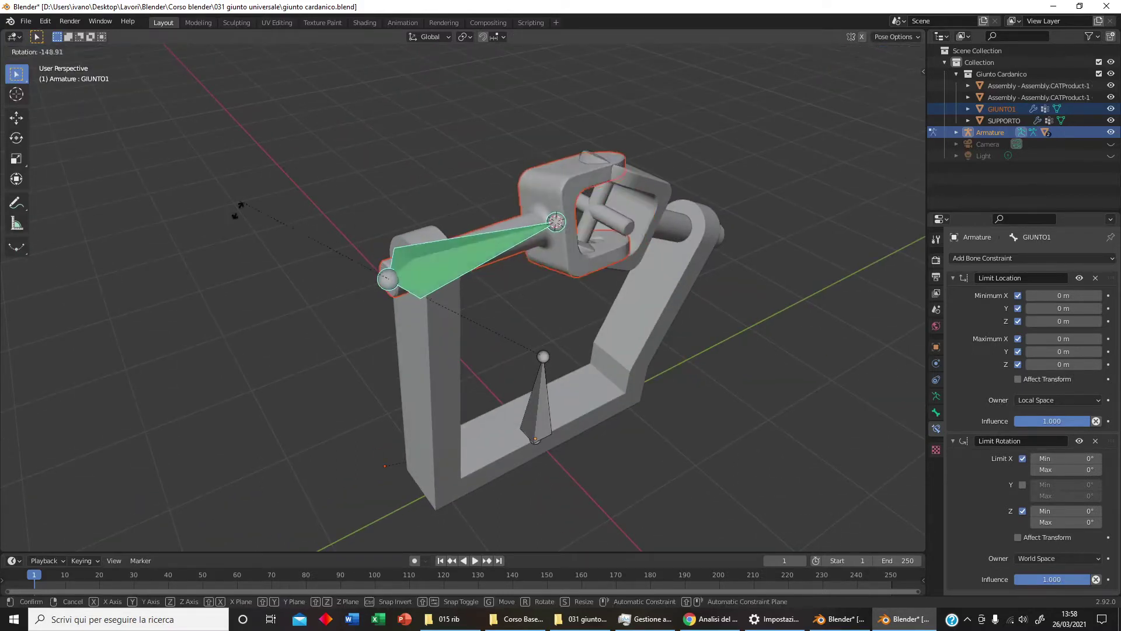
pyautogui.rightClick(586, 301)
pyautogui.moveTo(586, 301); pyautogui.dragTo(570, 288, button='middle')
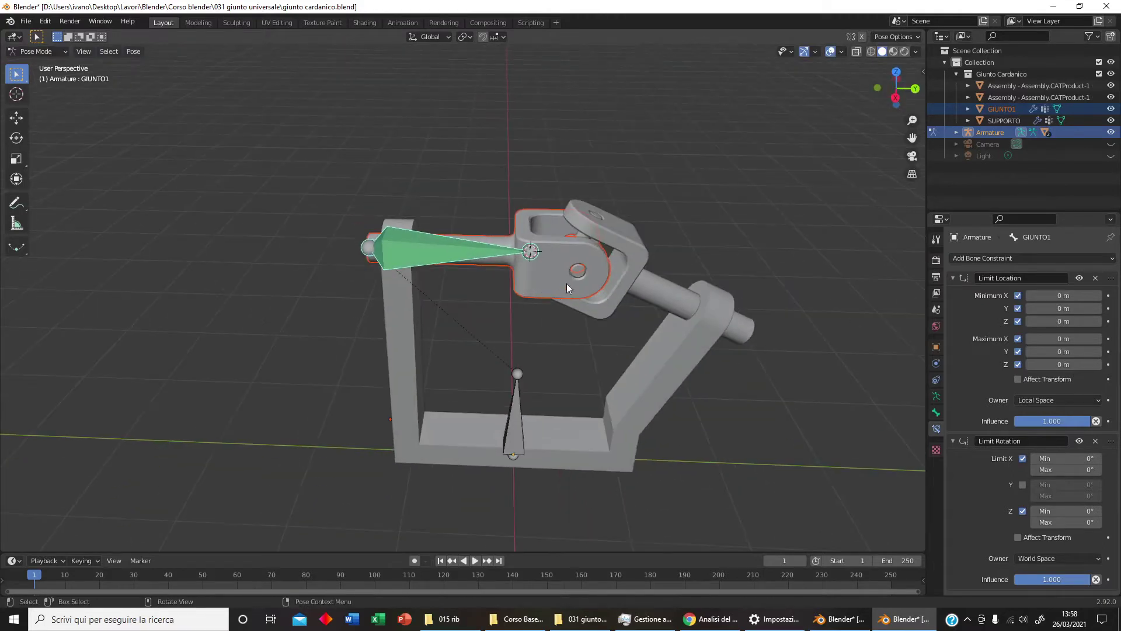
pyautogui.click(53, 50)
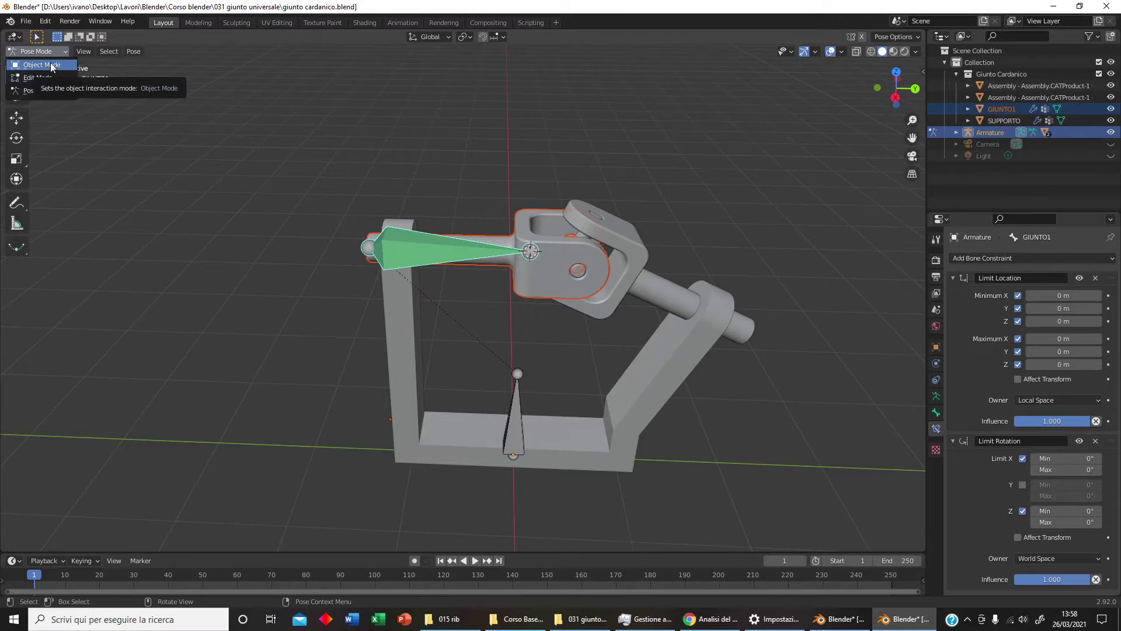
# Hide both Assembly.CATProduct-1 parts in the Outliner and select the GIUNTO1 yoke
pyautogui.click(51, 65)
pyautogui.click(233, 225)
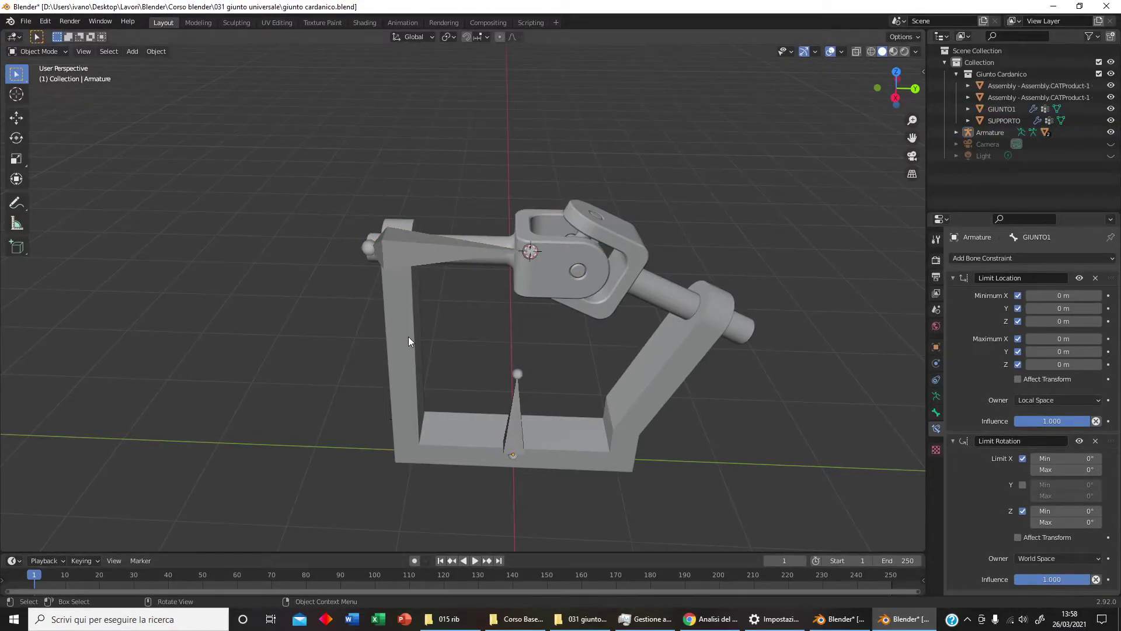
pyautogui.moveTo(345, 328); pyautogui.dragTo(388, 338, button='middle')
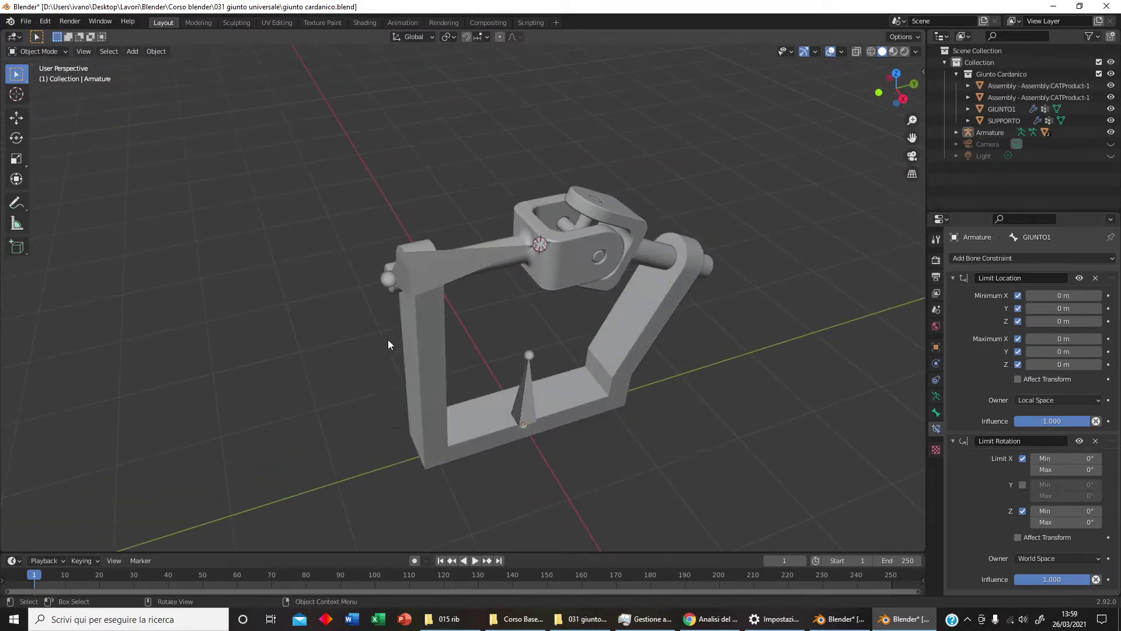
pyautogui.scroll(4, 388, 339)
pyautogui.moveTo(528, 264)
pyautogui.mouseDown(button='middle')
pyautogui.moveTo(544, 303)
pyautogui.moveTo(583, 310)
pyautogui.mouseUp(button='middle')
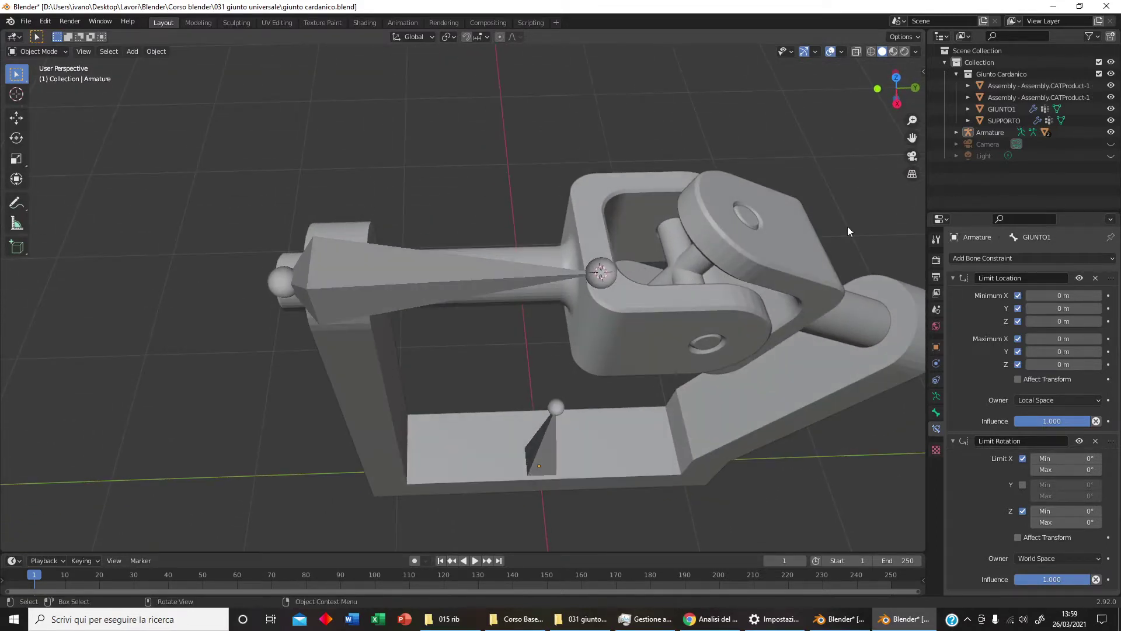
pyautogui.click(1111, 97)
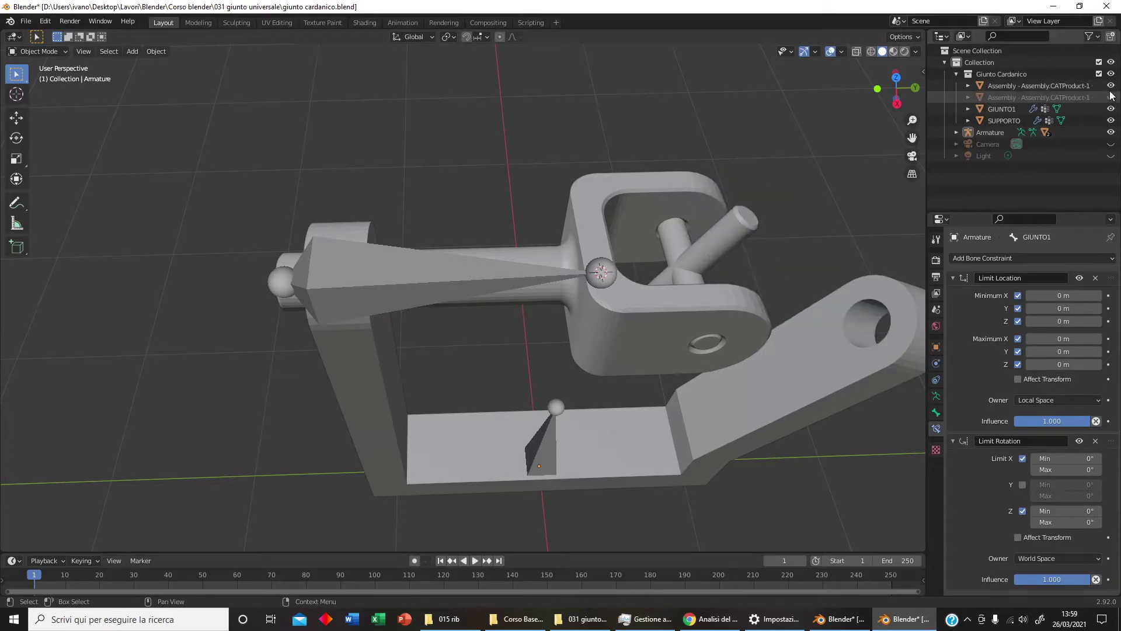
pyautogui.click(1110, 85)
pyautogui.moveTo(899, 193)
pyautogui.mouseDown(button='middle')
pyautogui.moveTo(556, 275)
pyautogui.moveTo(496, 306)
pyautogui.mouseUp(button='middle')
pyautogui.scroll(3, 514, 300)
pyautogui.click(373, 264)
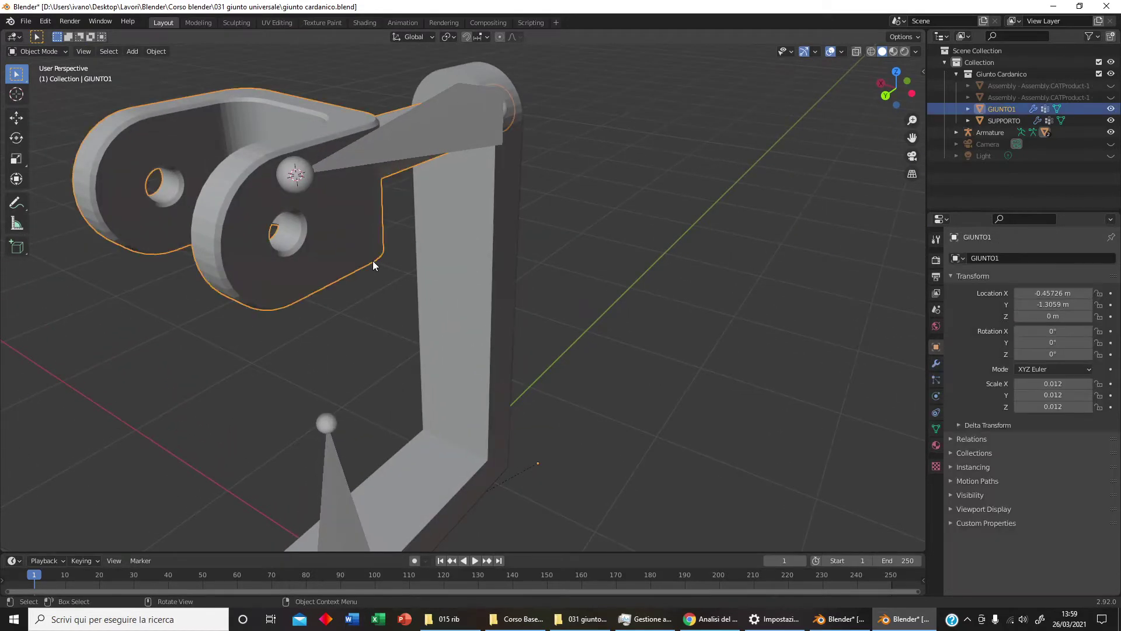
# In GIUNTO1 edit mode, select the ring of faces inside the yoke's cross-pin hole
pyautogui.press('Tab')
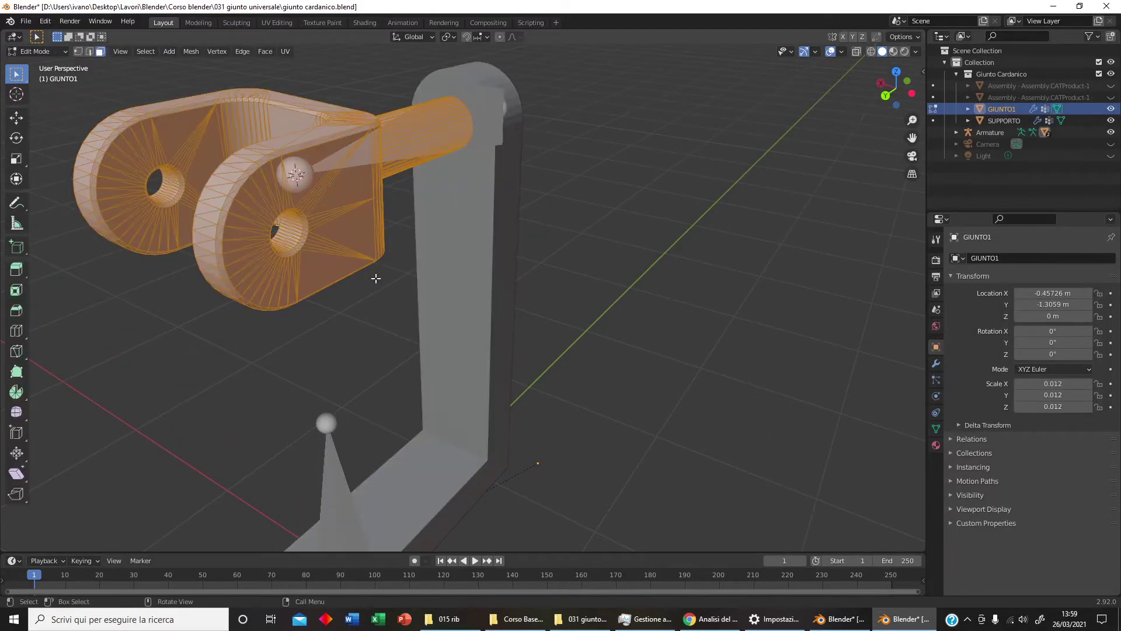
pyautogui.moveTo(381, 283)
pyautogui.mouseDown(button='middle')
pyautogui.moveTo(442, 315)
pyautogui.moveTo(371, 339)
pyautogui.moveTo(359, 320)
pyautogui.moveTo(371, 321)
pyautogui.moveTo(311, 312)
pyautogui.mouseUp(button='middle')
pyautogui.hotkey('alt', 'a')
pyautogui.scroll(3, 332, 320)
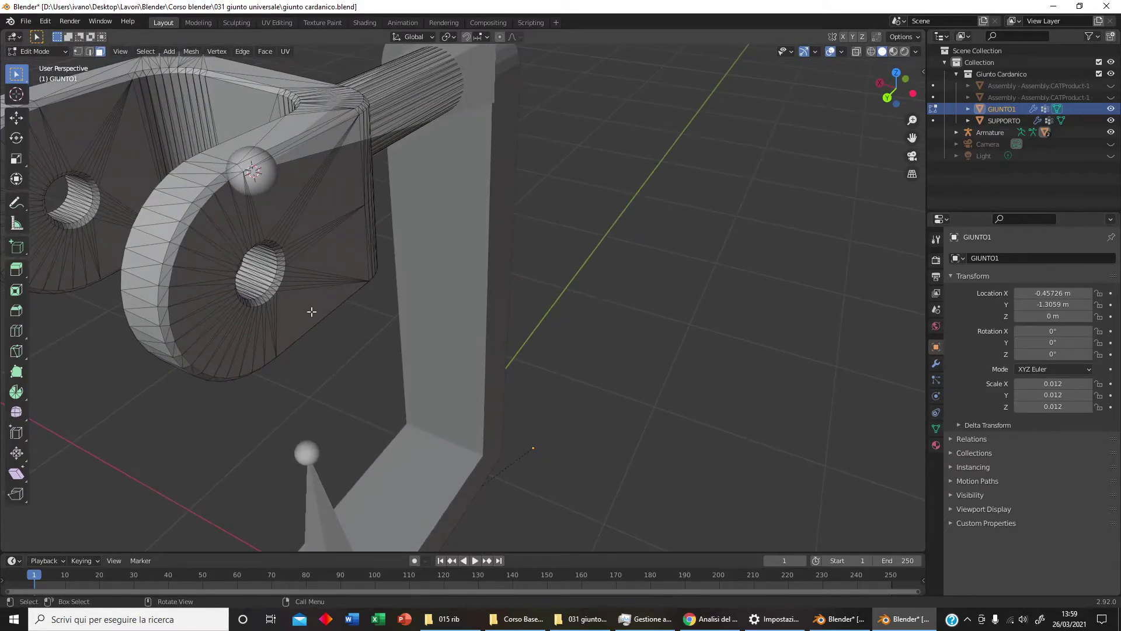
pyautogui.keyDown('alt'); pyautogui.click(261, 279); pyautogui.keyUp('alt')
pyautogui.moveTo(261, 279)
pyautogui.mouseDown(button='middle')
pyautogui.moveTo(267, 293)
pyautogui.moveTo(255, 249)
pyautogui.mouseUp(button='middle')
pyautogui.scroll(1, 255, 250)
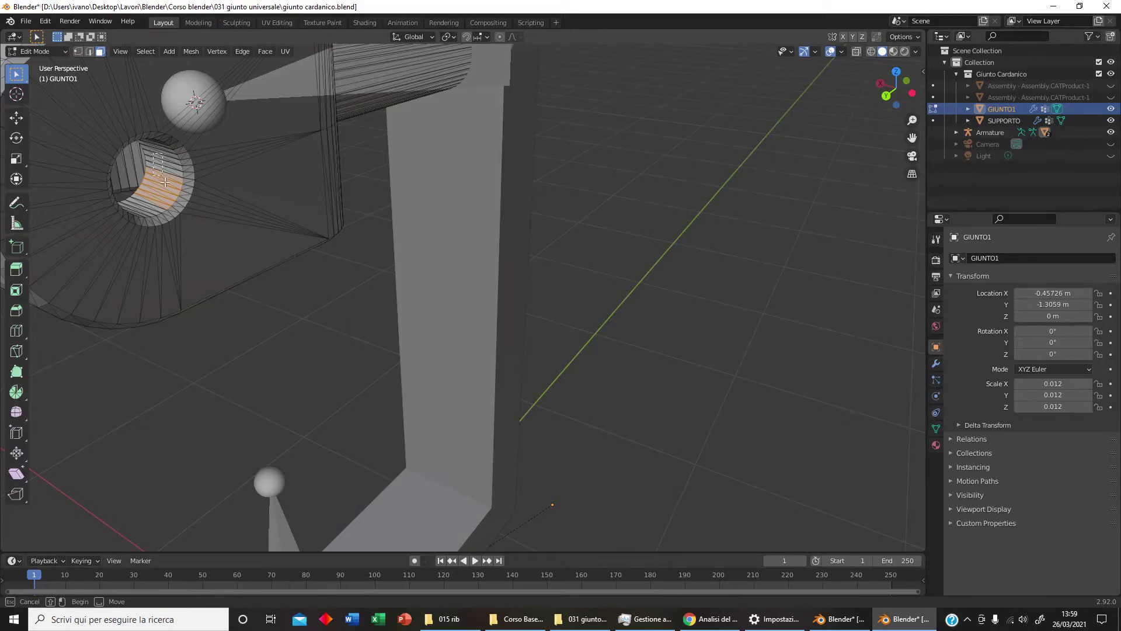
pyautogui.moveTo(164, 180)
pyautogui.mouseDown(button='middle')
pyautogui.moveTo(157, 198)
pyautogui.moveTo(123, 200)
pyautogui.mouseUp(button='middle')
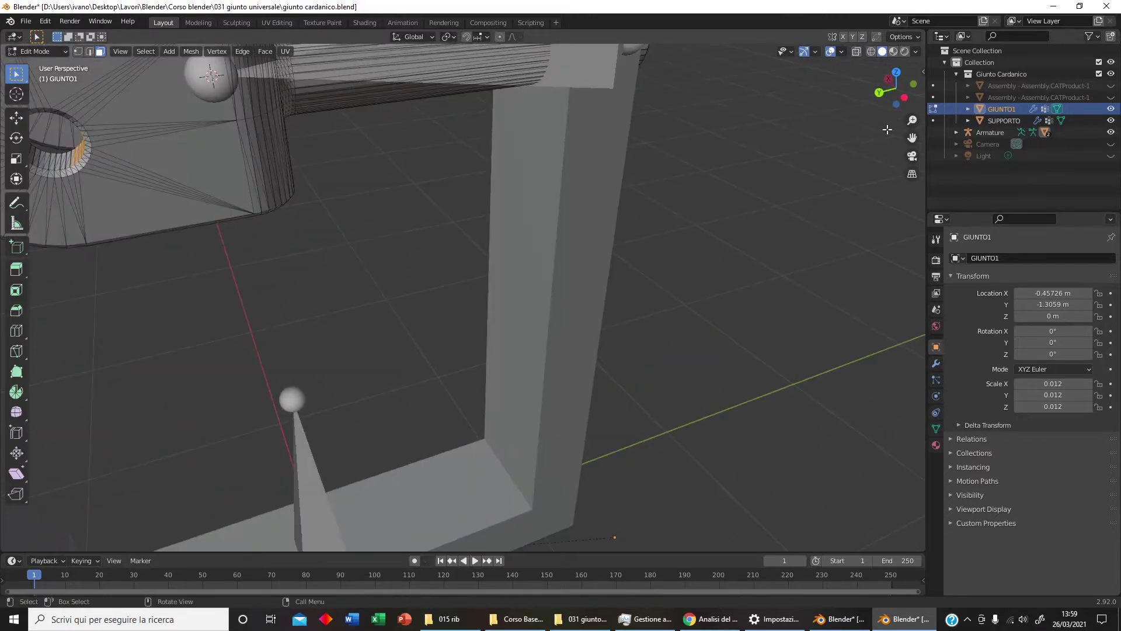
pyautogui.moveTo(912, 138)
pyautogui.mouseDown()
pyautogui.moveTo(1087, 160)
pyautogui.moveTo(711, 220)
pyautogui.mouseUp()
pyautogui.moveTo(711, 221); pyautogui.dragTo(585, 248, button='middle')
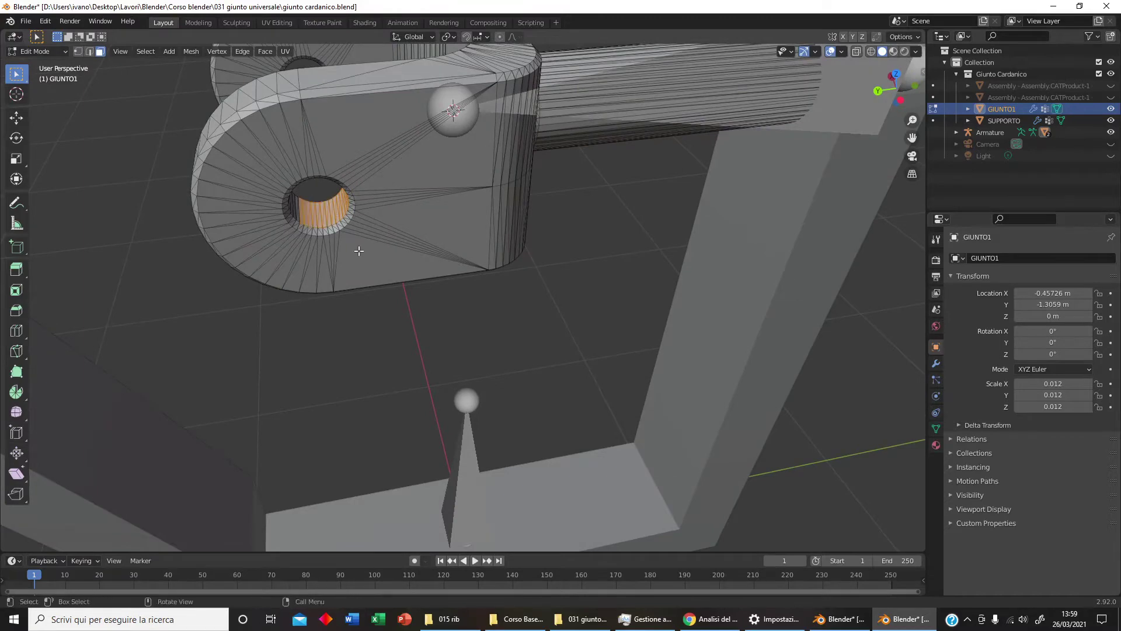
pyautogui.moveTo(327, 216); pyautogui.dragTo(279, 112, button='middle')
# Add the hole's inner-wall and rim faces to the selection, dropping one stray face
pyautogui.keyDown('shift'); pyautogui.click(279, 109); pyautogui.keyUp('shift')
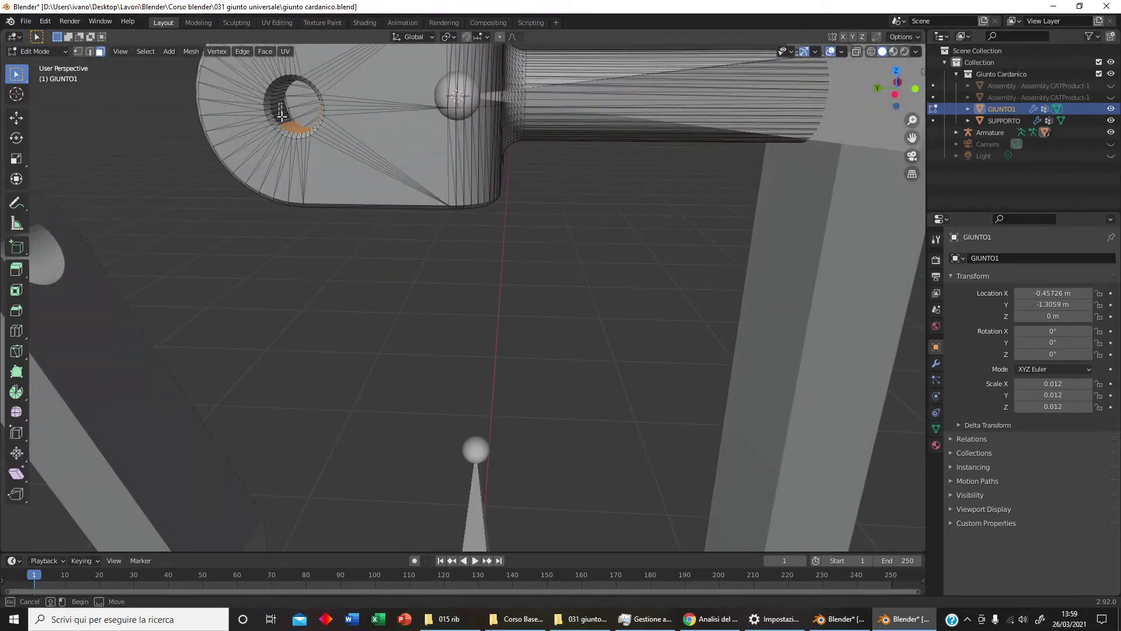
pyautogui.keyDown('shift'); pyautogui.click(284, 120); pyautogui.keyUp('shift')
pyautogui.moveTo(285, 121); pyautogui.dragTo(302, 71, button='middle')
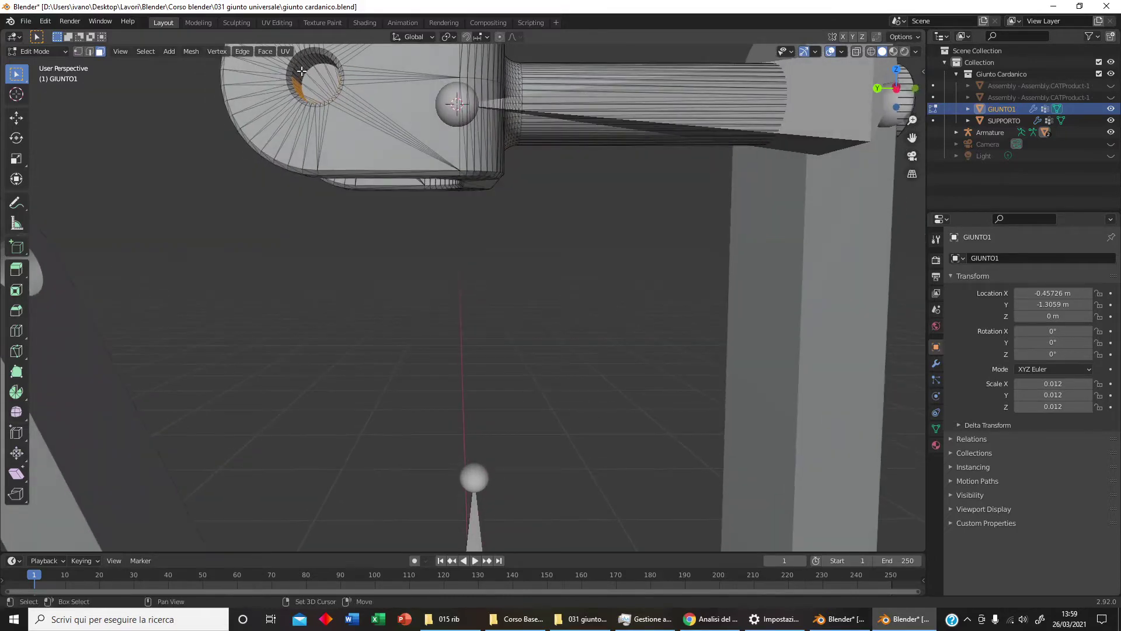
pyautogui.keyDown('shift'); pyautogui.click(297, 73); pyautogui.keyUp('shift')
pyautogui.moveTo(304, 92); pyautogui.dragTo(314, 61, button='middle')
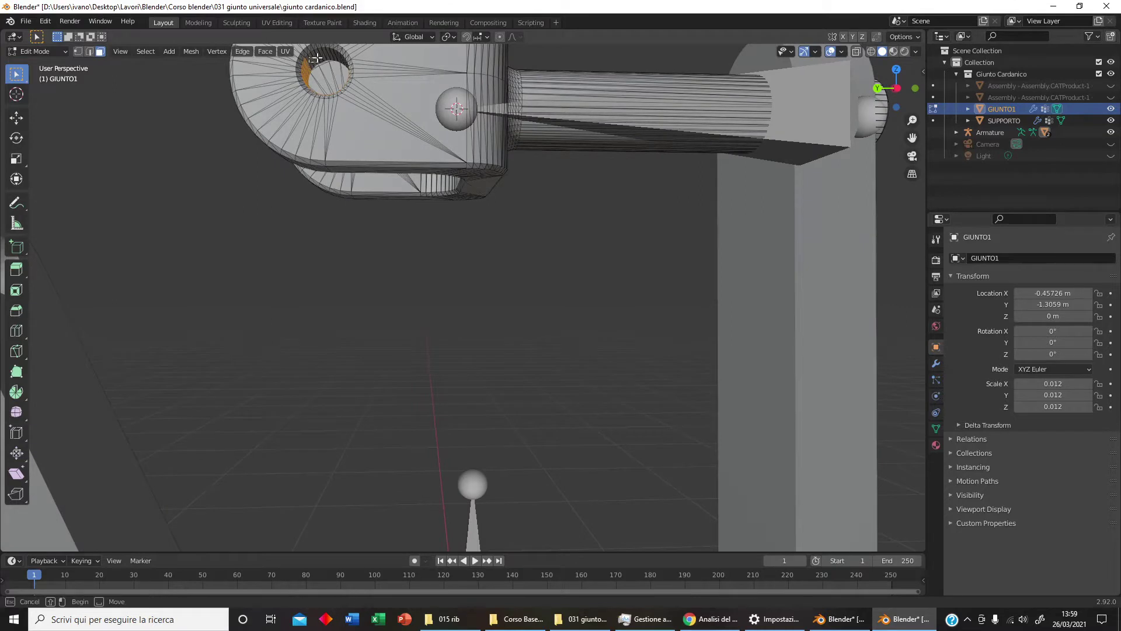
pyautogui.keyDown('shift'); pyautogui.click(315, 59); pyautogui.keyUp('shift')
pyautogui.keyDown('shift'); pyautogui.click(323, 54); pyautogui.keyUp('shift')
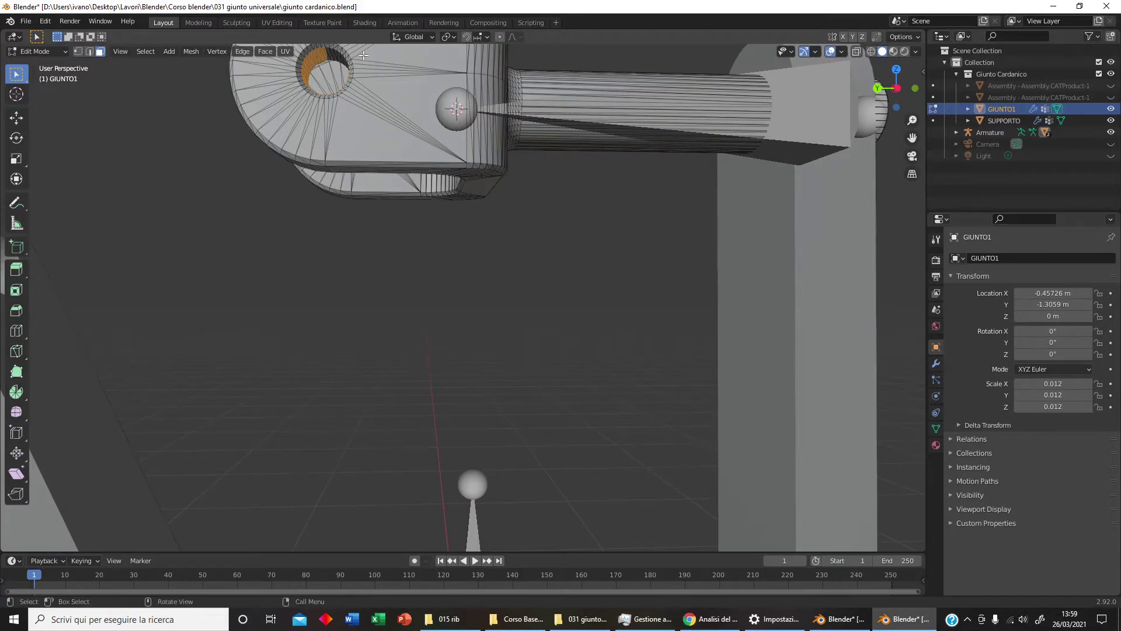
pyautogui.moveTo(364, 55); pyautogui.dragTo(358, 51, button='middle')
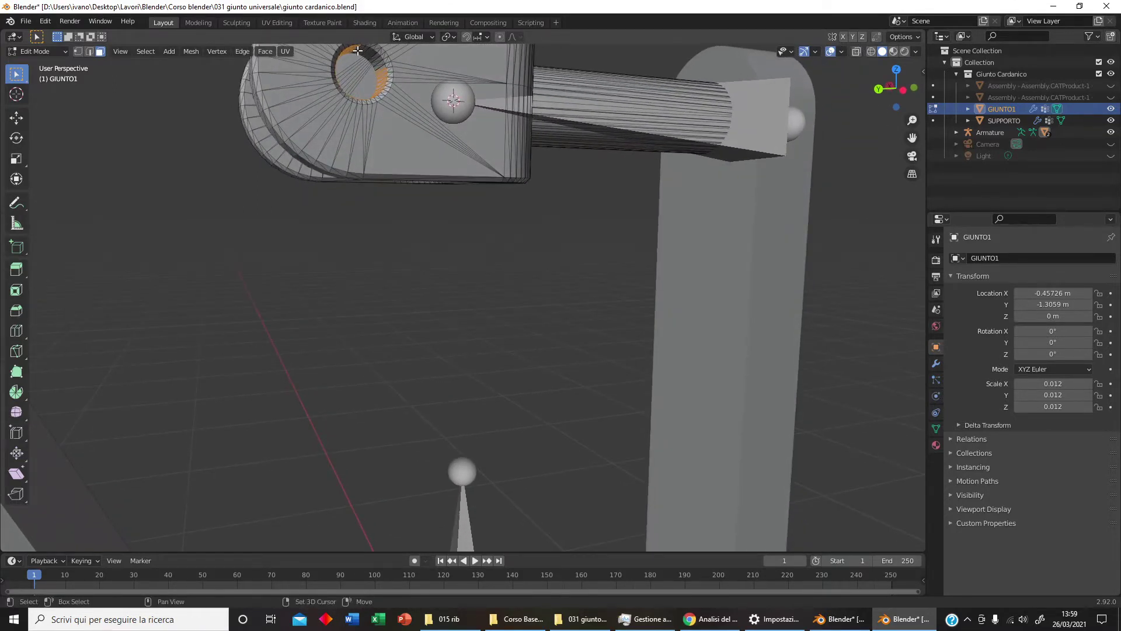
pyautogui.press('b')
pyautogui.moveTo(353, 45); pyautogui.dragTo(374, 59)
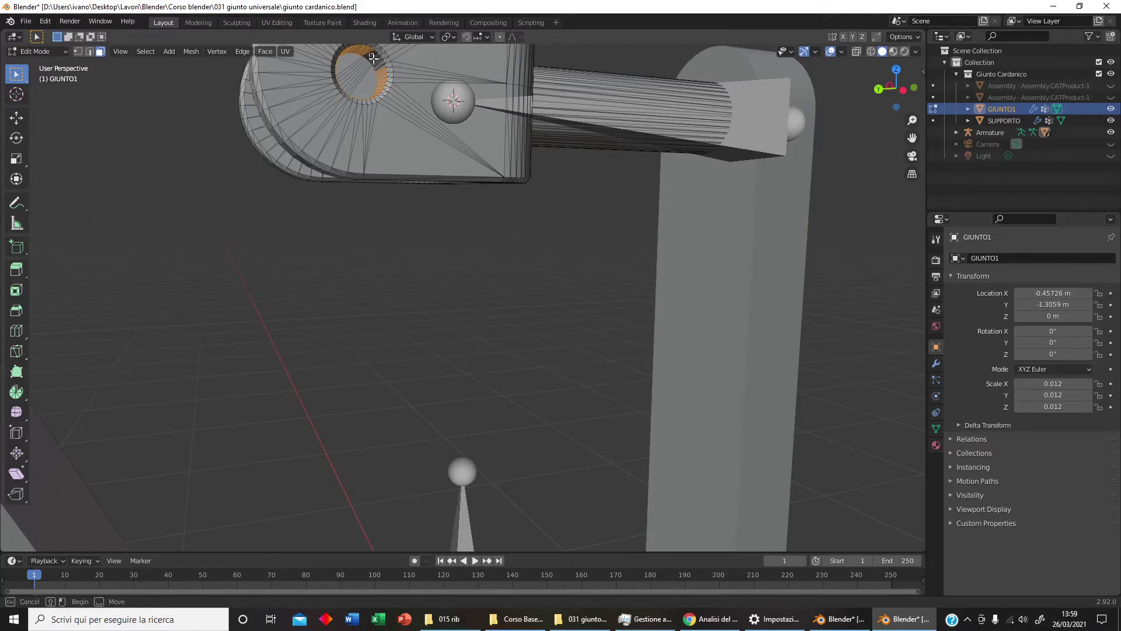
pyautogui.keyDown('shift'); pyautogui.click(373, 58); pyautogui.keyUp('shift')
pyautogui.press('b')
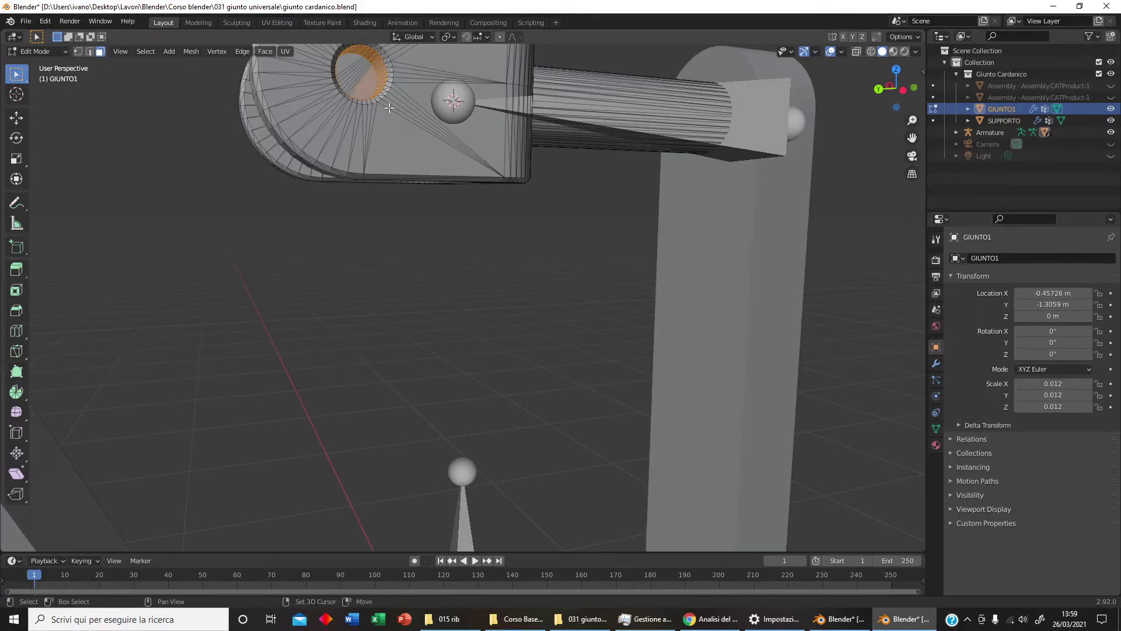
pyautogui.moveTo(388, 107)
pyautogui.mouseDown(button='middle')
pyautogui.moveTo(434, 130)
pyautogui.moveTo(384, 154)
pyautogui.mouseUp(button='middle')
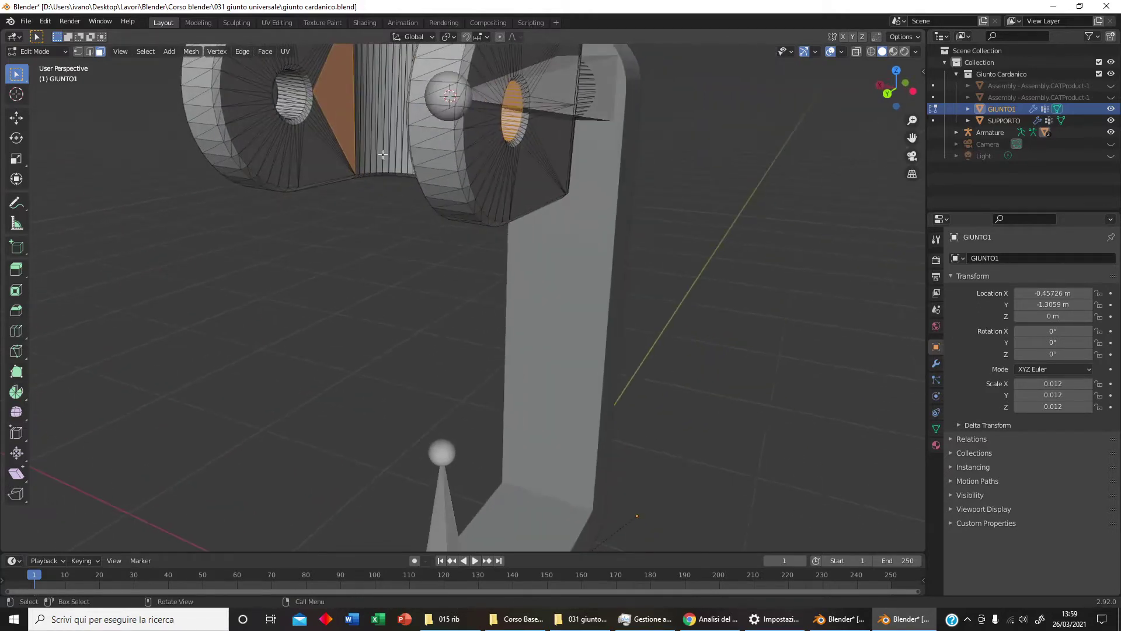
pyautogui.keyDown('shift'); pyautogui.click(338, 100); pyautogui.keyUp('shift')
pyautogui.moveTo(338, 100)
pyautogui.mouseDown(button='middle')
pyautogui.moveTo(309, 148)
pyautogui.moveTo(446, 181)
pyautogui.mouseUp(button='middle')
pyautogui.moveTo(526, 217)
pyautogui.mouseDown(button='middle')
pyautogui.moveTo(396, 214)
pyautogui.moveTo(617, 208)
pyautogui.moveTo(445, 214)
pyautogui.mouseUp(button='middle')
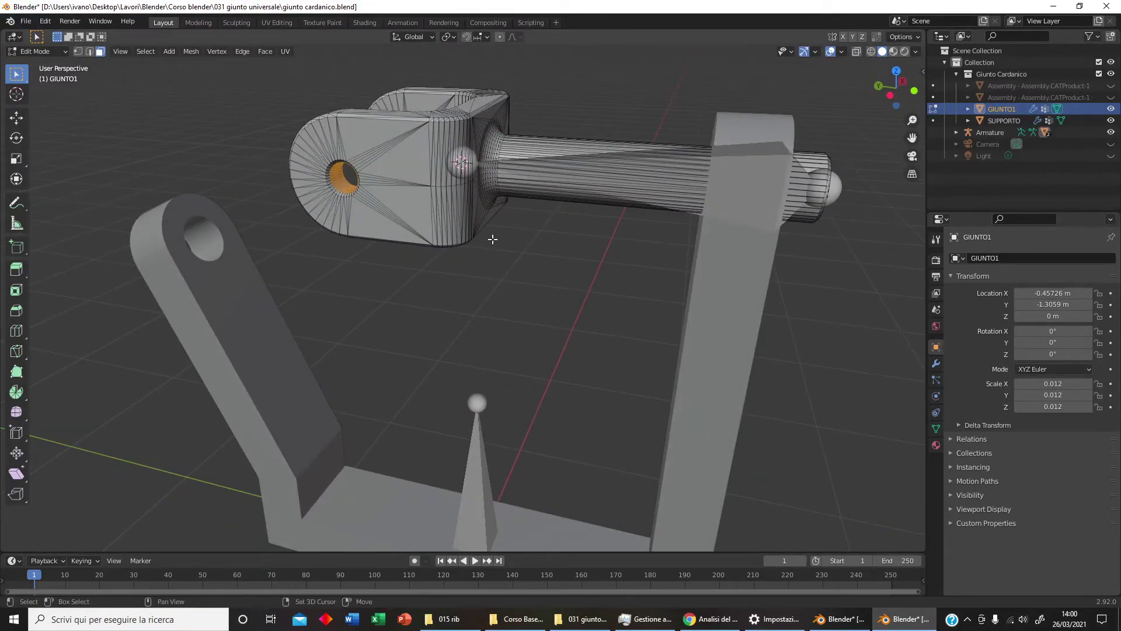
# Snap the 3D cursor to the selected hole faces and return GIUNTO1 to Object Mode
pyautogui.hotkey('shift', 's')
pyautogui.click(498, 305)
pyautogui.moveTo(497, 305); pyautogui.dragTo(473, 310, button='middle')
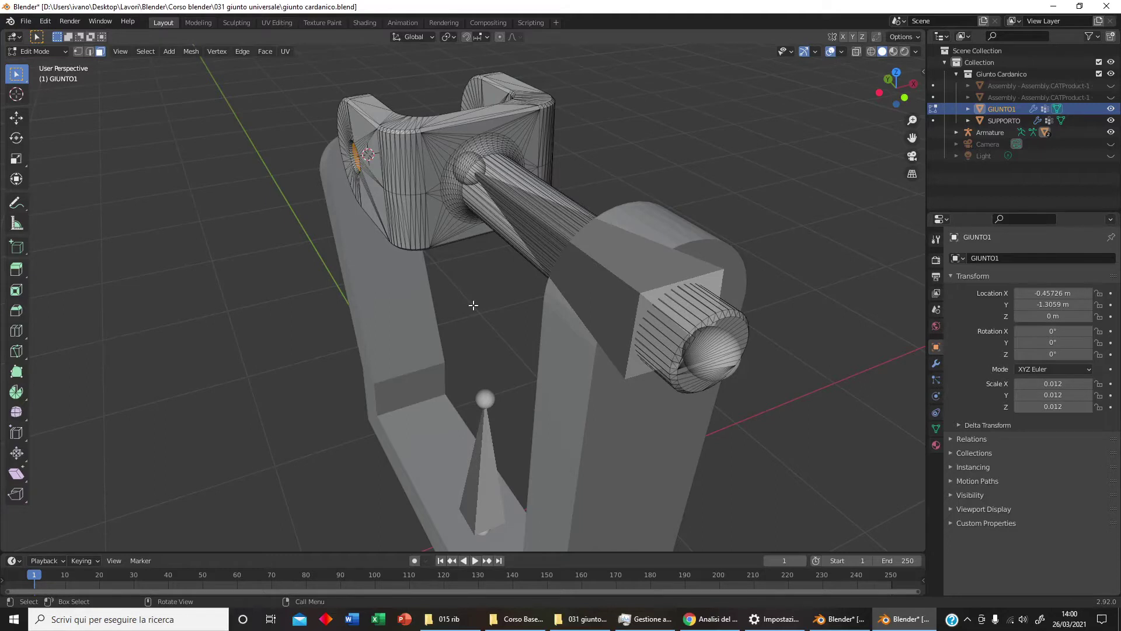
pyautogui.press('Tab')
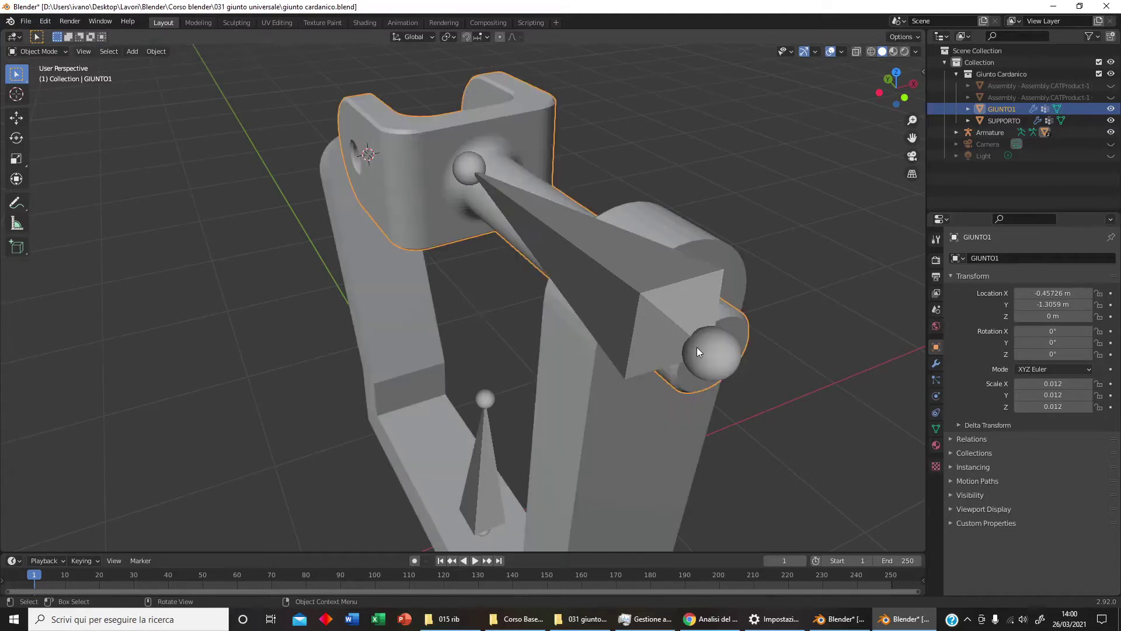
# Extrude a new upward bone, GIUNTO1.001, from the armature's head joint
pyautogui.click(696, 346)
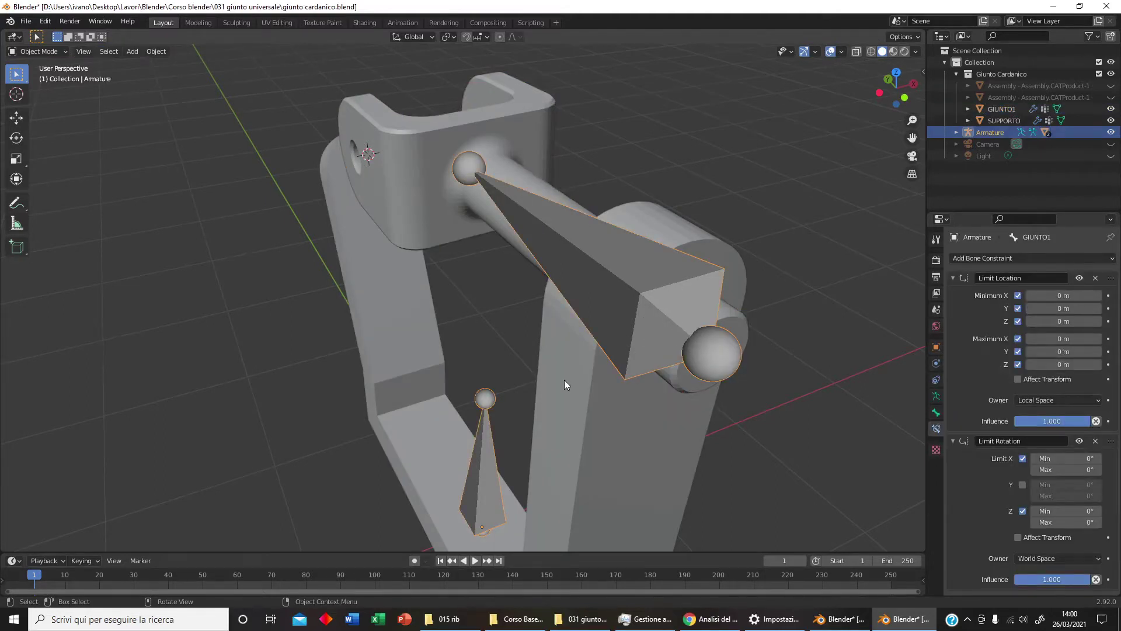
pyautogui.press('Tab')
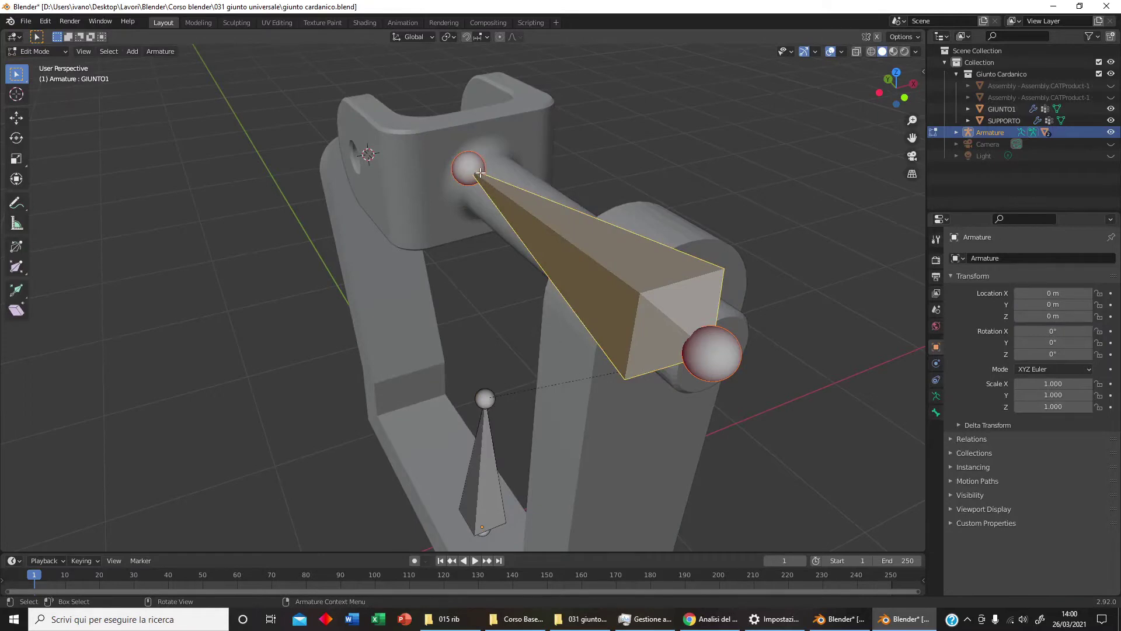
pyautogui.click(479, 167)
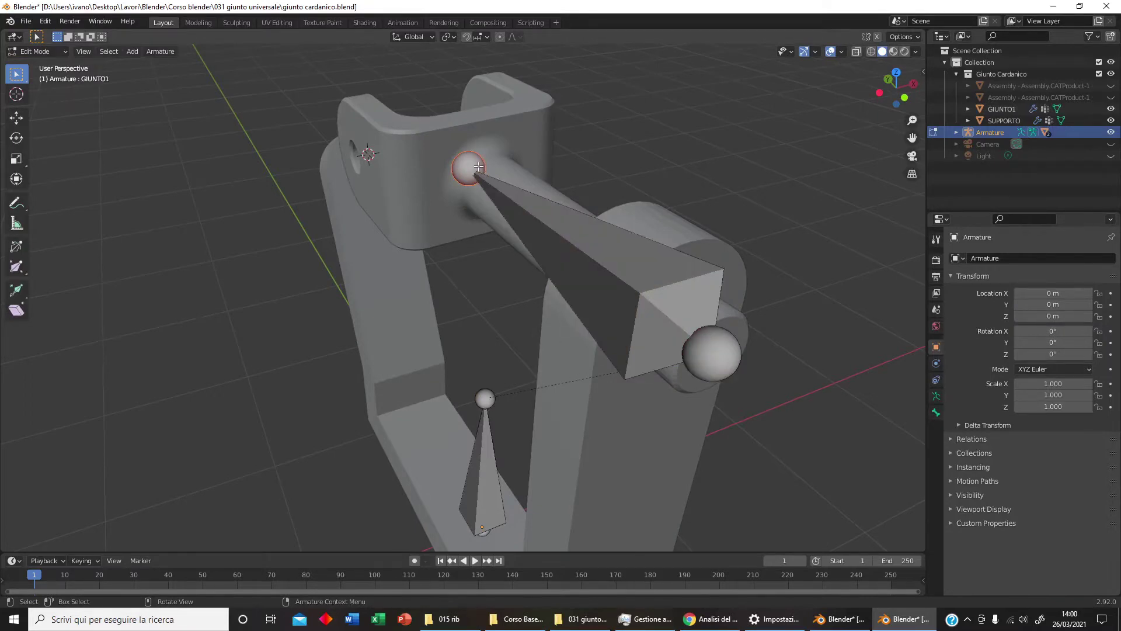
pyautogui.press('e')
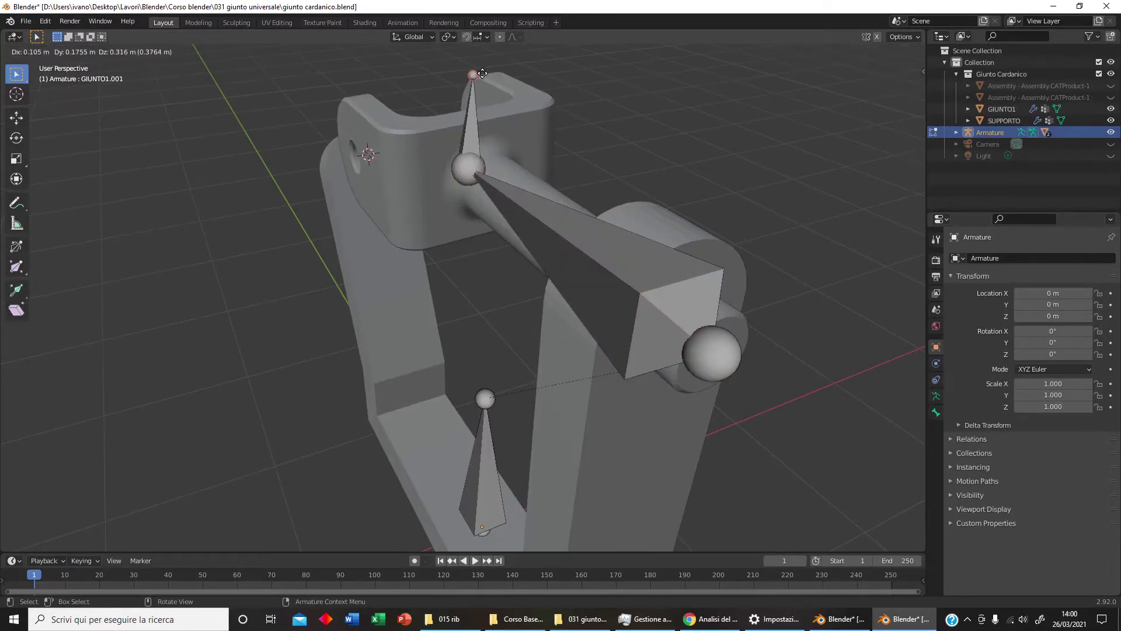
pyautogui.click(469, 74)
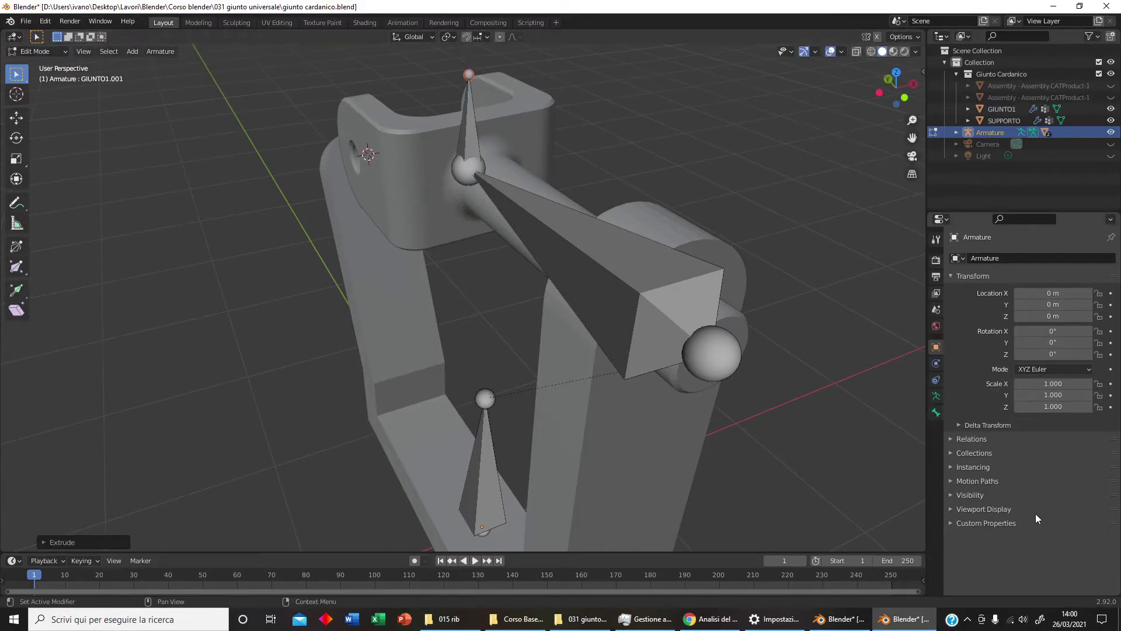
# Disconnect GIUNTO1.001 from its parent and snap it to the cursor at the yoke hole
pyautogui.click(936, 413)
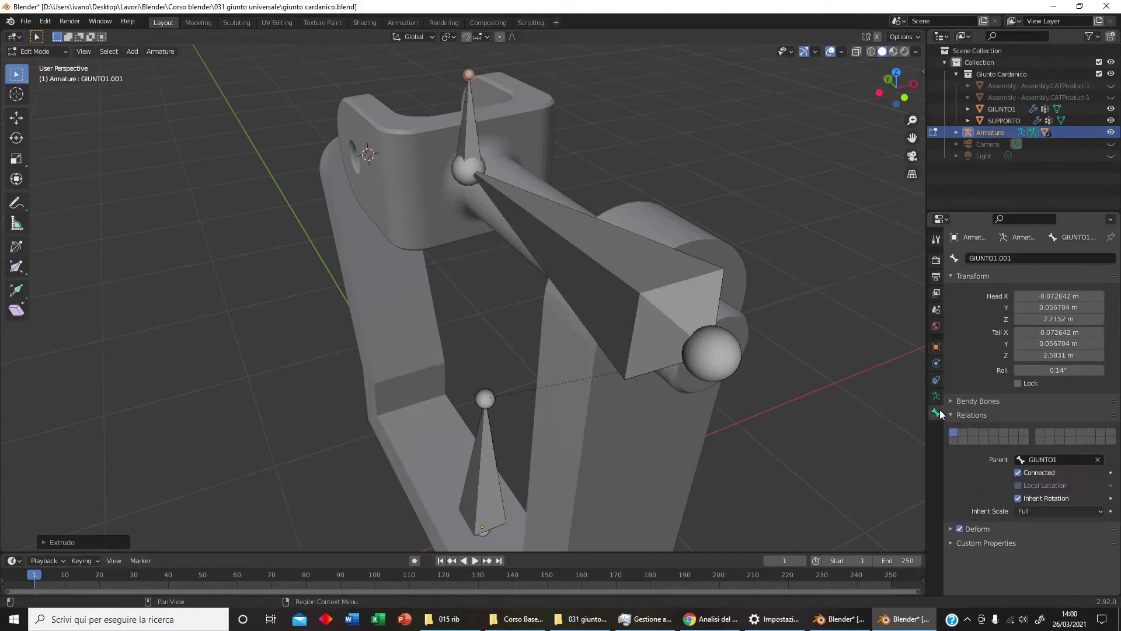
pyautogui.click(1045, 474)
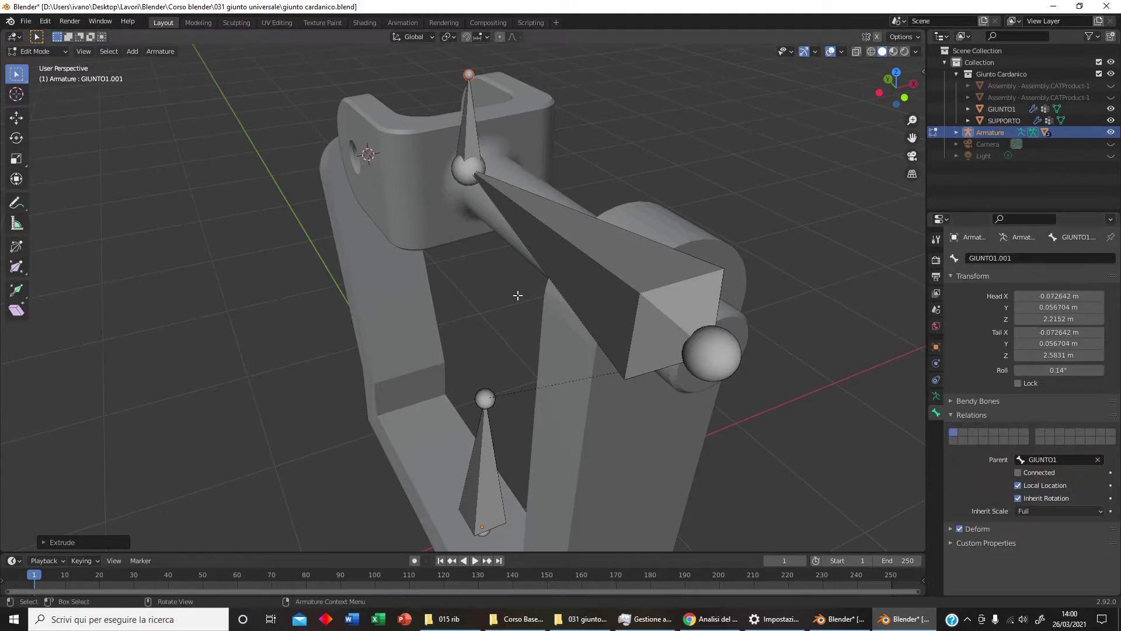
pyautogui.click(477, 150)
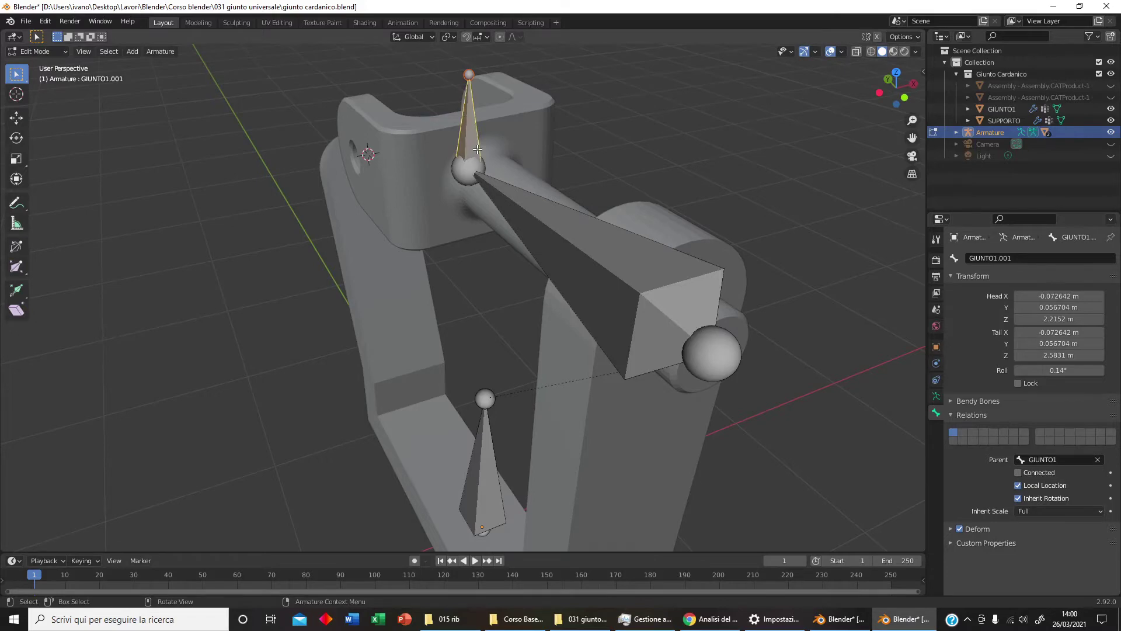
pyautogui.hotkey('shift', 's')
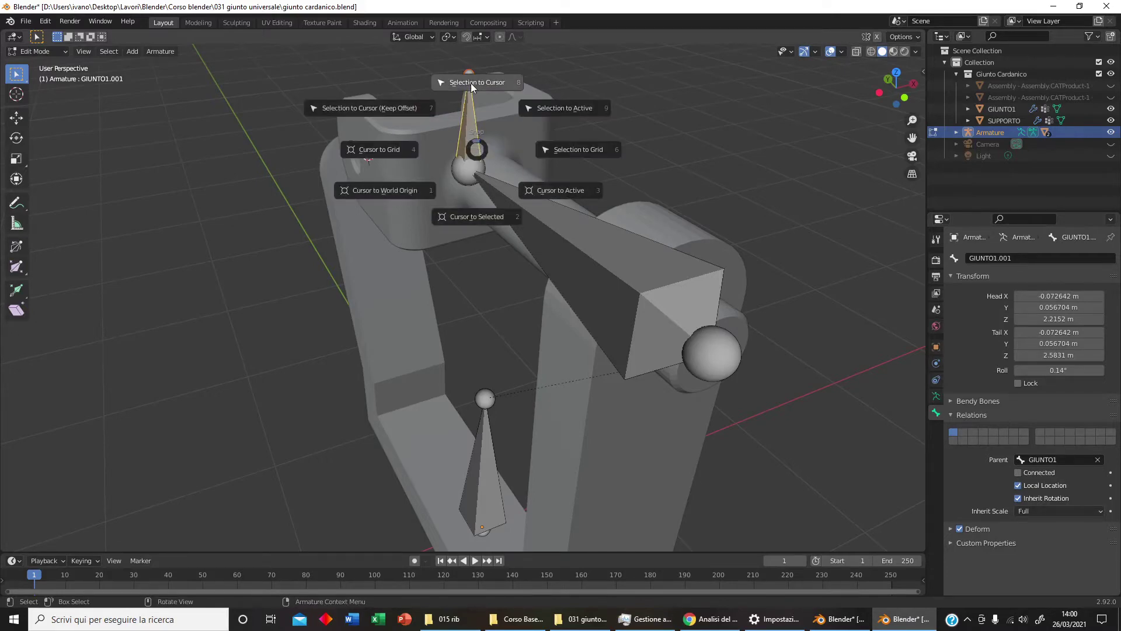
pyautogui.click(473, 82)
pyautogui.moveTo(473, 82)
pyautogui.mouseDown(button='middle')
pyautogui.moveTo(509, 192)
pyautogui.moveTo(686, 191)
pyautogui.mouseUp(button='middle')
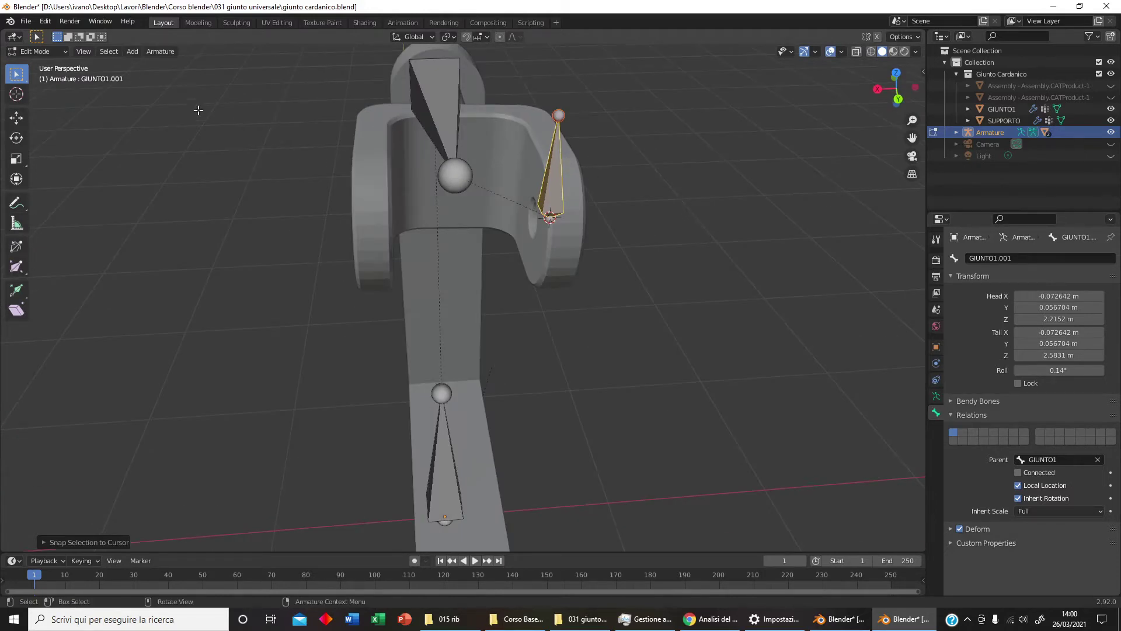
# Return to Object Mode and toggle Assembly visibility so the cross piece shows
pyautogui.click(34, 51)
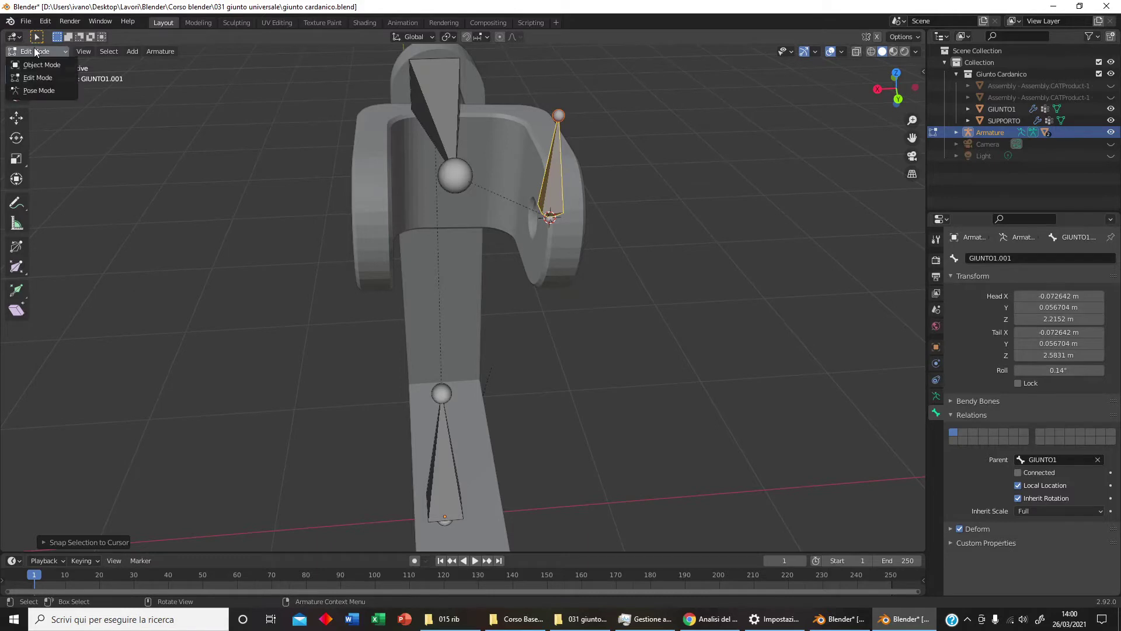
pyautogui.click(41, 65)
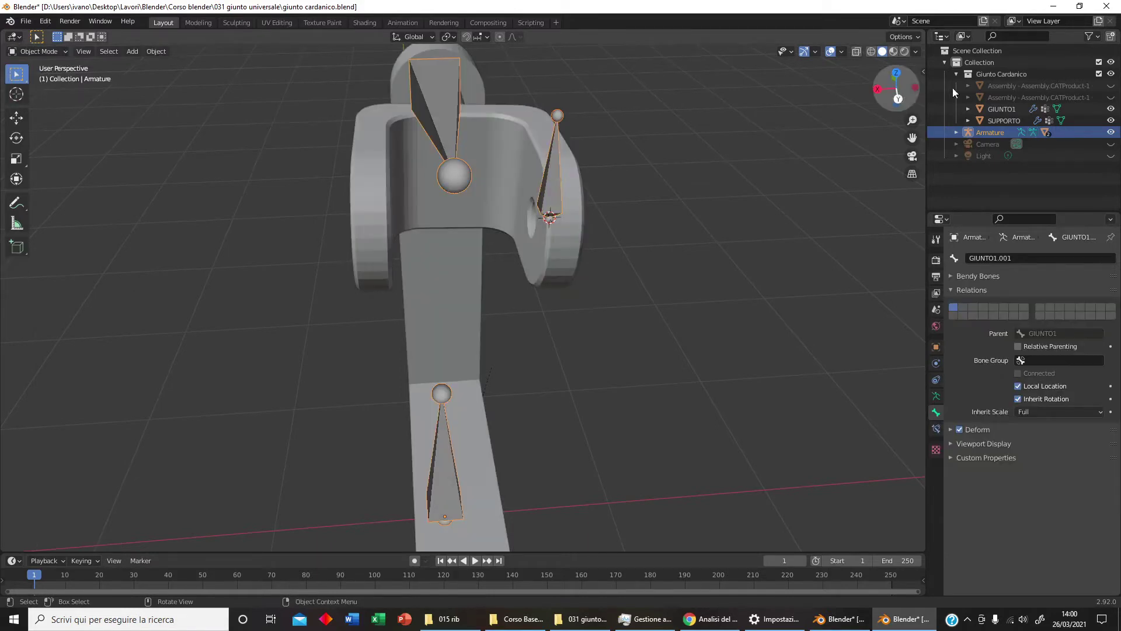
pyautogui.click(1111, 97)
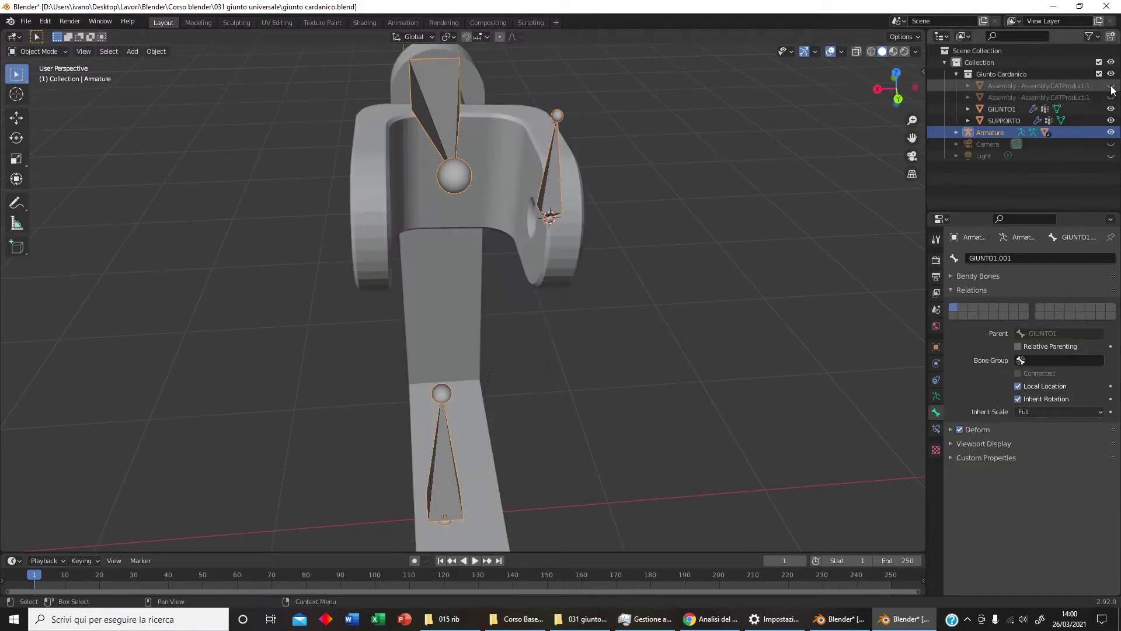
pyautogui.click(1111, 86)
pyautogui.moveTo(895, 177); pyautogui.dragTo(856, 178, button='middle')
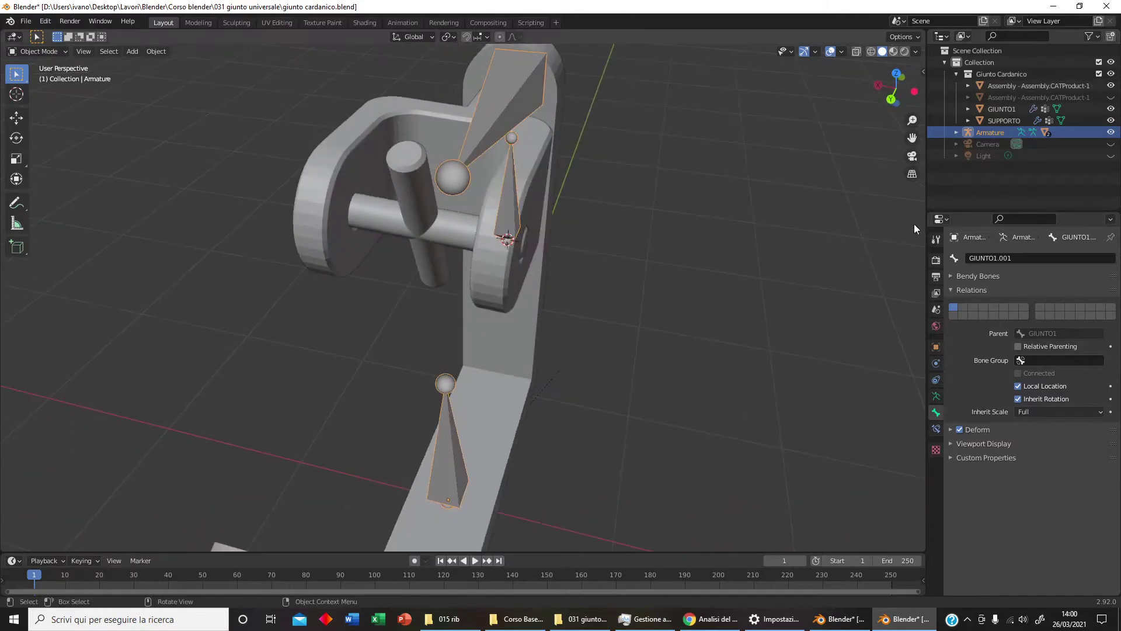
pyautogui.moveTo(765, 303); pyautogui.dragTo(729, 303, button='middle')
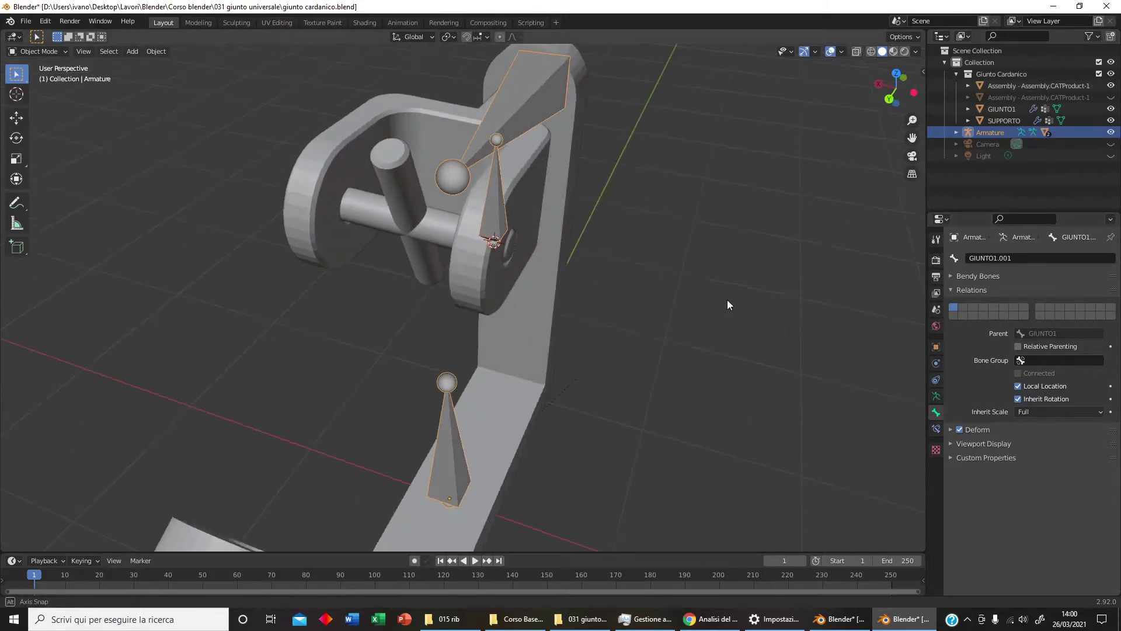
# Select the cross piece and rename its object CROCIERA
pyautogui.click(987, 257)
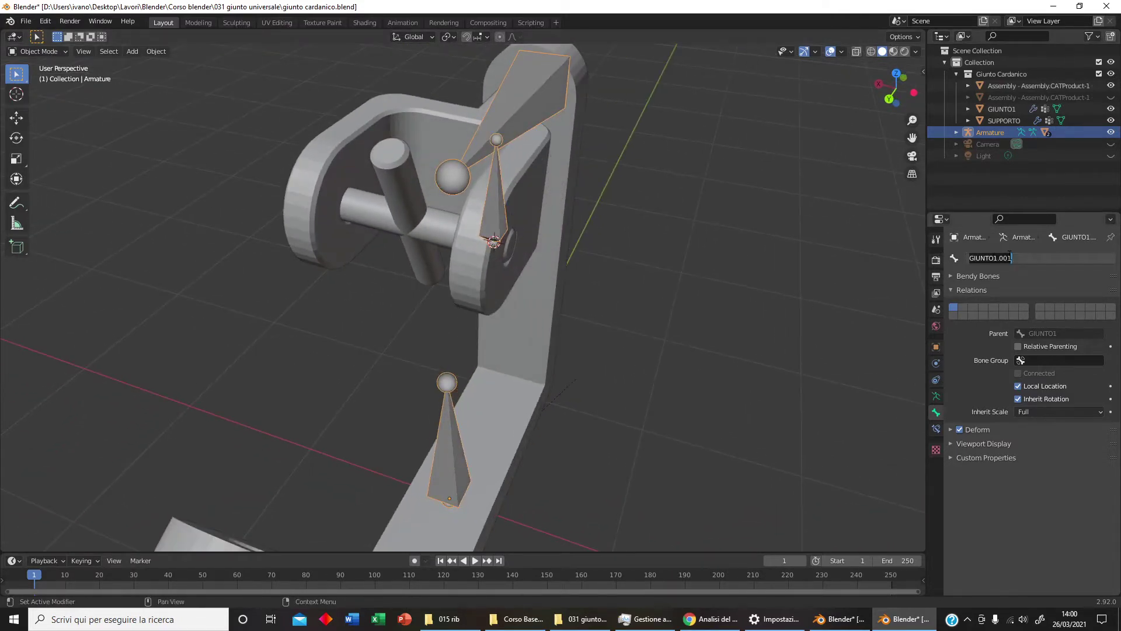
pyautogui.click(407, 223)
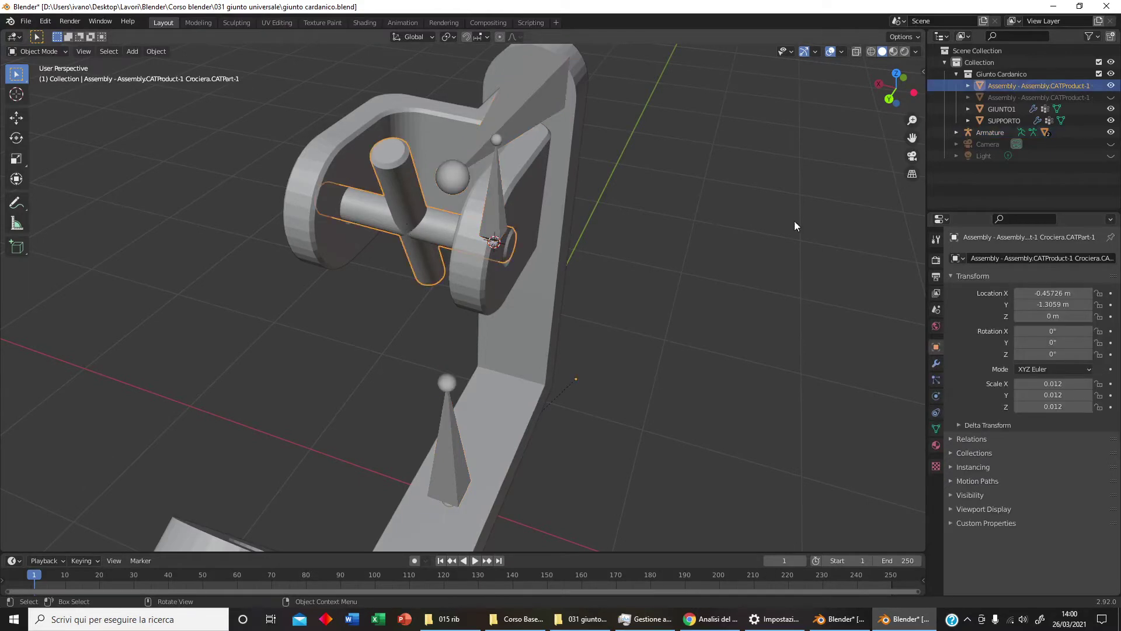
pyautogui.doubleClick(1018, 86)
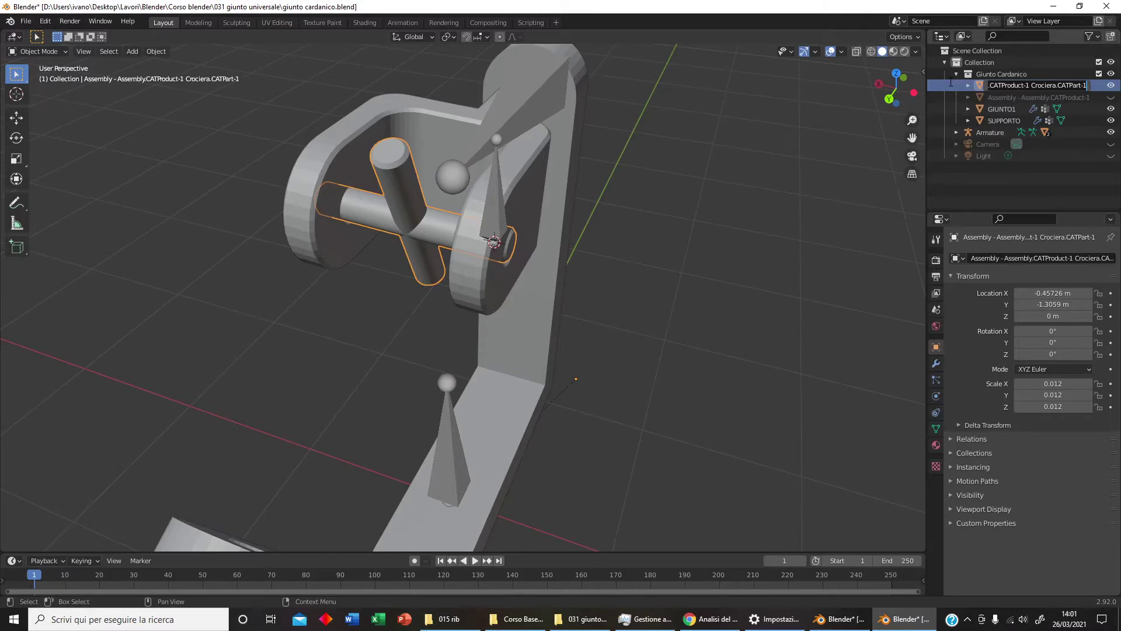
pyautogui.write('CROCIERA')
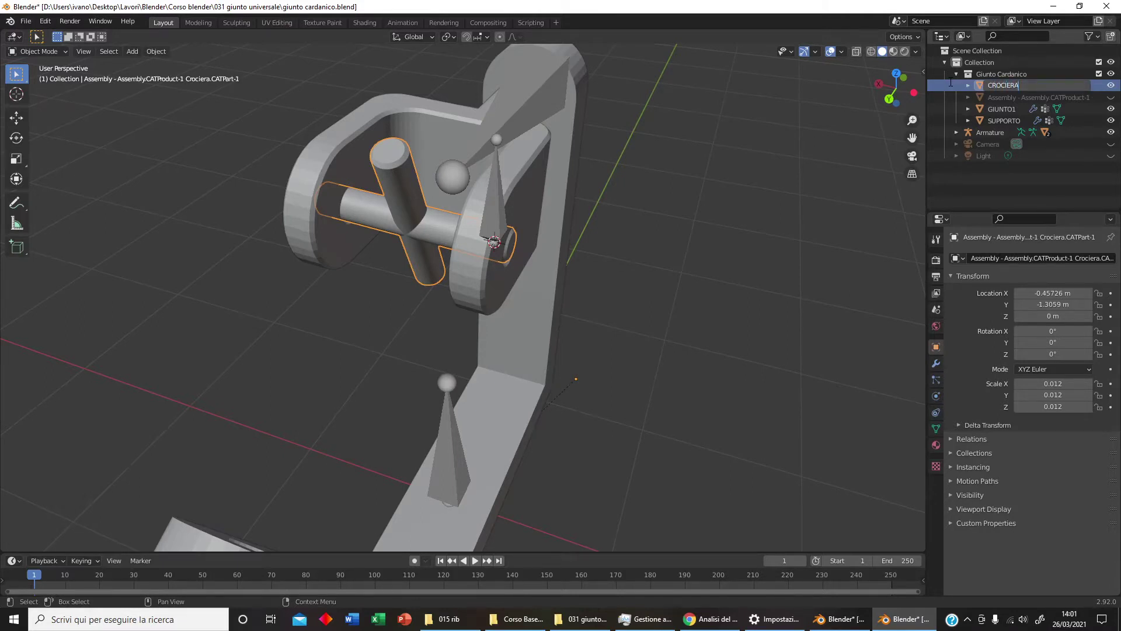
pyautogui.press('Return')
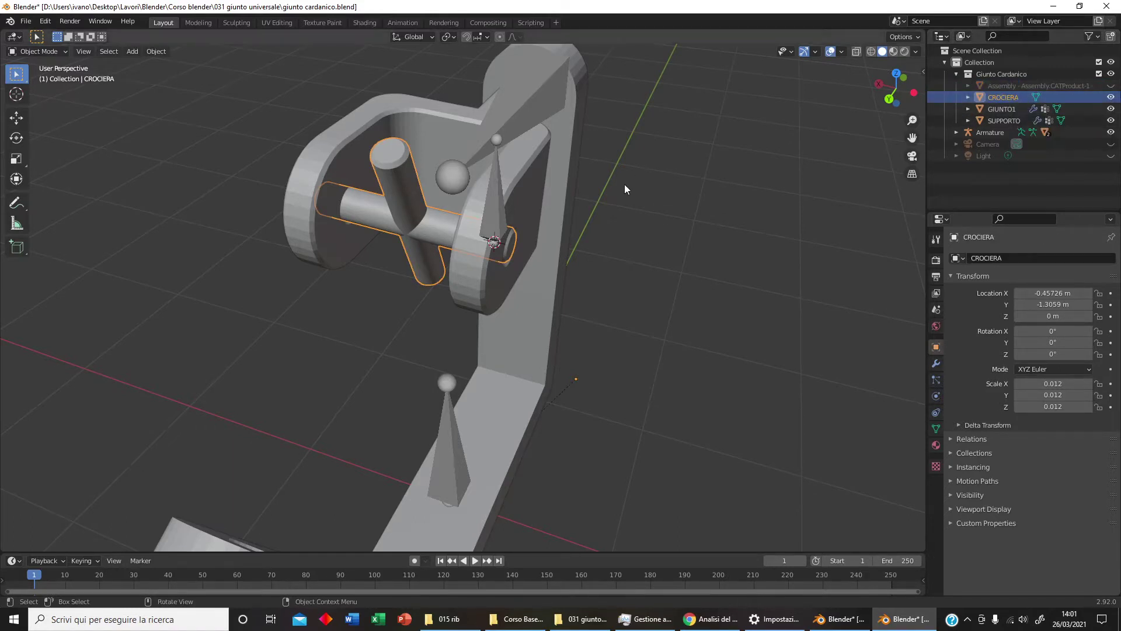
# Name both the cross object and its mesh data CROCIERA
pyautogui.press('Tab')
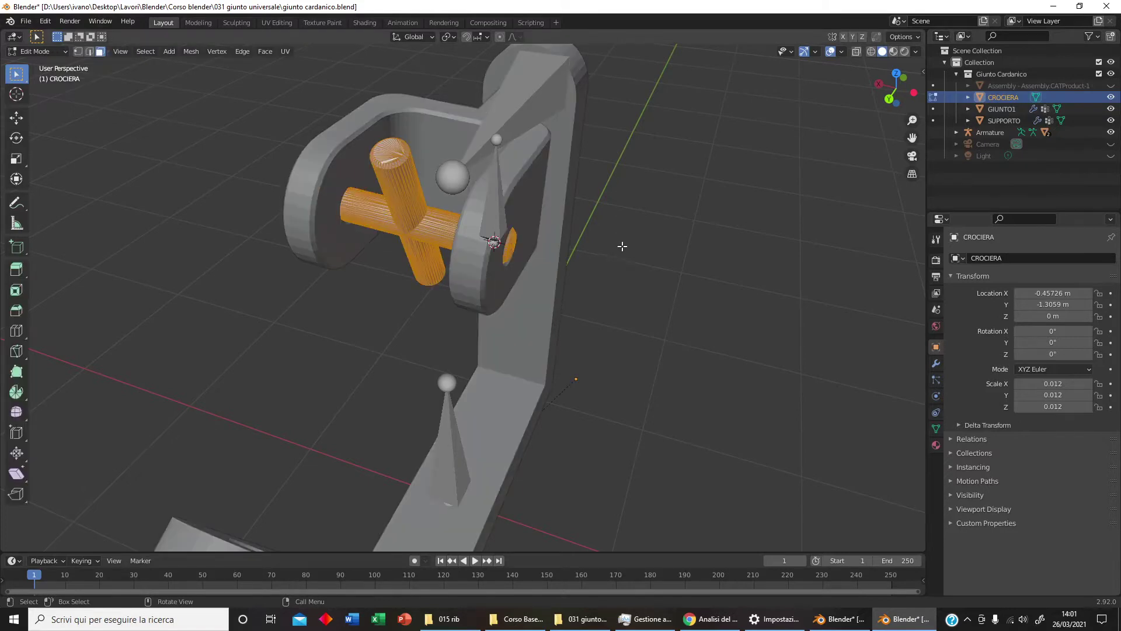
pyautogui.moveTo(621, 246); pyautogui.dragTo(633, 242, button='middle')
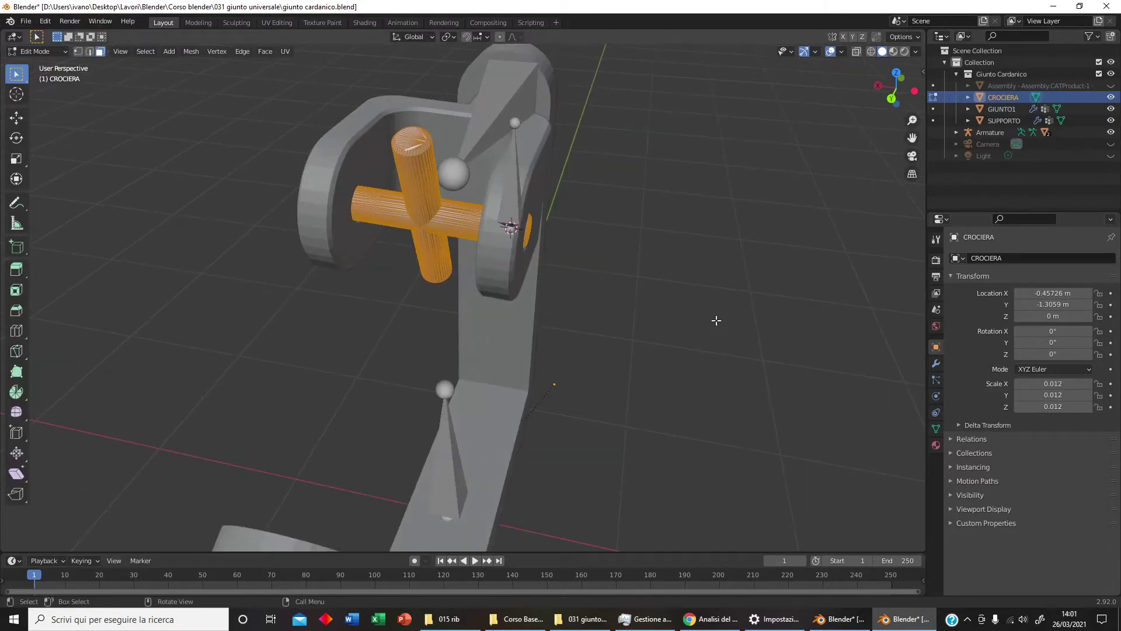
pyautogui.doubleClick(1003, 96)
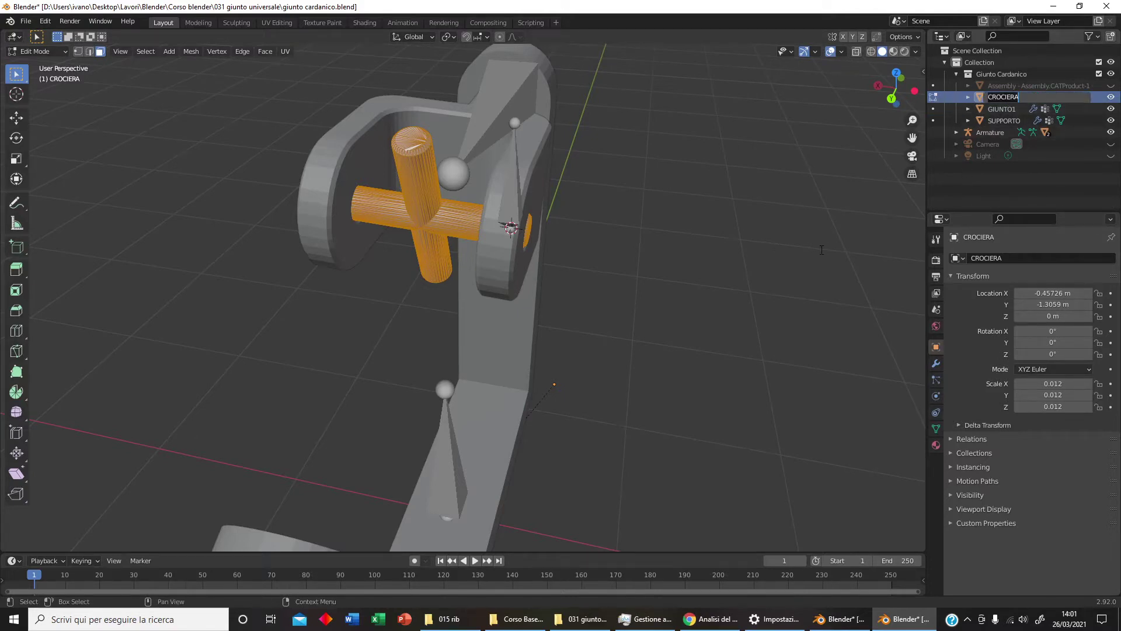
pyautogui.press('Return')
pyautogui.click(936, 427)
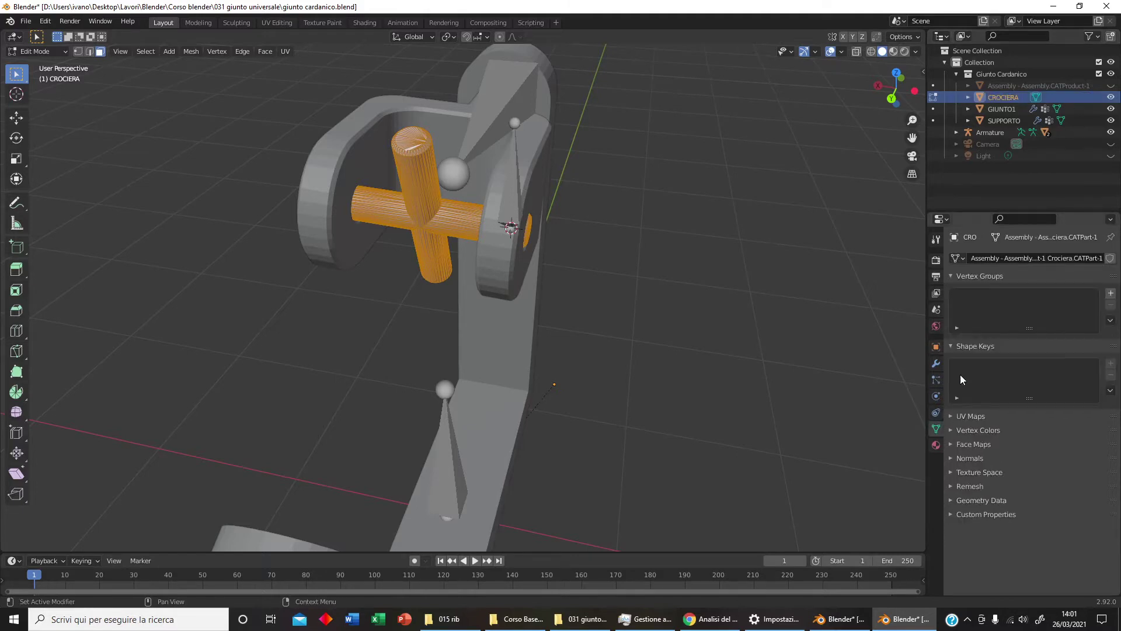
pyautogui.doubleClick(1007, 260)
pyautogui.hotkey('ctrl', 'a')
pyautogui.write('CROCIERA')
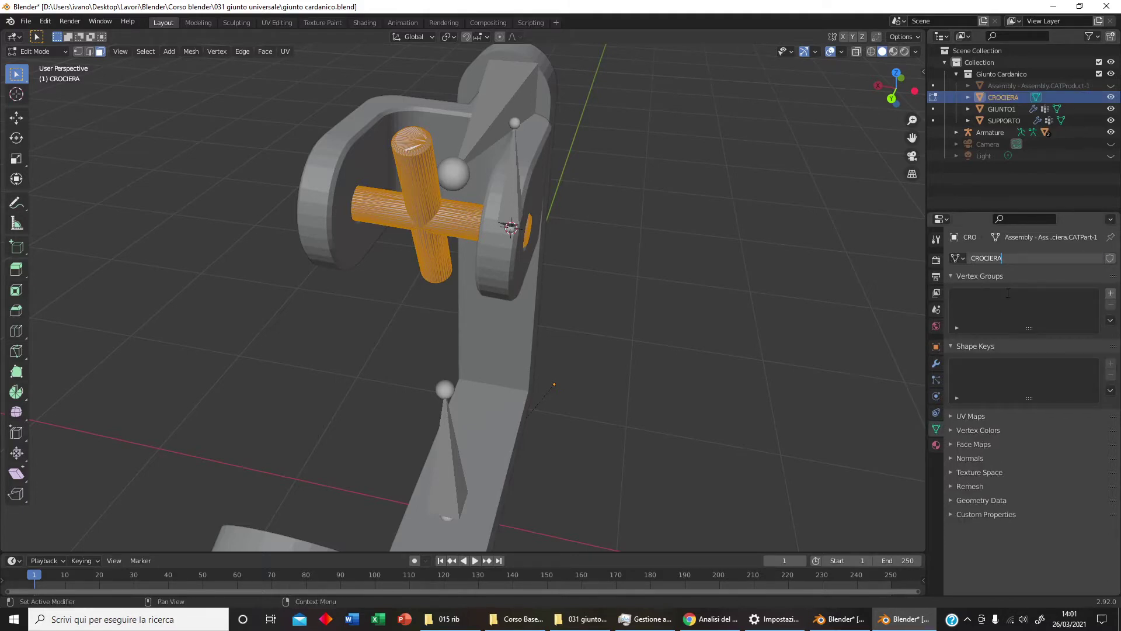
pyautogui.press('Return')
# Add a vertex group named CROCIERA to the cross mesh
pyautogui.click(1109, 293)
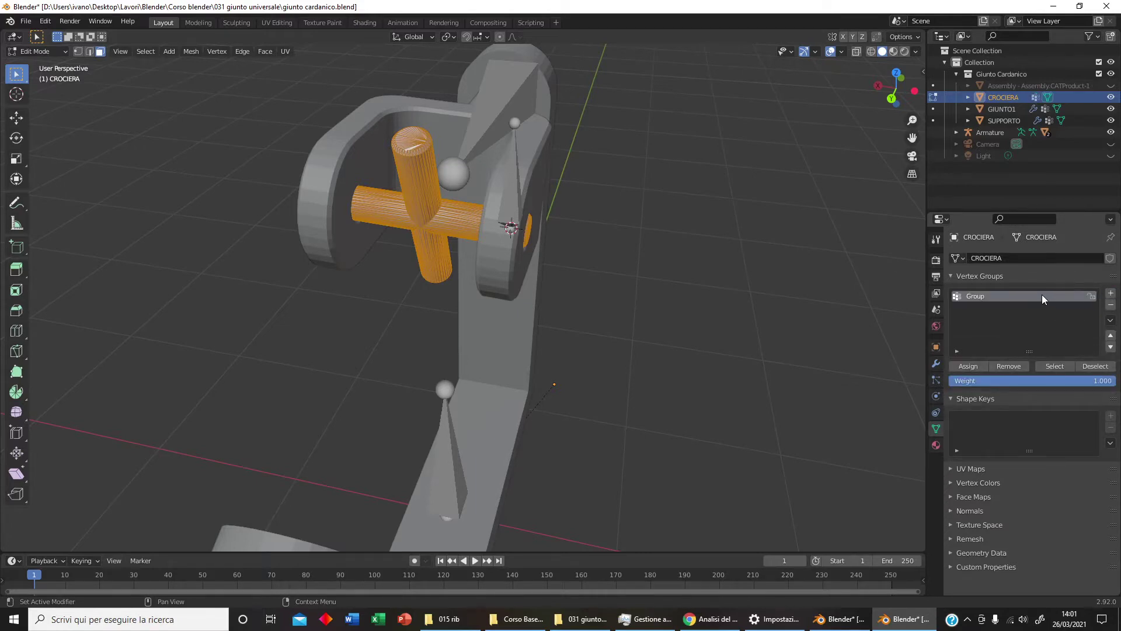
pyautogui.doubleClick(1042, 294)
pyautogui.write('CROCIERA')
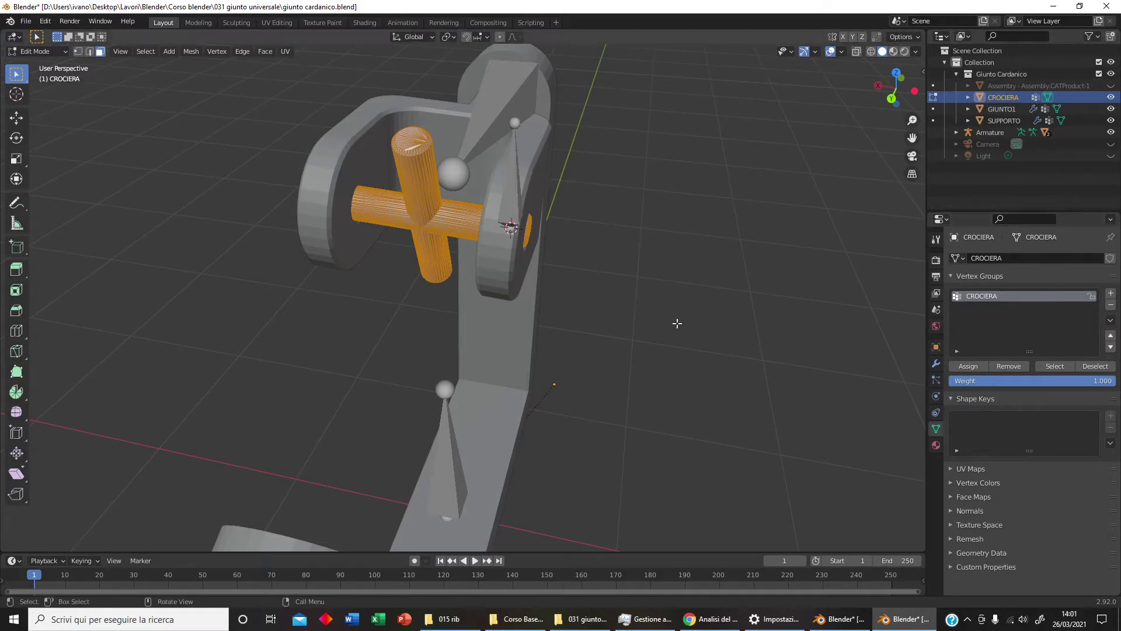
# Snap the 3D cursor to the selected cross's centre and return to Object Mode
pyautogui.moveTo(577, 311)
pyautogui.mouseDown(button='middle')
pyautogui.moveTo(635, 318)
pyautogui.moveTo(637, 328)
pyautogui.mouseUp(button='middle')
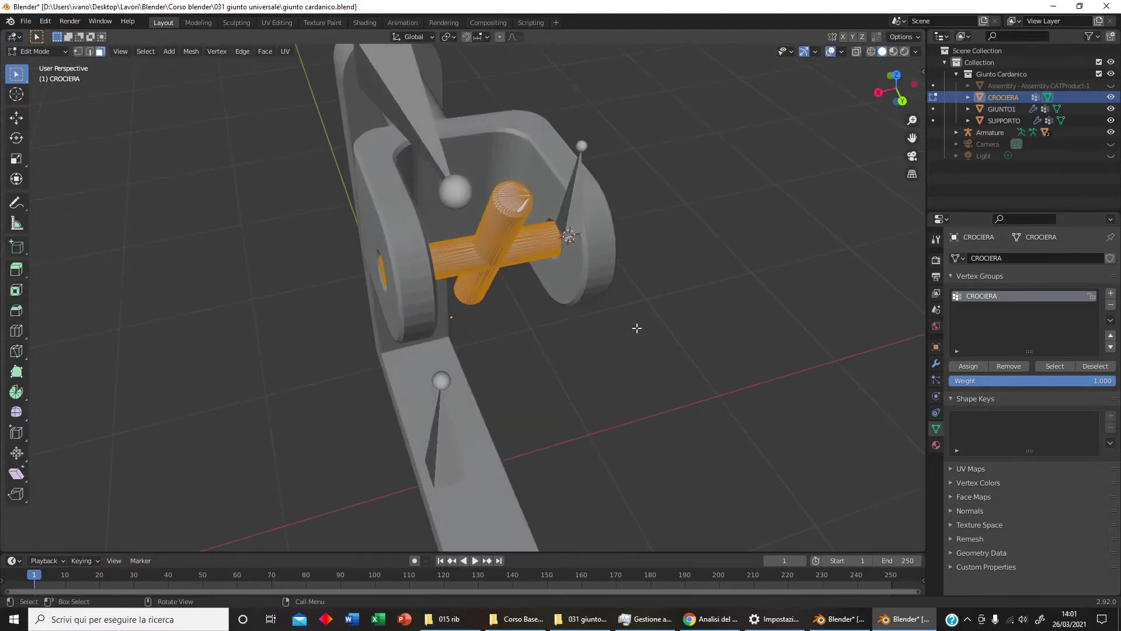
pyautogui.press('shift')
pyautogui.hotkey('shift', 's')
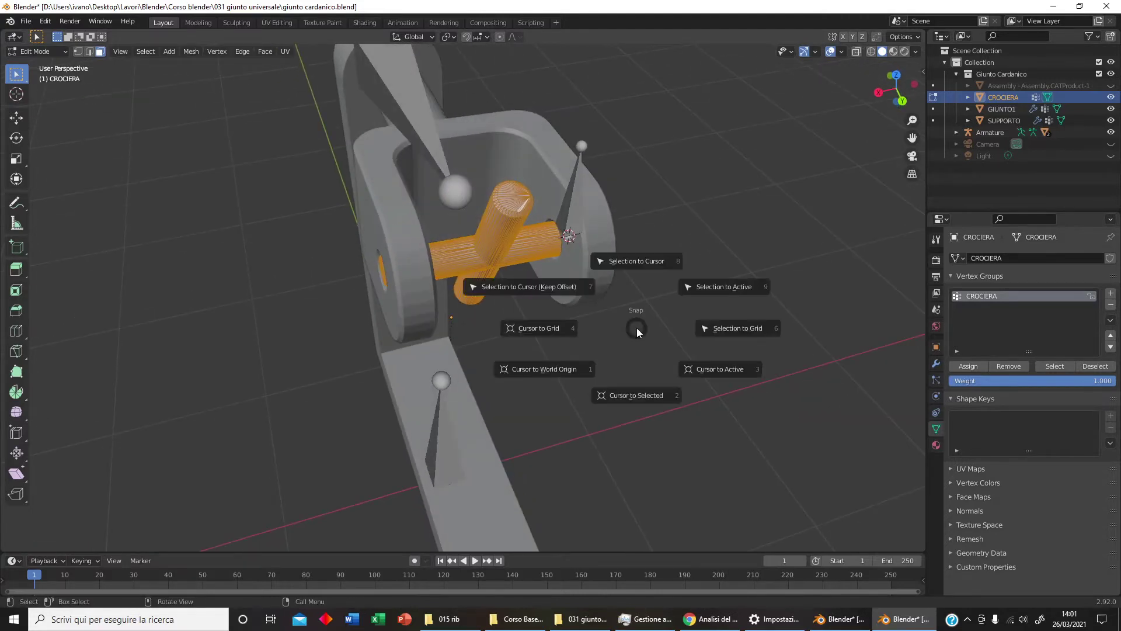
pyautogui.click(644, 397)
pyautogui.moveTo(644, 397); pyautogui.dragTo(457, 241, button='middle')
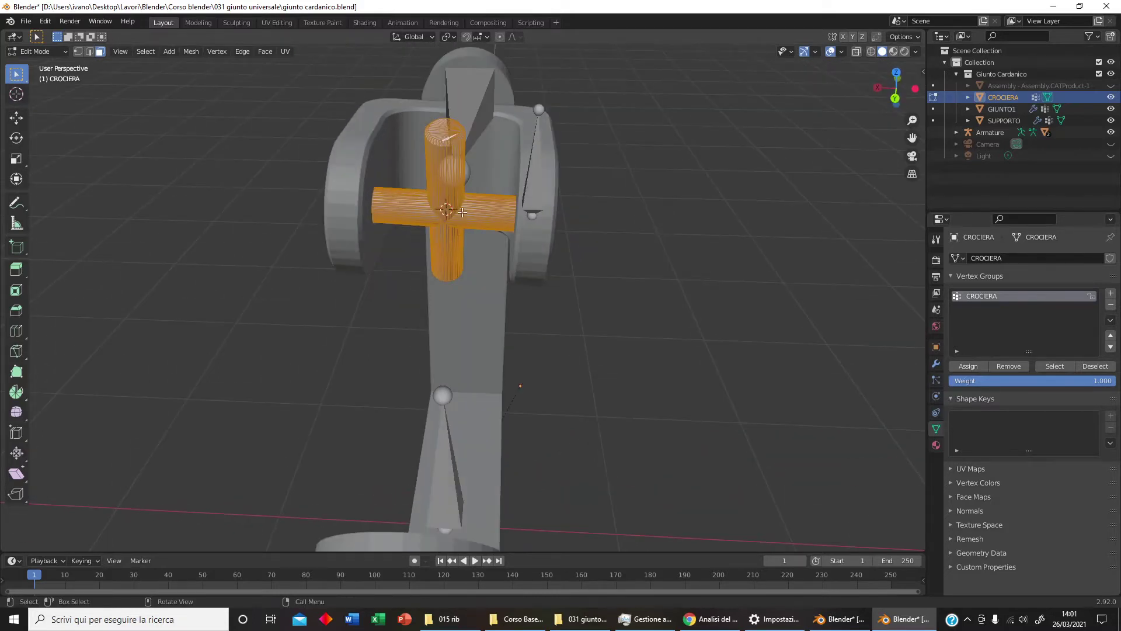
pyautogui.press('Tab')
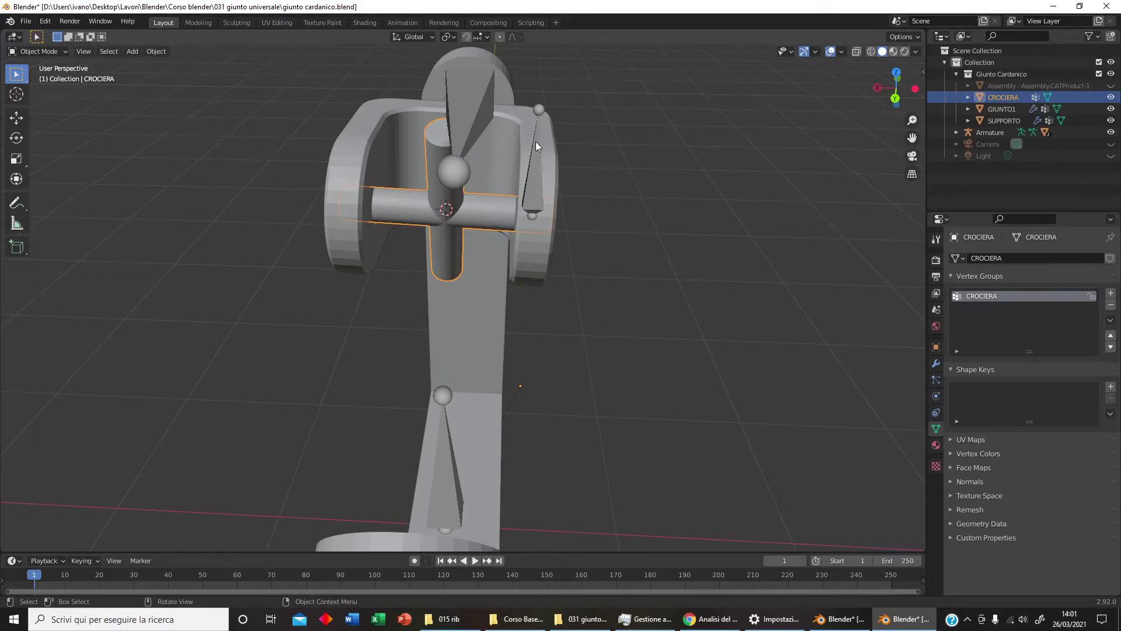
# In the armature's Edit Mode, snap the selected bone tip to the cursor at the cross centre
pyautogui.click(535, 142)
pyautogui.press('Tab')
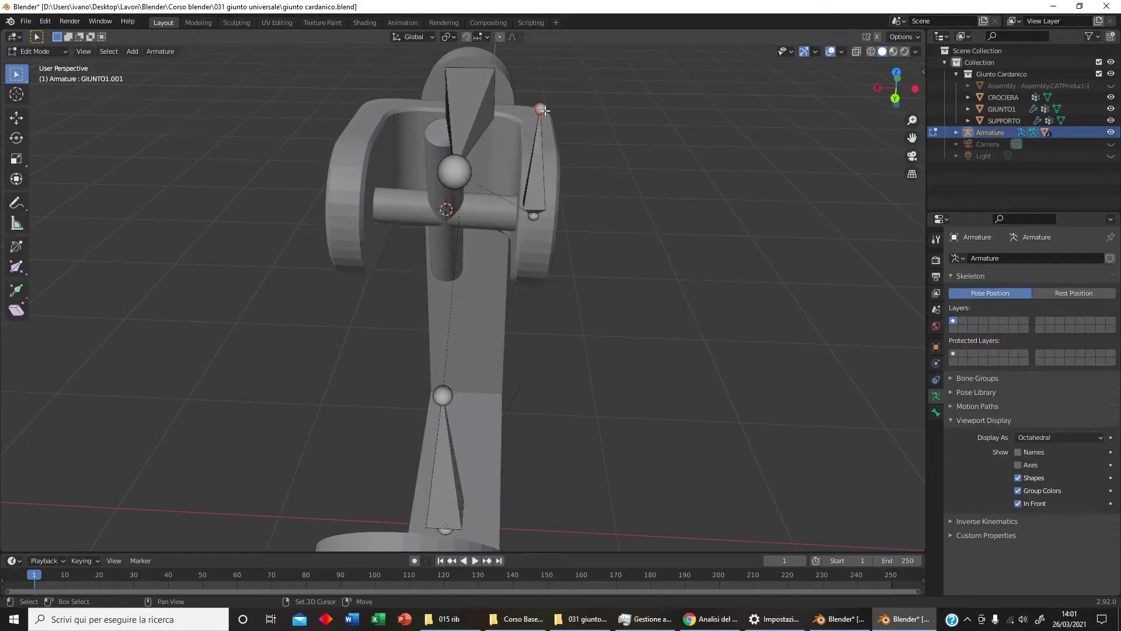
pyautogui.hotkey('shift', 's')
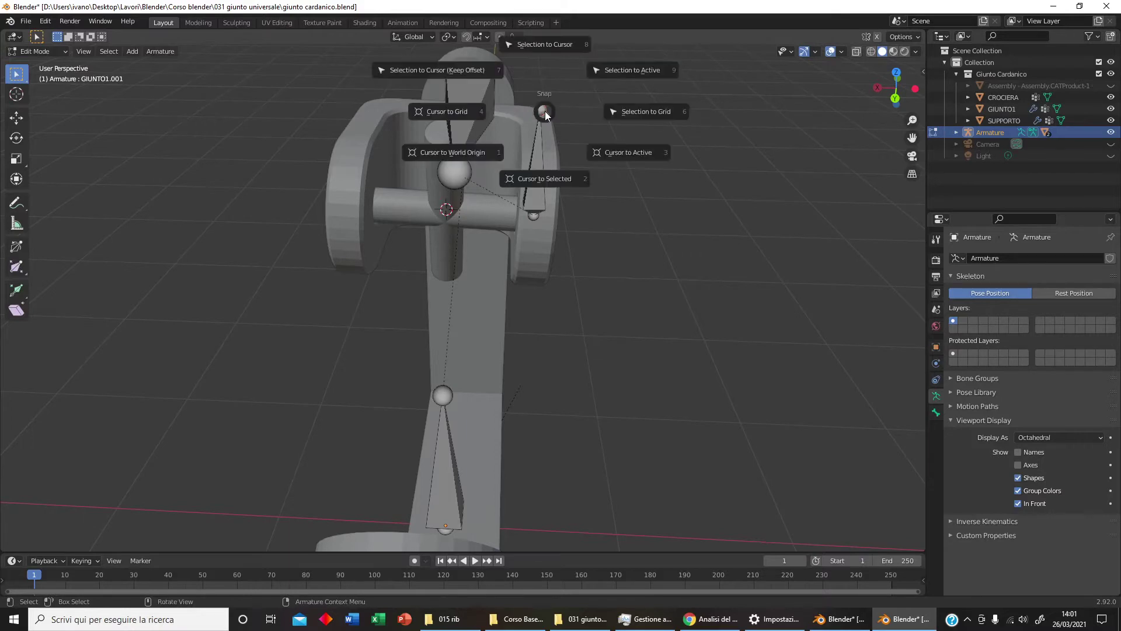
pyautogui.click(544, 43)
pyautogui.moveTo(558, 176)
pyautogui.mouseDown(button='middle')
pyautogui.moveTo(602, 217)
pyautogui.moveTo(560, 225)
pyautogui.mouseUp(button='middle')
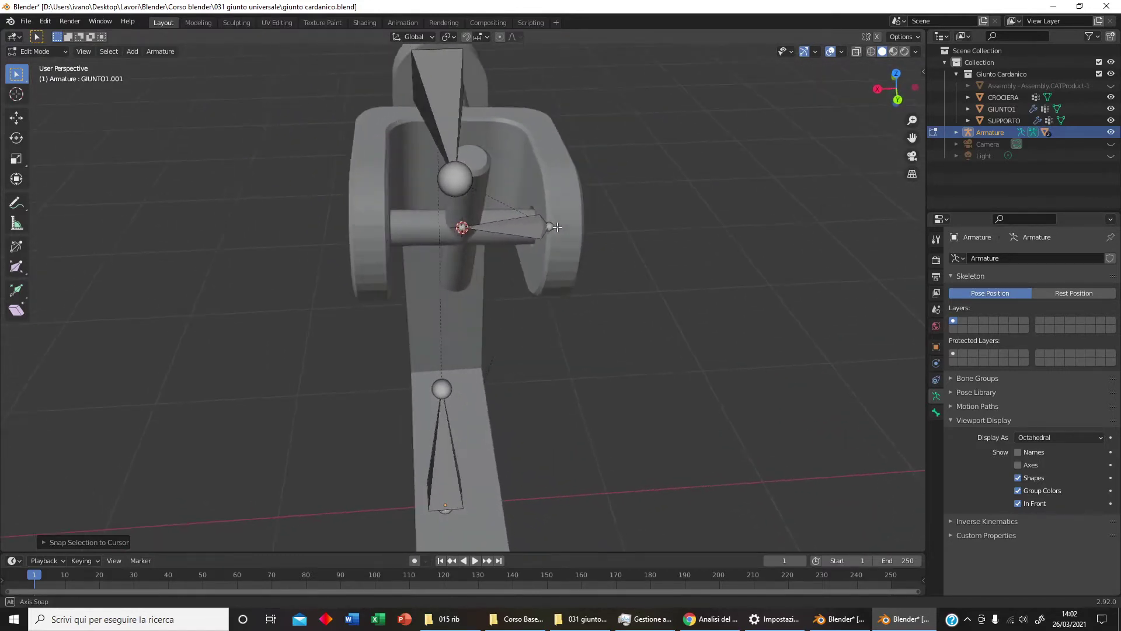
# Hide SUPPORTO and extrude bone GIUNTO1.002 toward the lower left of the cross
pyautogui.click(1112, 121)
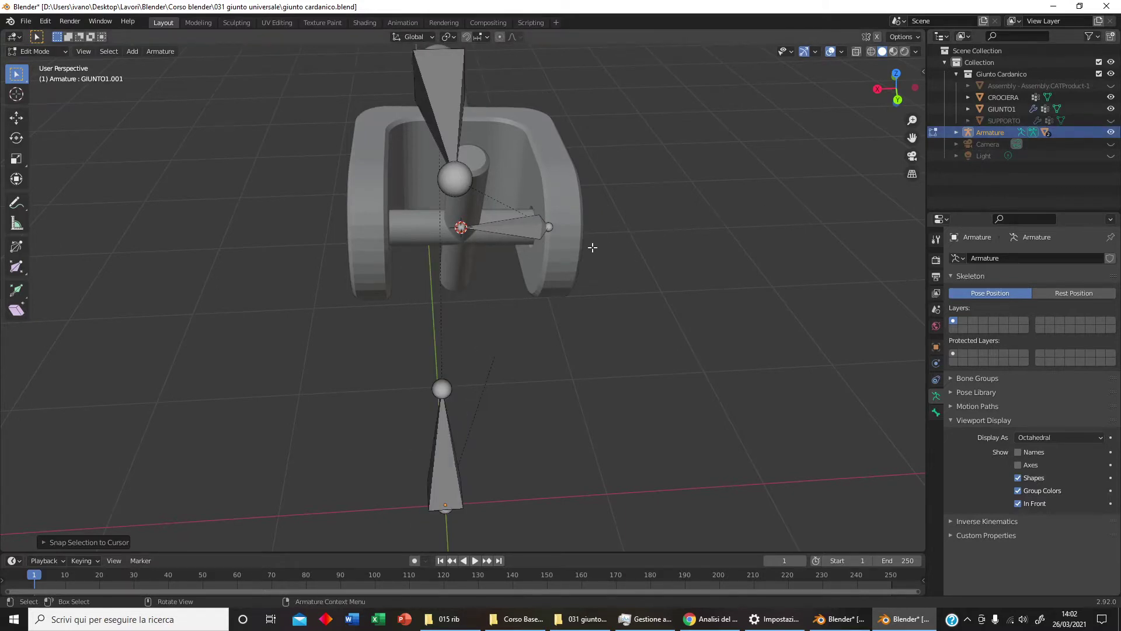
pyautogui.press('e')
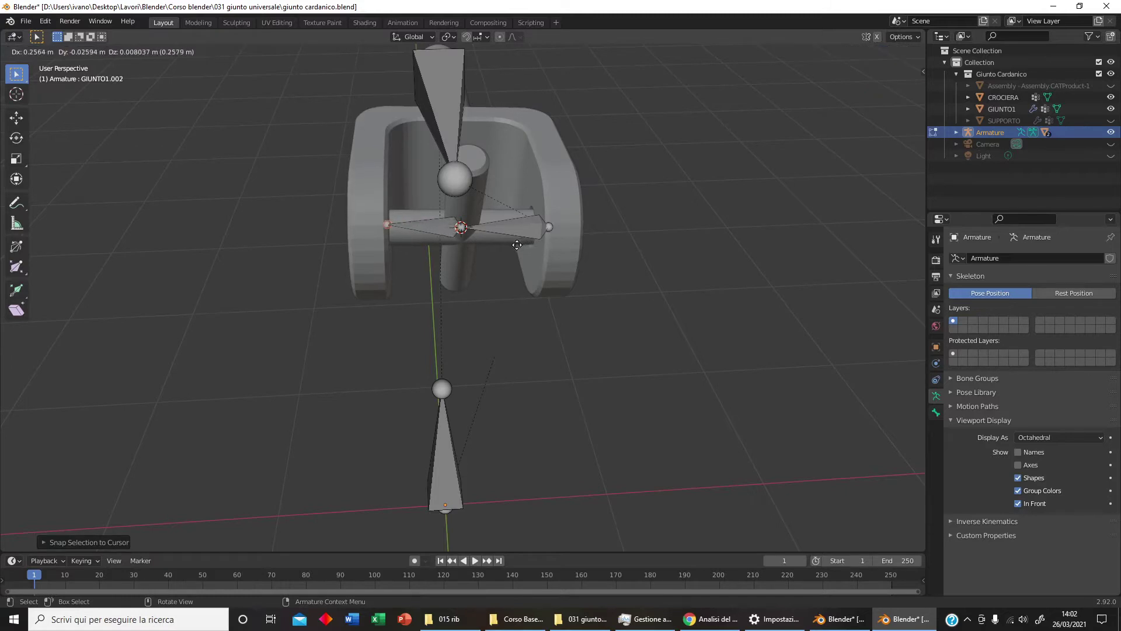
pyautogui.click(495, 310)
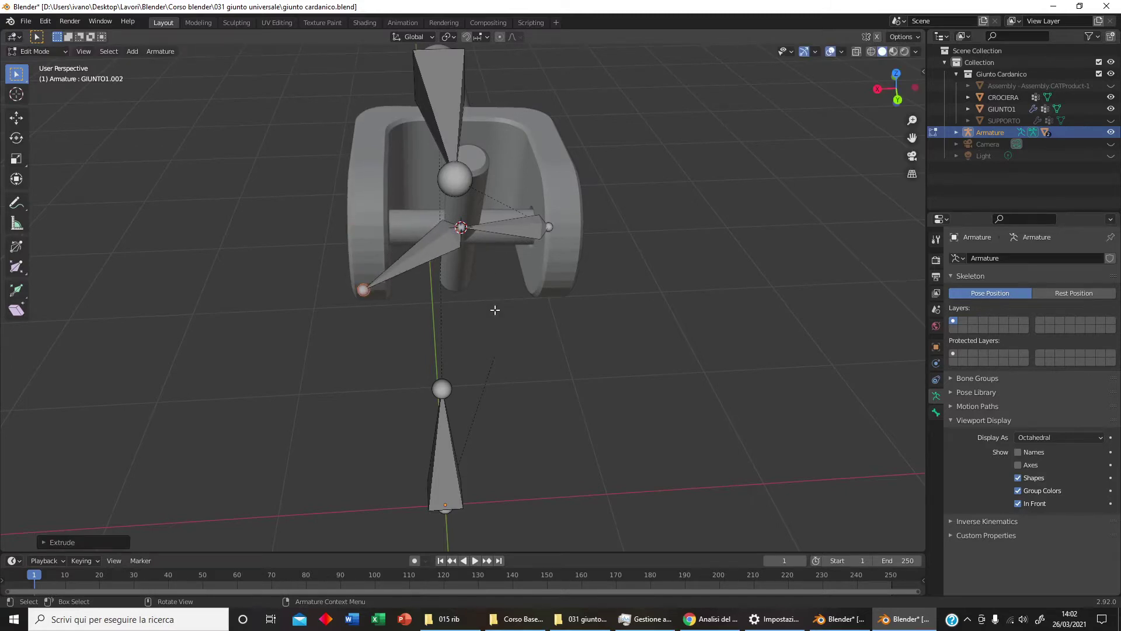
pyautogui.moveTo(525, 321); pyautogui.dragTo(546, 323, button='middle')
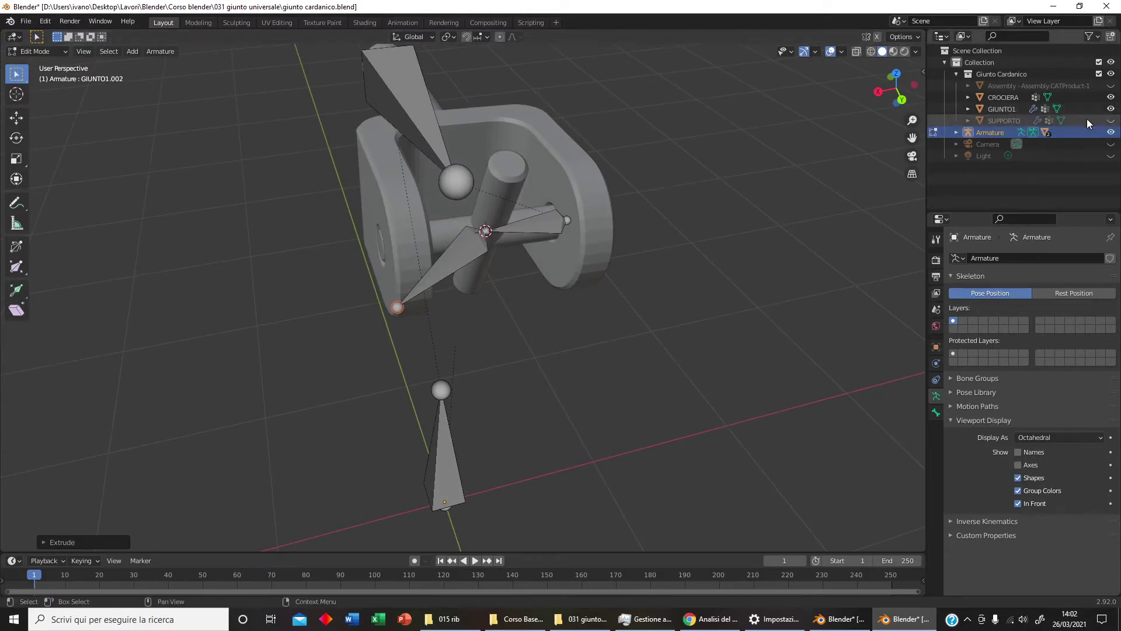
# Hide the CROCIERA mesh and show the new bone's properties
pyautogui.click(1111, 97)
pyautogui.moveTo(783, 221)
pyautogui.mouseDown(button='middle')
pyautogui.moveTo(765, 222)
pyautogui.moveTo(786, 243)
pyautogui.mouseUp(button='middle')
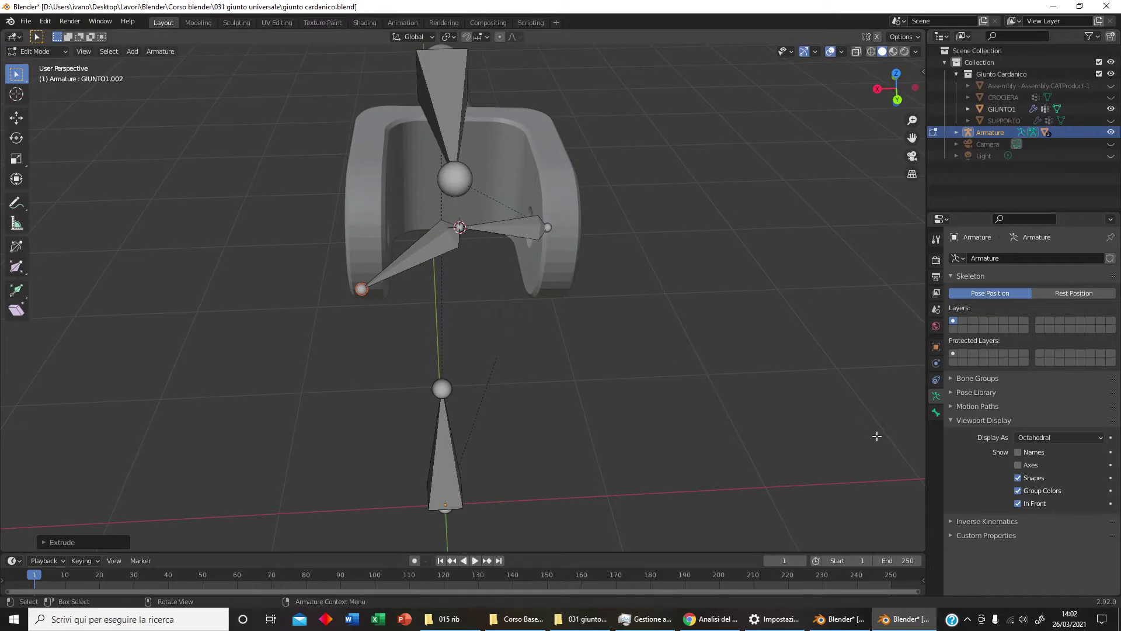
pyautogui.click(936, 413)
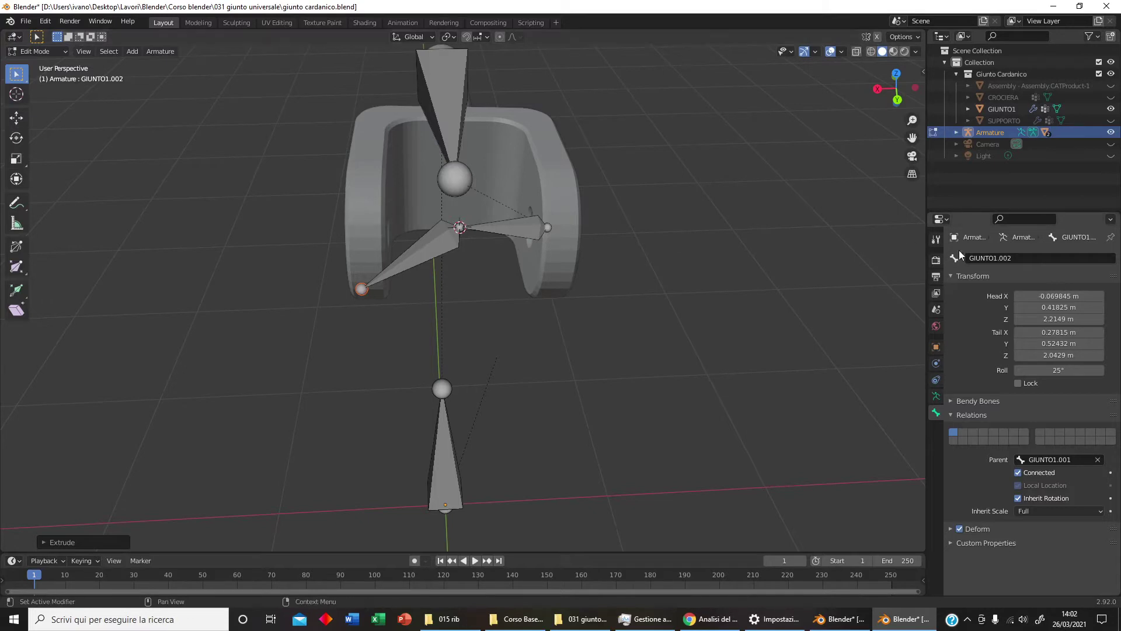
pyautogui.moveTo(463, 276); pyautogui.dragTo(476, 280, button='middle')
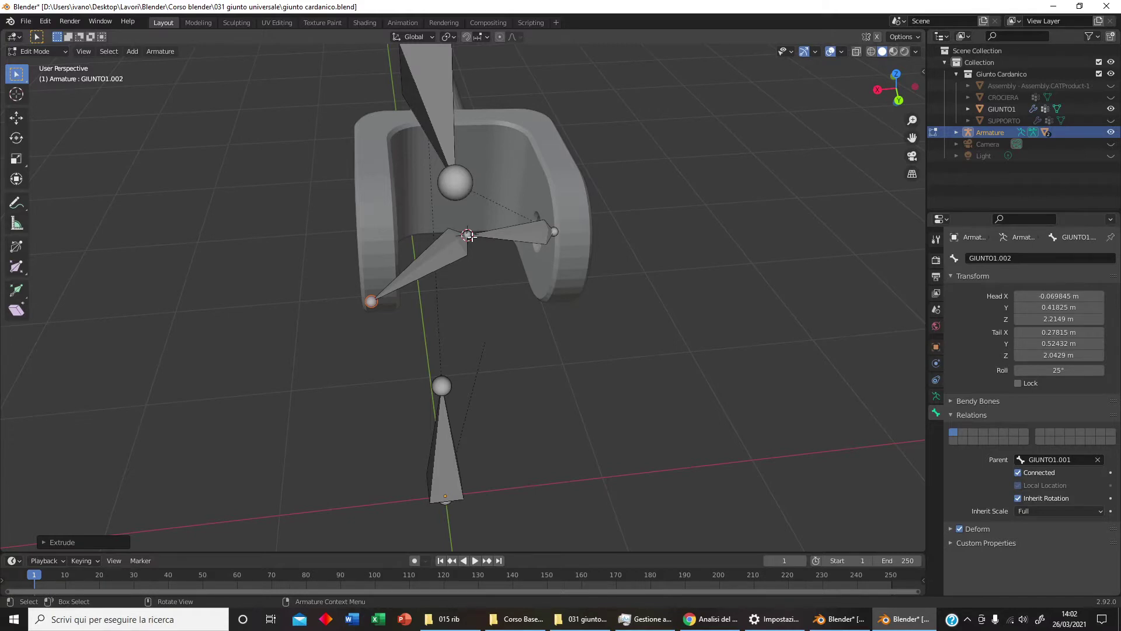
pyautogui.moveTo(487, 277); pyautogui.dragTo(537, 280, button='middle')
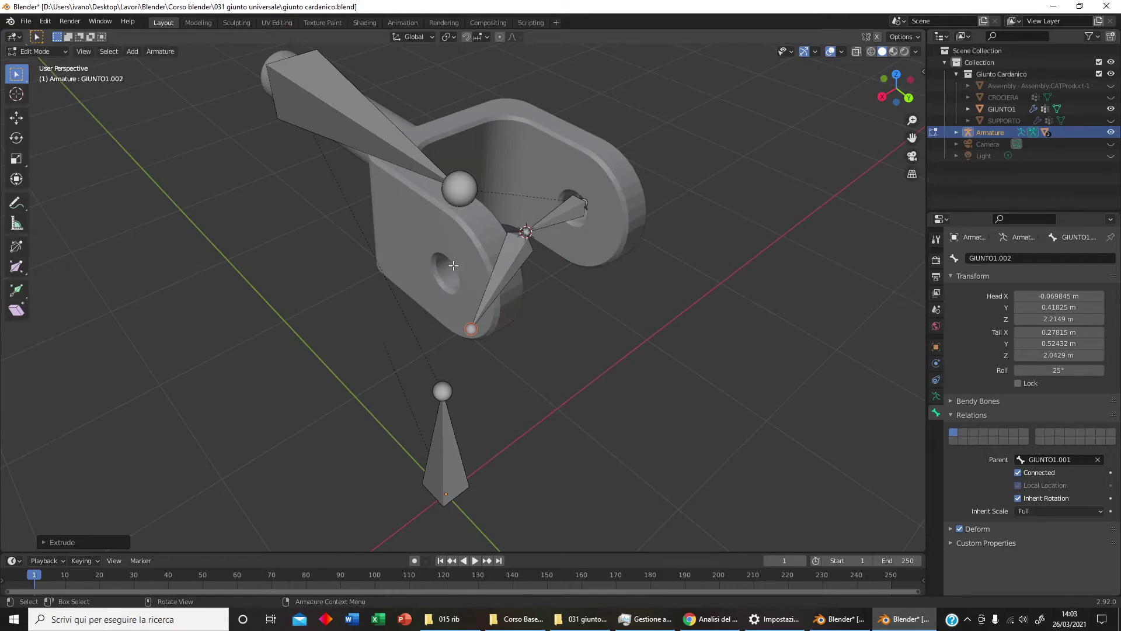
# Enter GIUNTO1's Edit Mode and box-select faces inside one fork hole
pyautogui.press('Tab')
pyautogui.click(473, 261)
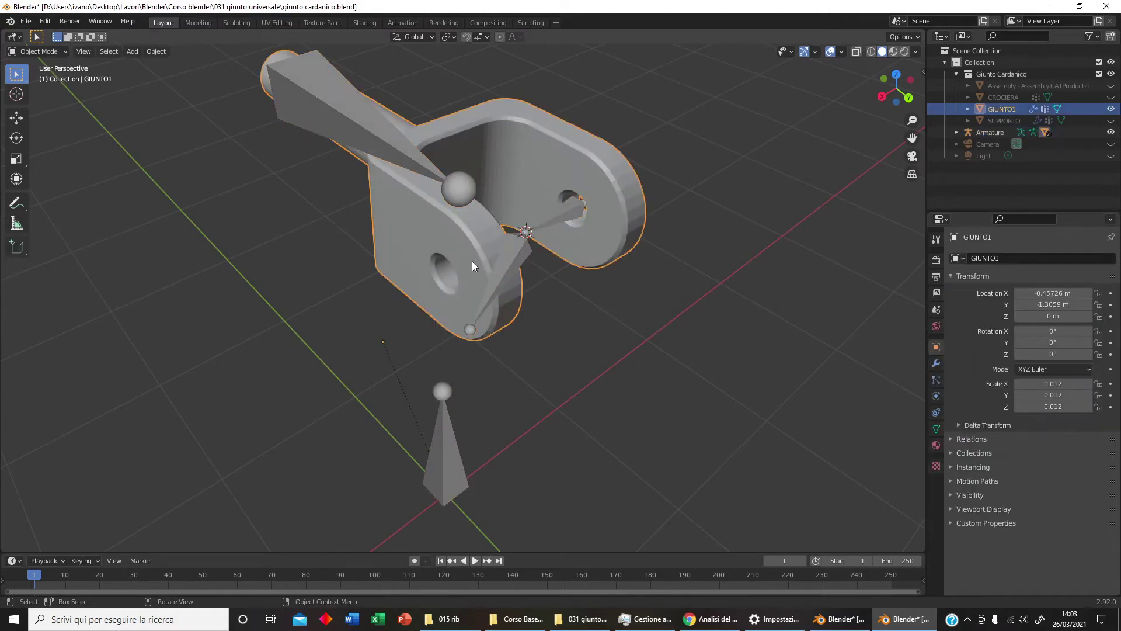
pyautogui.press('Tab')
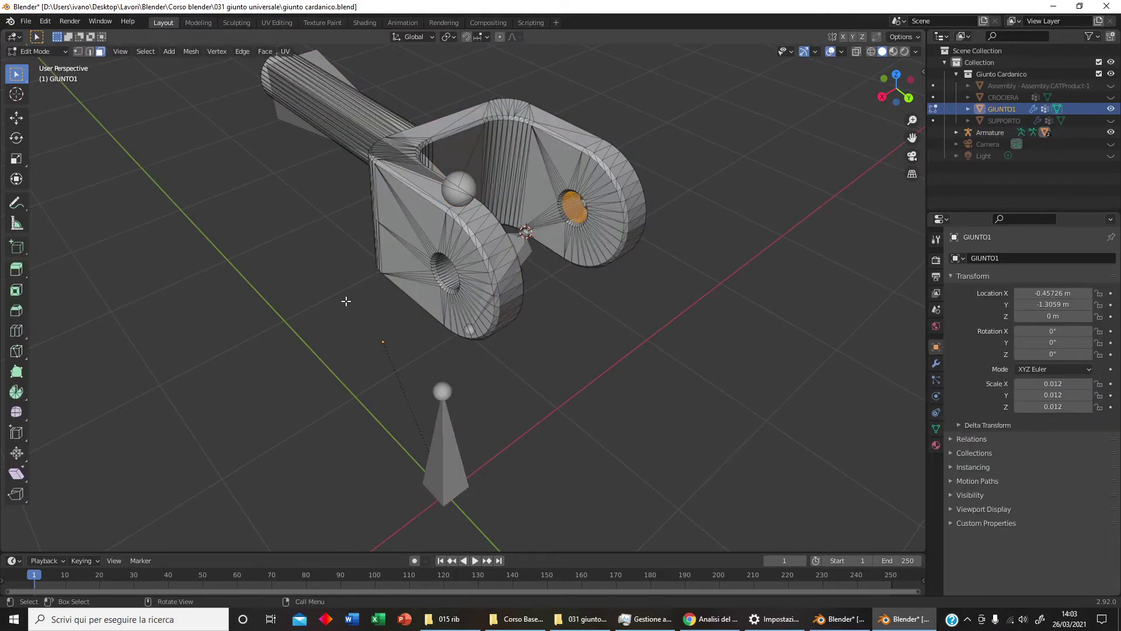
pyautogui.click(353, 307)
pyautogui.scroll(2, 506, 301)
pyautogui.scroll(2, 513, 293)
pyautogui.moveTo(514, 294); pyautogui.dragTo(520, 290, button='middle')
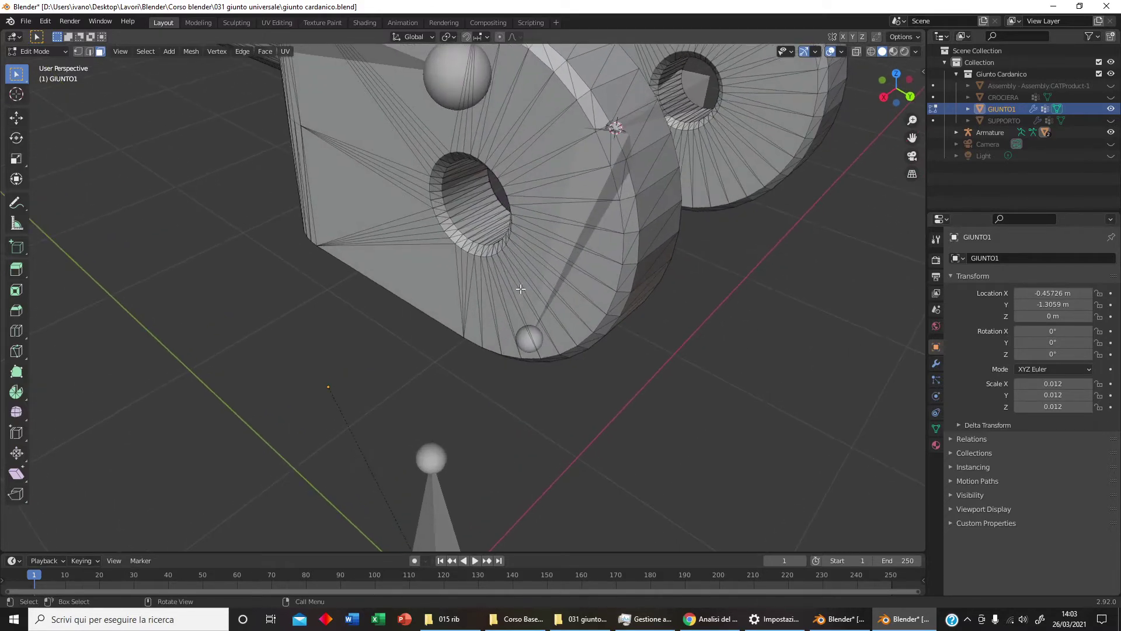
pyautogui.moveTo(455, 183); pyautogui.dragTo(483, 223)
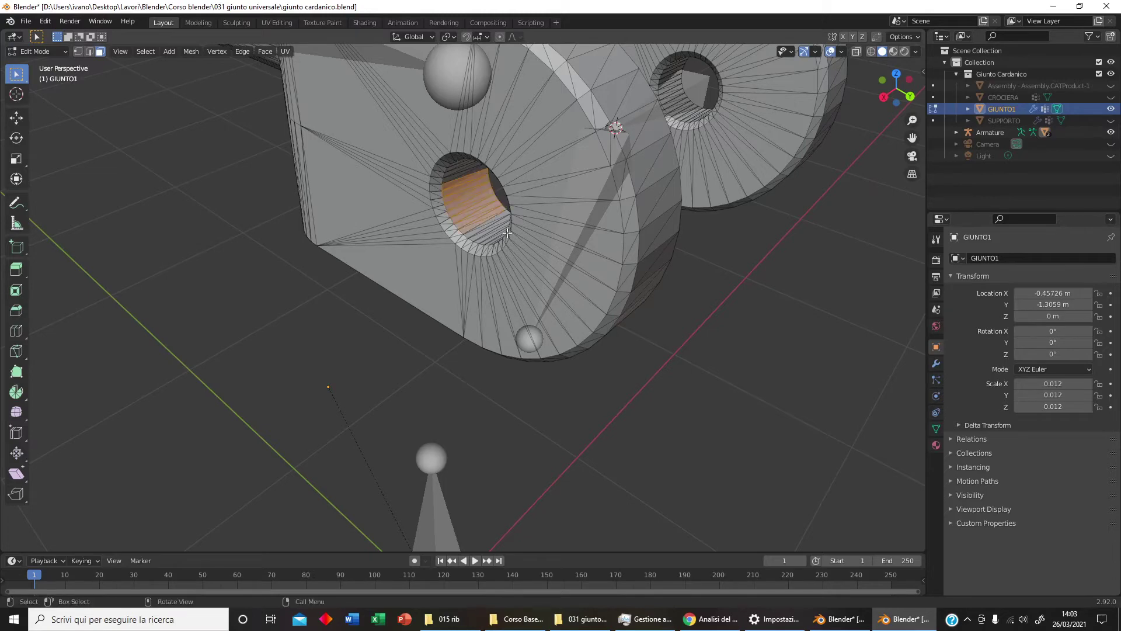
pyautogui.moveTo(484, 223); pyautogui.dragTo(571, 243, button='middle')
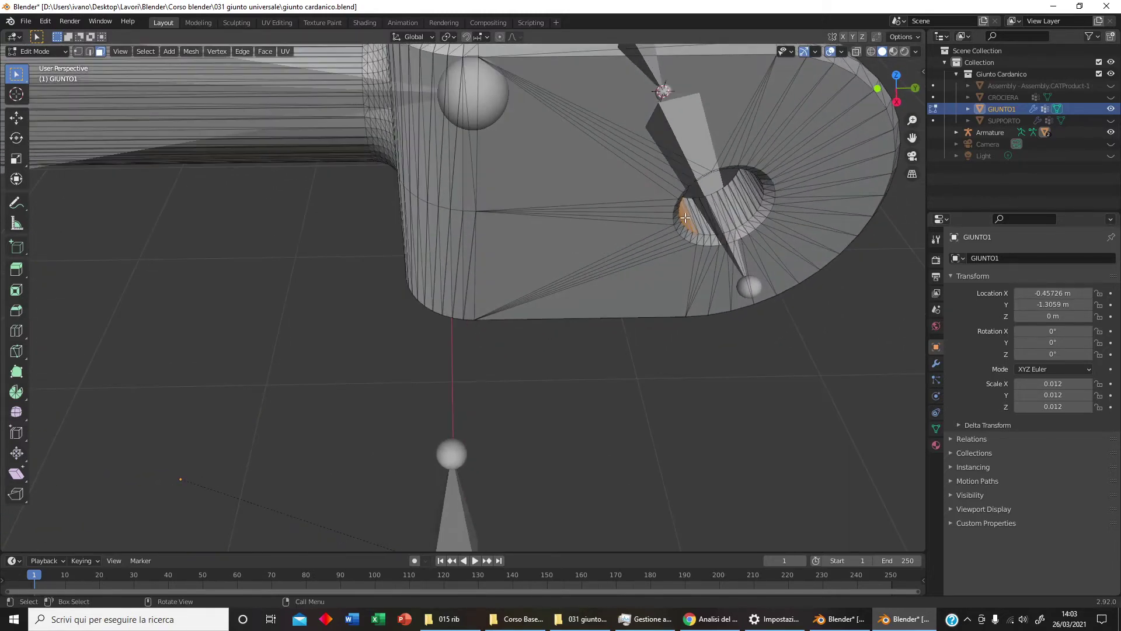
# Extend the face selection around the hole's inner wall to complete the ring
pyautogui.keyDown('ctrl'); pyautogui.click(737, 199); pyautogui.keyUp('ctrl')
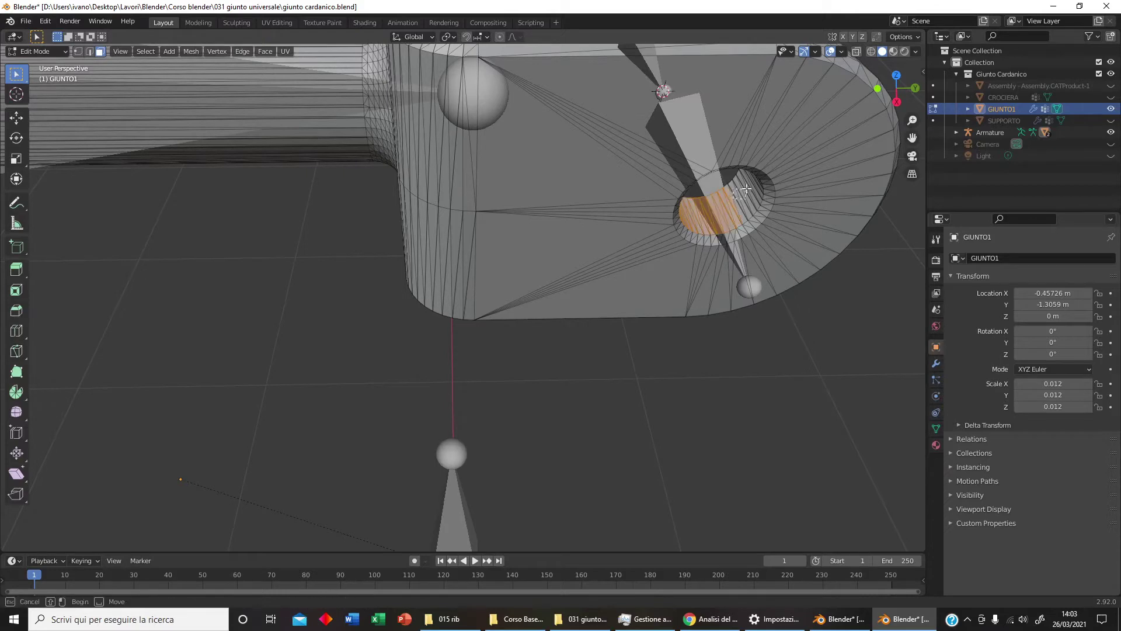
pyautogui.moveTo(775, 198); pyautogui.dragTo(831, 141, button='middle')
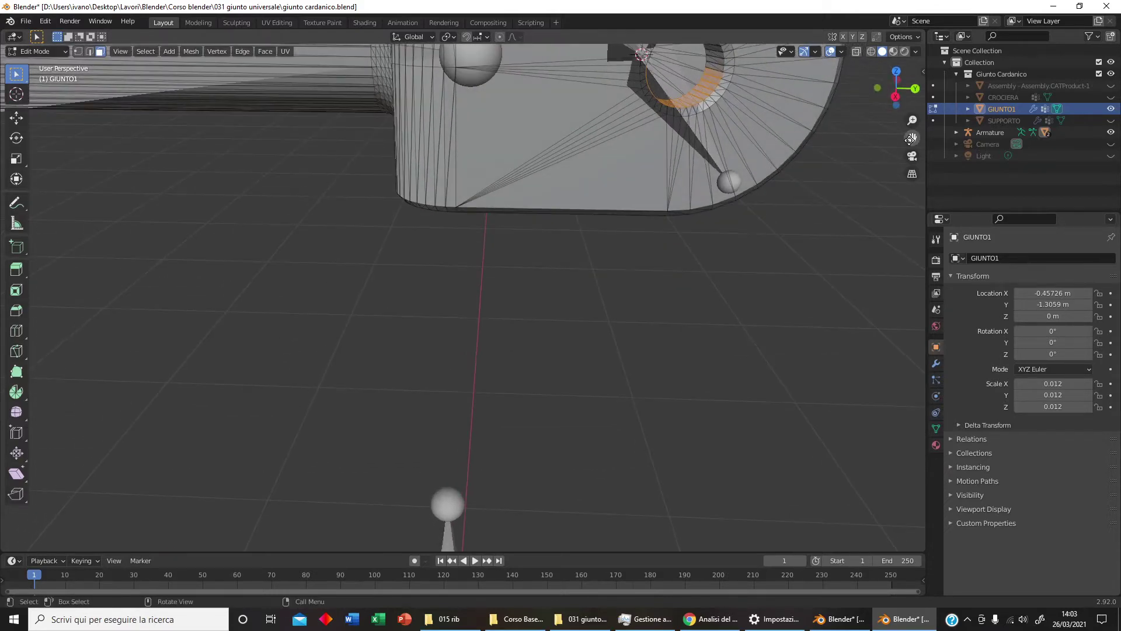
pyautogui.moveTo(912, 138); pyautogui.dragTo(591, 209, button='middle')
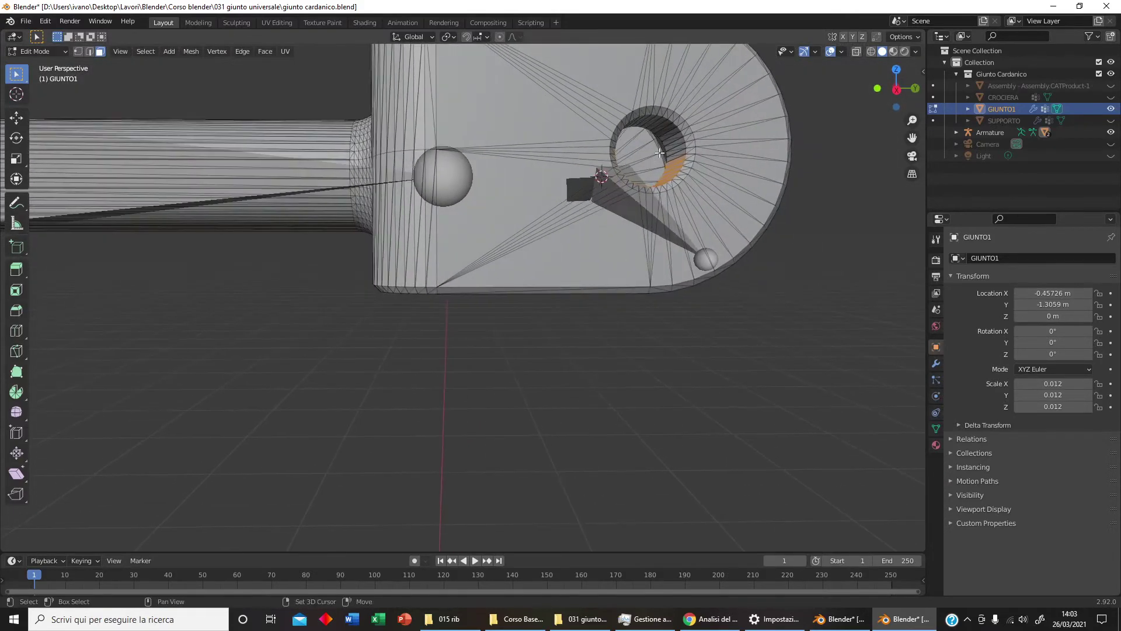
pyautogui.keyDown('ctrl'); pyautogui.click(672, 136); pyautogui.keyUp('ctrl')
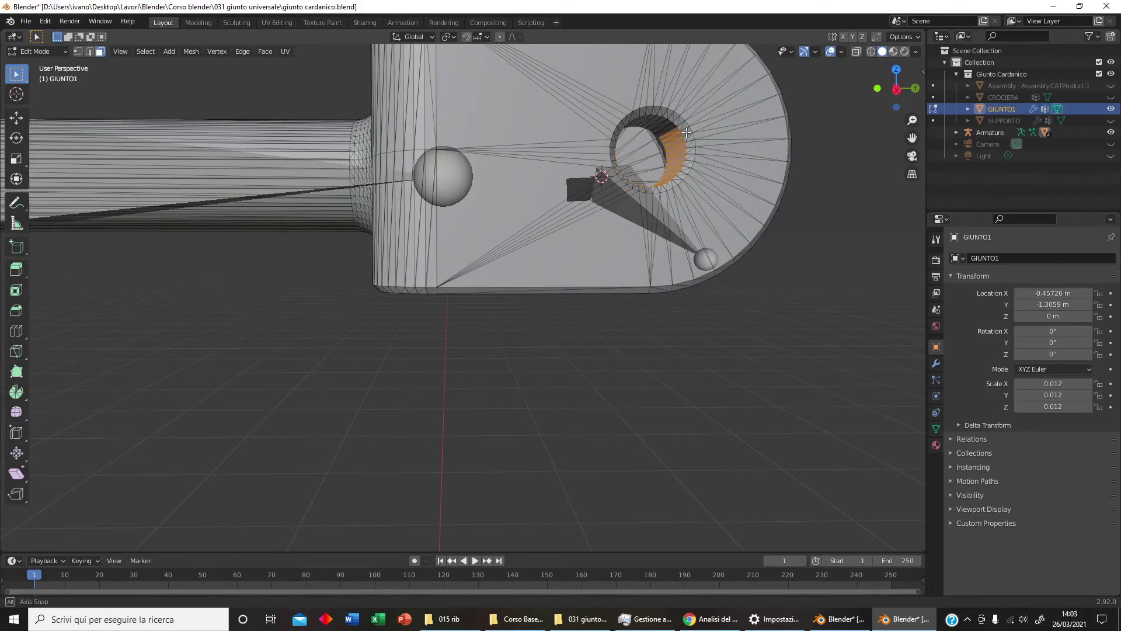
pyautogui.keyDown('shift'); pyautogui.moveTo(677, 161); pyautogui.dragTo(628, 113, button='middle'); pyautogui.keyUp('shift')
pyautogui.keyDown('ctrl'); pyautogui.click(604, 99); pyautogui.keyUp('ctrl')
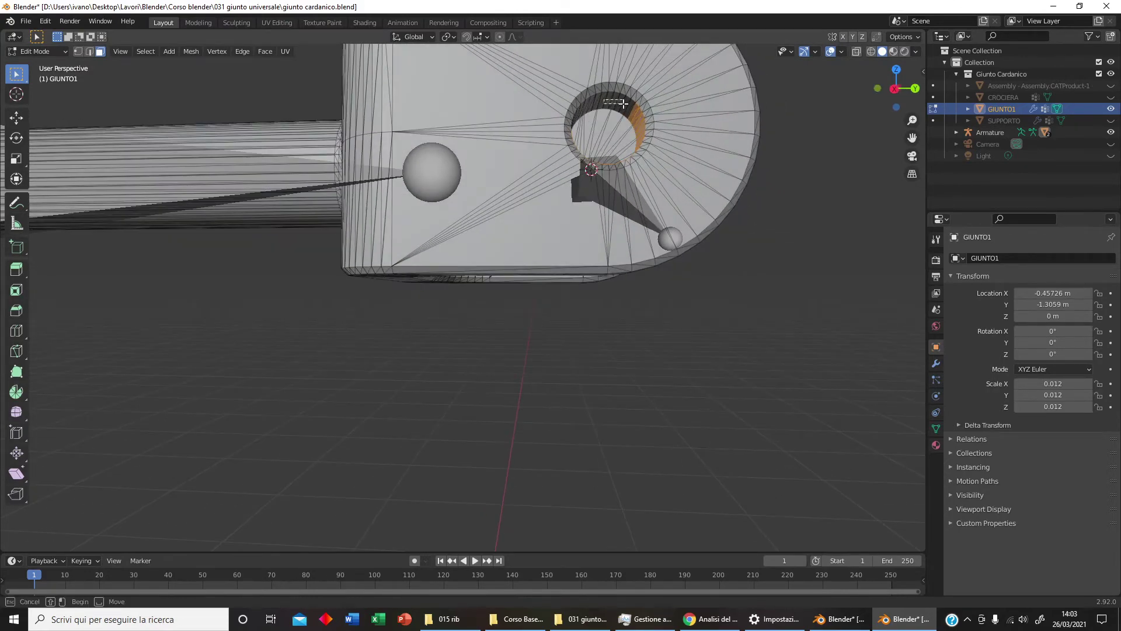
pyautogui.moveTo(630, 111); pyautogui.dragTo(514, 124, button='middle')
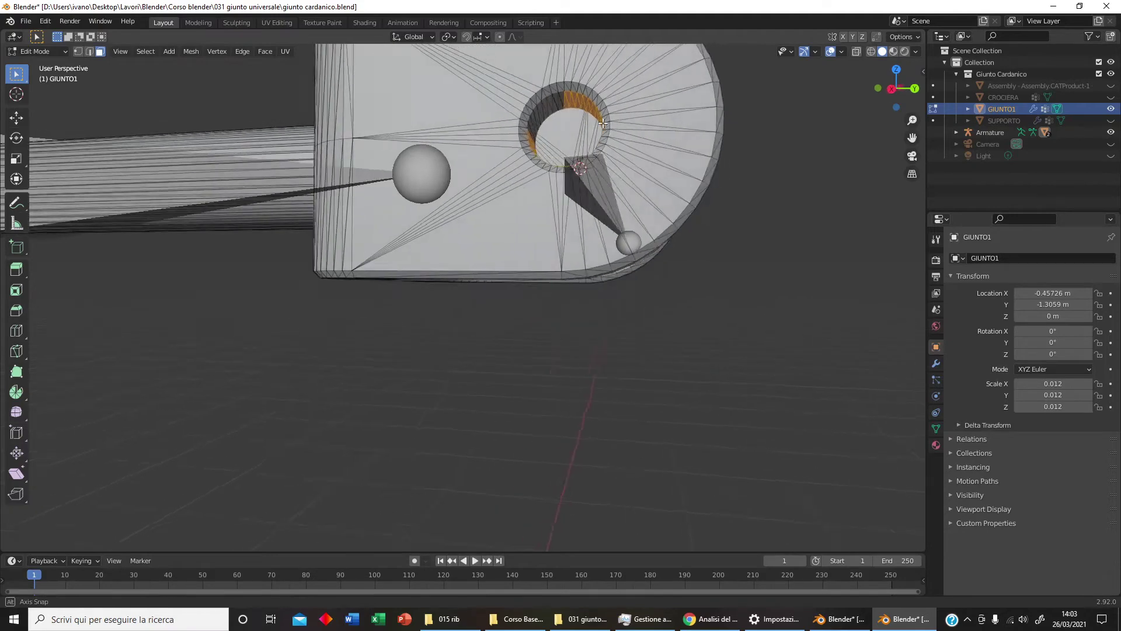
pyautogui.keyDown('shift'); pyautogui.click(513, 139); pyautogui.keyUp('shift')
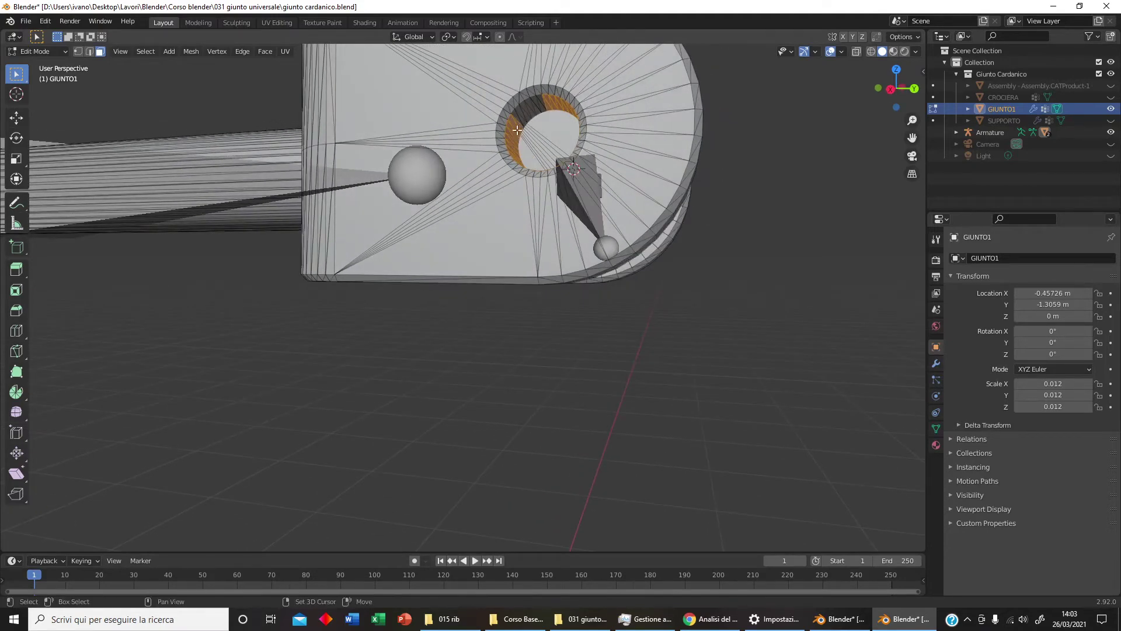
pyautogui.keyDown('shift'); pyautogui.click(521, 116); pyautogui.keyUp('shift')
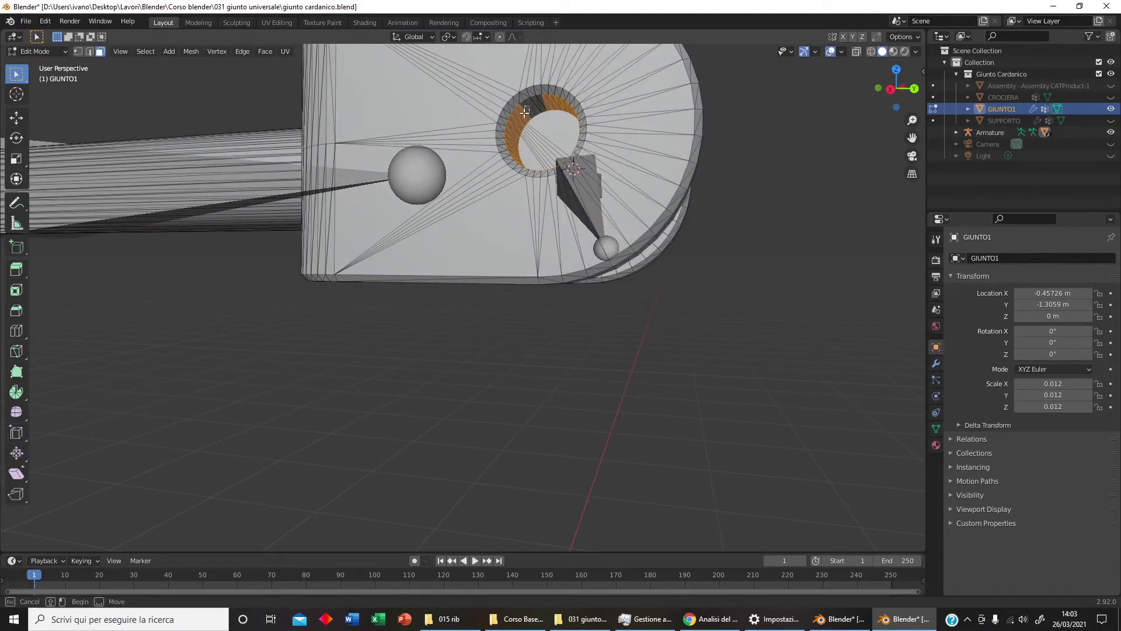
pyautogui.keyDown('shift'); pyautogui.click(528, 107); pyautogui.keyUp('shift')
pyautogui.keyDown('shift'); pyautogui.click(535, 104); pyautogui.keyUp('shift')
pyautogui.keyDown('shift'); pyautogui.click(542, 99); pyautogui.keyUp('shift')
pyautogui.scroll(-3, 505, 167)
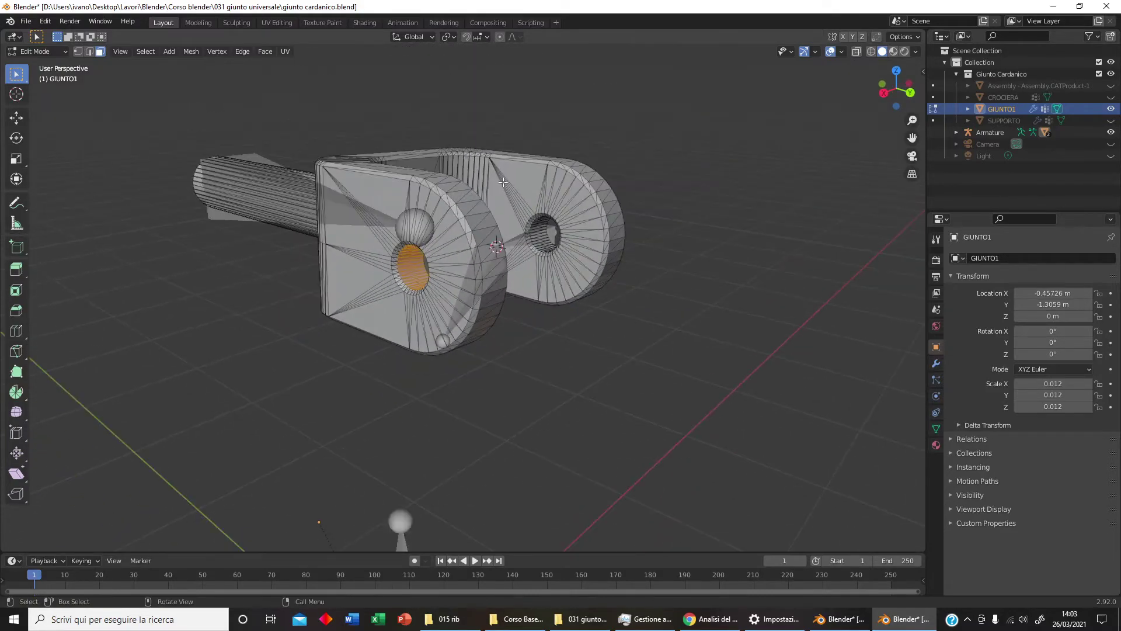
pyautogui.moveTo(505, 166)
pyautogui.mouseDown(button='middle')
pyautogui.moveTo(451, 206)
pyautogui.moveTo(588, 186)
pyautogui.moveTo(502, 192)
pyautogui.mouseUp(button='middle')
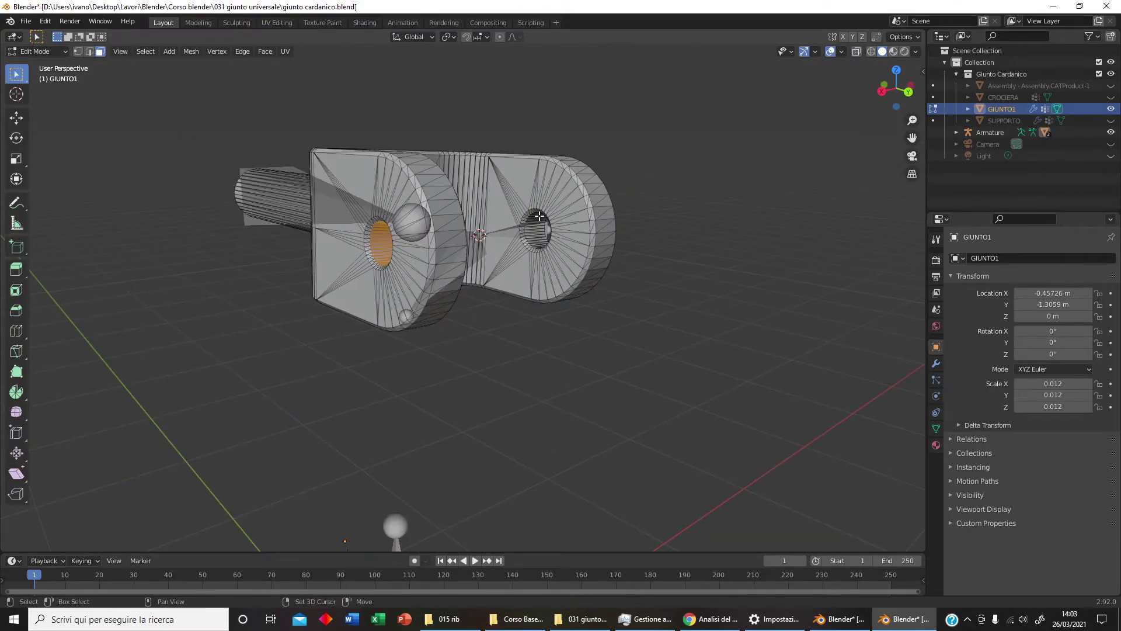
# Place the 3D cursor at the centre of the selected hole faces
pyautogui.hotkey('shift', 's')
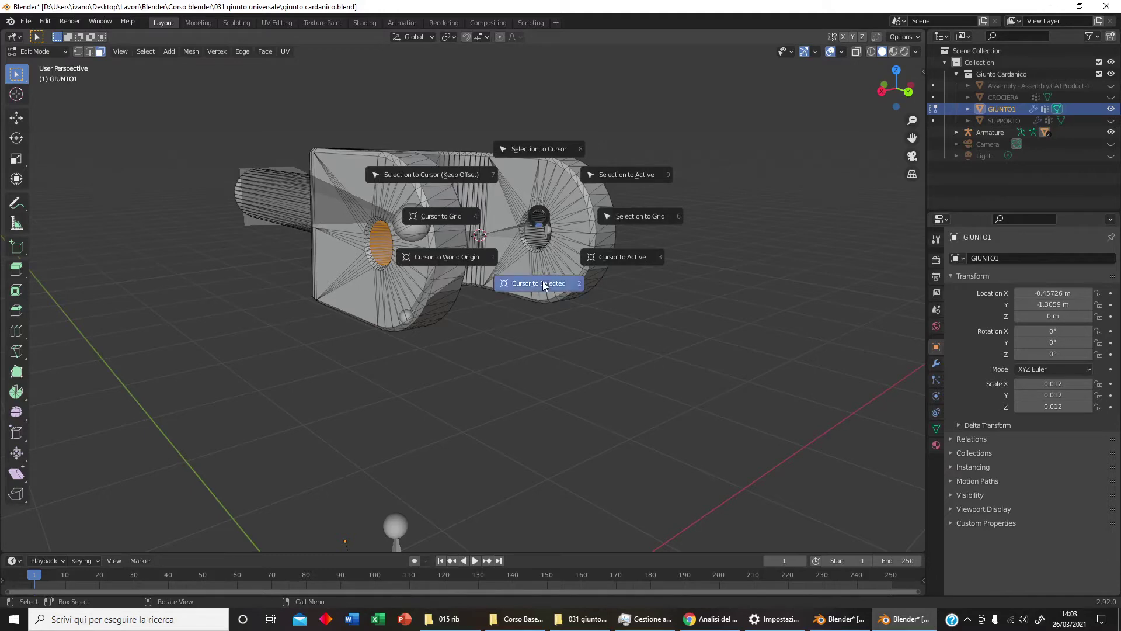
pyautogui.click(543, 284)
pyautogui.moveTo(544, 285); pyautogui.dragTo(497, 302, button='middle')
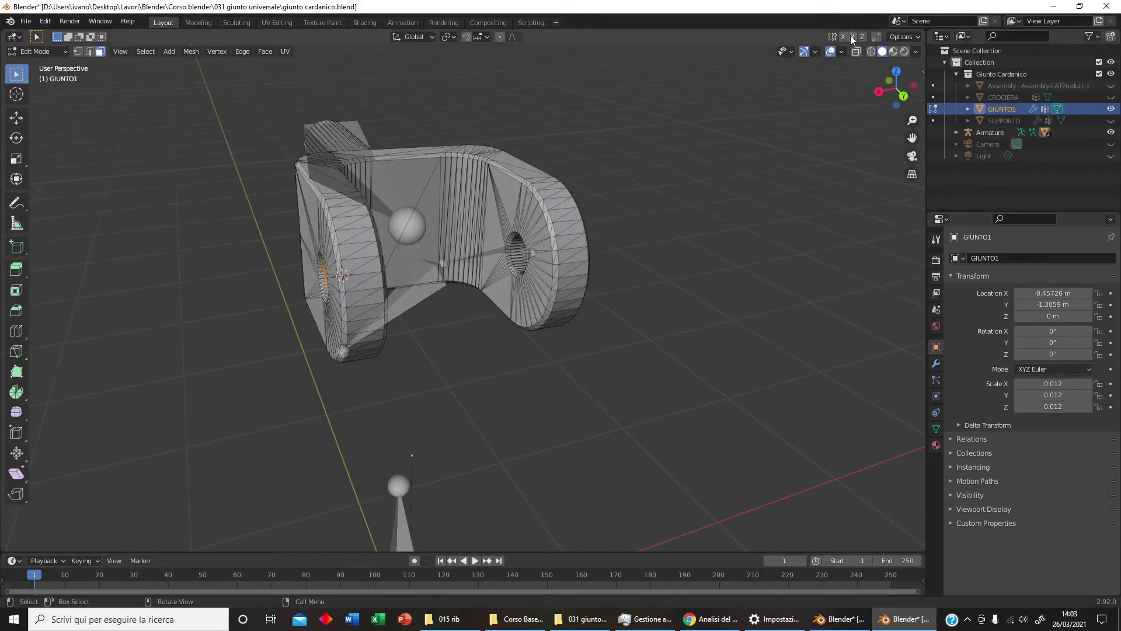
# Snap the GIUNTO1.002 bone end to the cursor at the hole centre
pyautogui.press('Tab')
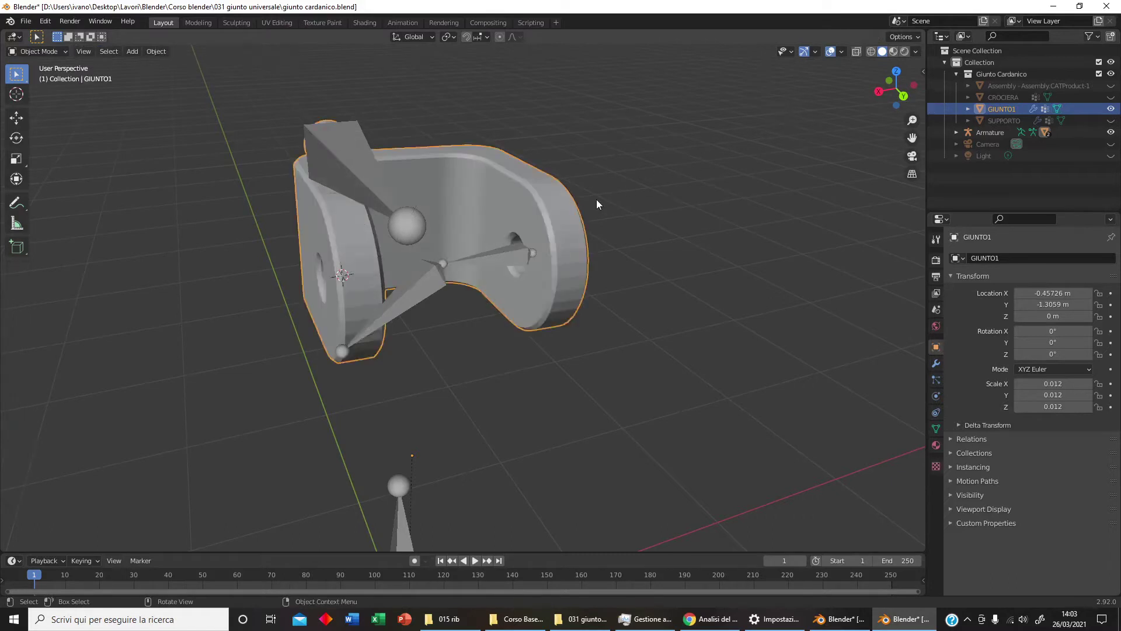
pyautogui.click(434, 284)
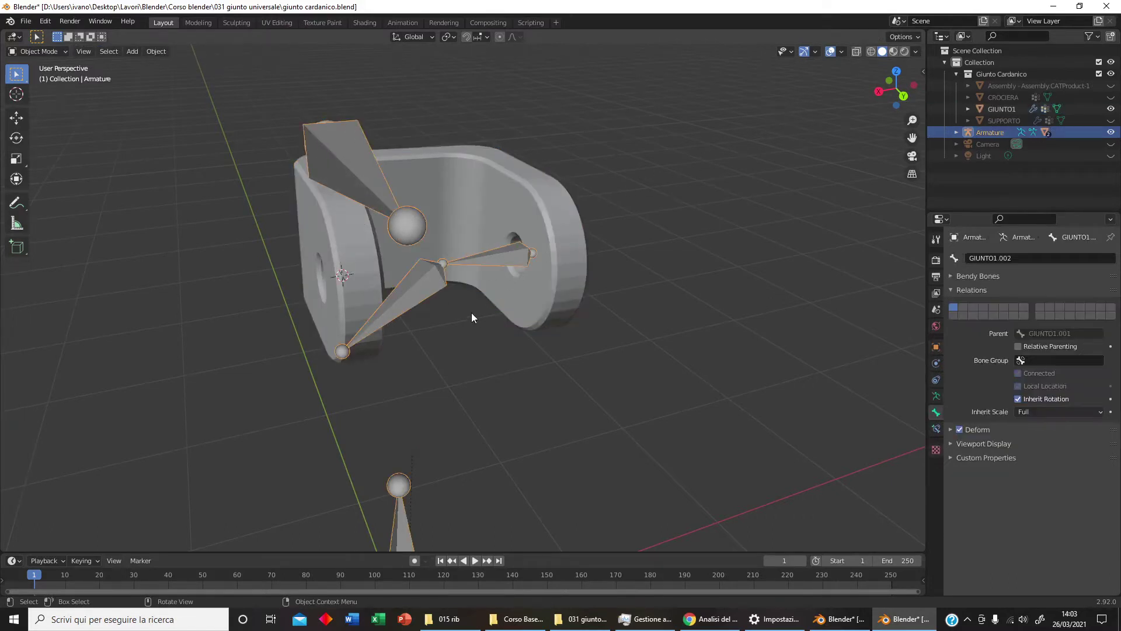
pyautogui.press('Tab')
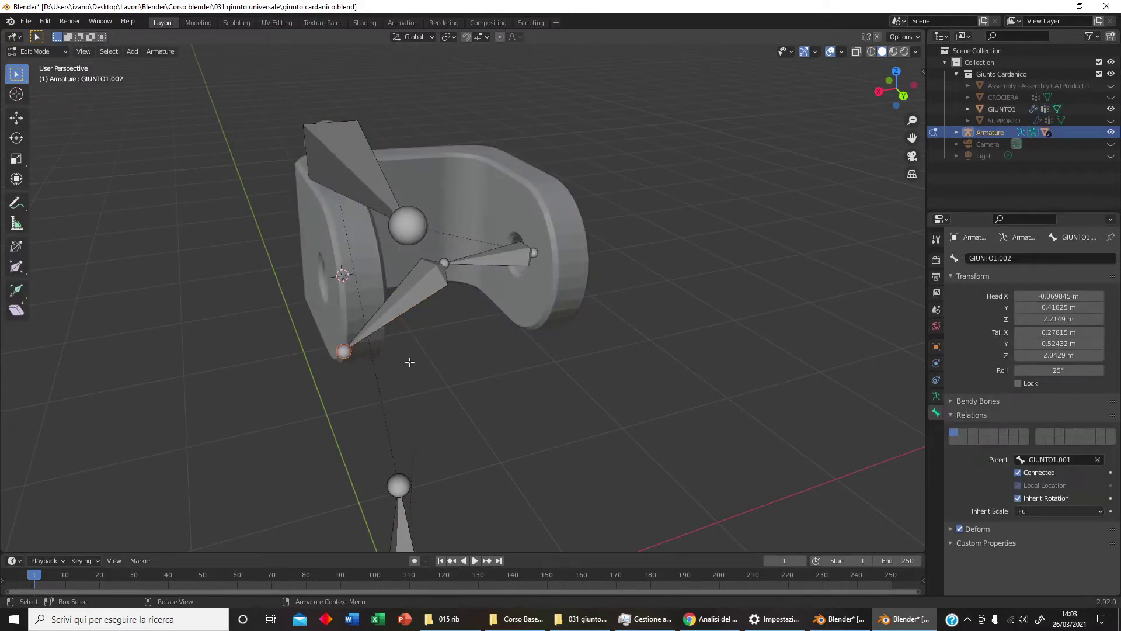
pyautogui.hotkey('shift', 's')
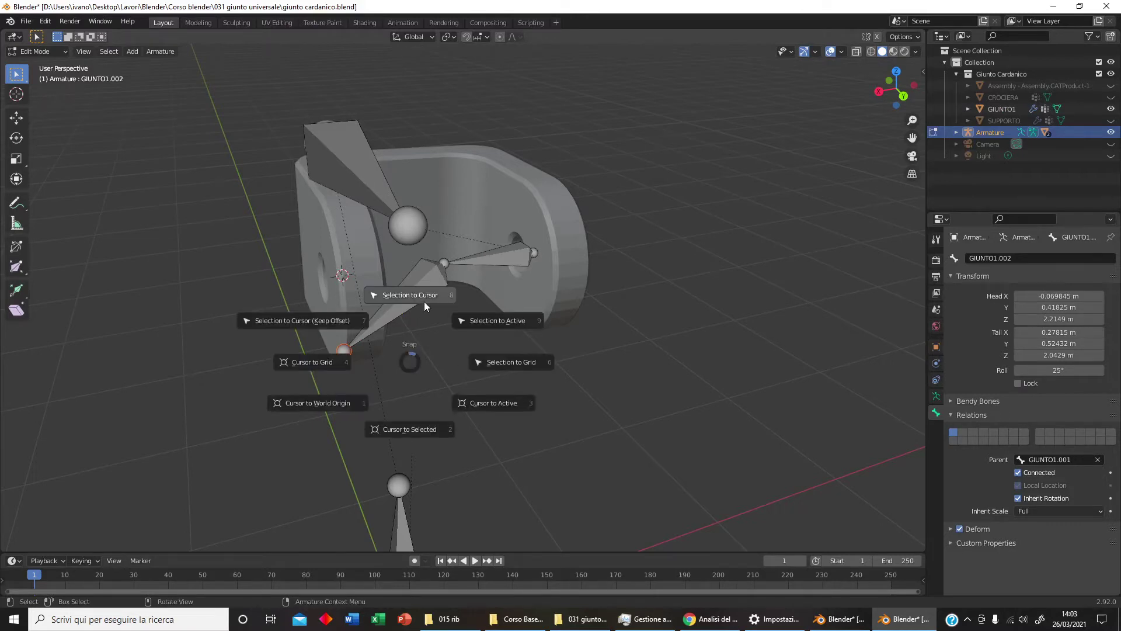
pyautogui.click(425, 299)
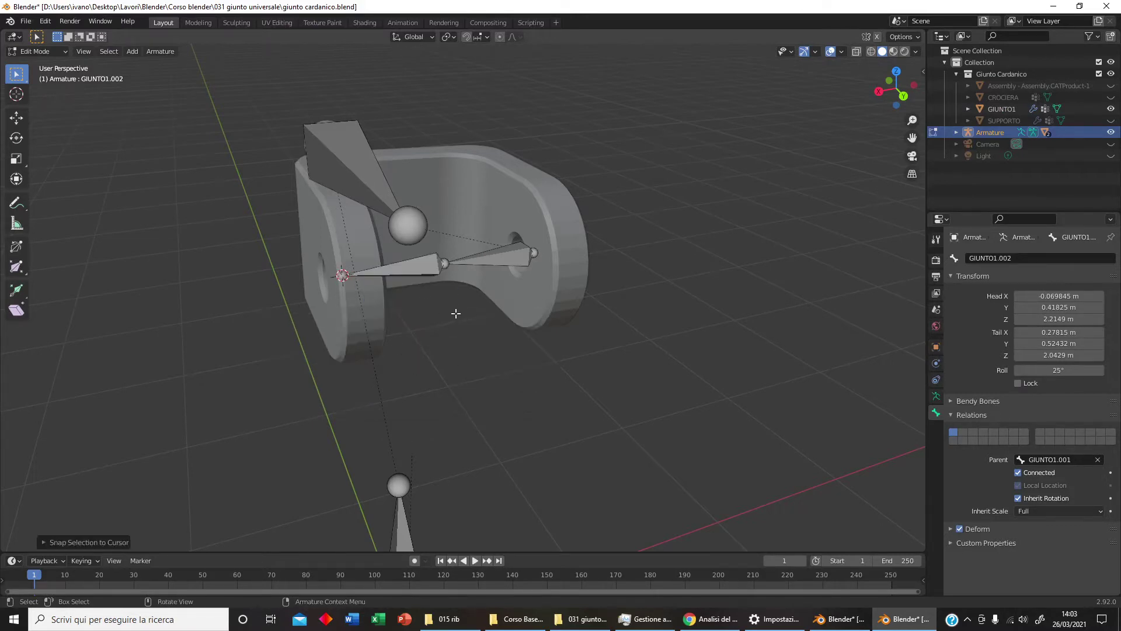
pyautogui.moveTo(453, 313)
pyautogui.mouseDown(button='middle')
pyautogui.moveTo(435, 314)
pyautogui.moveTo(432, 290)
pyautogui.moveTo(440, 307)
pyautogui.mouseUp(button='middle')
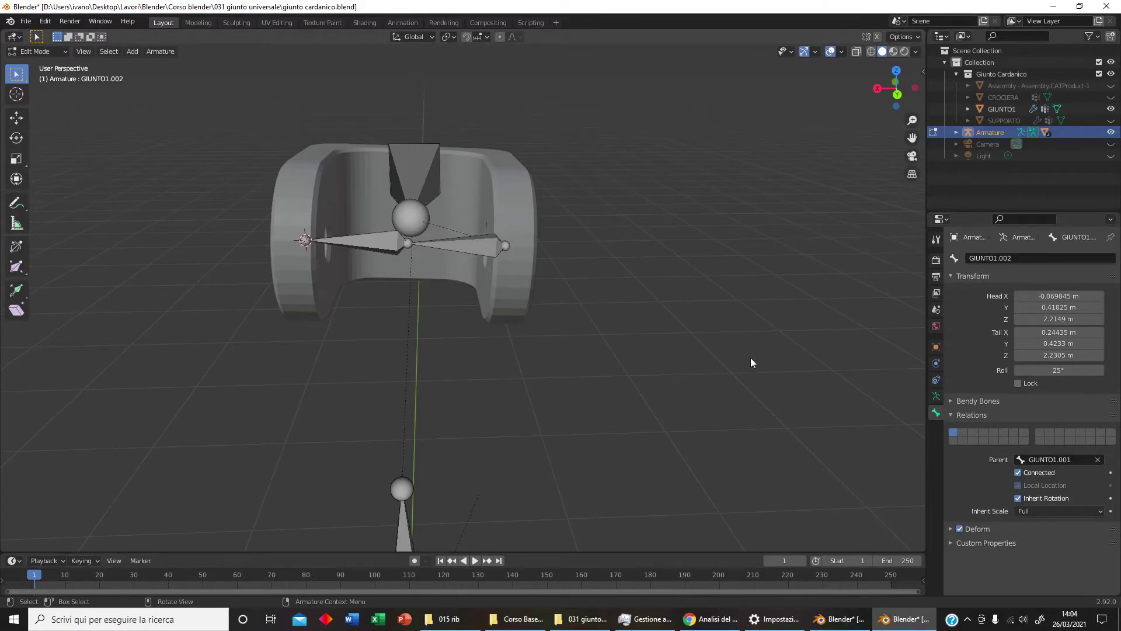
# Extrude connected bone GIUNTO1.003 upward from GIUNTO1.001, its tail at Z 2.4547 m
pyautogui.moveTo(535, 340)
pyautogui.mouseDown(button='middle')
pyautogui.moveTo(550, 344)
pyautogui.moveTo(483, 314)
pyautogui.mouseUp(button='middle')
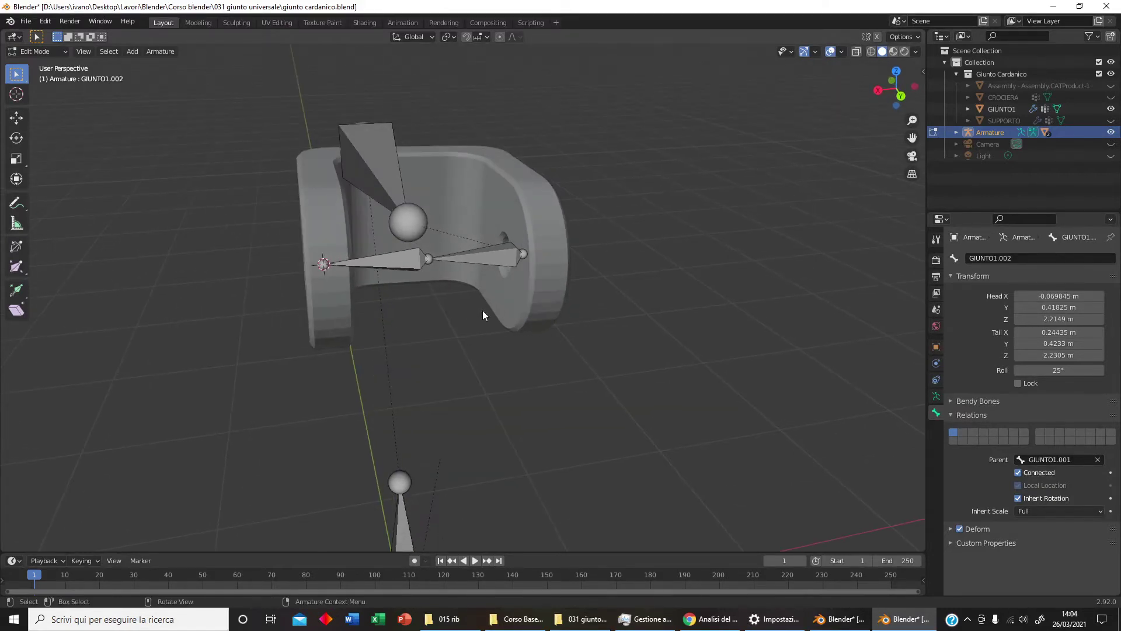
pyautogui.click(443, 258)
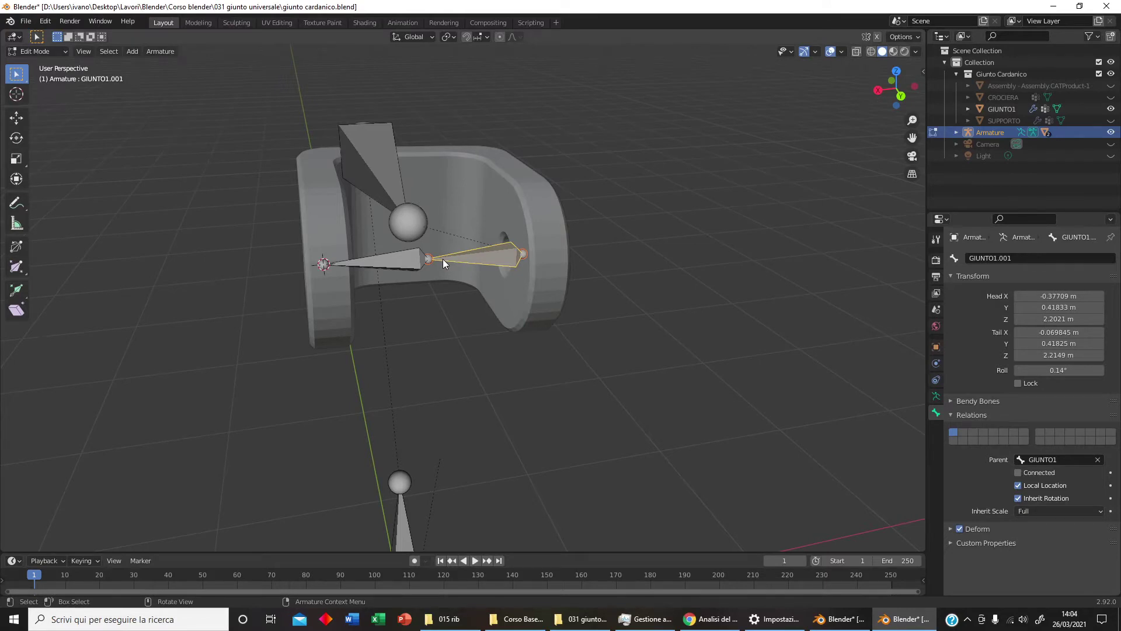
pyautogui.press('e')
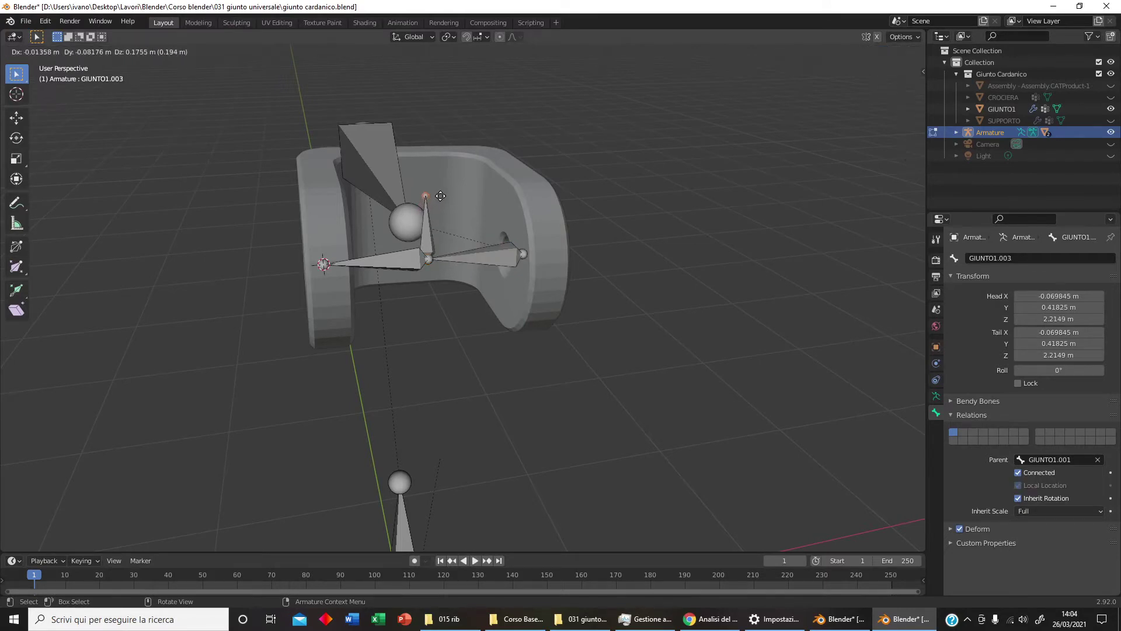
pyautogui.click(441, 182)
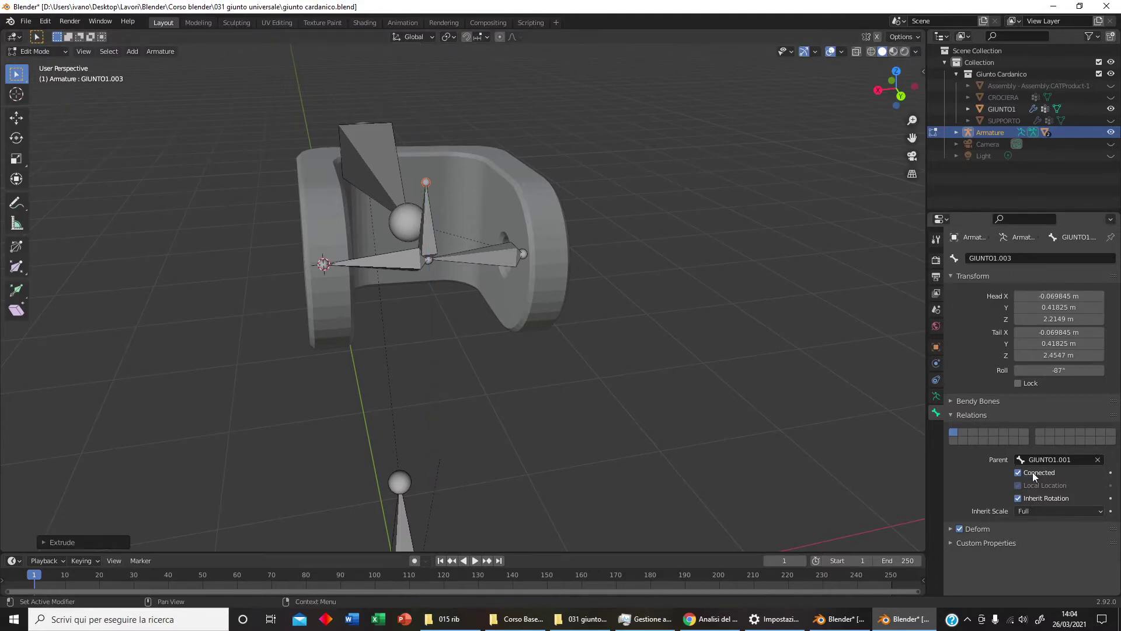
pyautogui.moveTo(640, 395)
pyautogui.mouseDown(button='middle')
pyautogui.moveTo(586, 386)
pyautogui.moveTo(708, 400)
pyautogui.mouseUp(button='middle')
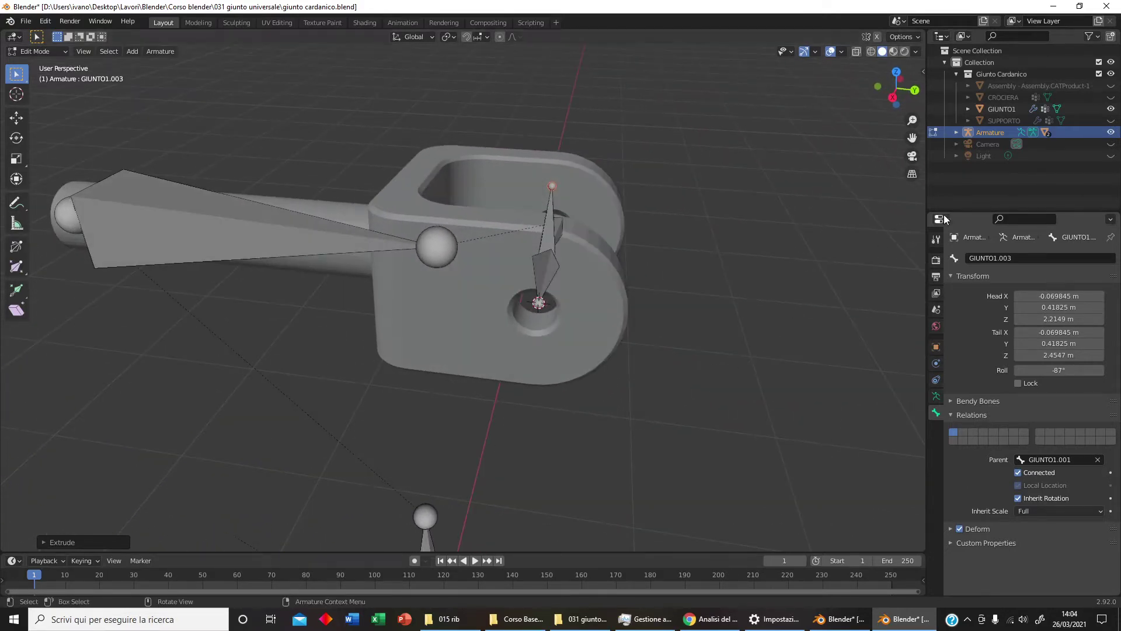
# Unhide Assembly and open the second yoke in Edit Mode with everything deselected
pyautogui.click(1111, 85)
pyautogui.moveTo(818, 152); pyautogui.dragTo(794, 201, button='middle')
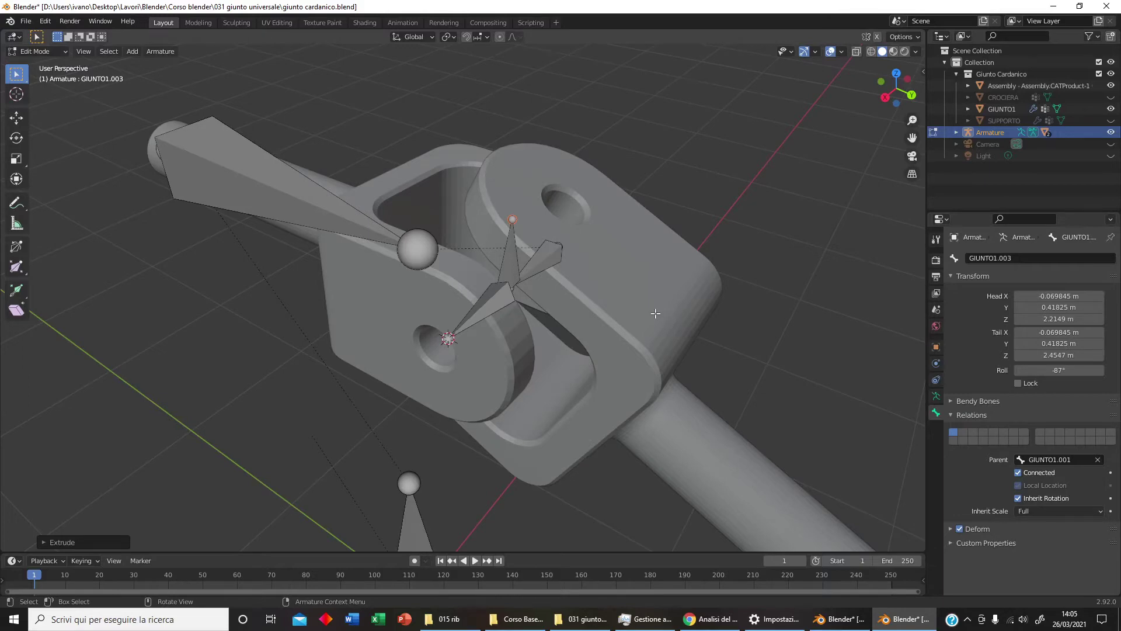
pyautogui.press('Tab')
pyautogui.click(652, 339)
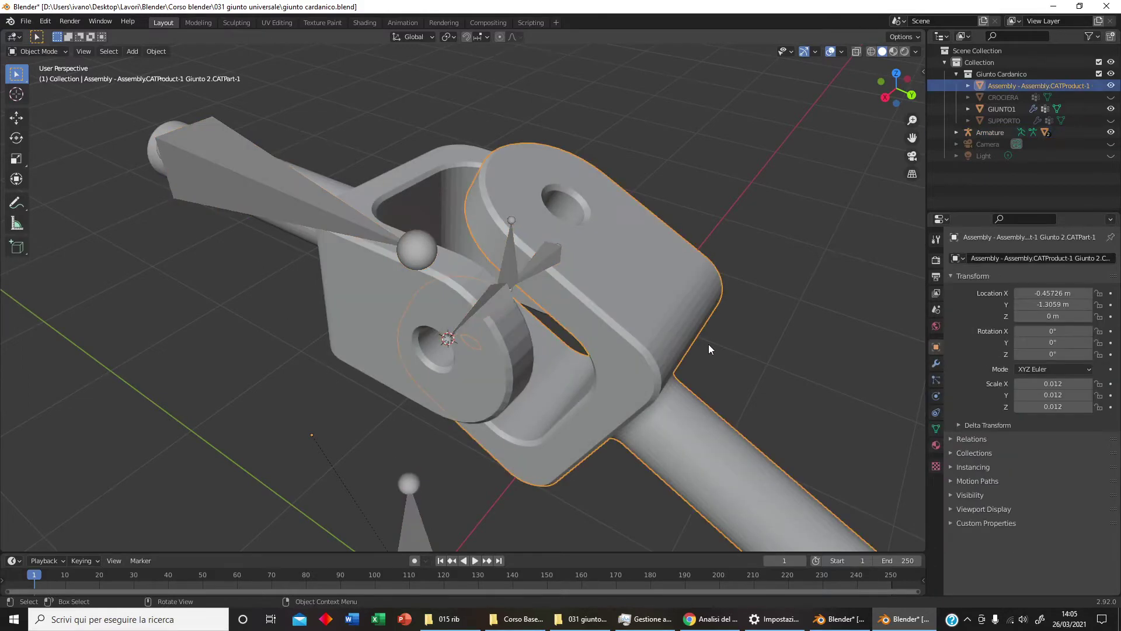
pyautogui.press('Tab')
pyautogui.moveTo(709, 350); pyautogui.dragTo(721, 329, button='middle')
pyautogui.hotkey('alt', 'a')
# Select the upper and lower inner faces of the second yoke's pin hole
pyautogui.scroll(5, 653, 307)
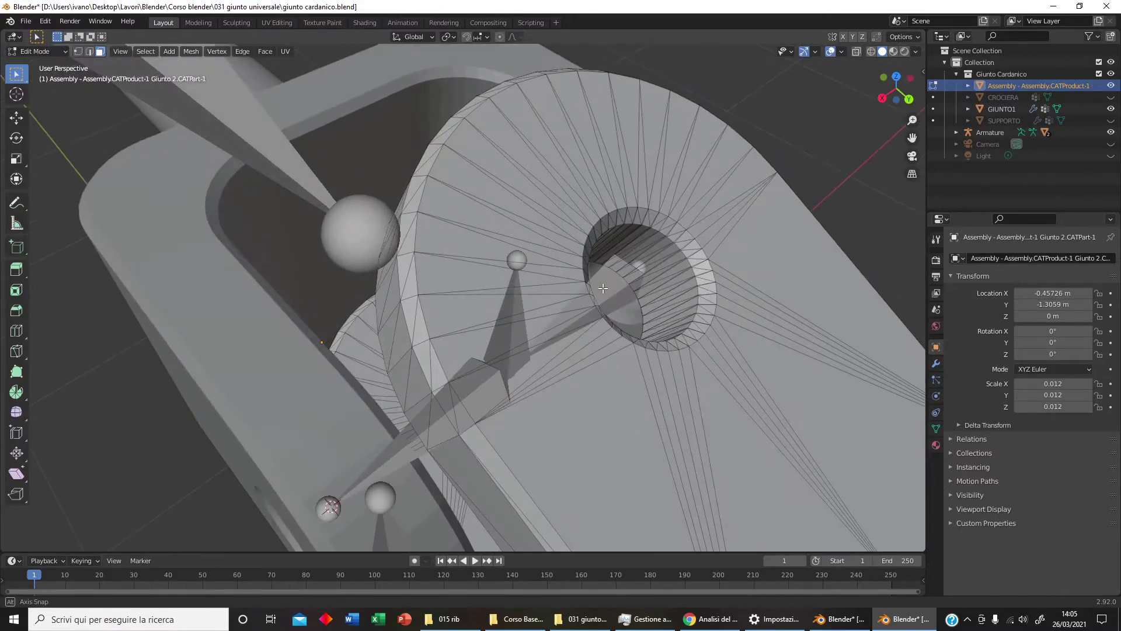
pyautogui.moveTo(613, 278); pyautogui.dragTo(653, 280, button='middle')
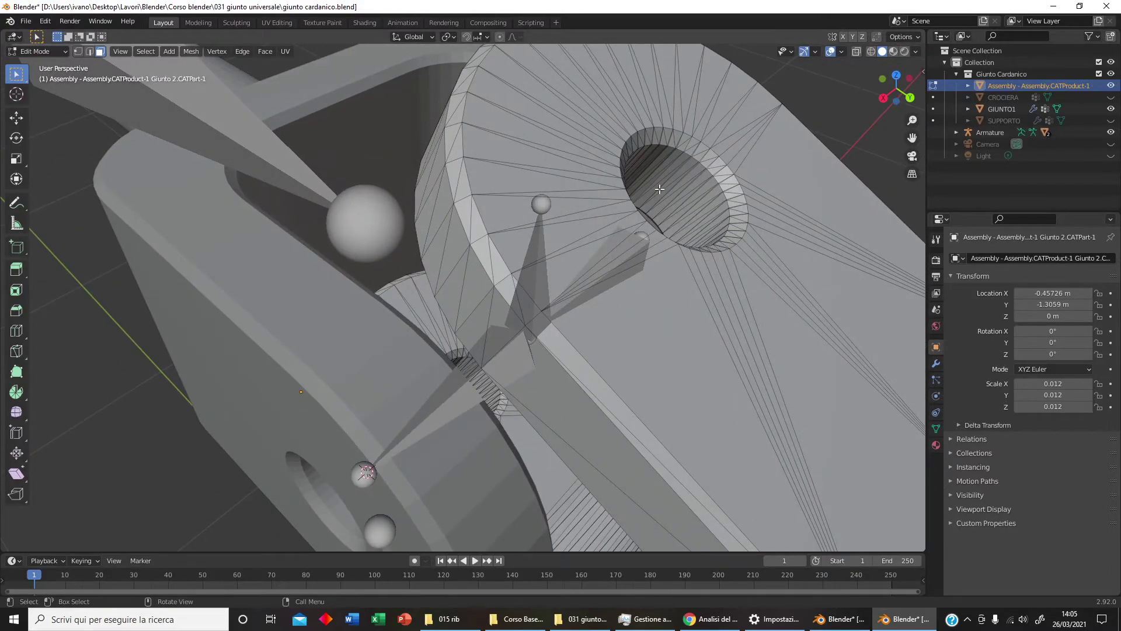
pyautogui.keyDown('alt'); pyautogui.click(703, 222); pyautogui.keyUp('alt')
pyautogui.moveTo(703, 222); pyautogui.dragTo(530, 173, button='middle')
pyautogui.moveTo(478, 181); pyautogui.dragTo(545, 190)
pyautogui.moveTo(546, 190)
pyautogui.mouseDown(button='middle')
pyautogui.moveTo(246, 124)
pyautogui.moveTo(202, 201)
pyautogui.moveTo(195, 306)
pyautogui.mouseUp(button='middle')
pyautogui.keyDown('shift'); pyautogui.click(246, 123); pyautogui.keyUp('shift')
pyautogui.keyDown('shift'); pyautogui.click(231, 140); pyautogui.keyUp('shift')
pyautogui.keyDown('shift'); pyautogui.click(192, 207); pyautogui.keyUp('shift')
pyautogui.keyDown('shift'); pyautogui.click(175, 228); pyautogui.keyUp('shift')
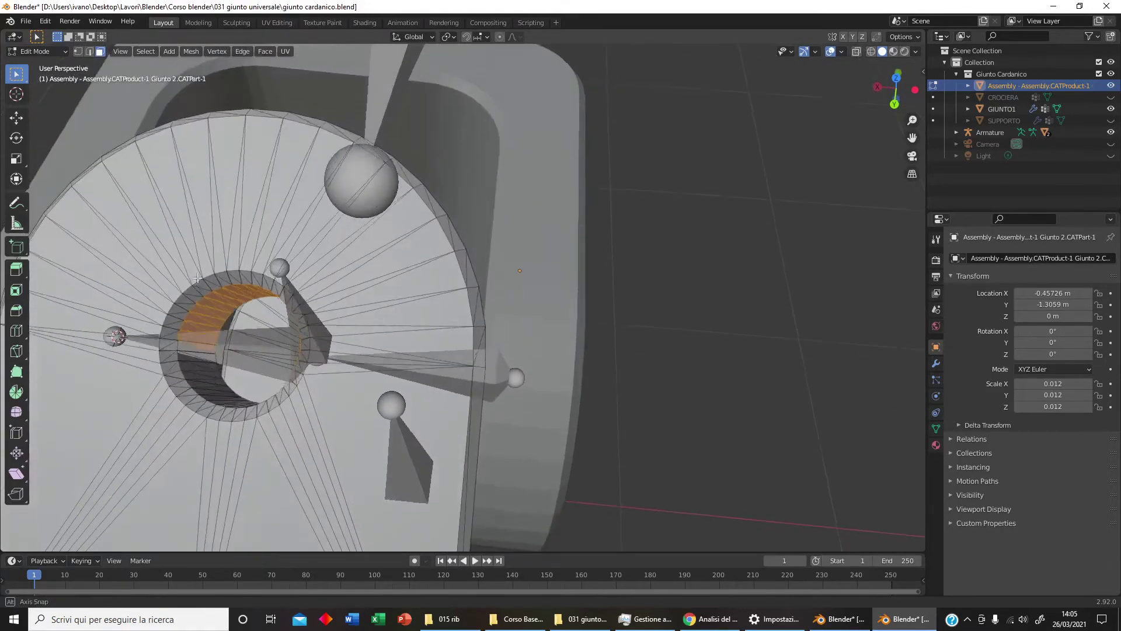
pyautogui.keyDown('shift'); pyautogui.click(184, 420); pyautogui.keyUp('shift')
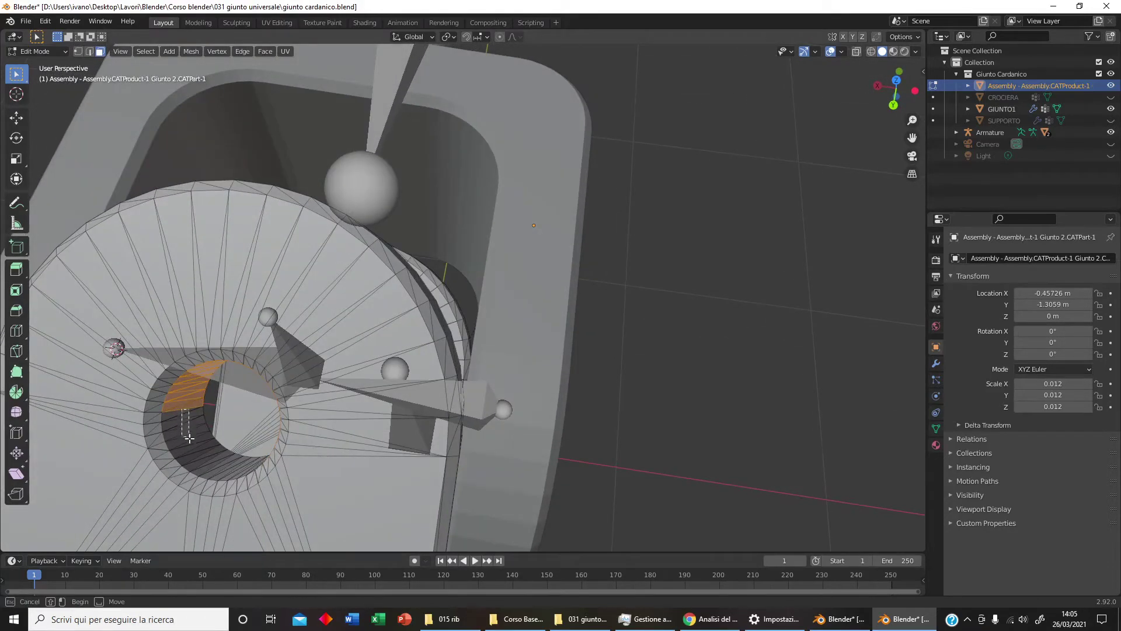
pyautogui.keyDown('shift'); pyautogui.click(193, 452); pyautogui.keyUp('shift')
pyautogui.keyDown('shift'); pyautogui.click(196, 454); pyautogui.keyUp('shift')
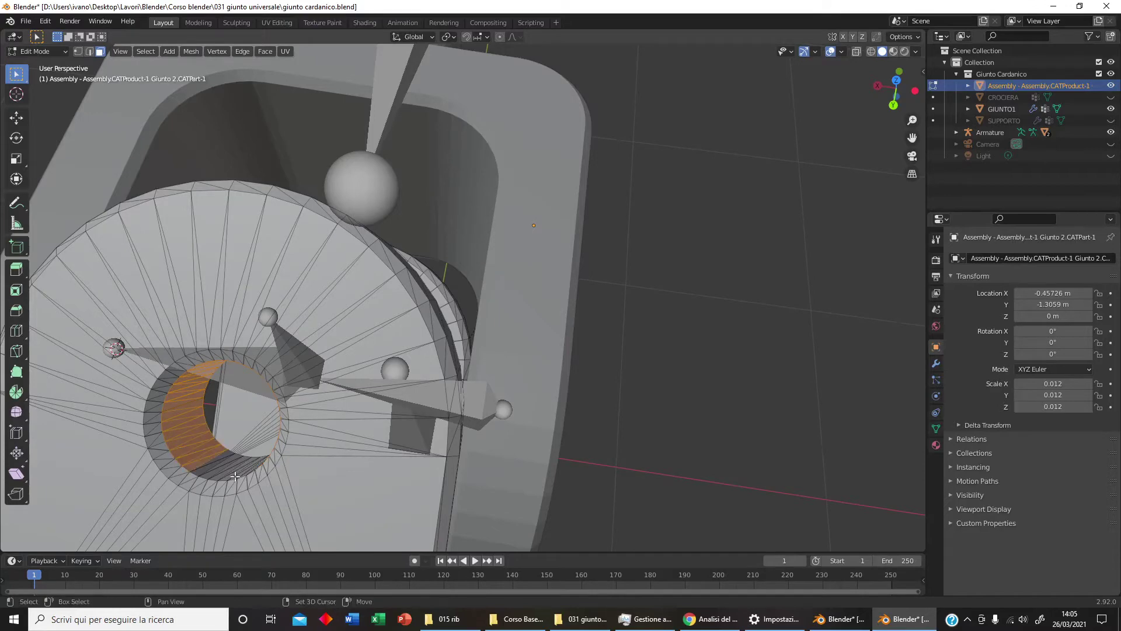
# Add the remaining hole-wall faces, box-selecting along the hole's lower edge
pyautogui.moveTo(202, 463)
pyautogui.mouseDown(button='middle')
pyautogui.moveTo(276, 476)
pyautogui.moveTo(531, 476)
pyautogui.mouseUp(button='middle')
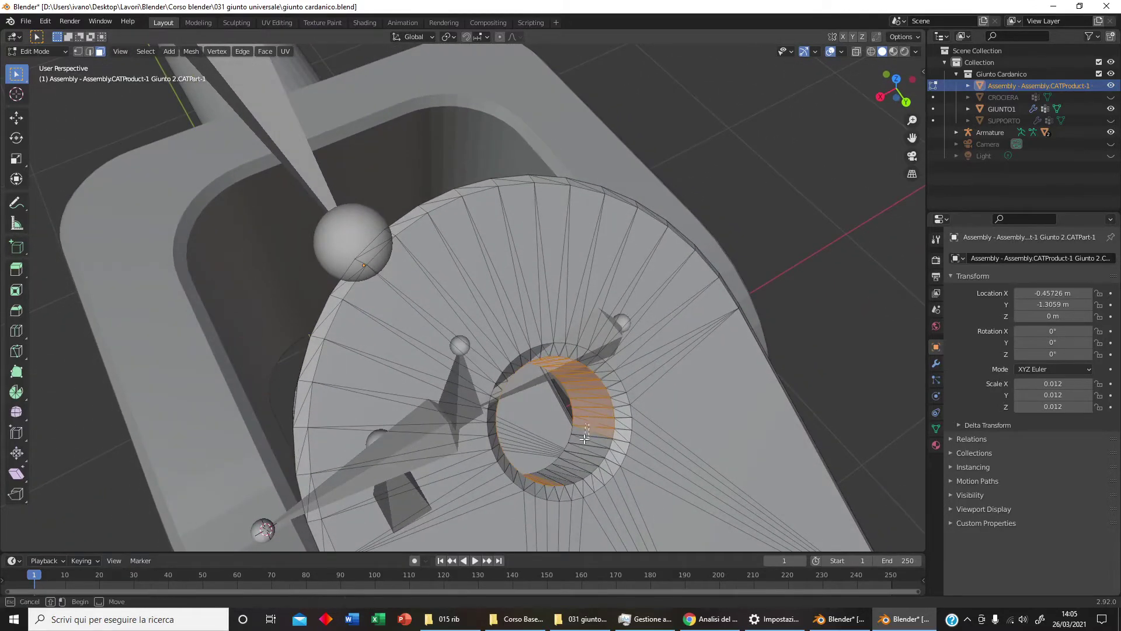
pyautogui.keyDown('shift'); pyautogui.click(573, 456); pyautogui.keyUp('shift')
pyautogui.keyDown('shift'); pyautogui.click(568, 464); pyautogui.keyUp('shift')
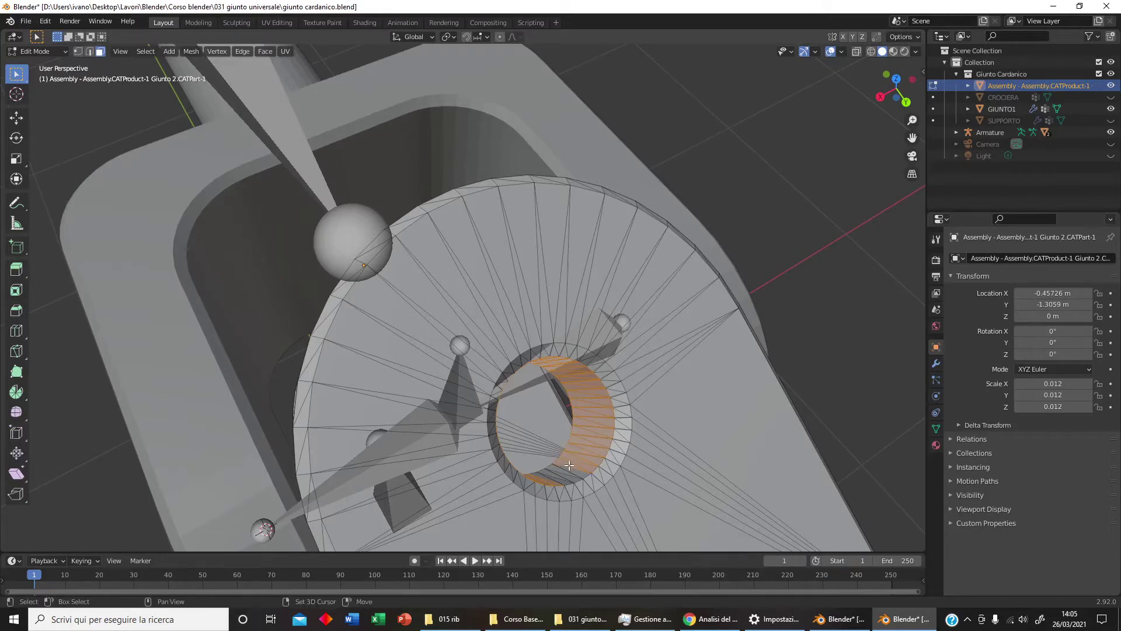
pyautogui.press('b')
pyautogui.moveTo(553, 476); pyautogui.dragTo(584, 483)
pyautogui.moveTo(584, 483)
pyautogui.mouseDown(button='middle')
pyautogui.moveTo(421, 518)
pyautogui.moveTo(531, 520)
pyautogui.moveTo(483, 350)
pyautogui.moveTo(525, 450)
pyautogui.moveTo(684, 370)
pyautogui.moveTo(657, 356)
pyautogui.mouseUp(button='middle')
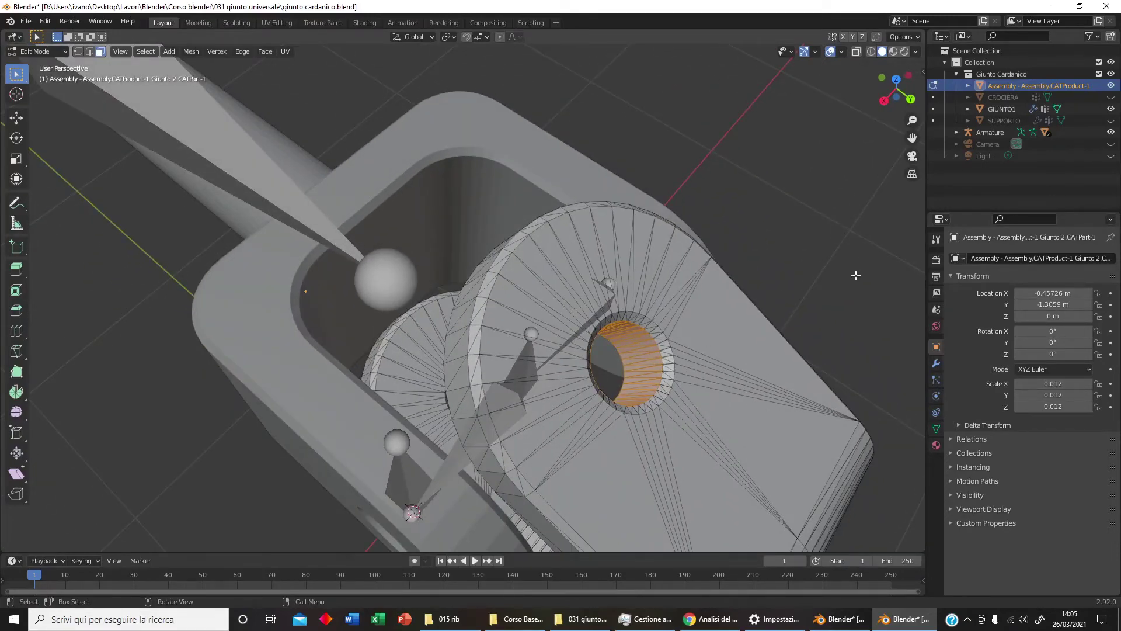
# Put the 3D cursor at the hole centre and reselect the armature in Object Mode
pyautogui.hotkey('shift', 's')
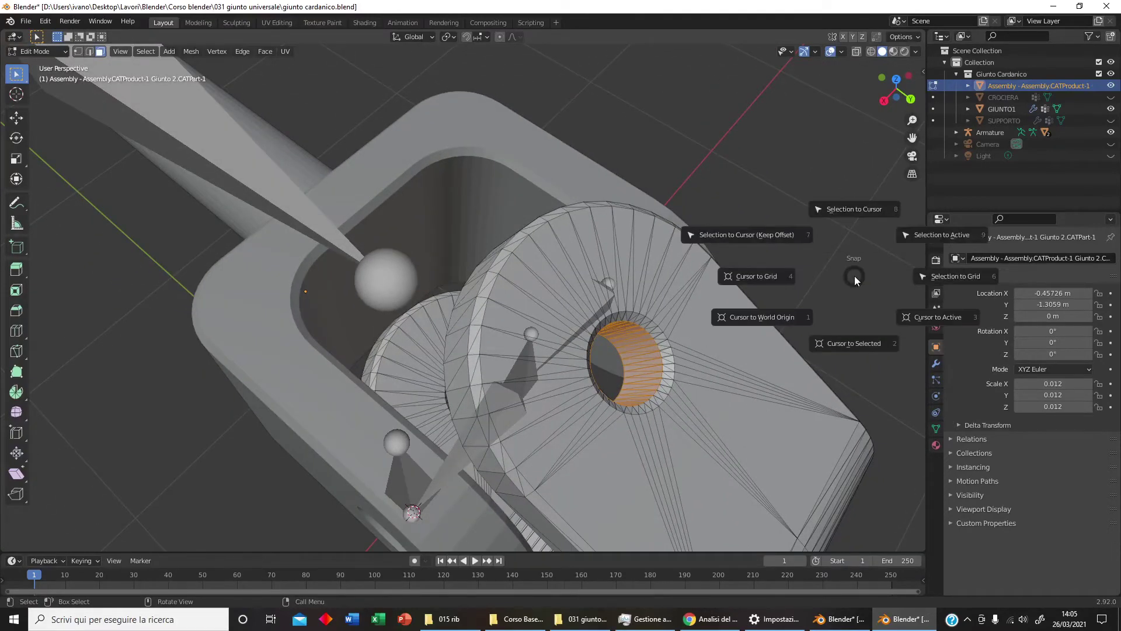
pyautogui.click(857, 343)
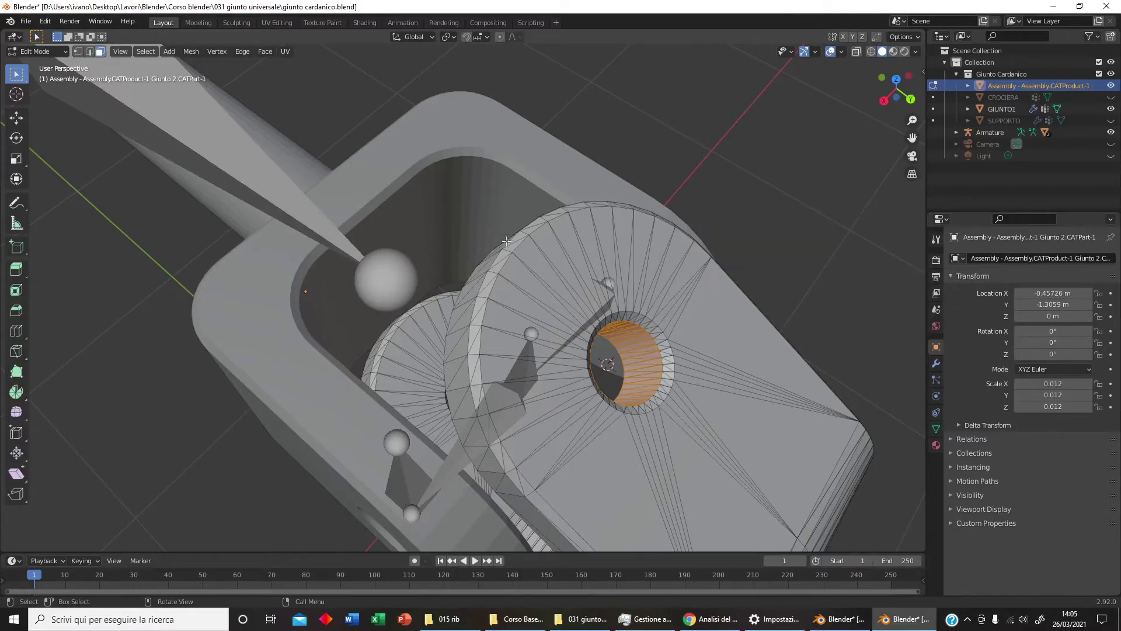
pyautogui.moveTo(450, 233); pyautogui.dragTo(718, 233, button='middle')
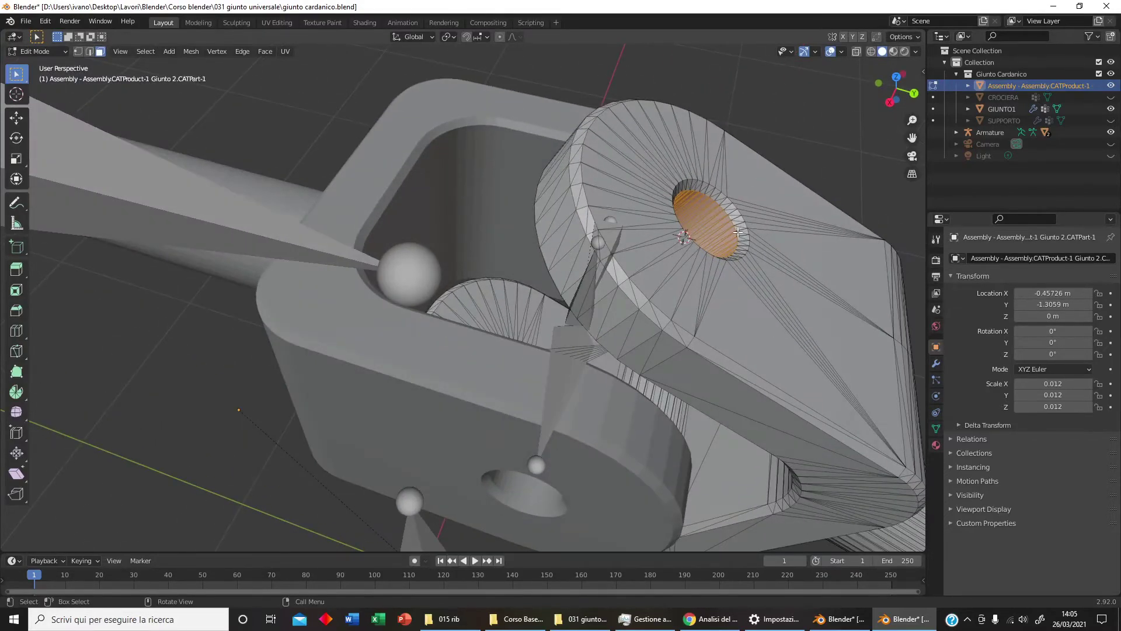
pyautogui.press('Tab')
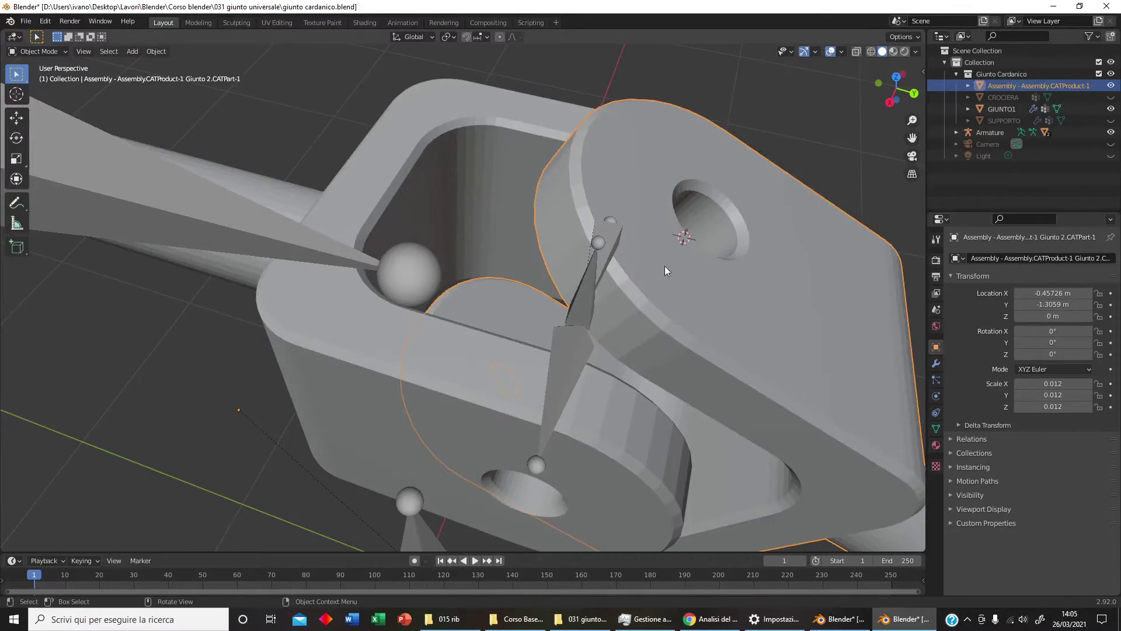
pyautogui.keyDown('shift'); pyautogui.moveTo(601, 292); pyautogui.dragTo(605, 258, button='middle'); pyautogui.keyUp('shift')
pyautogui.click(604, 245)
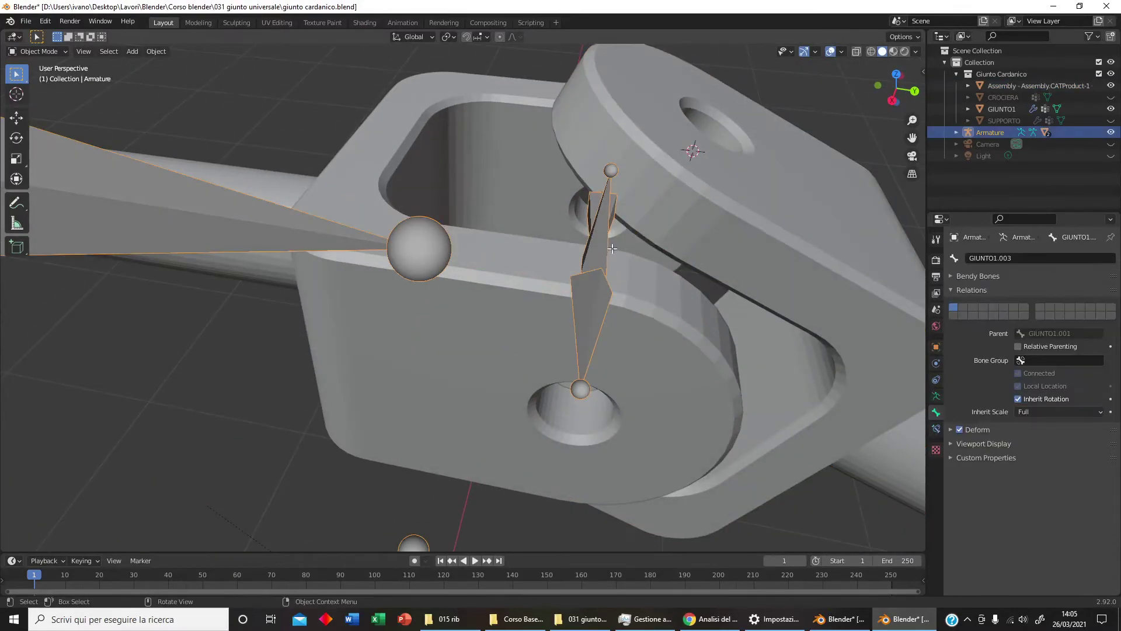
# Snap the GIUNTO1.003 tail to the second yoke's hole centre and edit its name field
pyautogui.press('Tab')
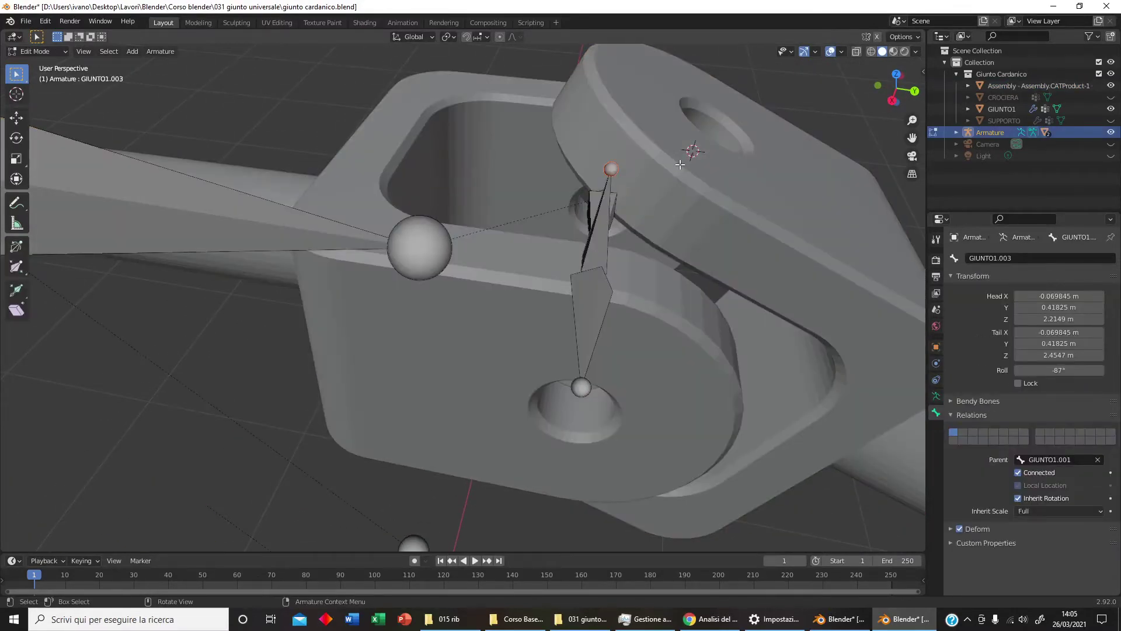
pyautogui.press('shift')
pyautogui.hotkey('shift', 's')
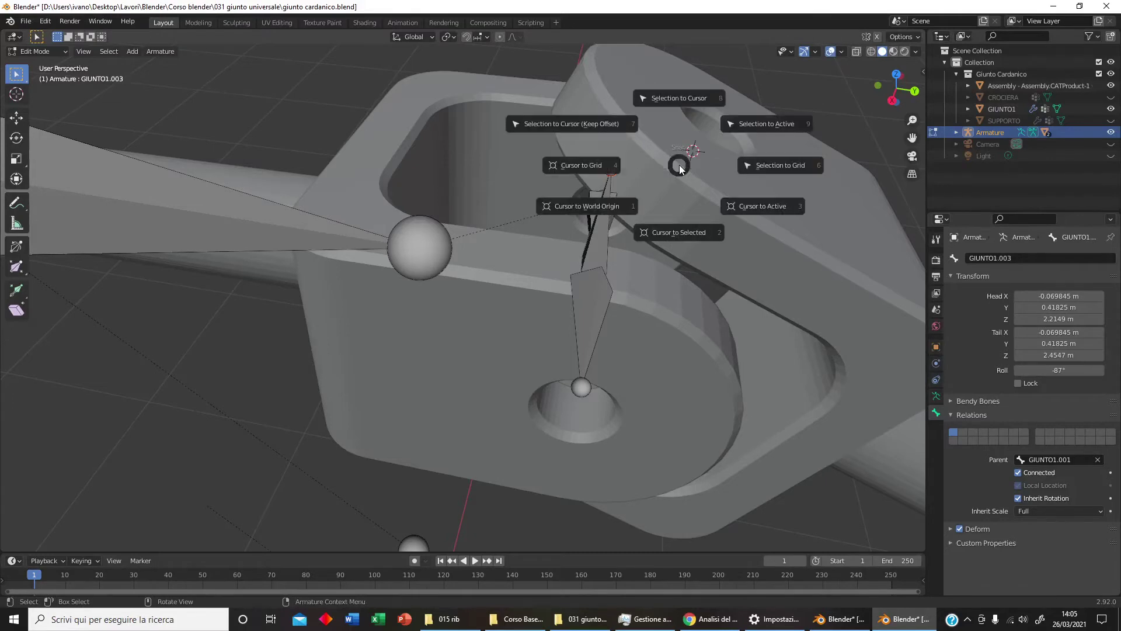
pyautogui.click(685, 99)
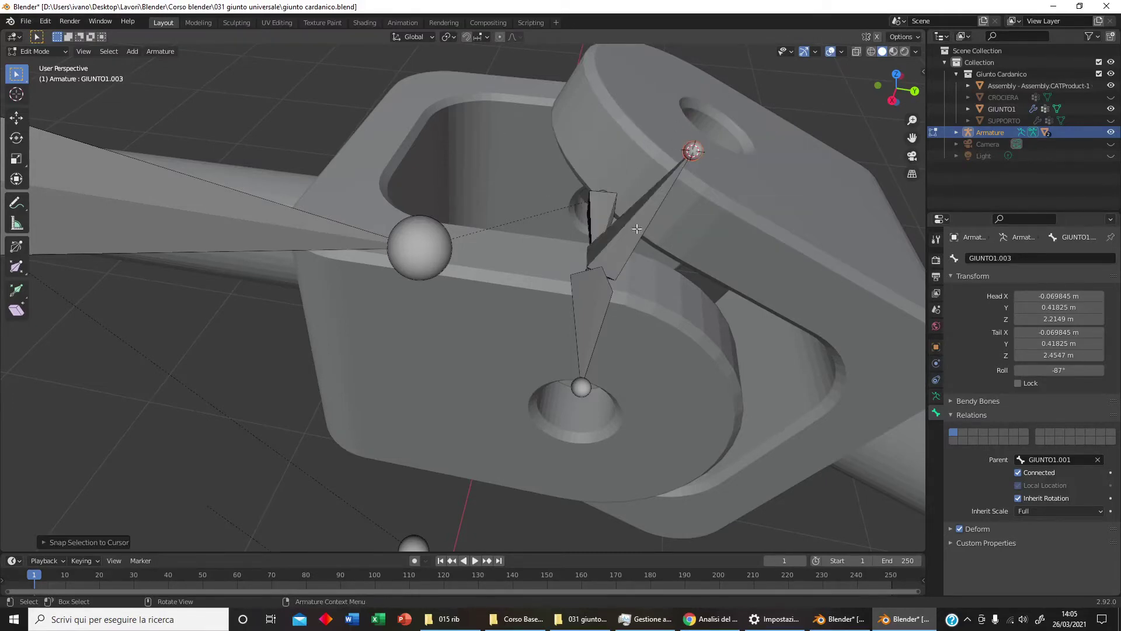
pyautogui.moveTo(621, 237); pyautogui.dragTo(594, 290, button='middle')
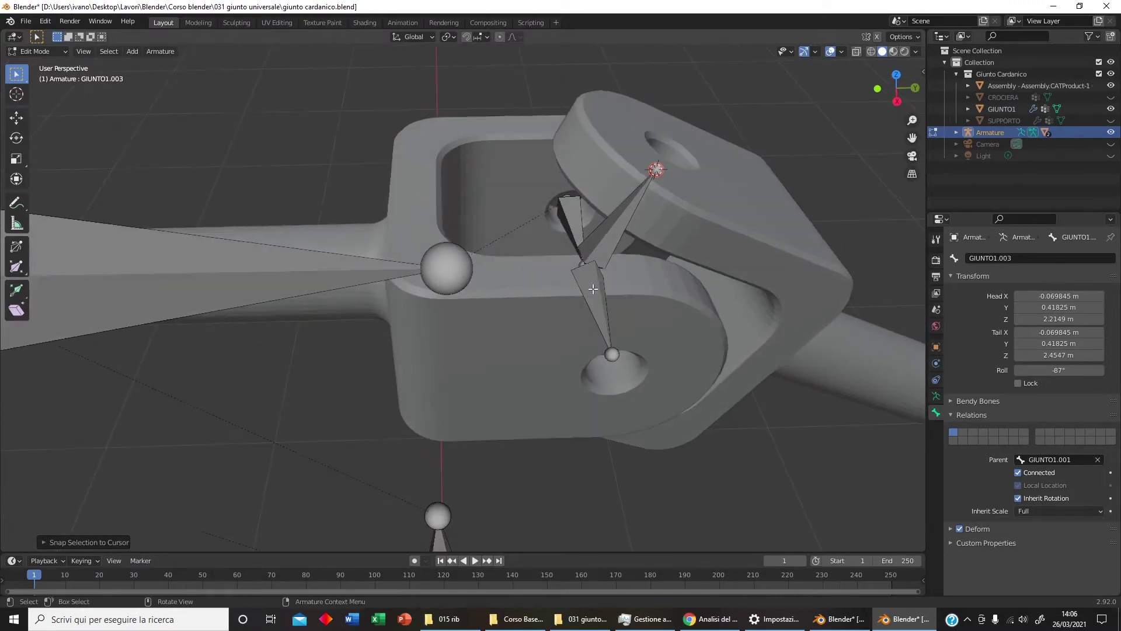
pyautogui.click(610, 251)
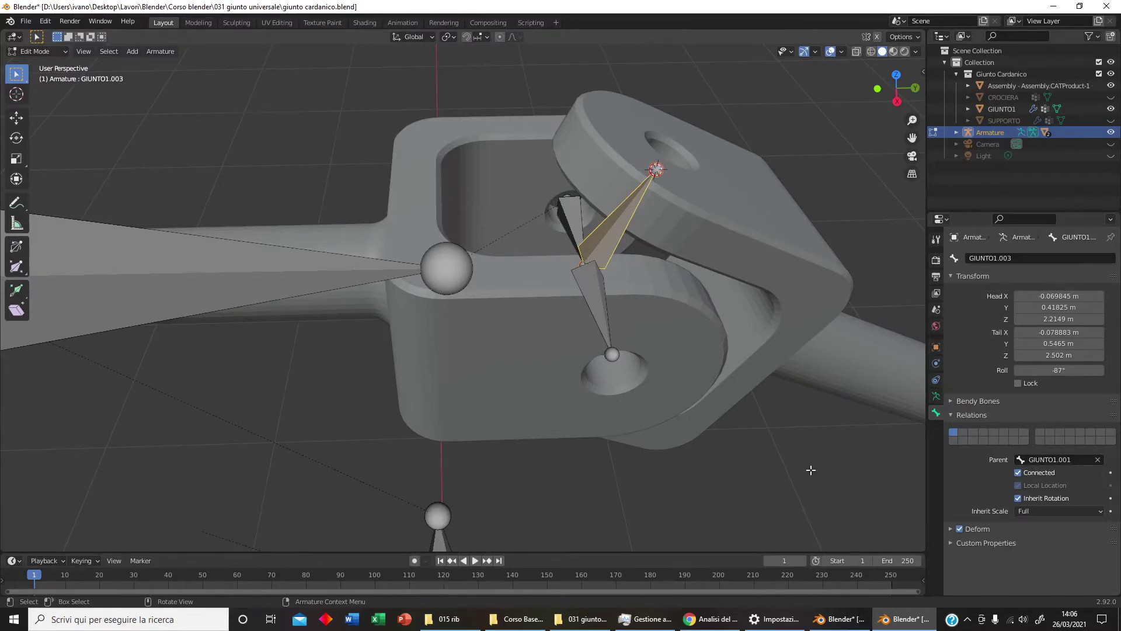
pyautogui.click(1018, 258)
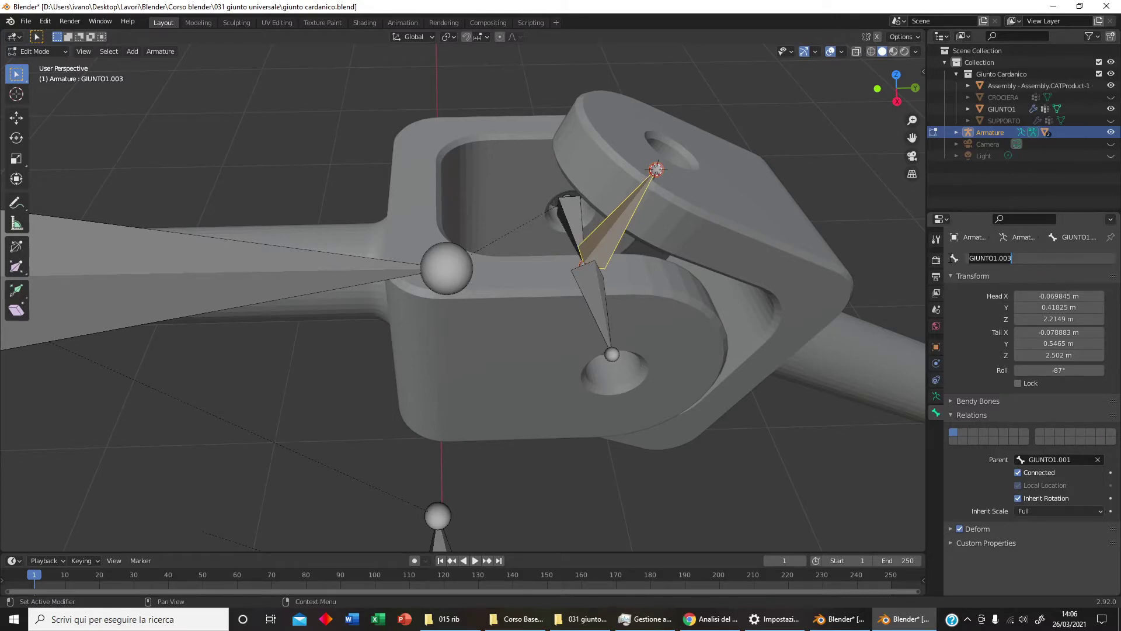
# Rename the upright bone CROCIERA and unhide the CROCIERA cross mesh
pyautogui.write('CROCIERA')
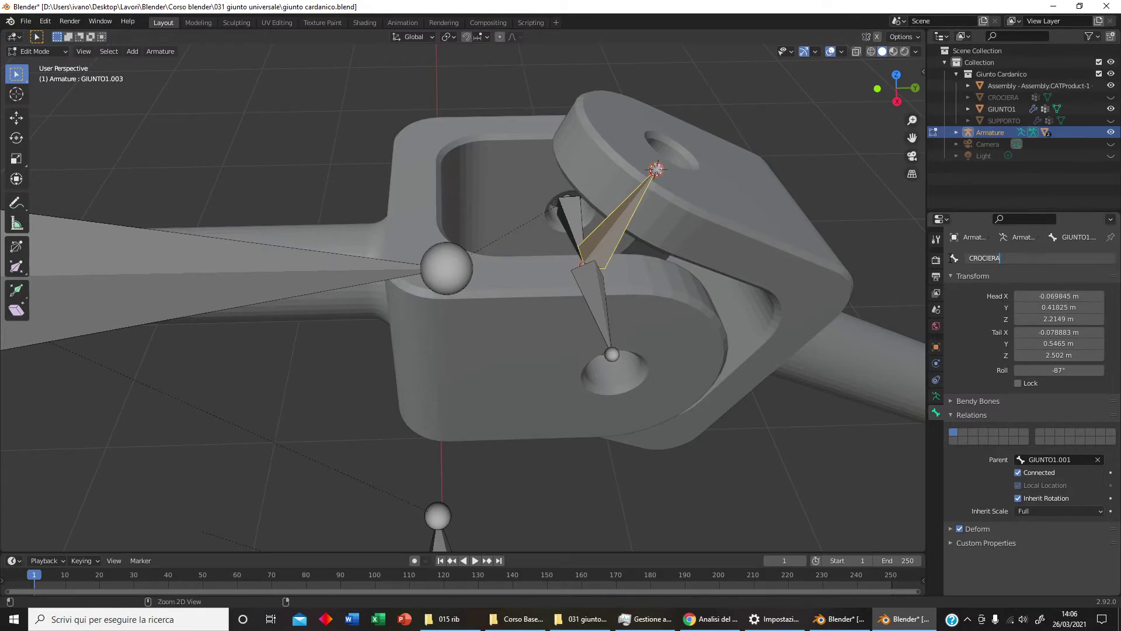
pyautogui.press('Return')
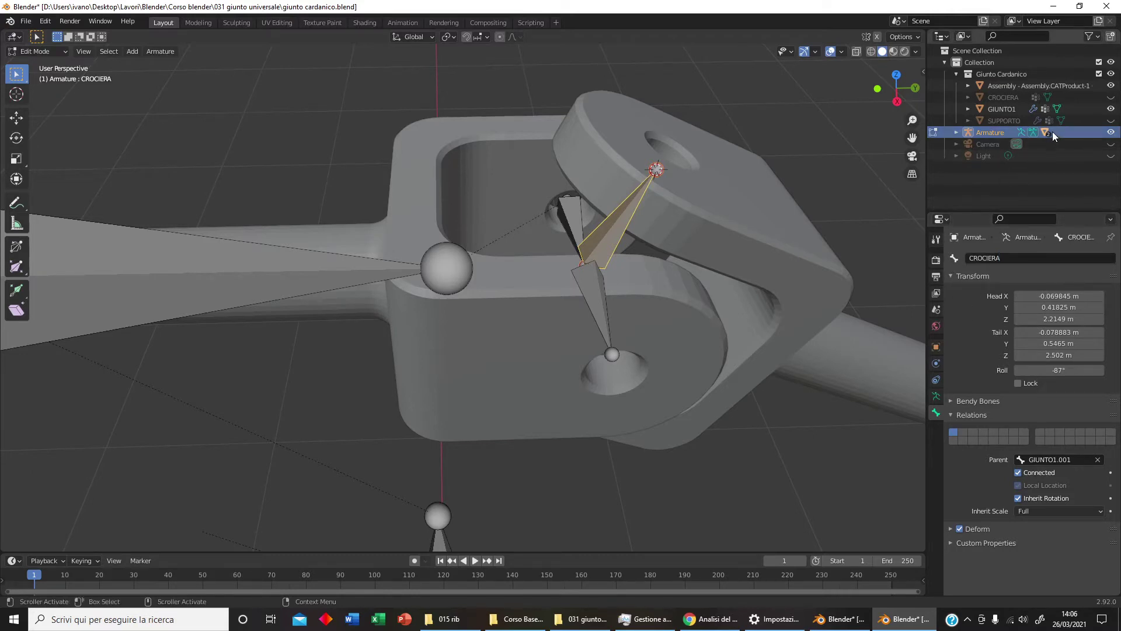
pyautogui.click(1110, 97)
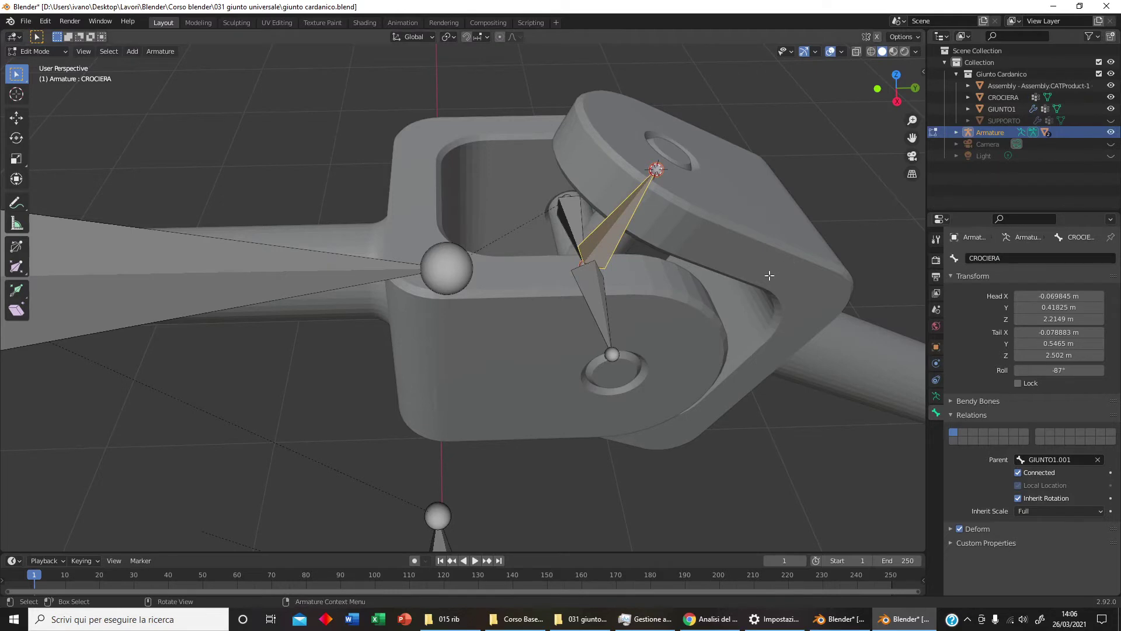
pyautogui.moveTo(770, 276); pyautogui.dragTo(776, 277, button='middle')
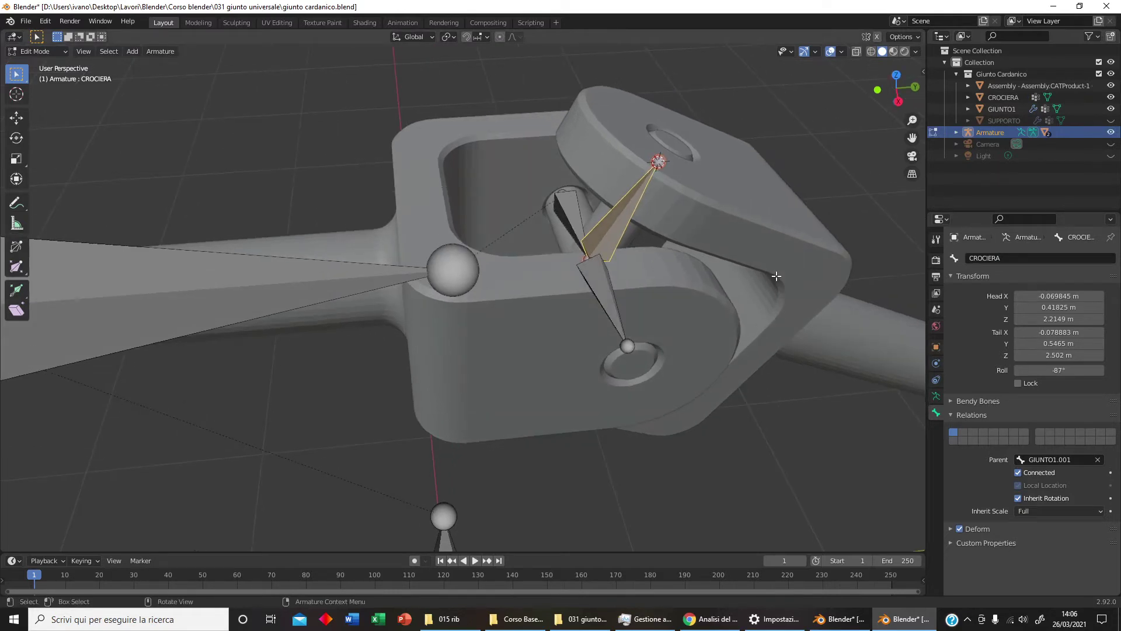
pyautogui.click(56, 56)
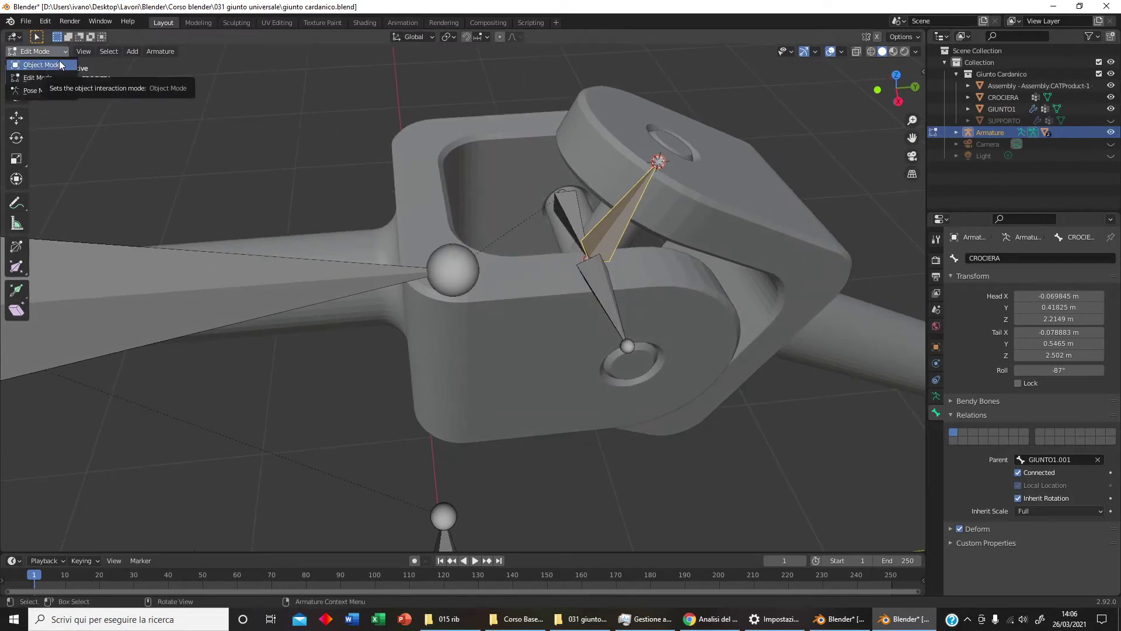
# In Object Mode, parent the CROCIERA mesh to the armature with Armature Deform
pyautogui.click(58, 61)
pyautogui.click(671, 140)
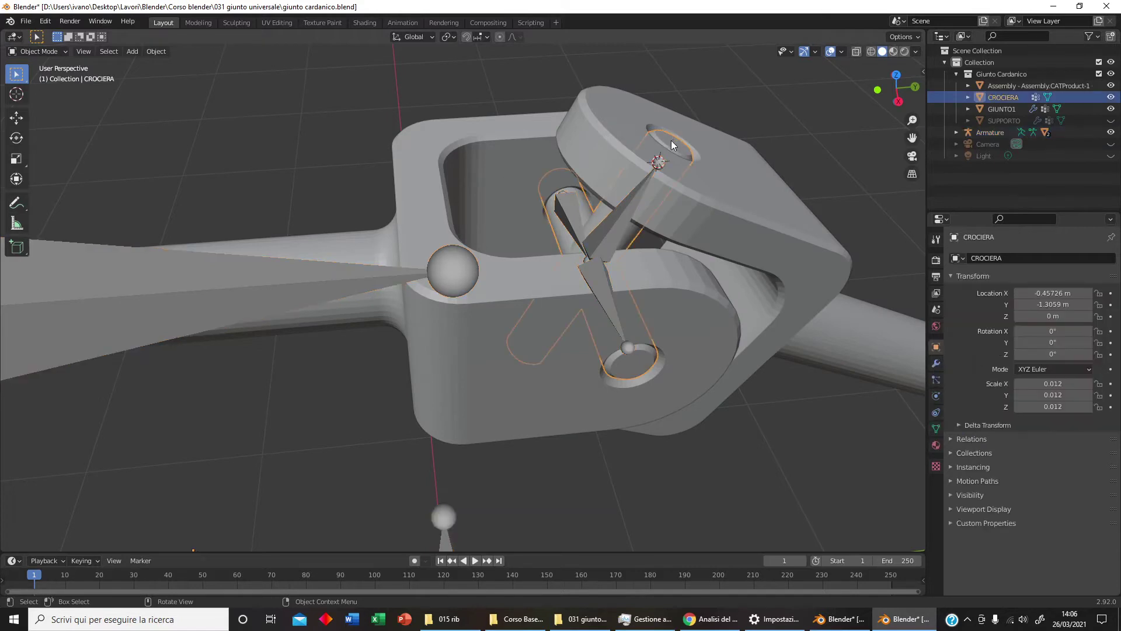
pyautogui.keyDown('shift'); pyautogui.click(629, 216); pyautogui.keyUp('shift')
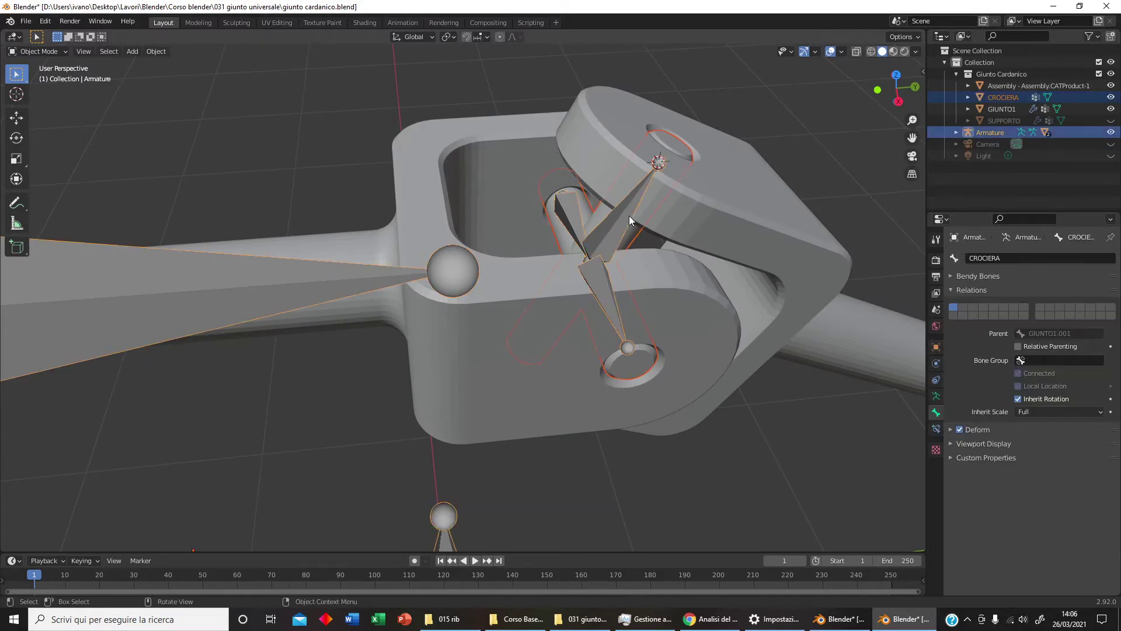
pyautogui.hotkey('ctrl', 'p')
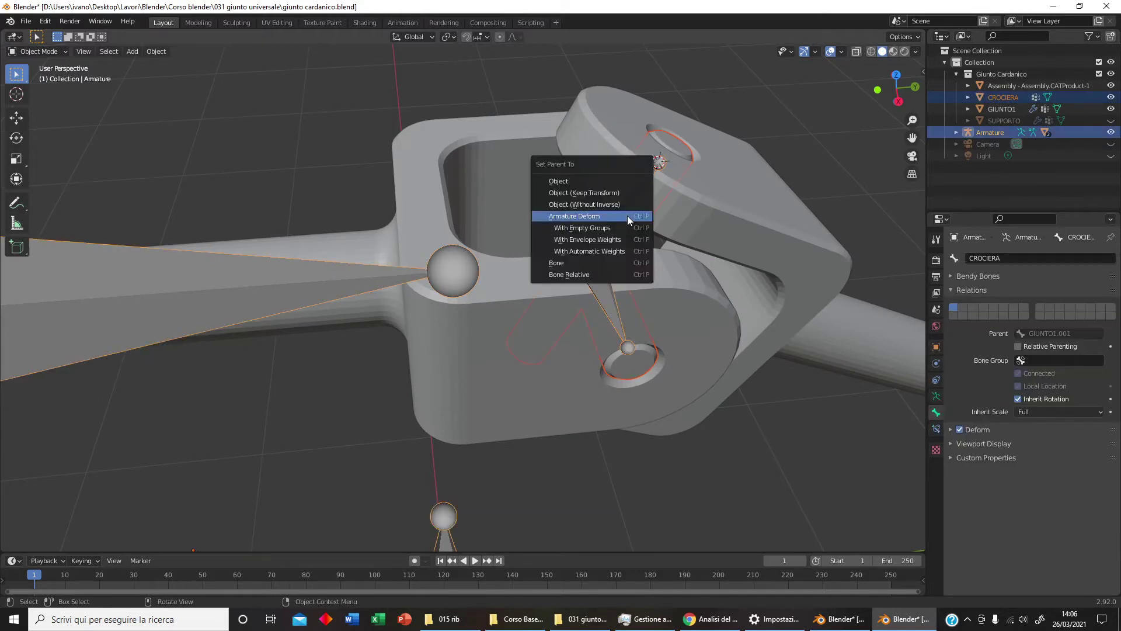
pyautogui.click(627, 215)
pyautogui.scroll(-2, 577, 247)
pyautogui.moveTo(577, 247); pyautogui.dragTo(536, 310, button='middle')
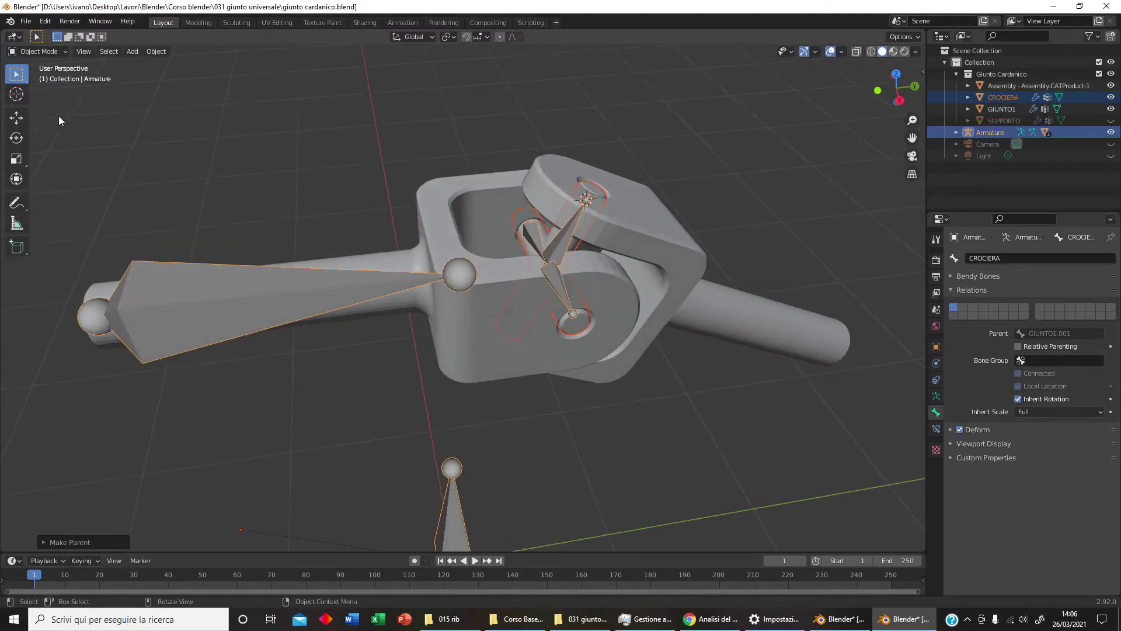
pyautogui.click(51, 53)
pyautogui.click(52, 87)
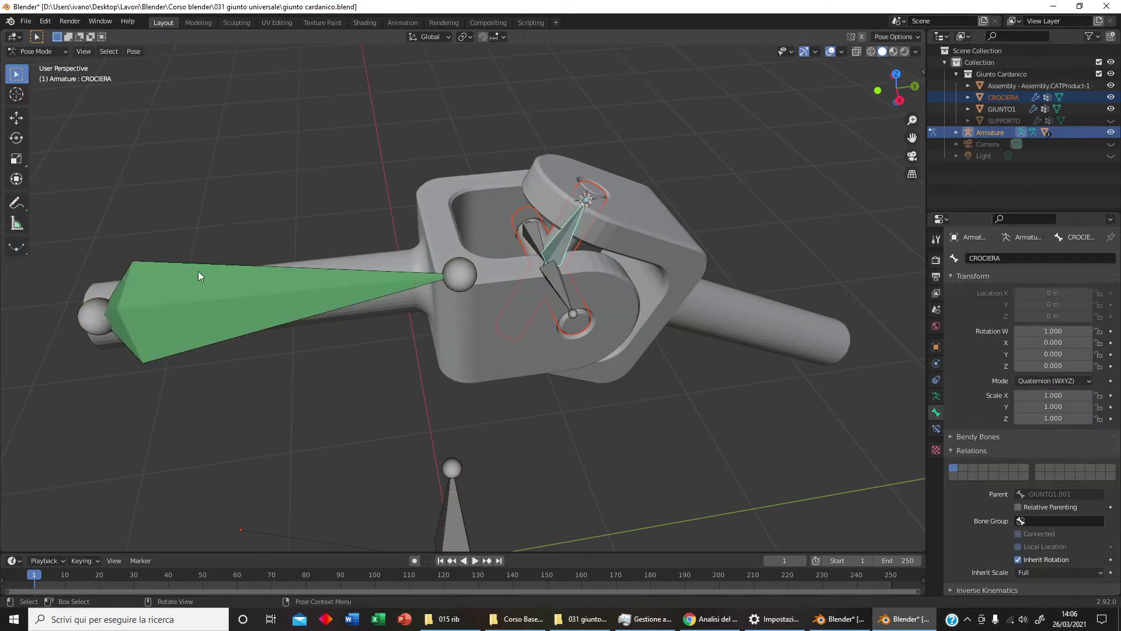
pyautogui.moveTo(338, 340); pyautogui.dragTo(398, 341, button='middle')
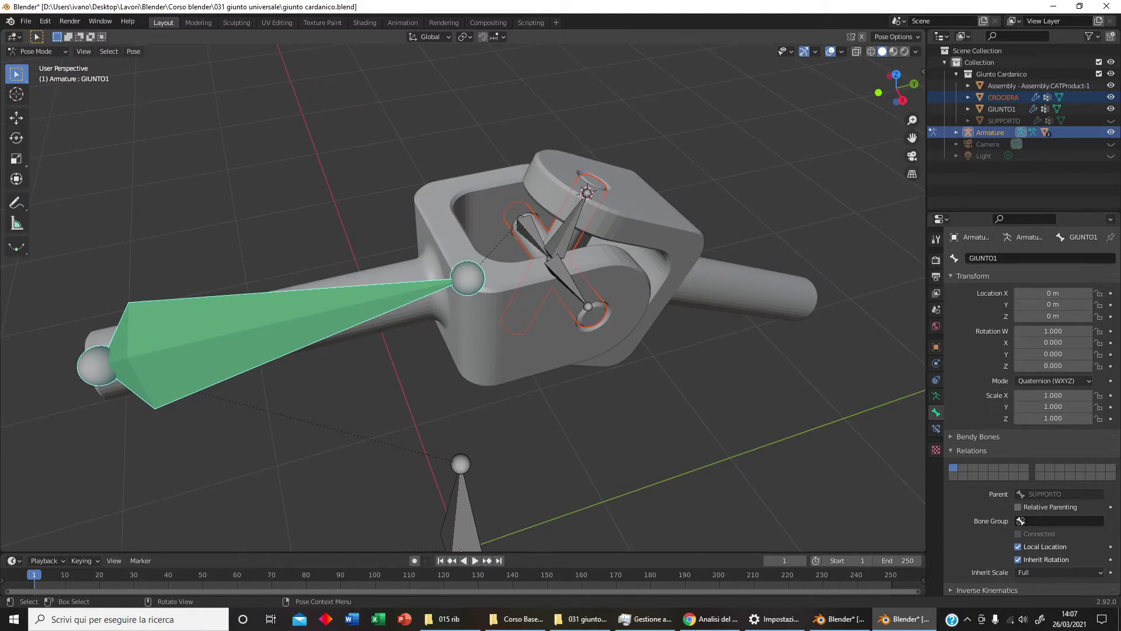
pyautogui.press('r')
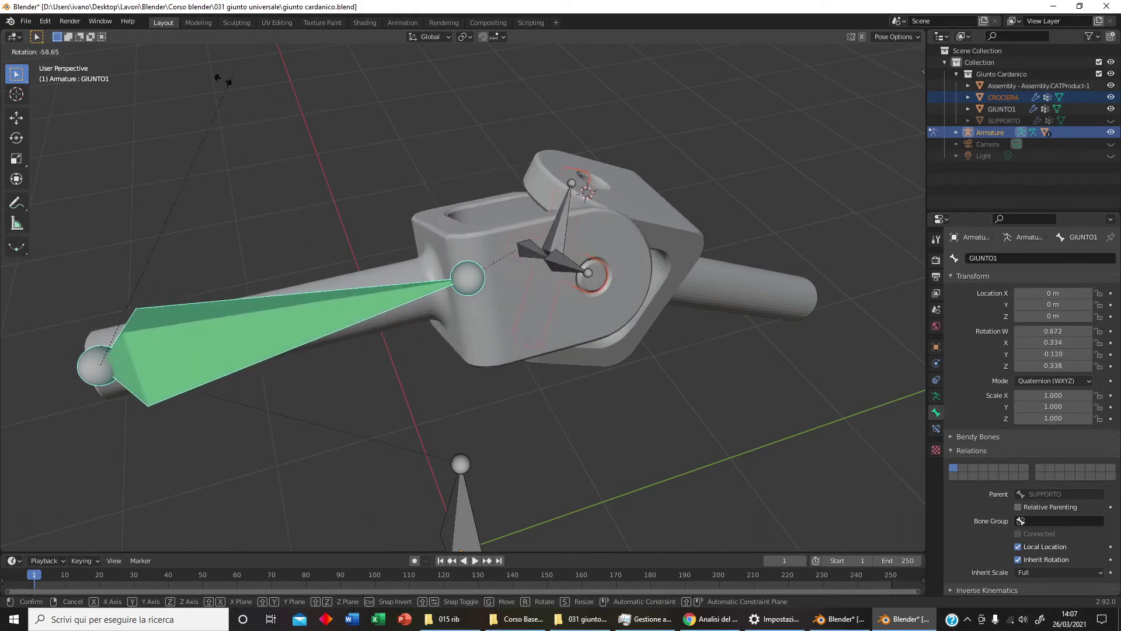
pyautogui.press('Escape')
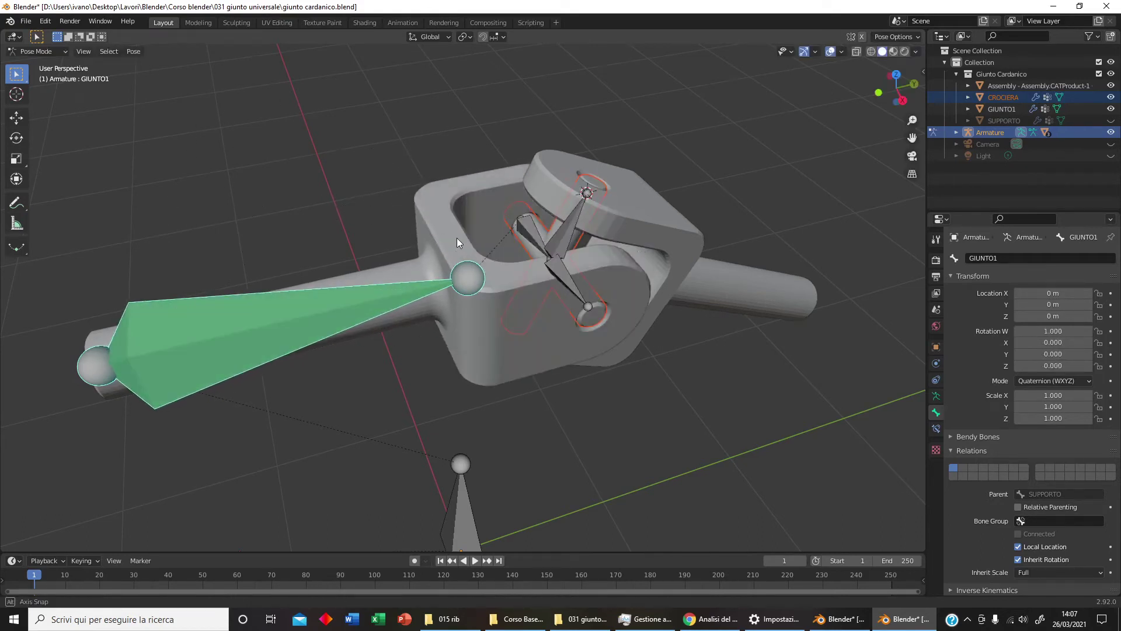
pyautogui.moveTo(456, 237)
pyautogui.mouseDown(button='middle')
pyautogui.moveTo(430, 233)
pyautogui.moveTo(446, 215)
pyautogui.mouseUp(button='middle')
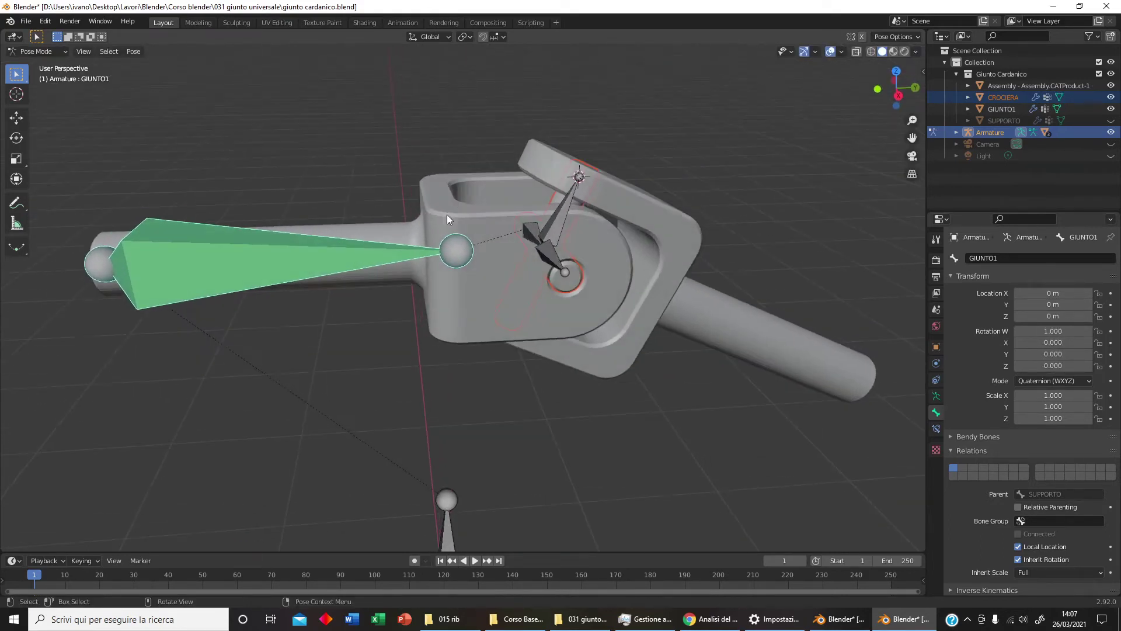
pyautogui.click(54, 52)
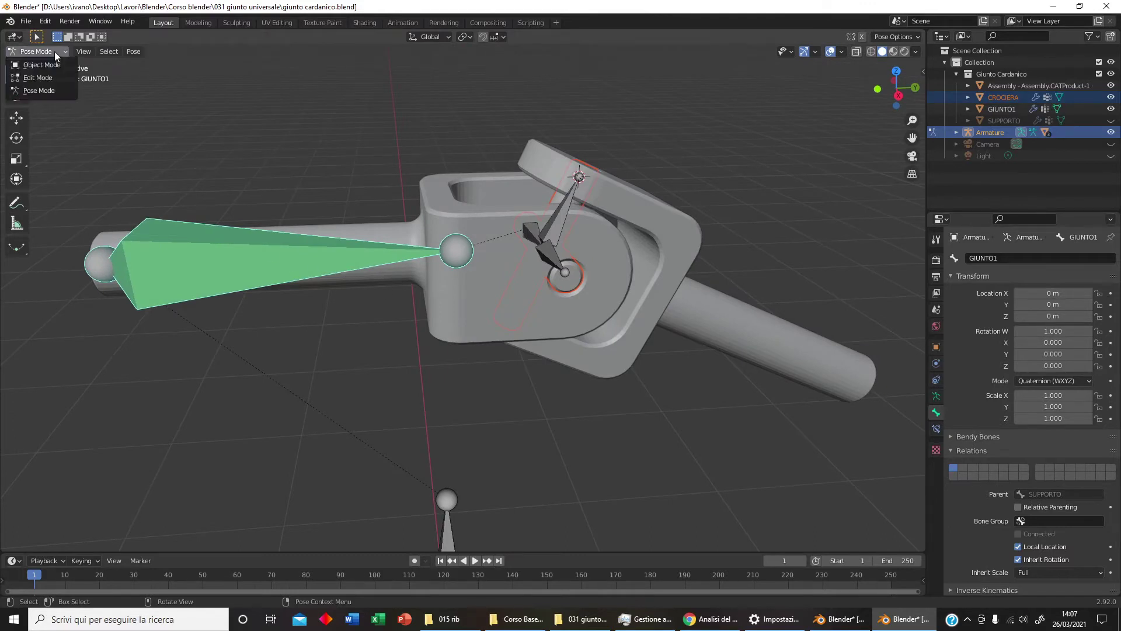
pyautogui.click(35, 64)
pyautogui.moveTo(351, 170); pyautogui.dragTo(349, 176, button='middle')
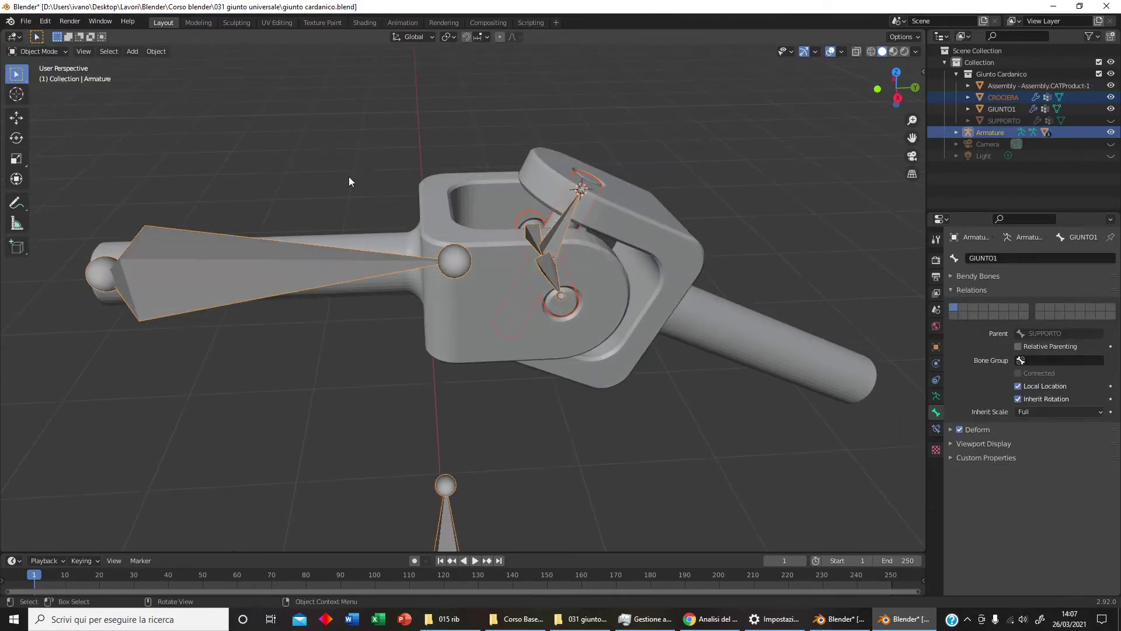
pyautogui.click(349, 176)
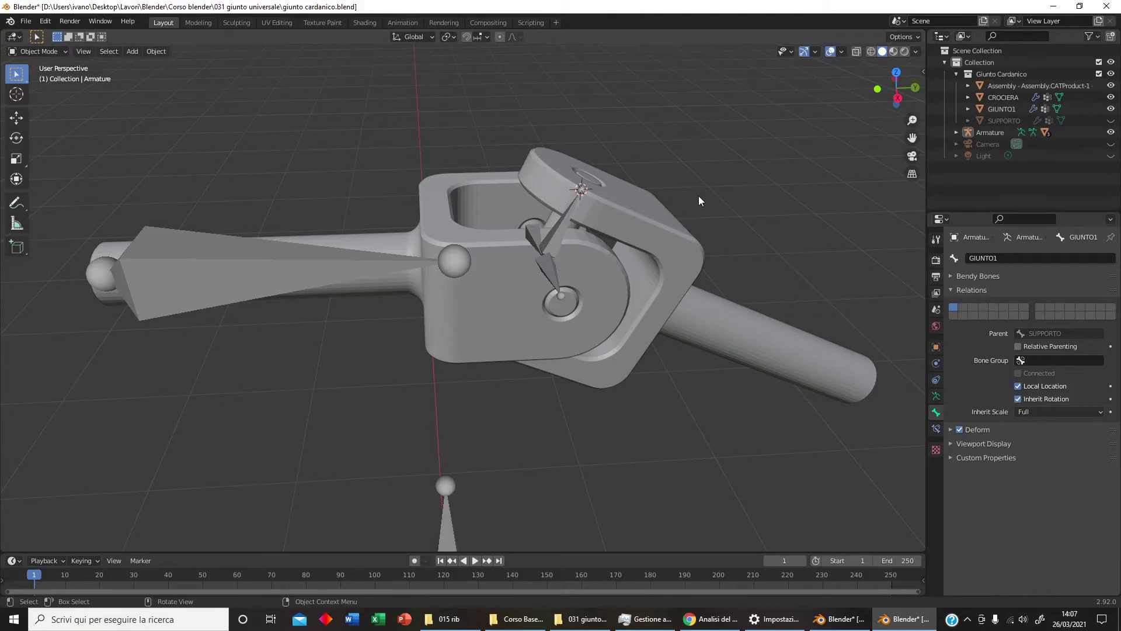
pyautogui.moveTo(698, 195); pyautogui.dragTo(682, 379, button='middle')
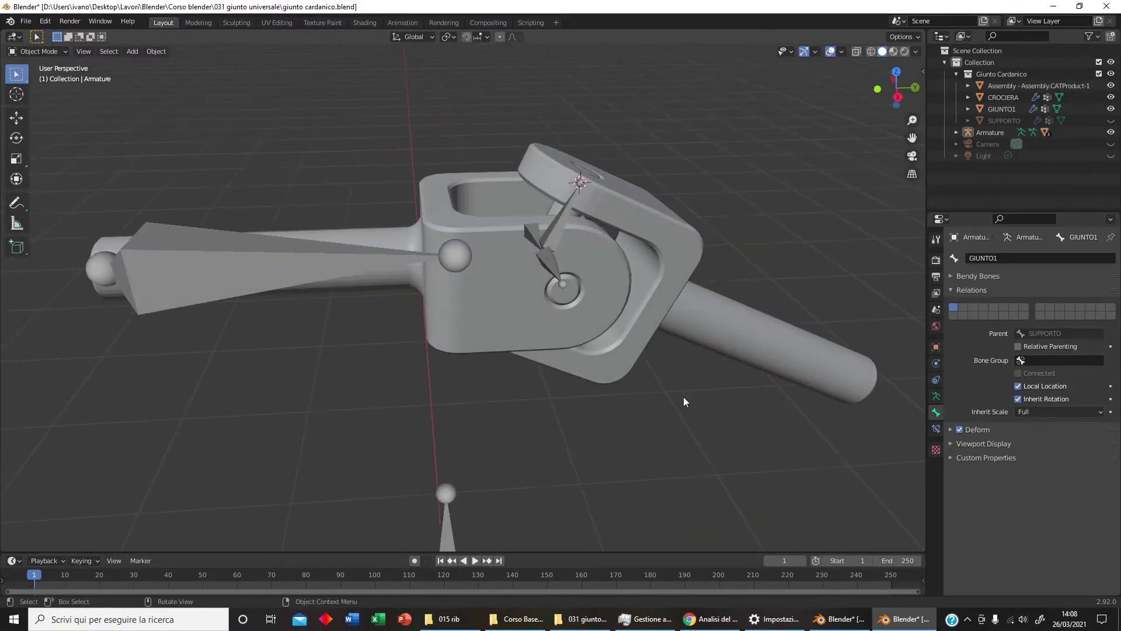
# Rename the yoke-and-shaft Assembly object GIUNTO2 in the Outliner and enter its Edit Mode
pyautogui.click(692, 324)
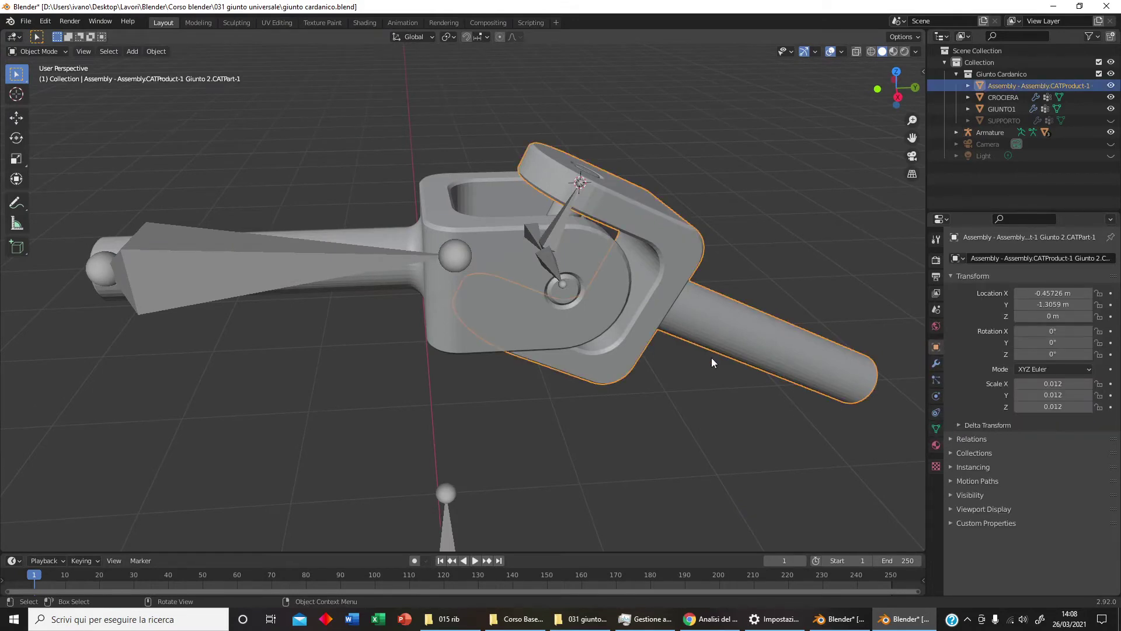
pyautogui.doubleClick(1028, 85)
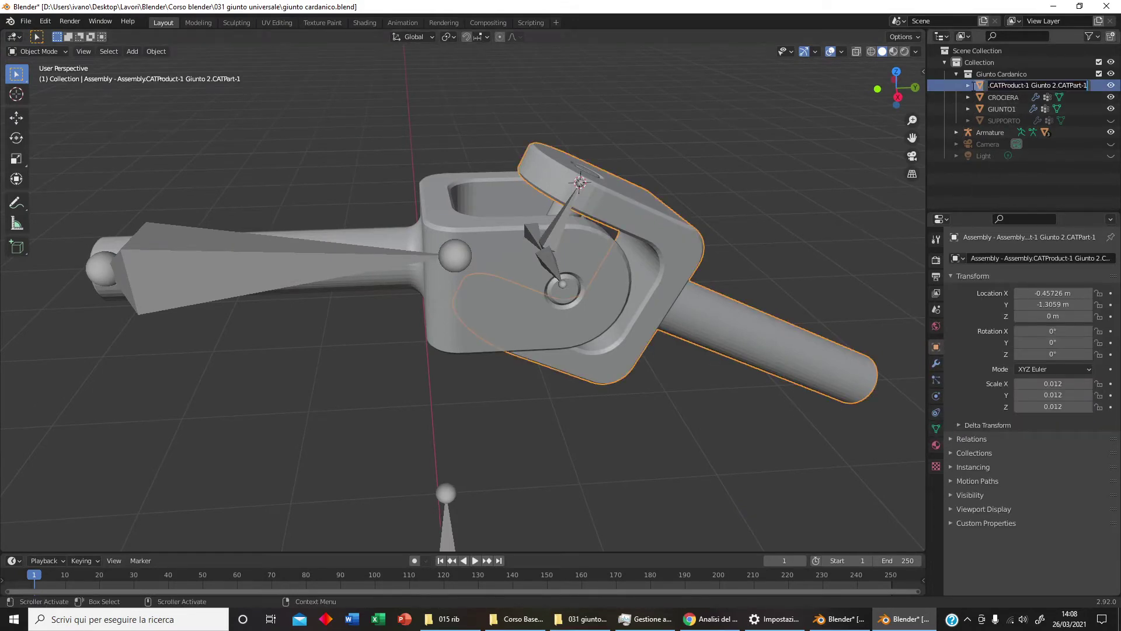
pyautogui.write('GIUNTO2')
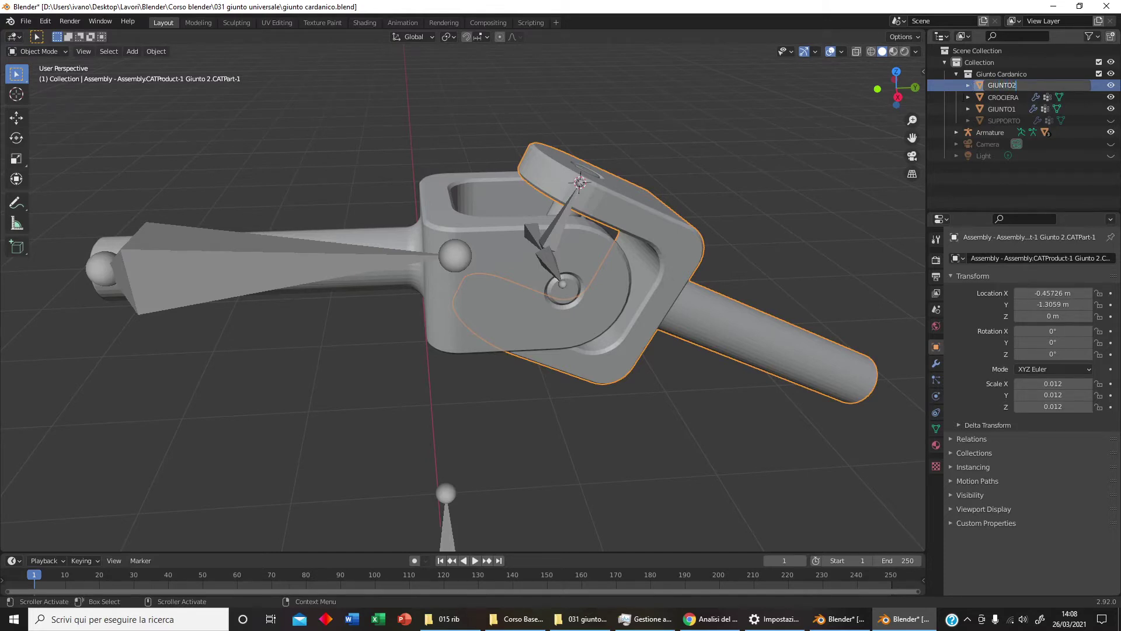
pyautogui.press('Return')
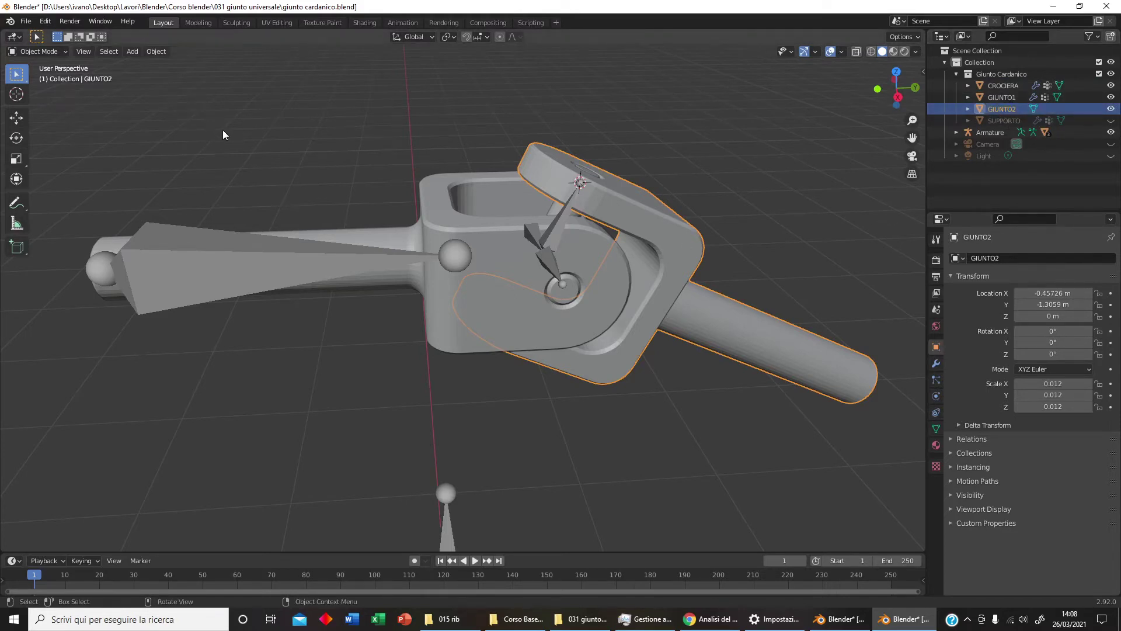
pyautogui.press('Tab')
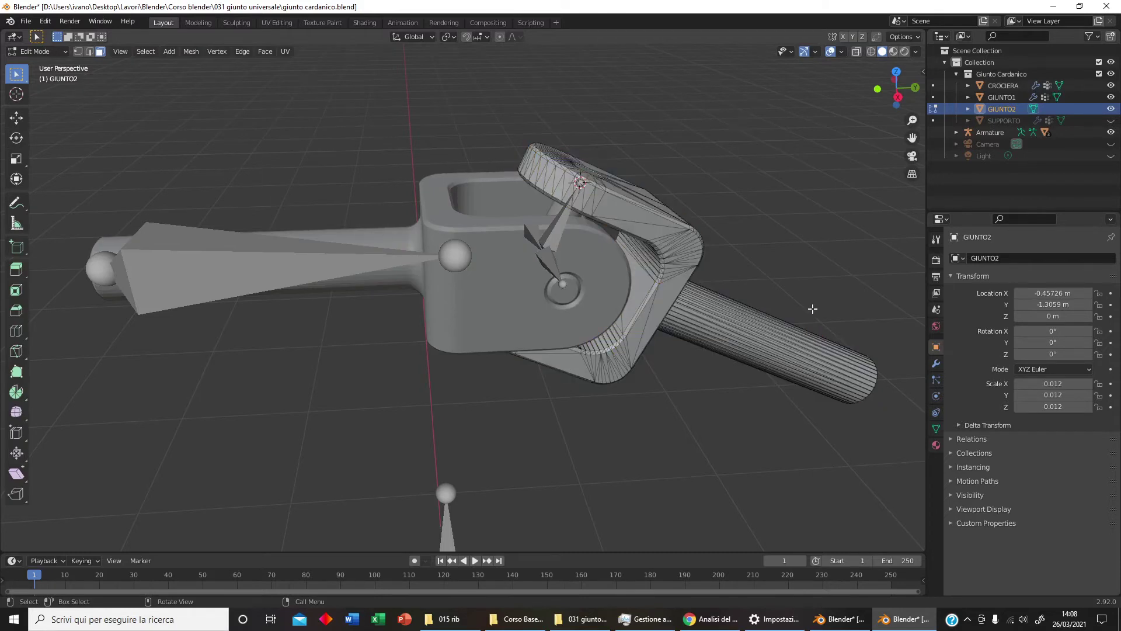
# Select all vertices and rename the mesh data to GIUNTO2
pyautogui.press('a')
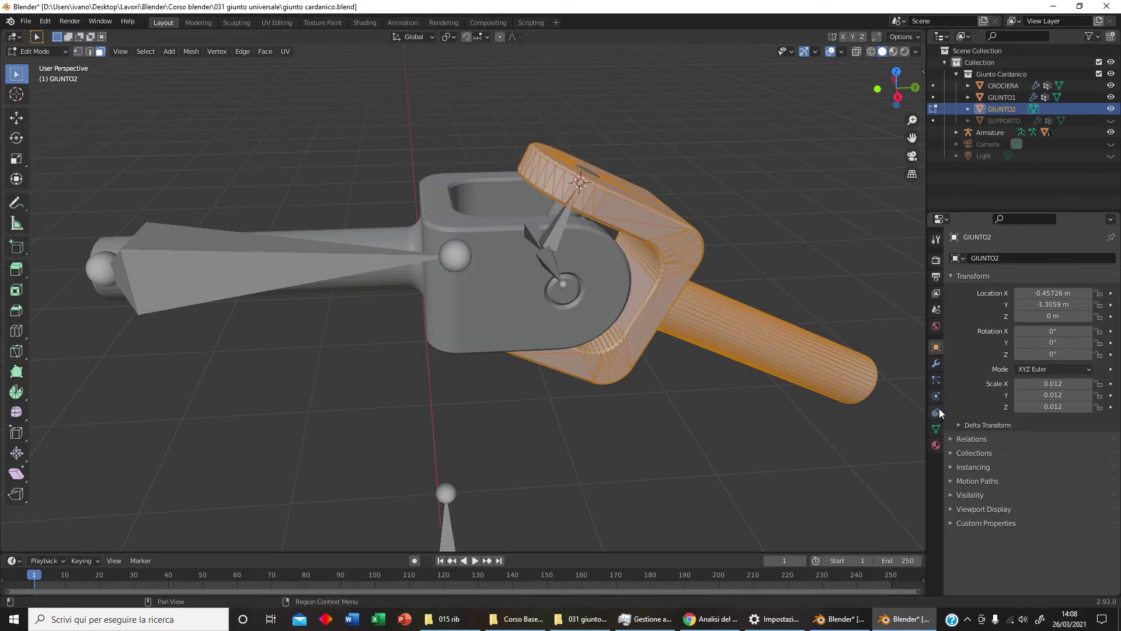
pyautogui.click(936, 429)
pyautogui.click(1019, 259)
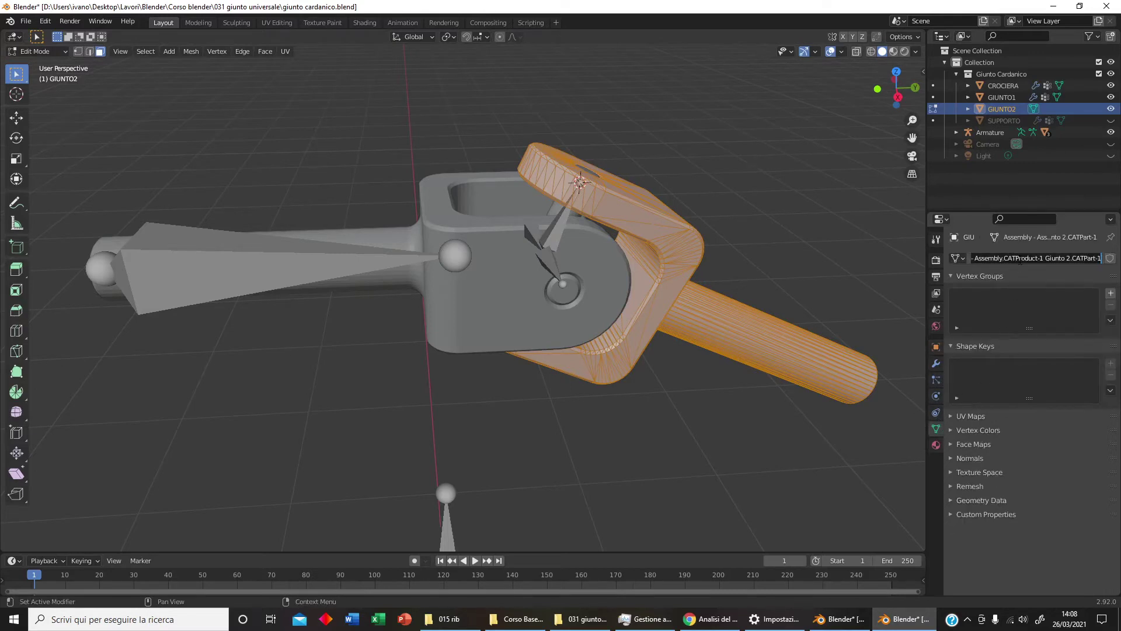
pyautogui.write('GIUNTO2')
pyautogui.press('Return')
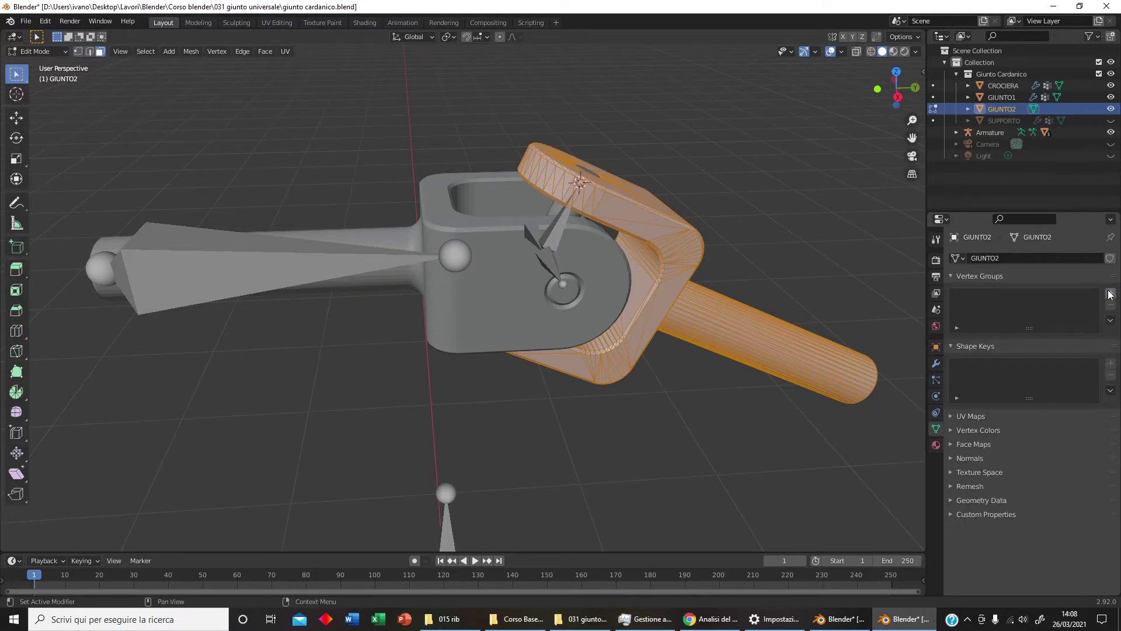
# Add a vertex group named GIUNTO2 and assign all selected vertices to it
pyautogui.click(1110, 293)
pyautogui.doubleClick(1006, 297)
pyautogui.write('GIUNTO2')
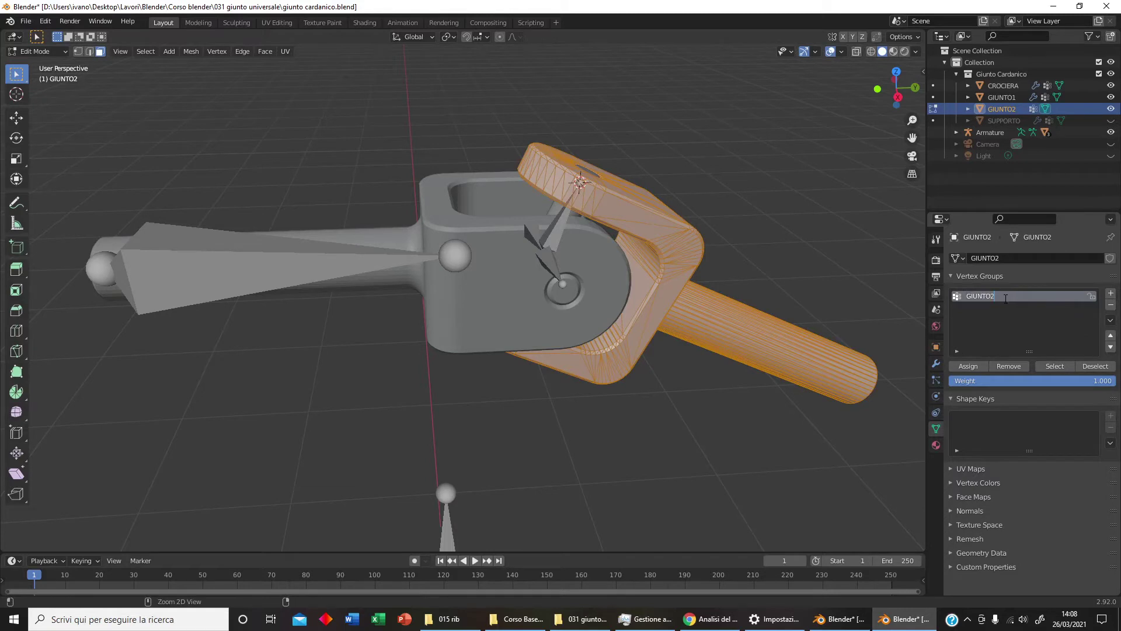
pyautogui.click(981, 366)
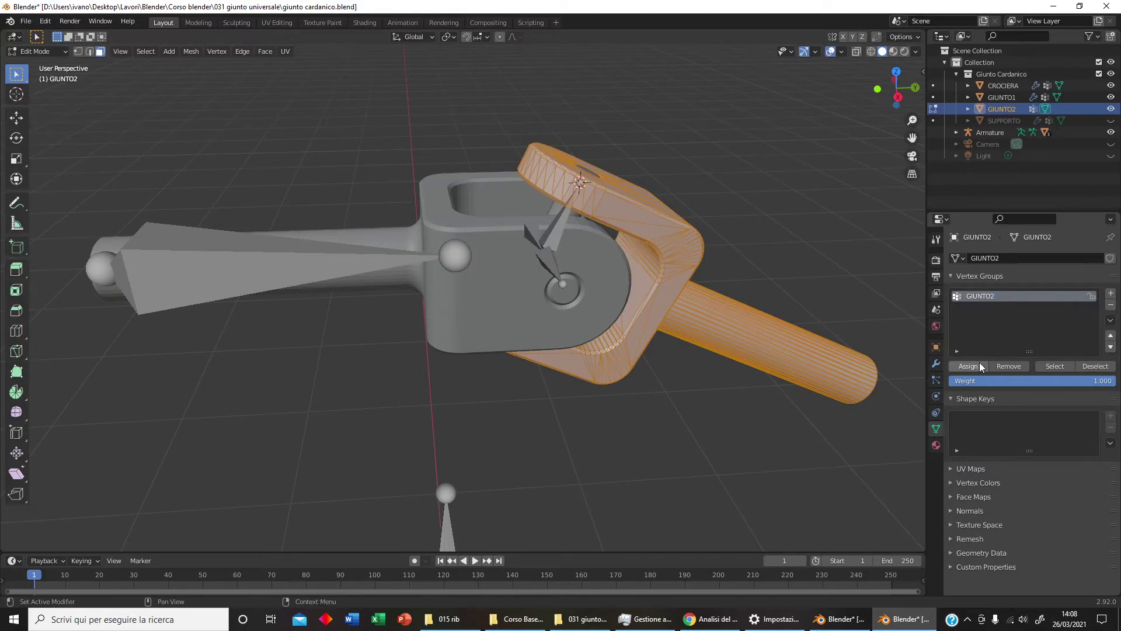
pyautogui.click(982, 366)
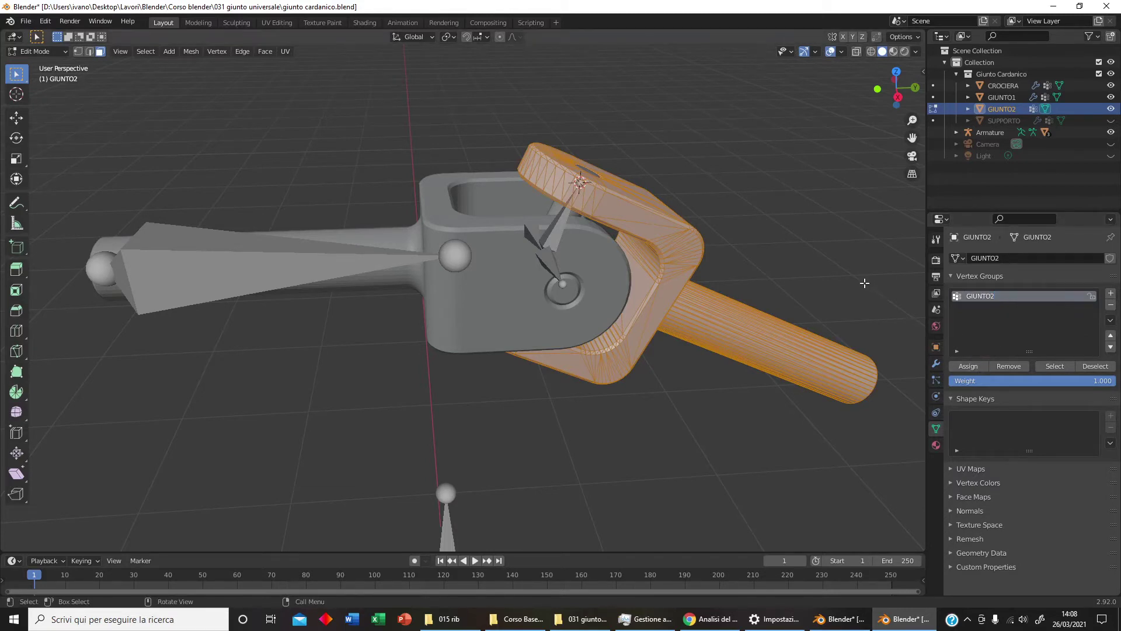
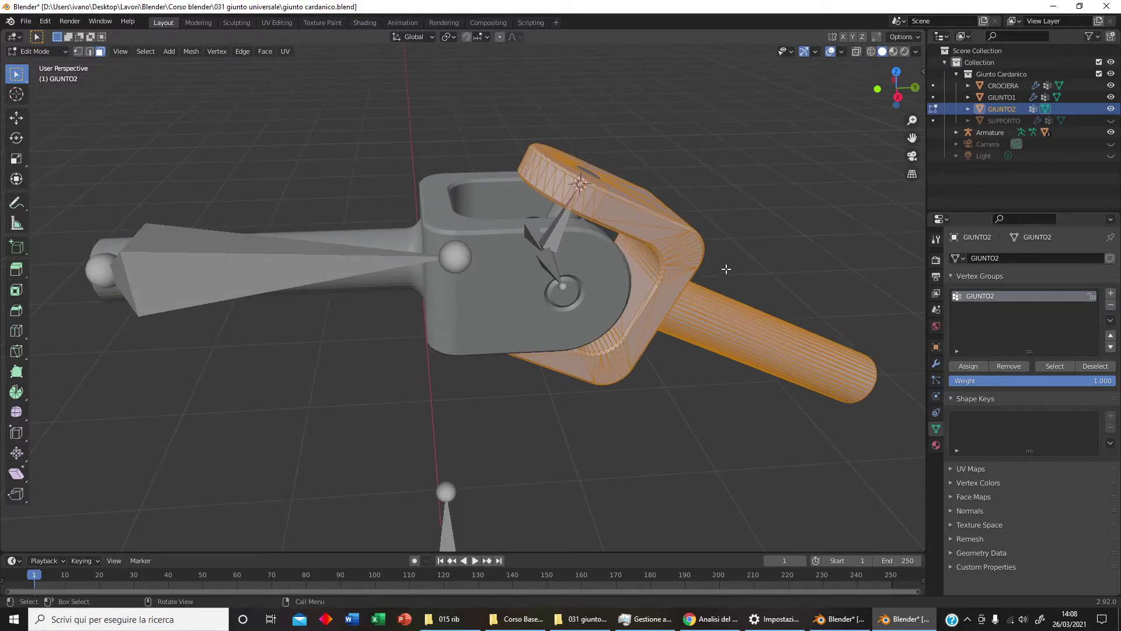
# Leave GIUNTO2 mesh editing and select bone GIUNTO1.001 in the Armature's edit mode
pyautogui.press('Tab')
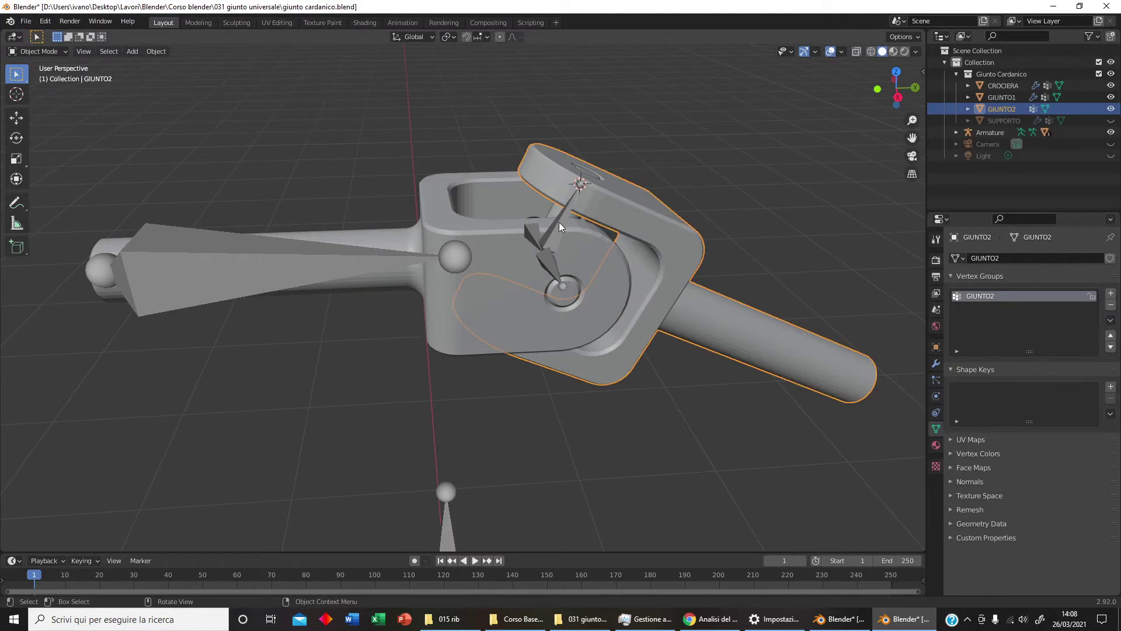
pyautogui.click(559, 223)
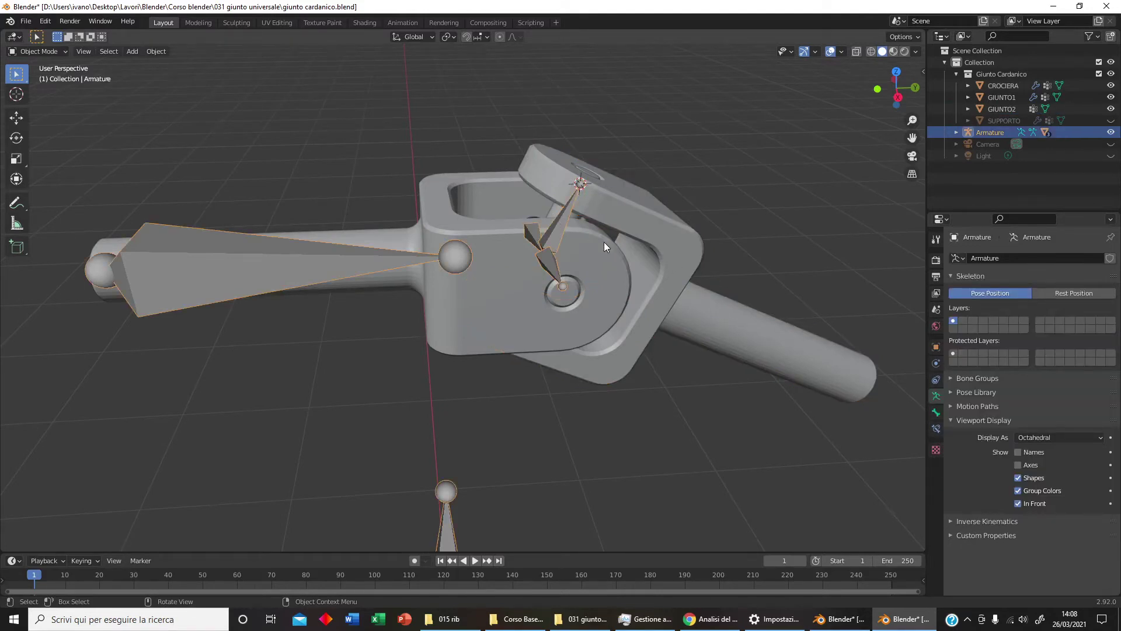
pyautogui.press('Tab')
pyautogui.moveTo(603, 256)
pyautogui.mouseDown(button='middle')
pyautogui.moveTo(589, 272)
pyautogui.moveTo(524, 267)
pyautogui.moveTo(583, 288)
pyautogui.mouseUp(button='middle')
pyautogui.click(537, 239)
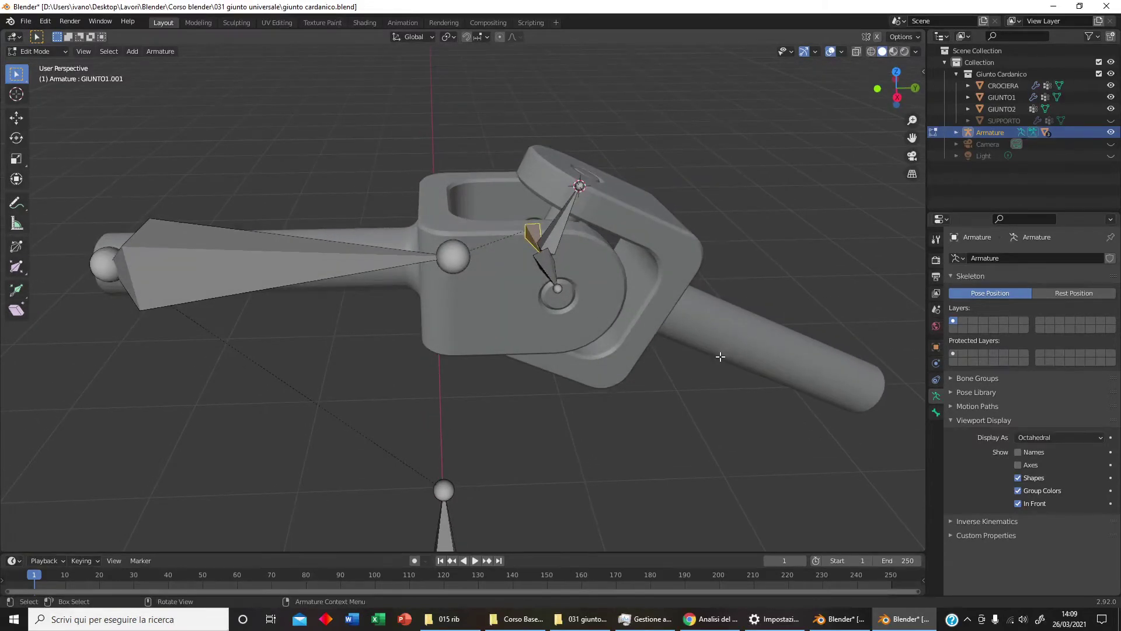
# Extrude a new bone upward from GIUNTO1.001
pyautogui.moveTo(654, 336); pyautogui.dragTo(642, 348, button='middle')
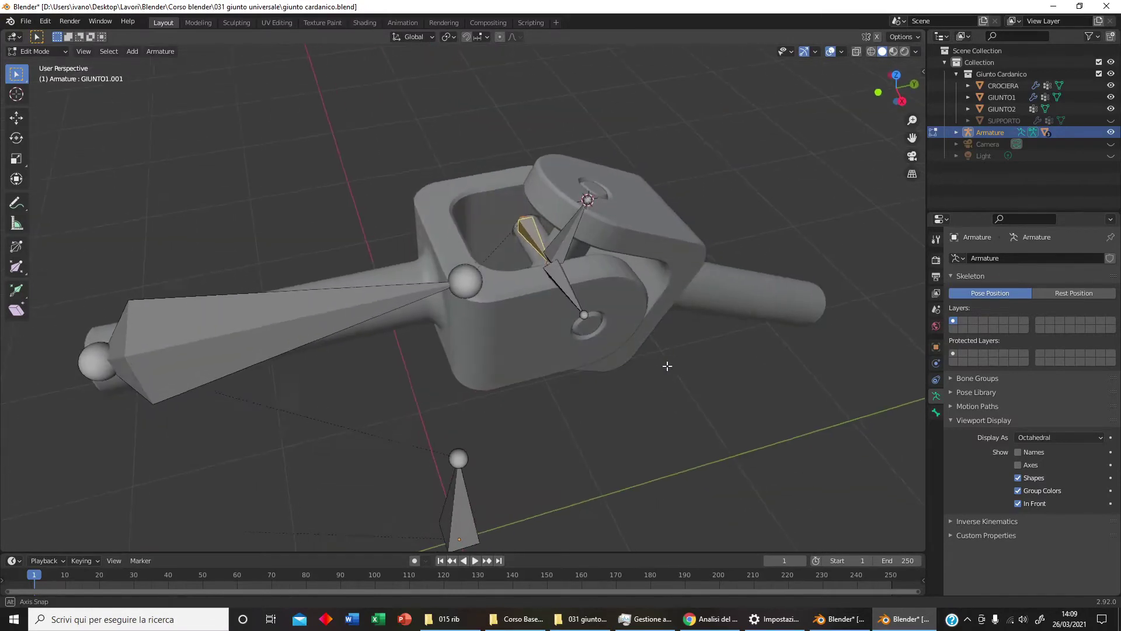
pyautogui.press('e')
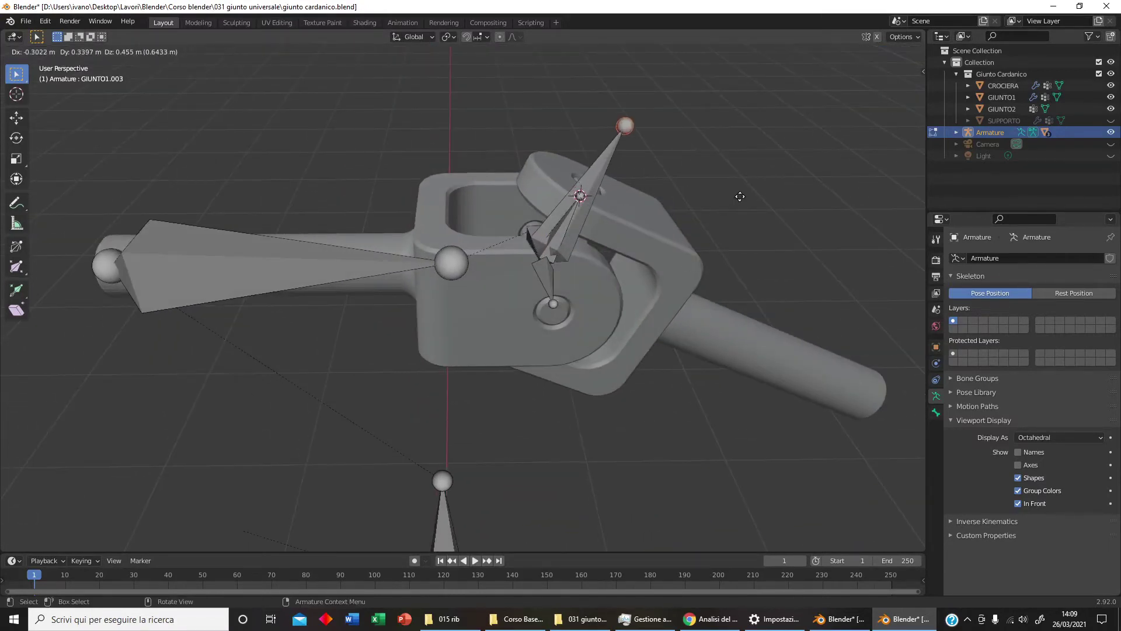
pyautogui.click(775, 191)
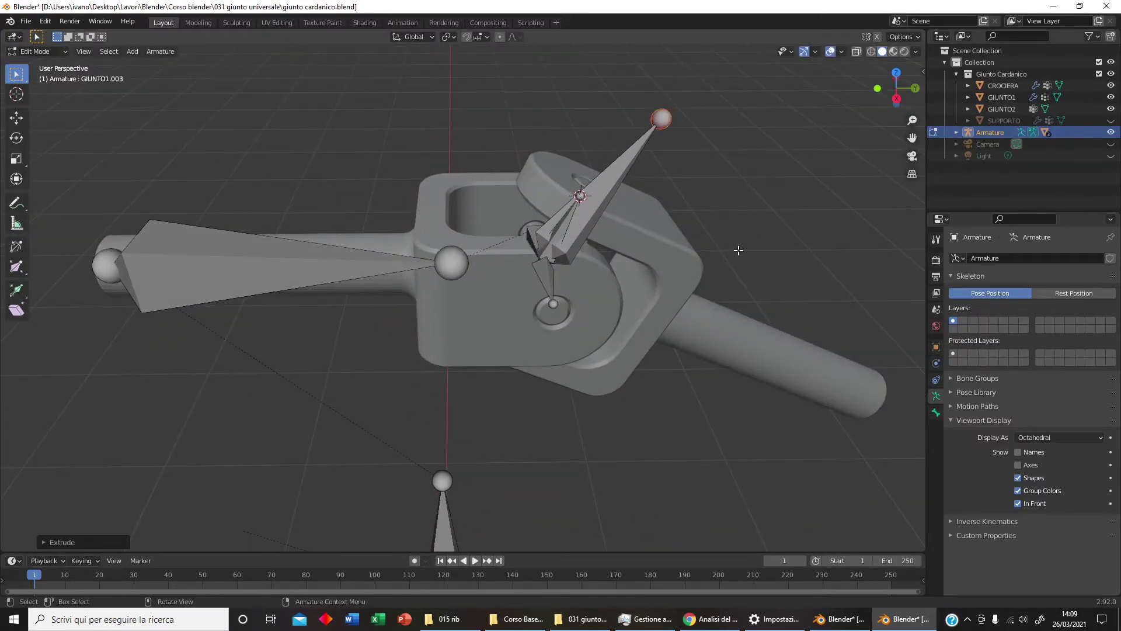
pyautogui.moveTo(739, 250)
pyautogui.mouseDown(button='middle')
pyautogui.moveTo(723, 233)
pyautogui.moveTo(732, 287)
pyautogui.mouseUp(button='middle')
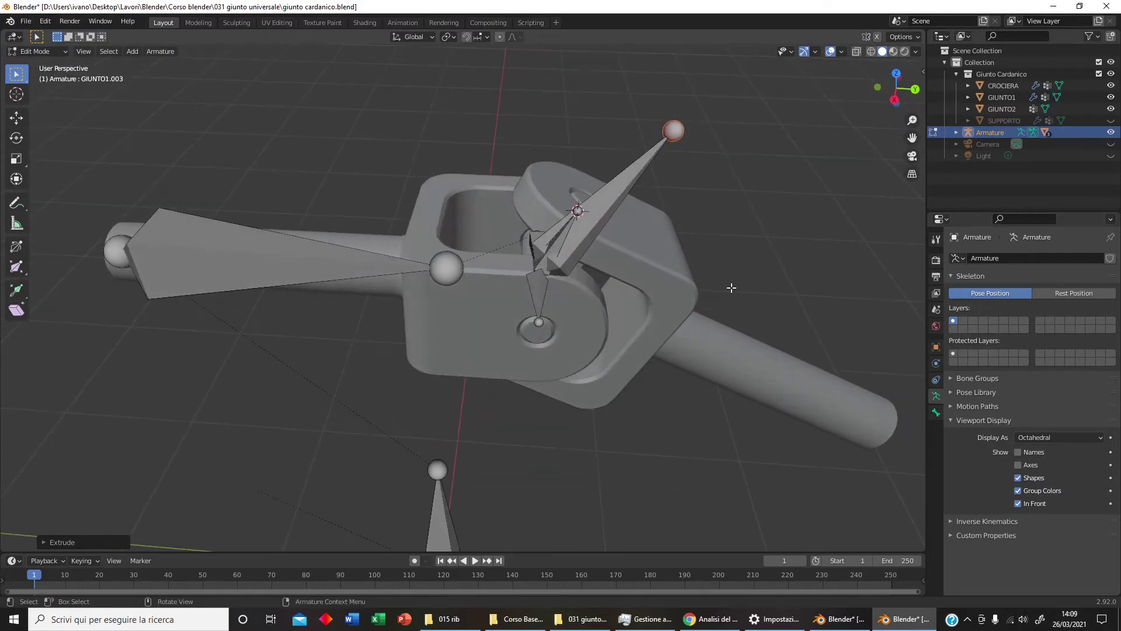
# Rename the new bone GIUNTO2 in its Bone properties
pyautogui.click(937, 413)
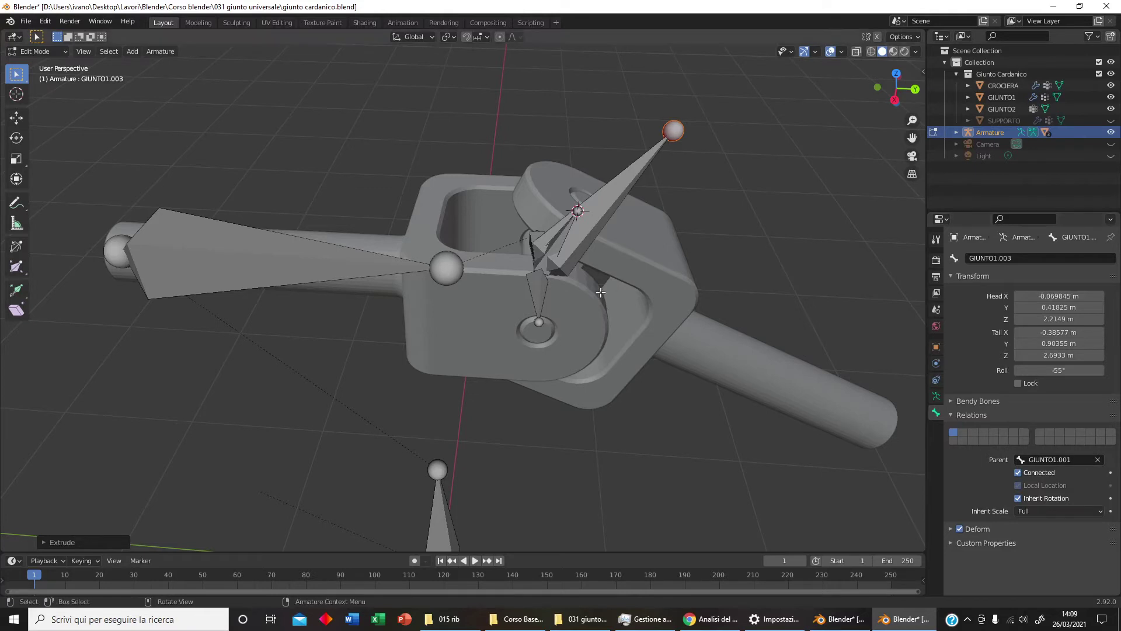
pyautogui.click(1012, 258)
pyautogui.write('GIUNTO2')
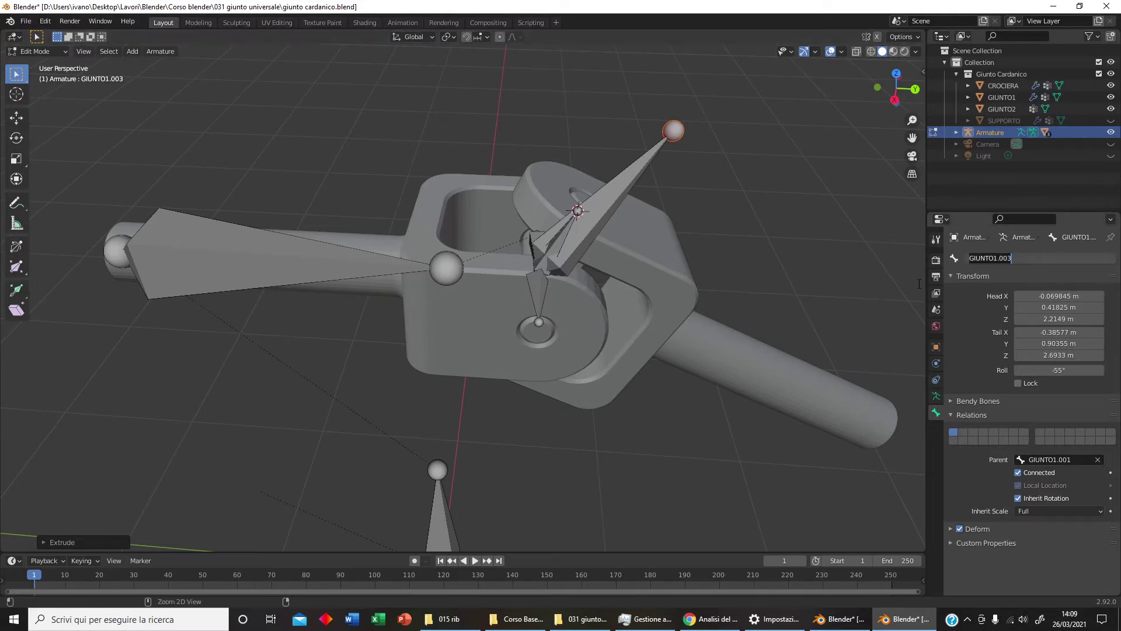
pyautogui.press('Return')
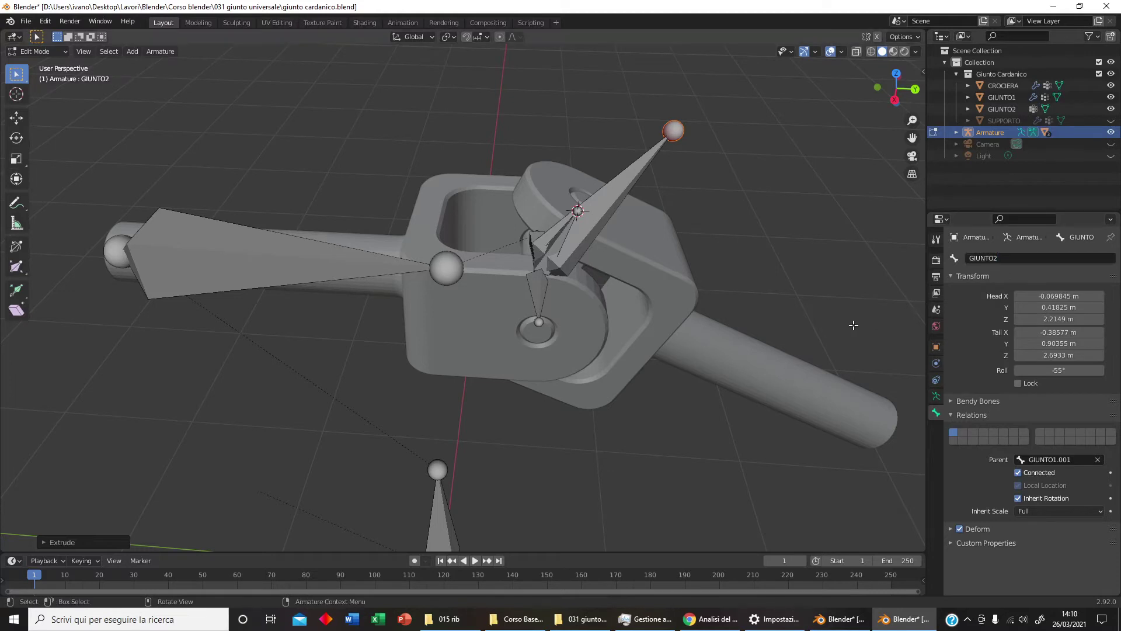
pyautogui.moveTo(808, 320); pyautogui.dragTo(797, 313, button='middle')
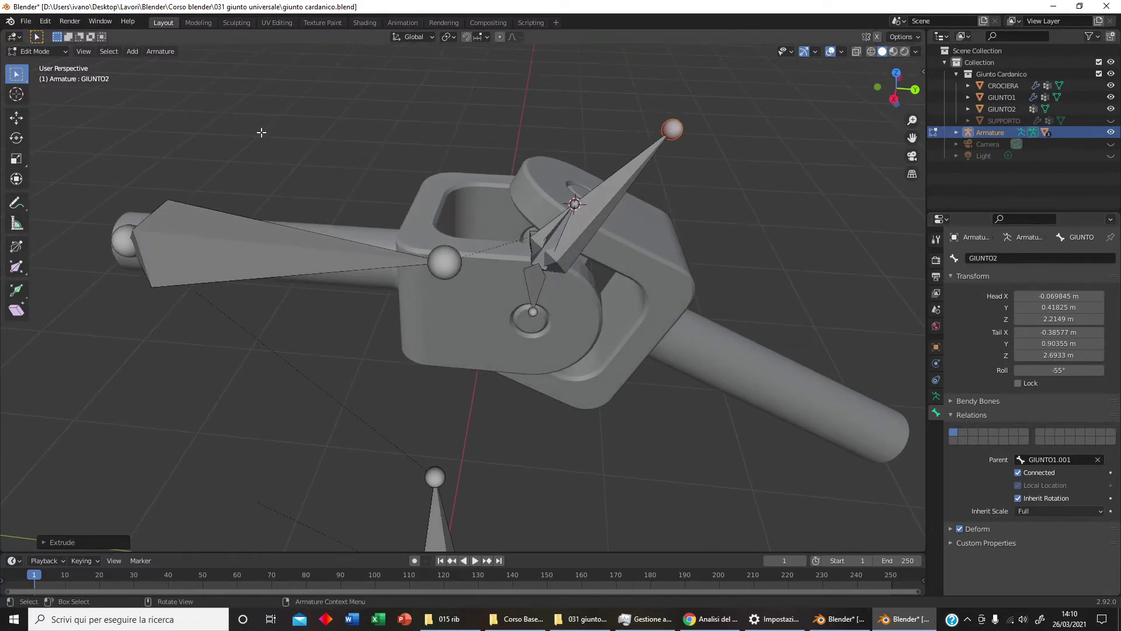
pyautogui.click(58, 54)
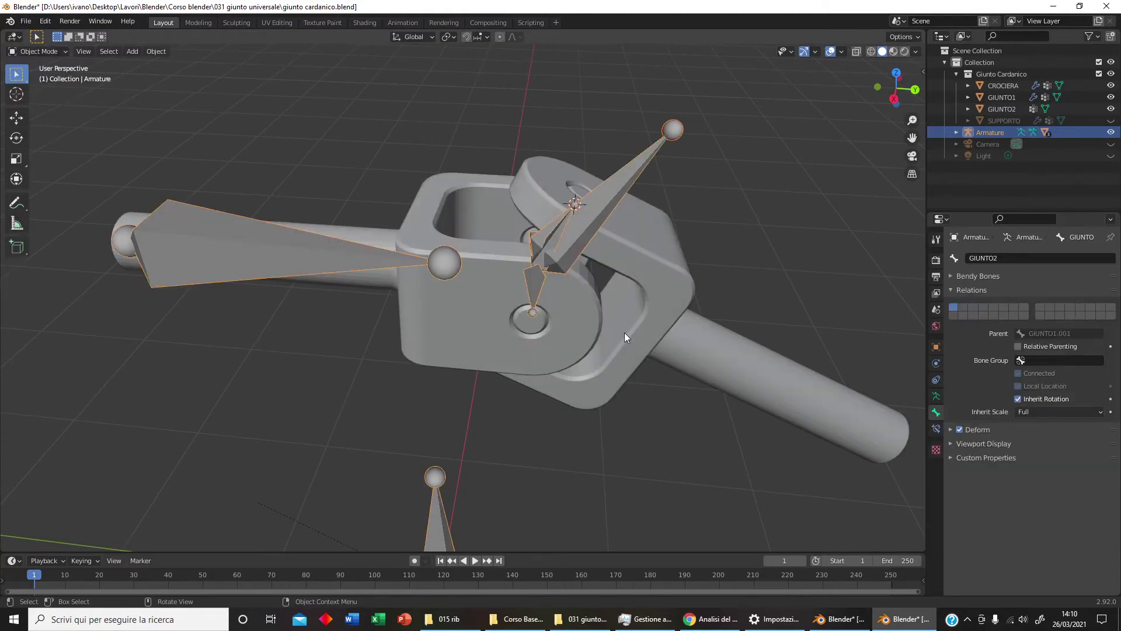
# Snap the 3D cursor to the centre of the GIUNTO2 mesh
pyautogui.click(710, 352)
pyautogui.press('Tab')
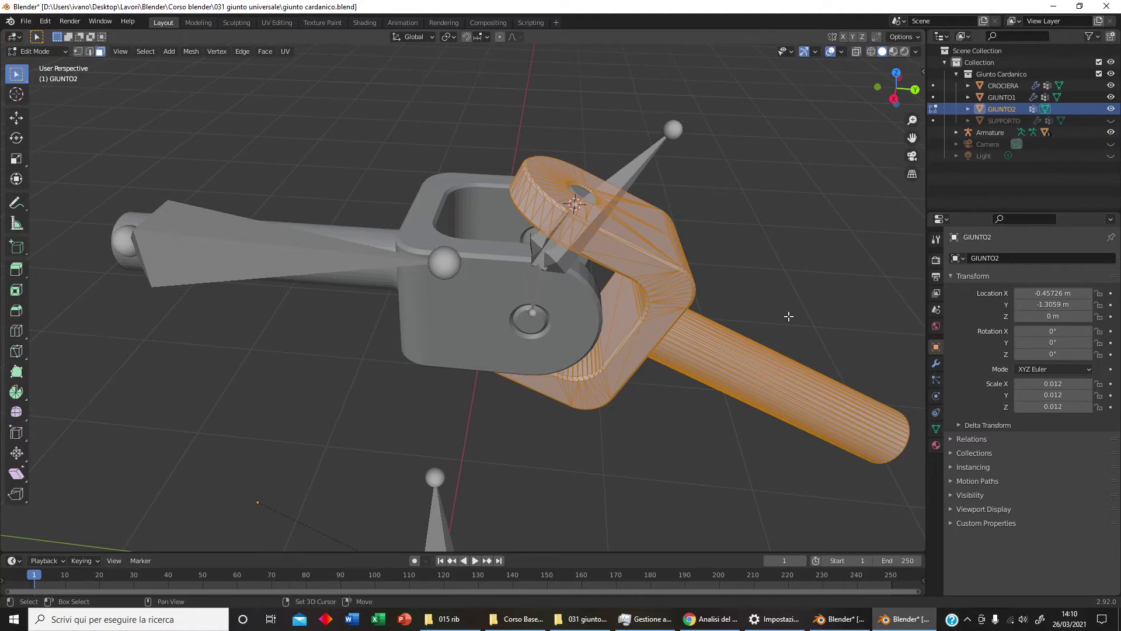
pyautogui.hotkey('shift', 's')
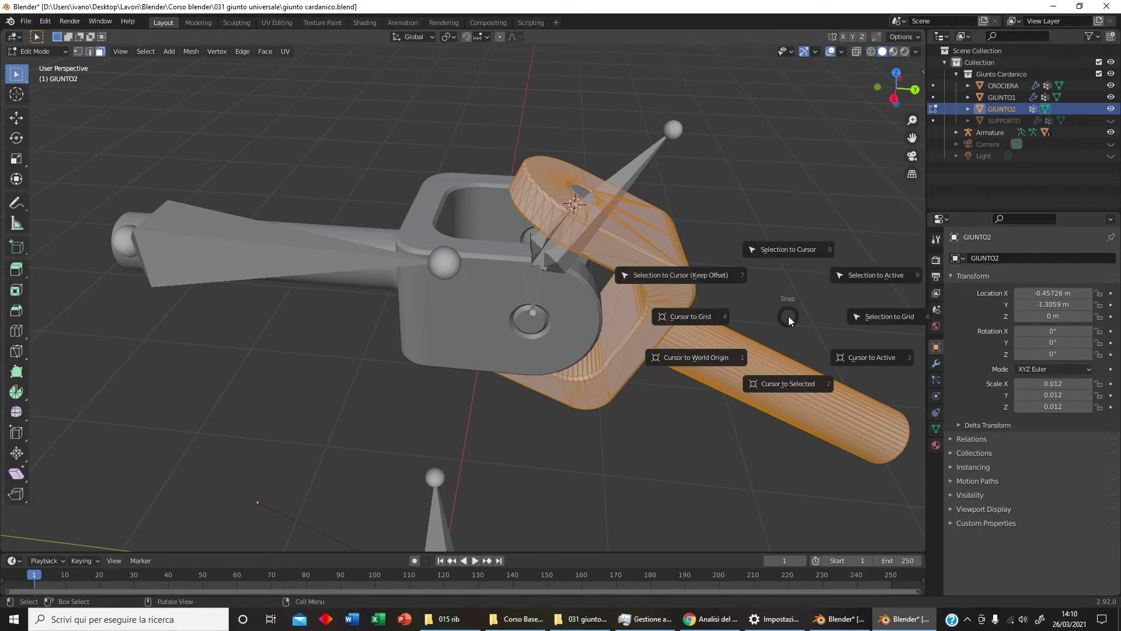
pyautogui.click(801, 380)
pyautogui.moveTo(801, 380); pyautogui.dragTo(731, 331, button='middle')
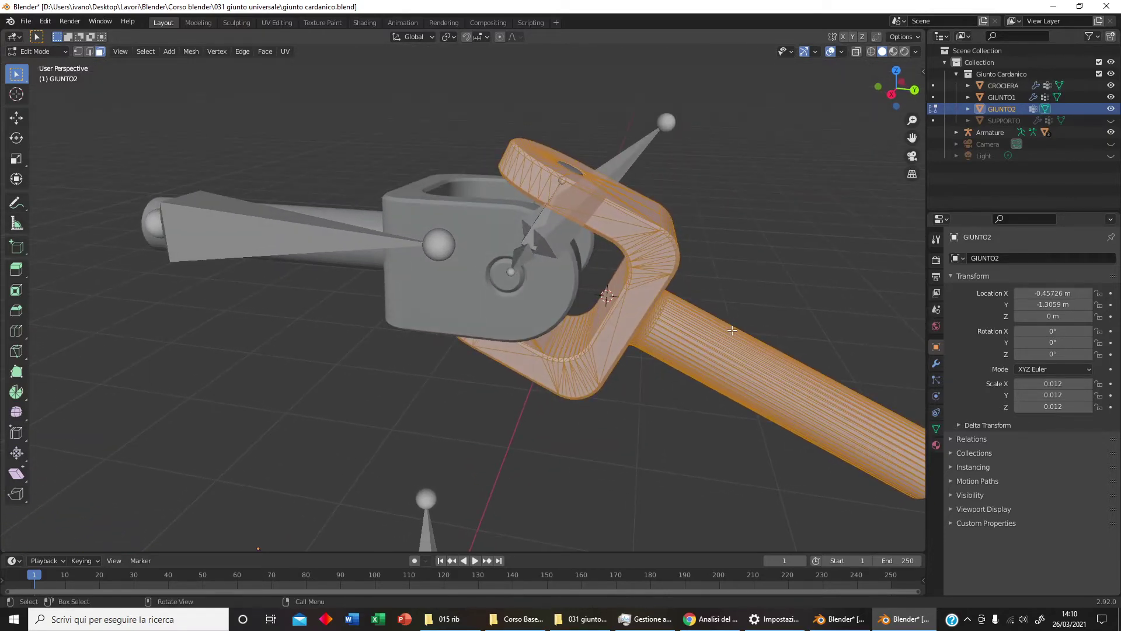
# Snap the GIUNTO2 bone's tail onto the 3D cursor in armature edit mode
pyautogui.press('Tab')
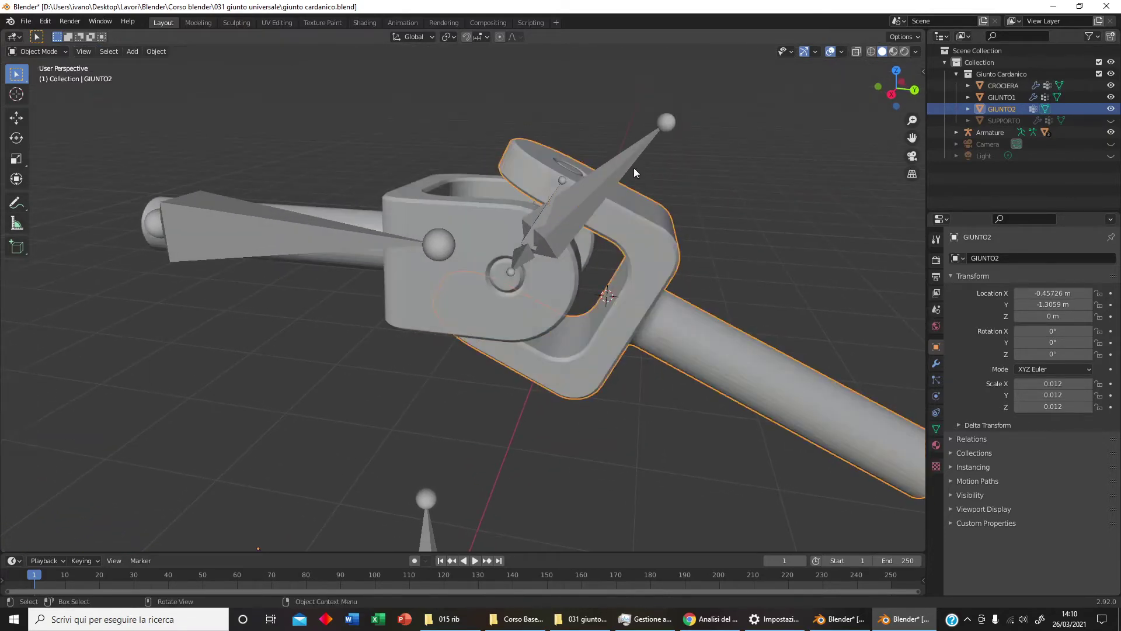
pyautogui.click(633, 167)
pyautogui.press('Tab')
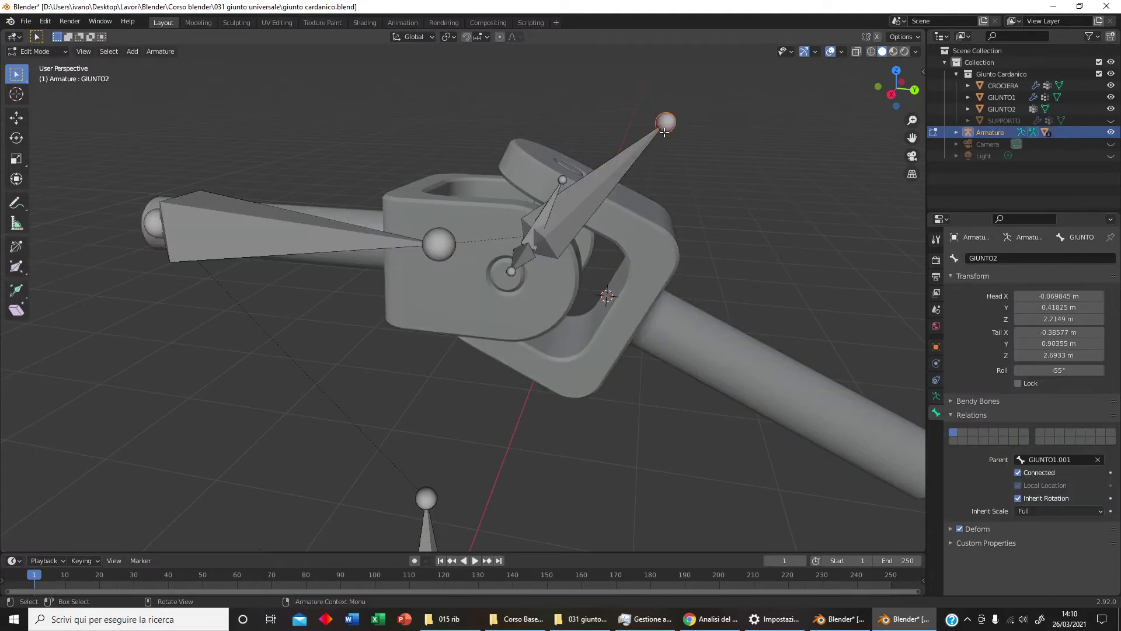
pyautogui.hotkey('shift', 's')
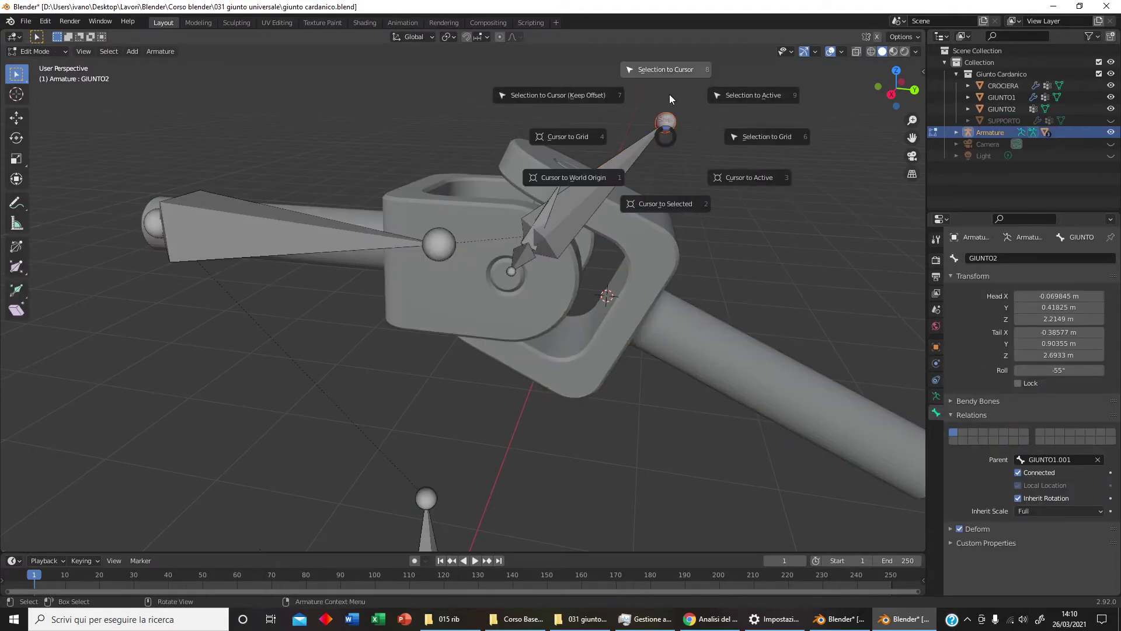
pyautogui.click(671, 73)
pyautogui.moveTo(622, 210)
pyautogui.mouseDown(button='middle')
pyautogui.moveTo(640, 244)
pyautogui.moveTo(951, 381)
pyautogui.mouseUp(button='middle')
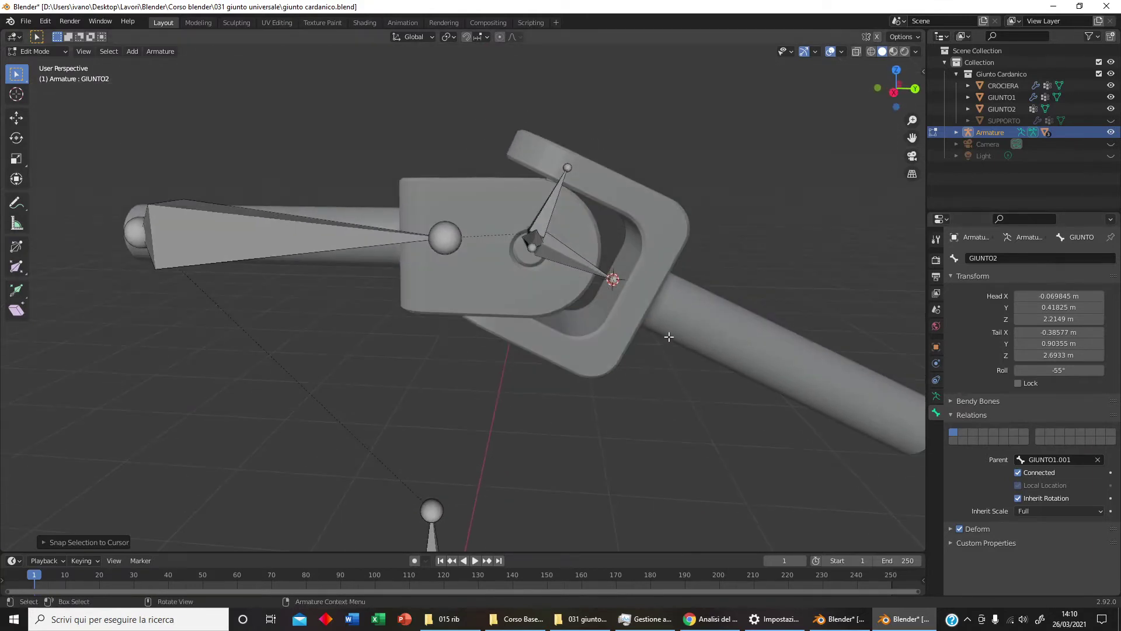
pyautogui.moveTo(668, 333); pyautogui.dragTo(678, 362, button='middle')
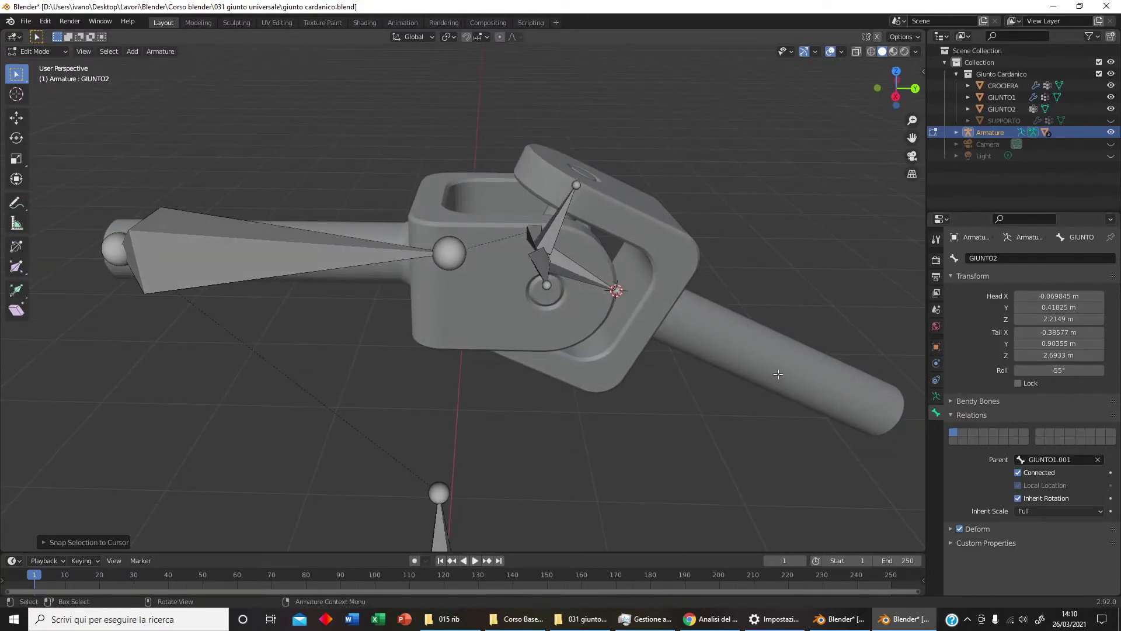
pyautogui.moveTo(681, 345); pyautogui.dragTo(571, 285, button='middle')
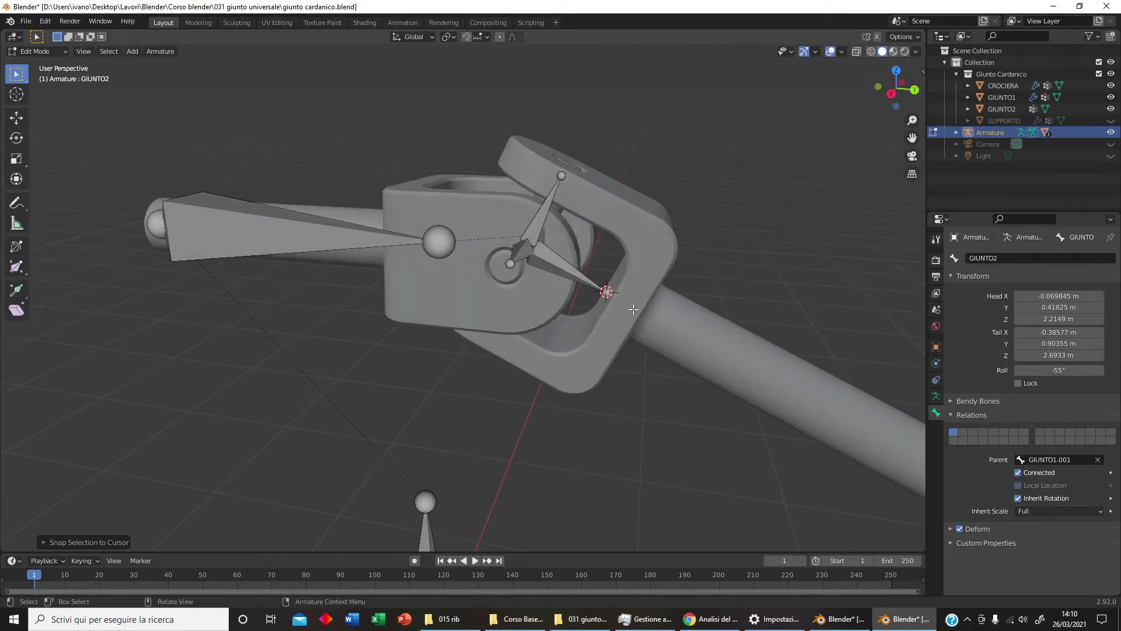
pyautogui.moveTo(738, 358)
pyautogui.mouseDown(button='middle')
pyautogui.moveTo(696, 325)
pyautogui.moveTo(664, 334)
pyautogui.mouseUp(button='middle')
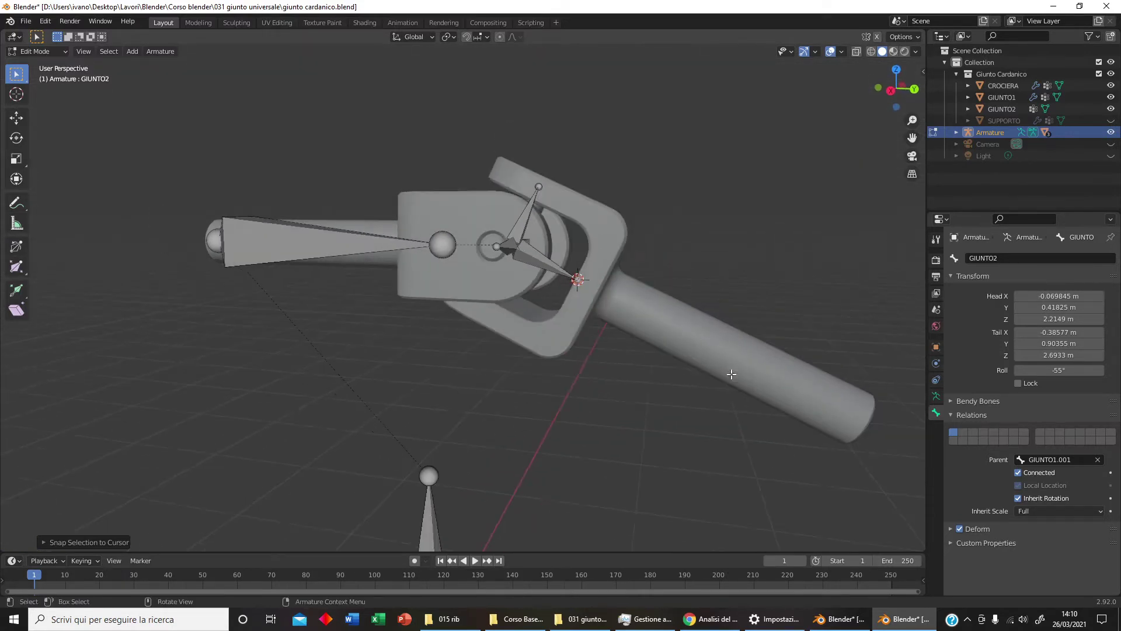
pyautogui.moveTo(732, 375); pyautogui.dragTo(723, 405, button='middle')
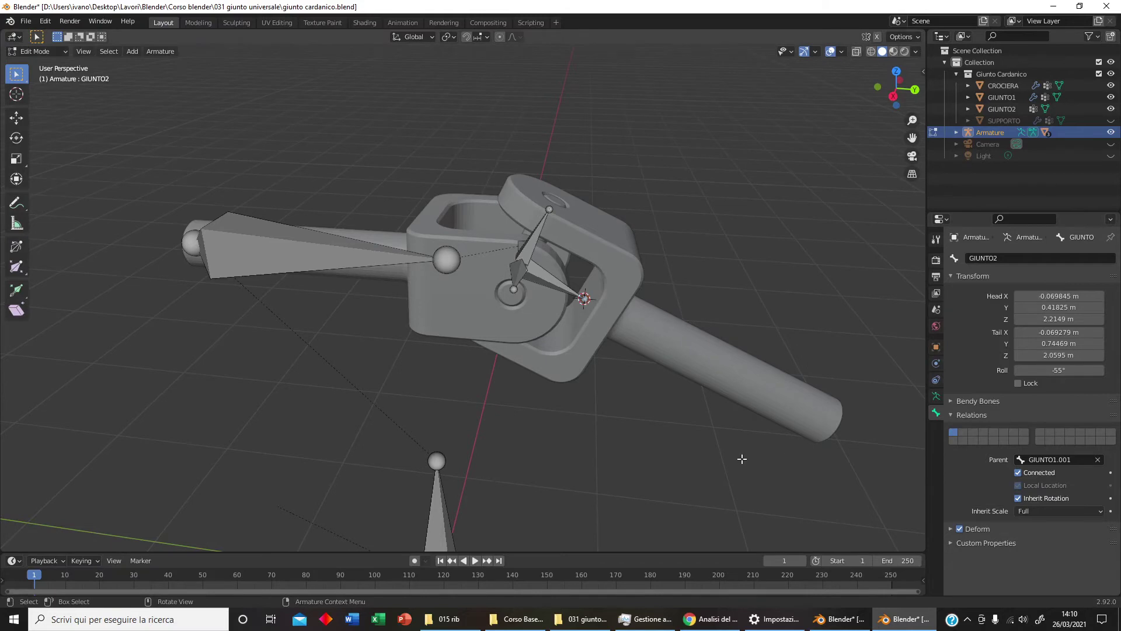
pyautogui.moveTo(715, 437); pyautogui.dragTo(715, 435, button='middle')
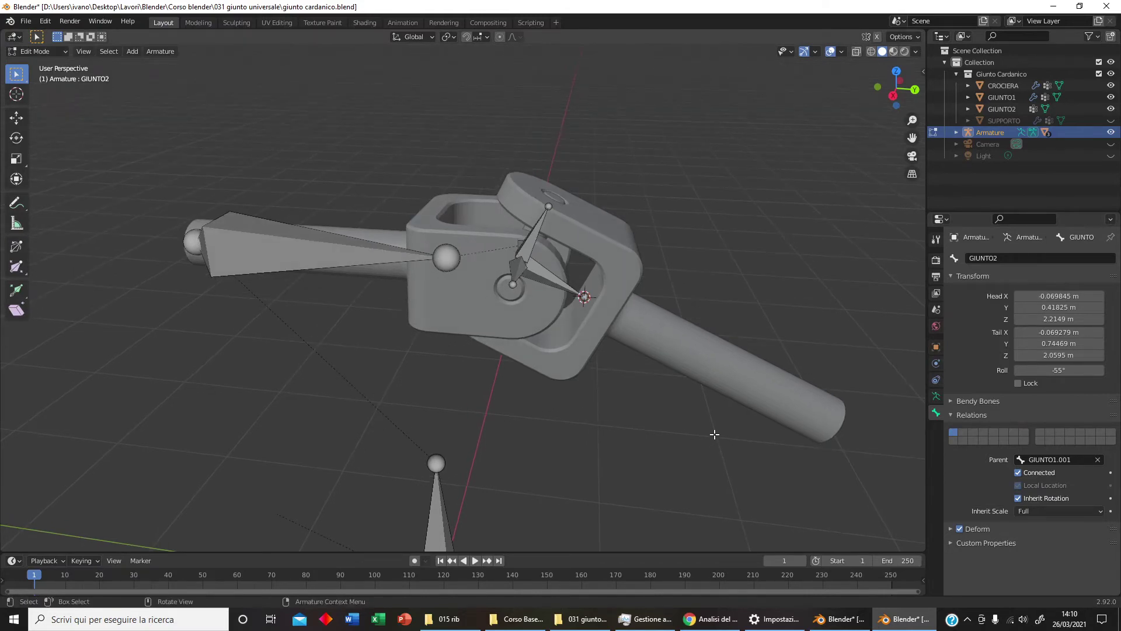
pyautogui.click(306, 246)
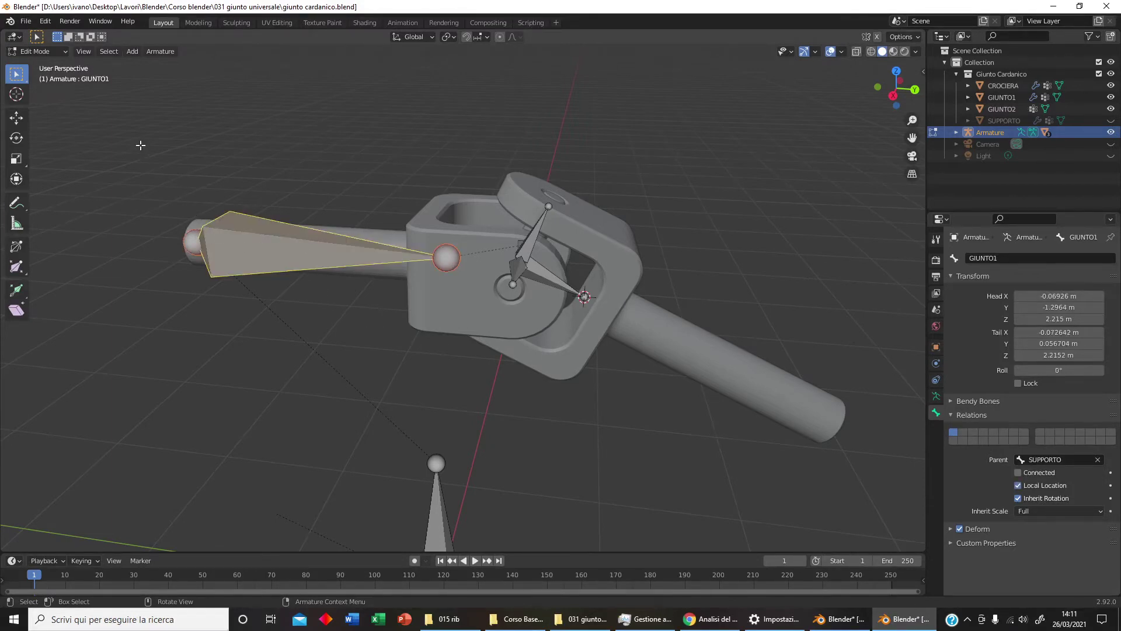
pyautogui.click(61, 52)
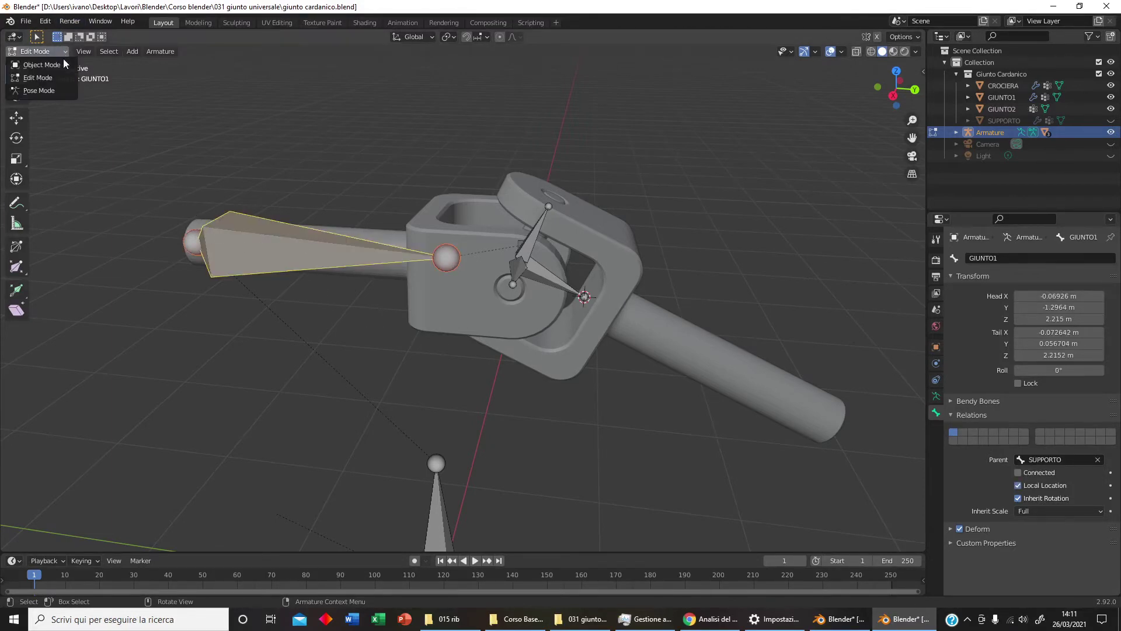
pyautogui.click(60, 90)
pyautogui.moveTo(229, 198)
pyautogui.mouseDown(button='middle')
pyautogui.moveTo(345, 218)
pyautogui.moveTo(471, 271)
pyautogui.mouseUp(button='middle')
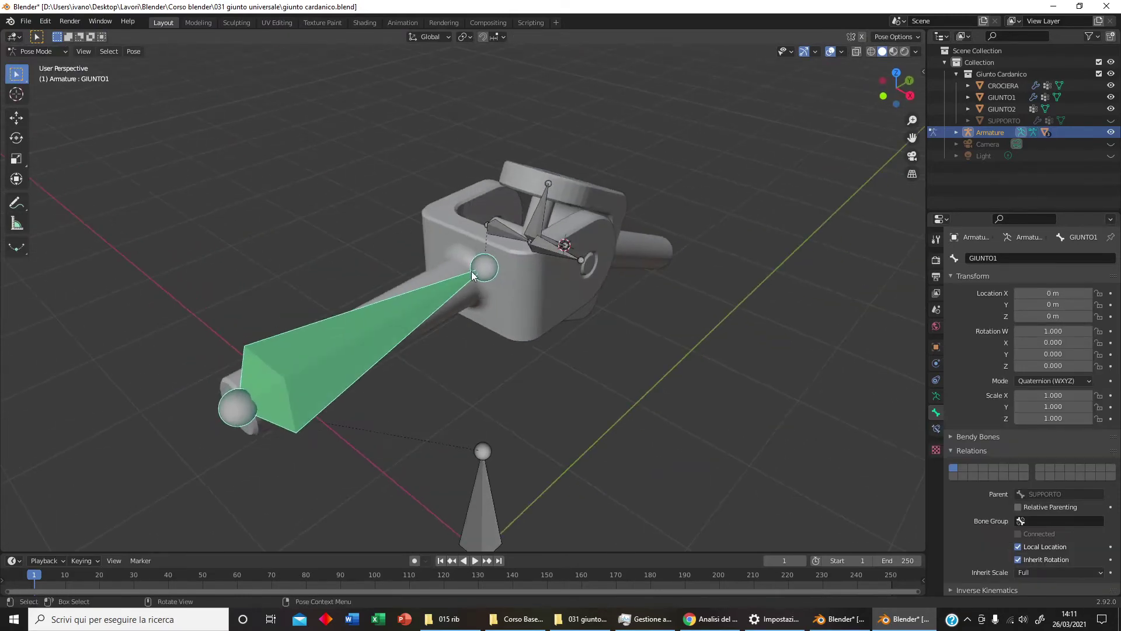
pyautogui.press('r')
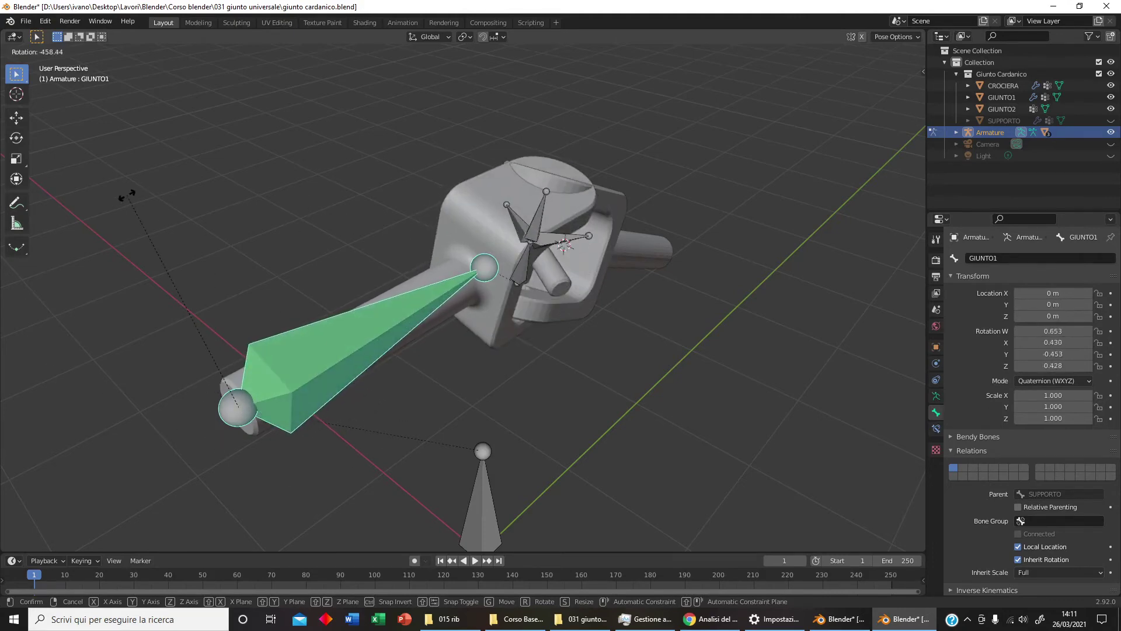
pyautogui.press('Escape')
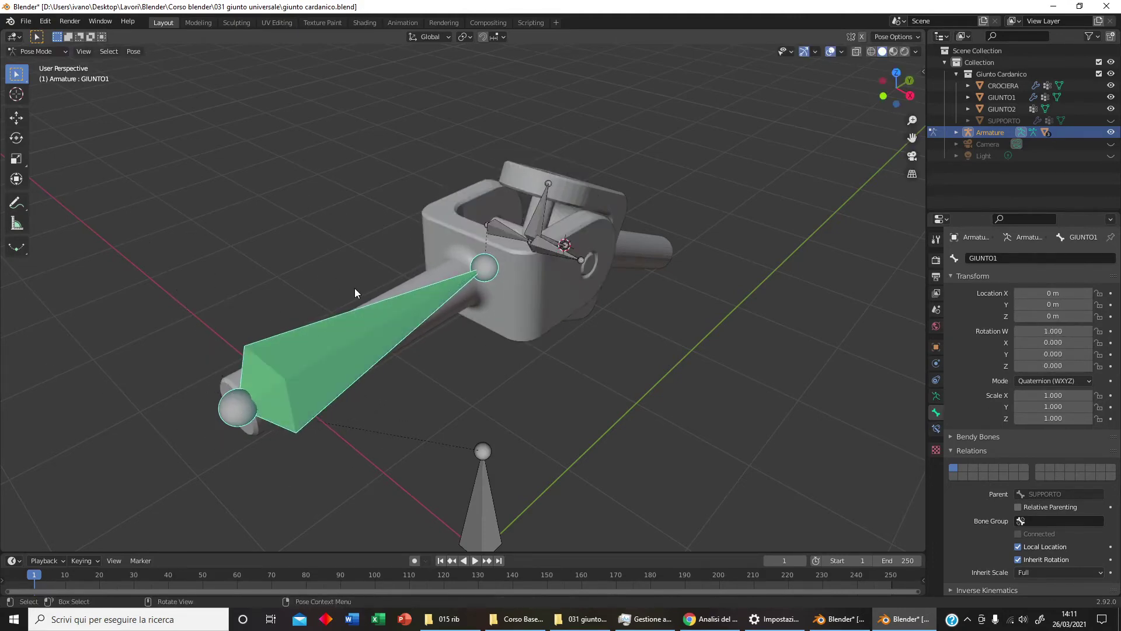
pyautogui.moveTo(355, 288)
pyautogui.mouseDown(button='middle')
pyautogui.moveTo(230, 272)
pyautogui.moveTo(300, 269)
pyautogui.mouseUp(button='middle')
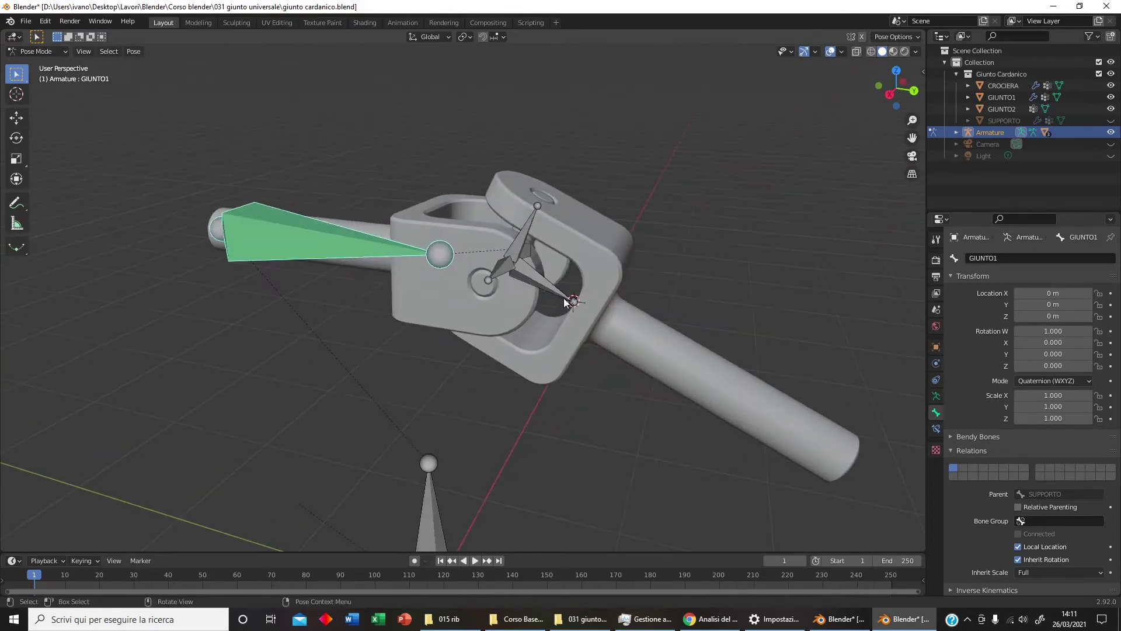
pyautogui.moveTo(577, 306); pyautogui.dragTo(590, 301, button='middle')
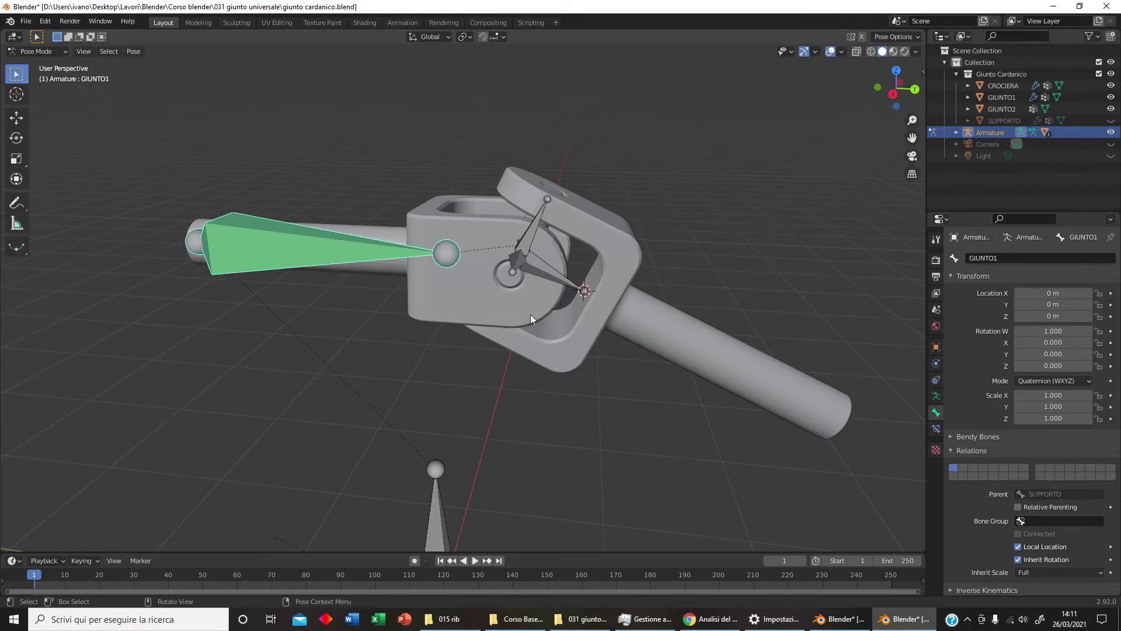
pyautogui.press('r')
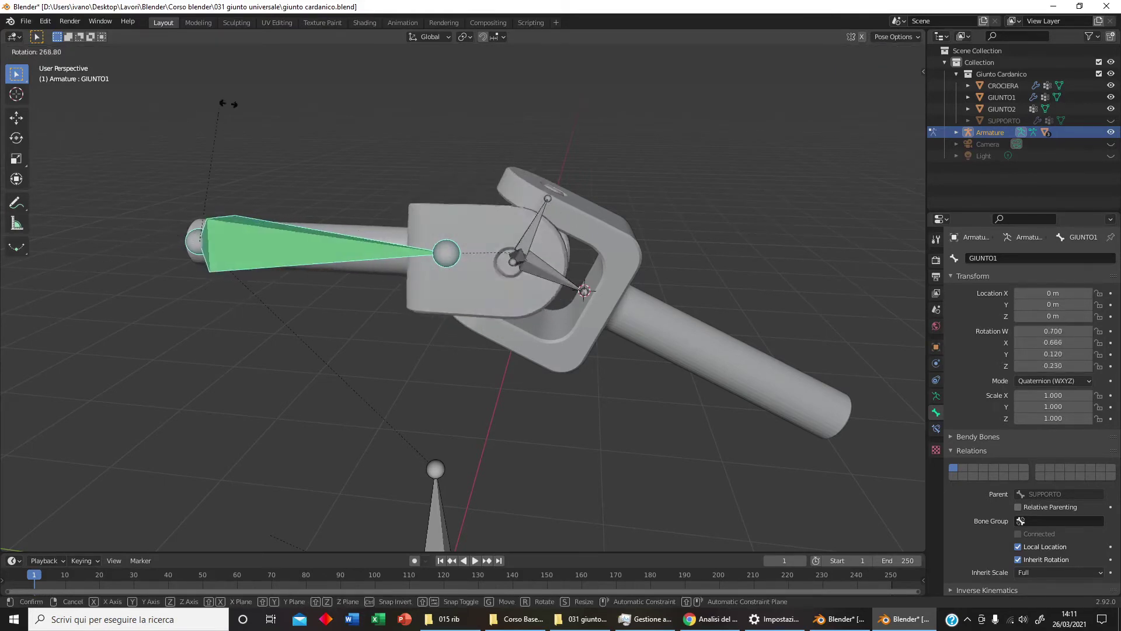
pyautogui.press('x')
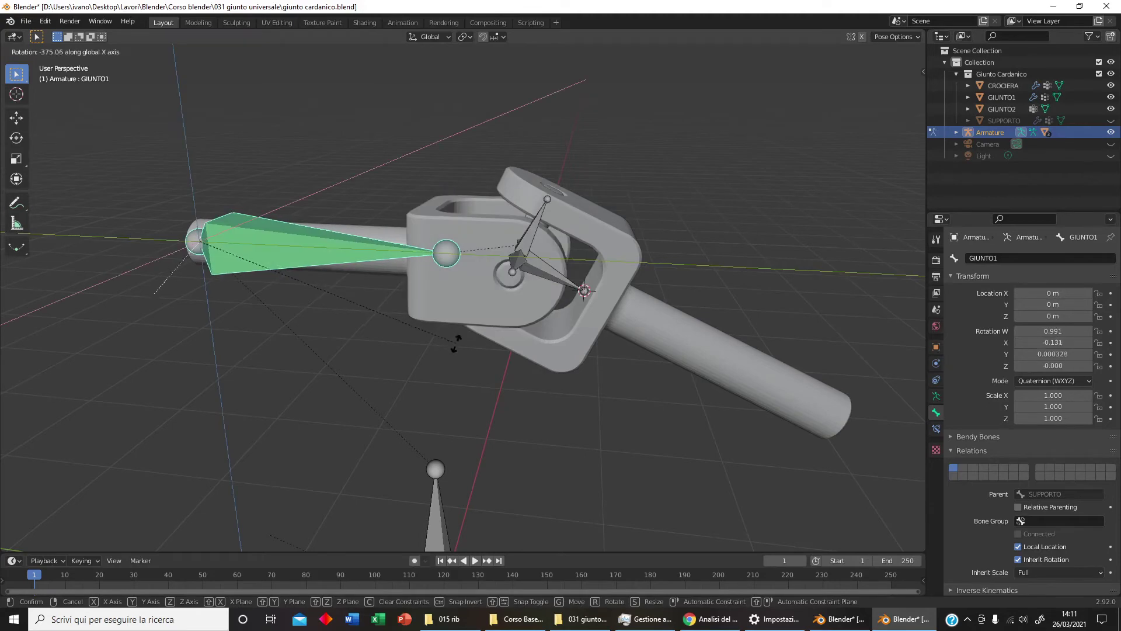
pyautogui.rightClick(458, 346)
pyautogui.moveTo(452, 353); pyautogui.dragTo(517, 372, button='middle')
pyautogui.press('r')
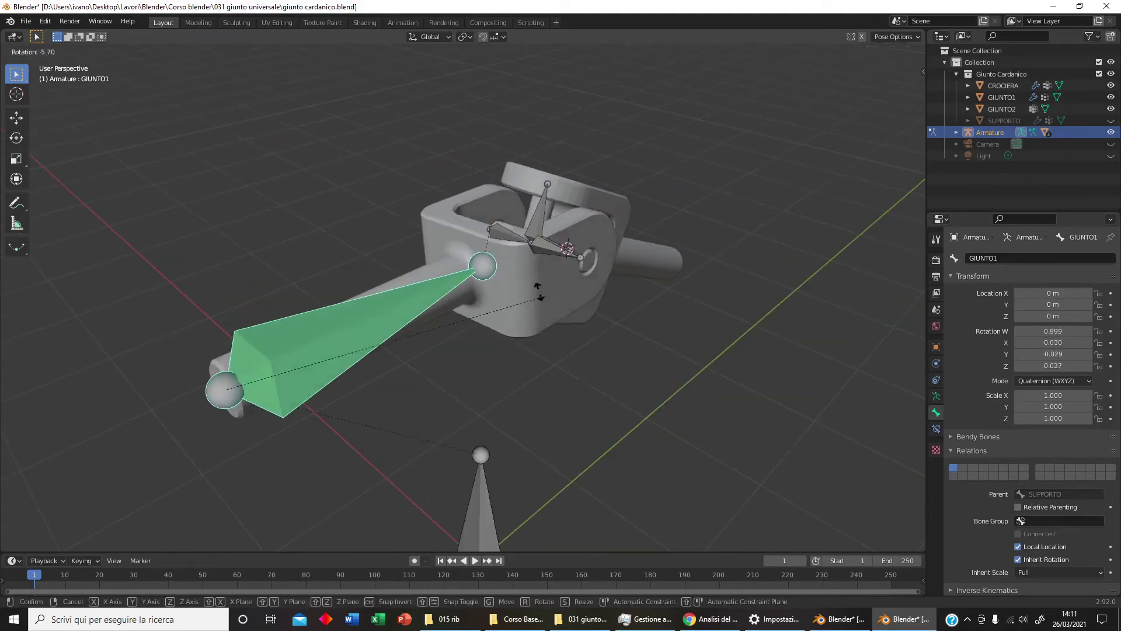
pyautogui.rightClick(362, 224)
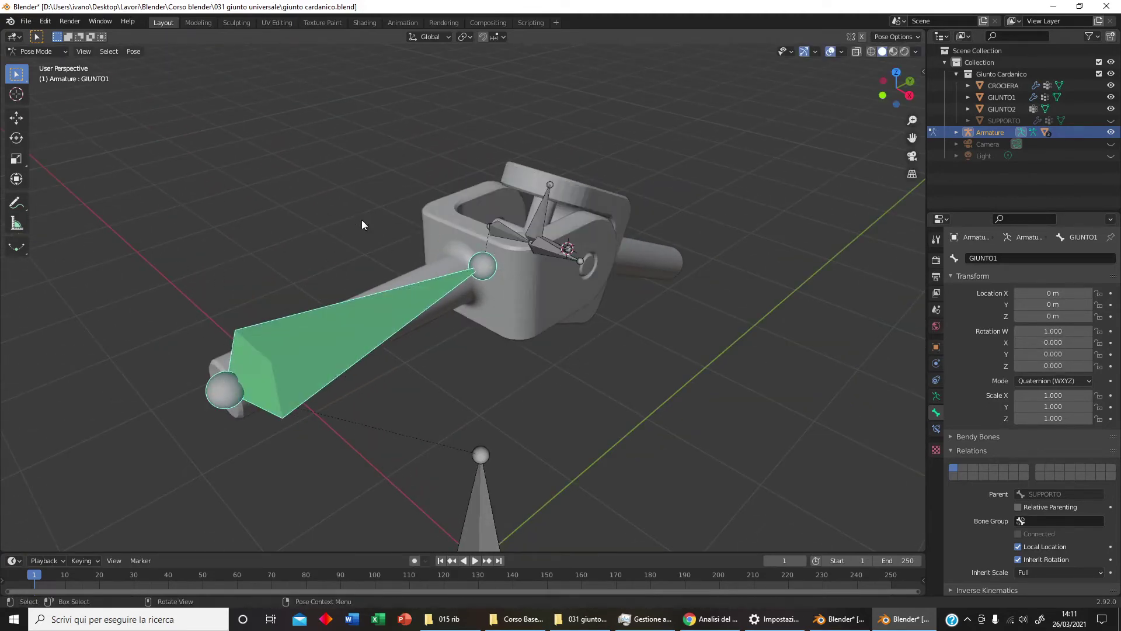
pyautogui.moveTo(362, 224)
pyautogui.mouseDown(button='middle')
pyautogui.moveTo(415, 303)
pyautogui.moveTo(386, 296)
pyautogui.moveTo(440, 425)
pyautogui.mouseUp(button='middle')
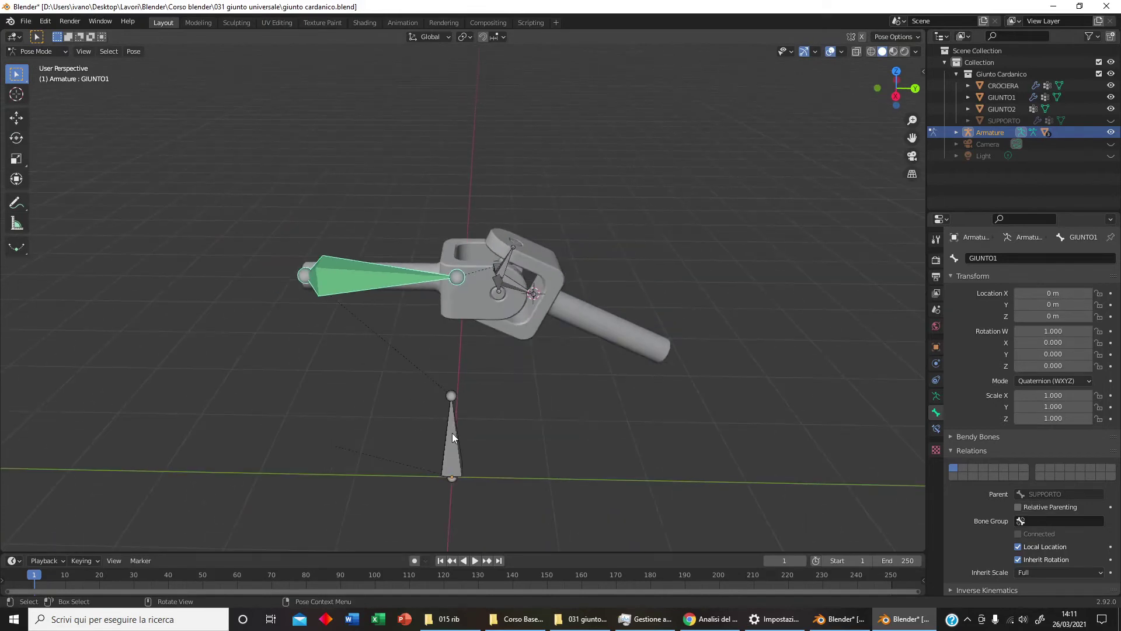
# Select the SUPPORTO bone, show the SUPPORTO support frame and hide GIUNTO2
pyautogui.click(452, 433)
pyautogui.moveTo(569, 477); pyautogui.dragTo(558, 463, button='middle')
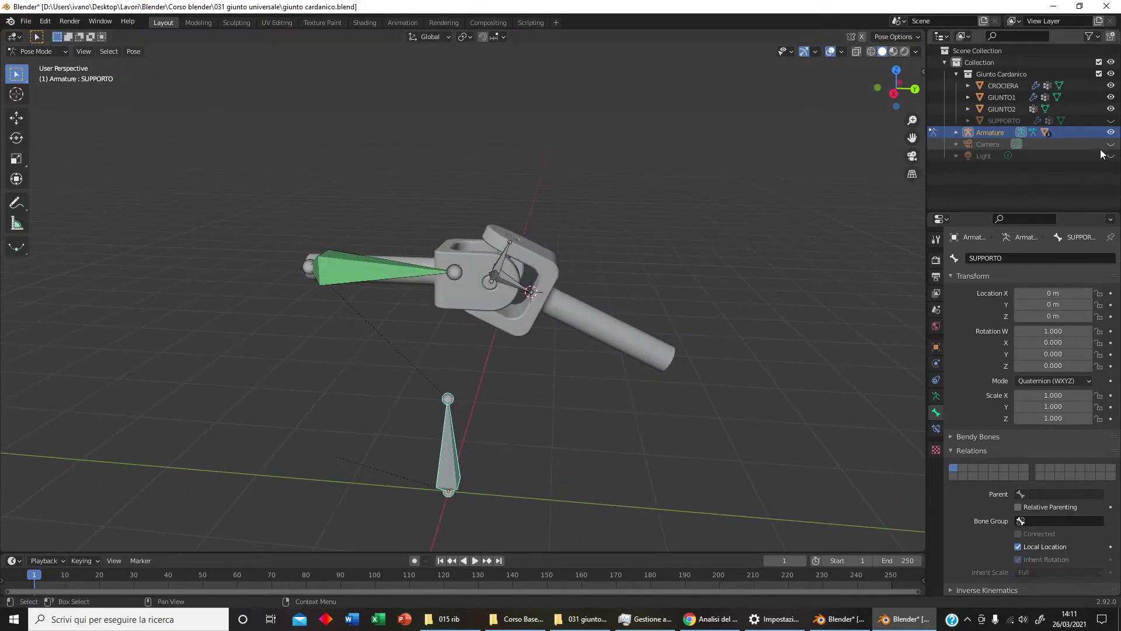
pyautogui.click(1111, 121)
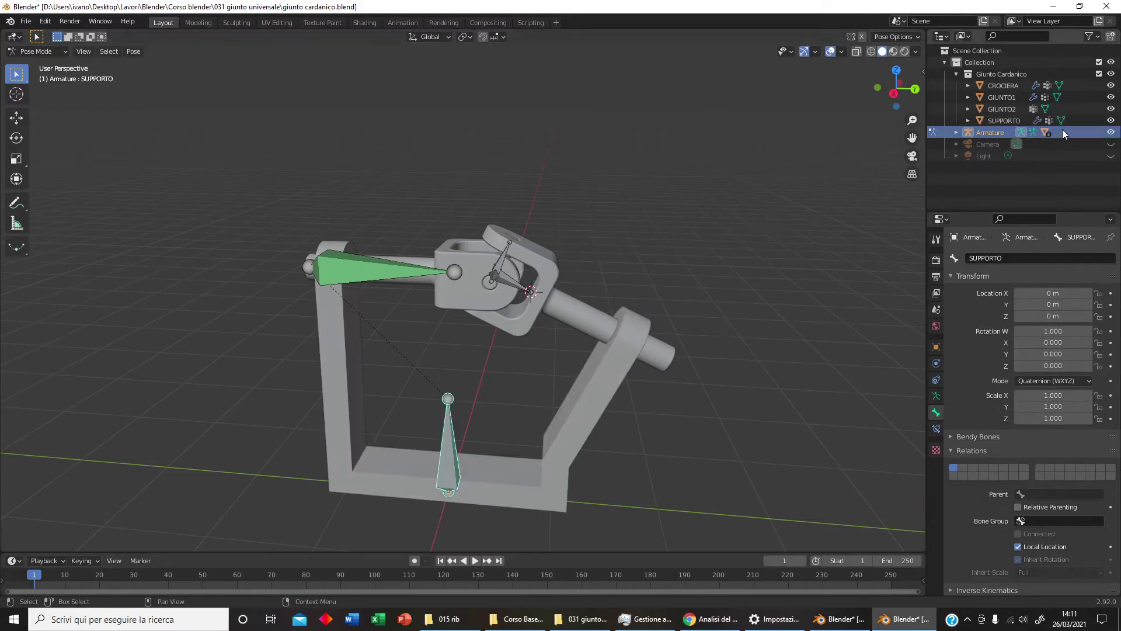
pyautogui.click(1111, 108)
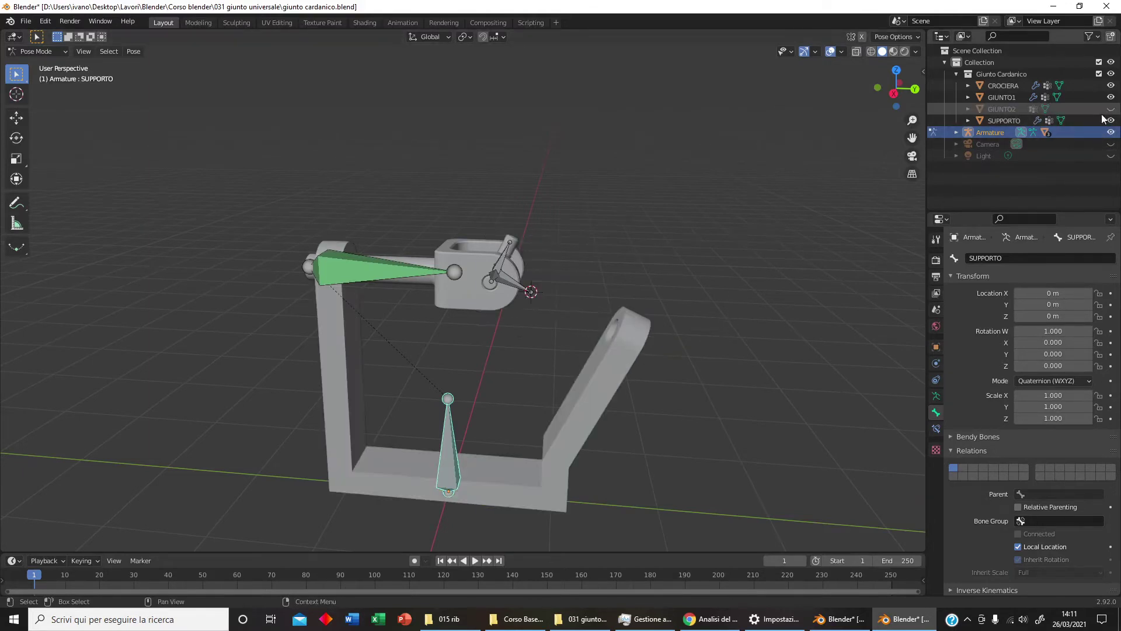
pyautogui.moveTo(630, 370); pyautogui.dragTo(653, 370, button='middle')
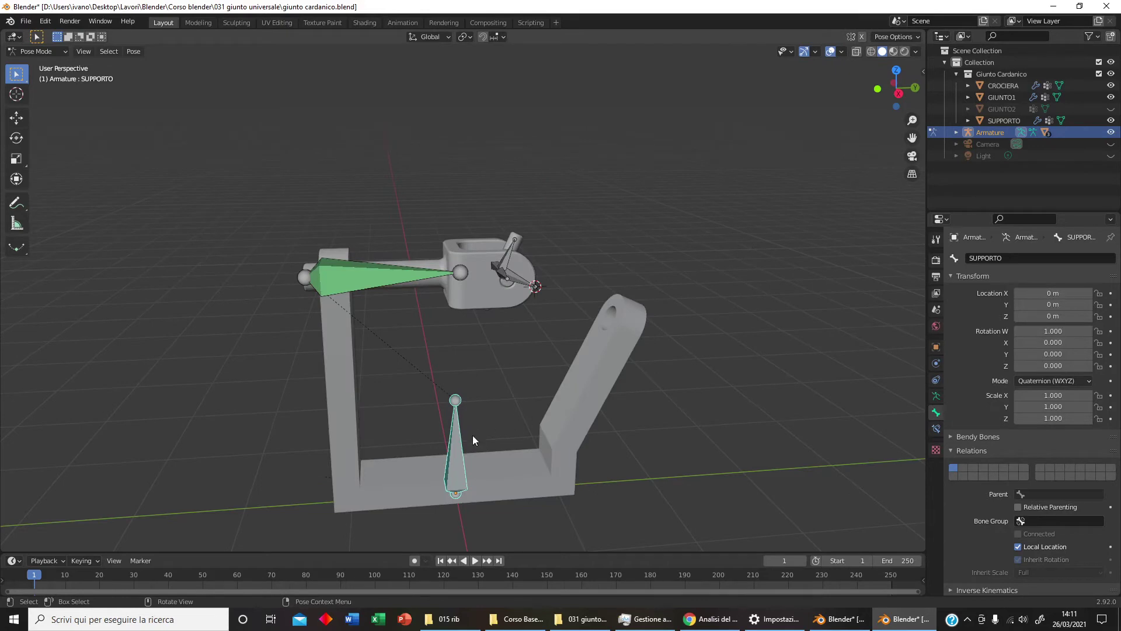
# Extrude an unconnected bone SUPPORTO.001 from SUPPORTO's tip
pyautogui.press('Tab')
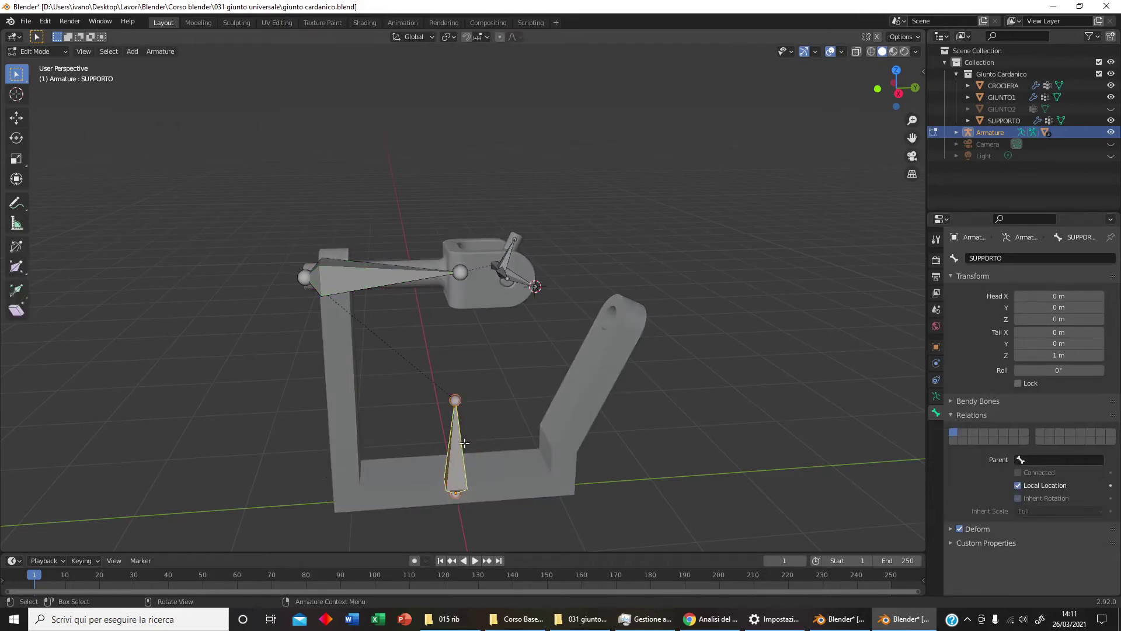
pyautogui.press('e')
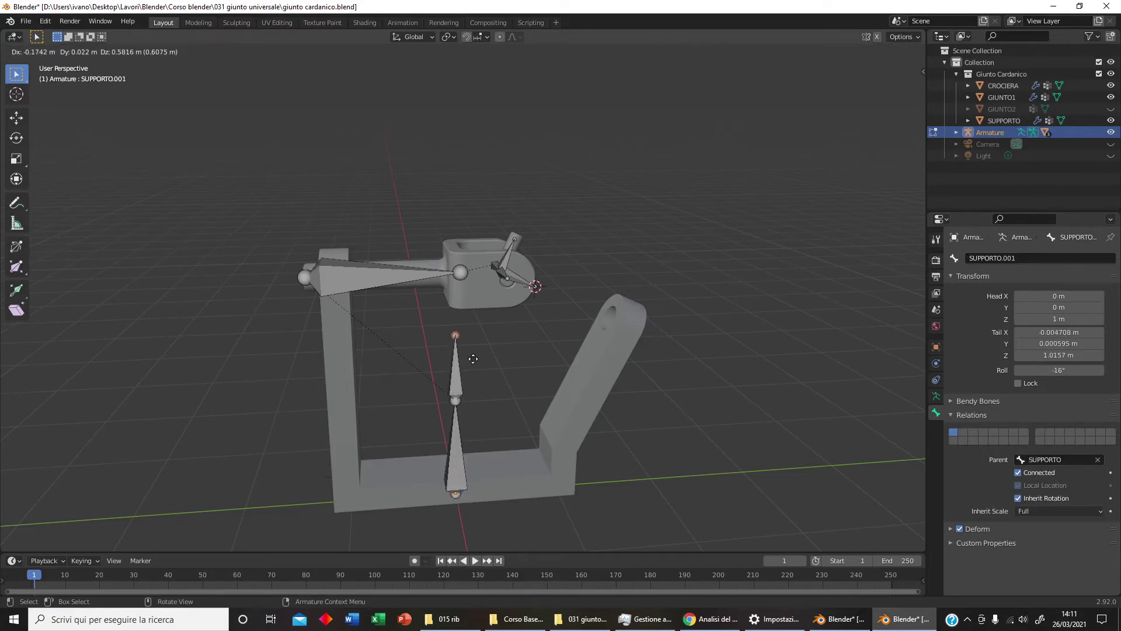
pyautogui.click(473, 358)
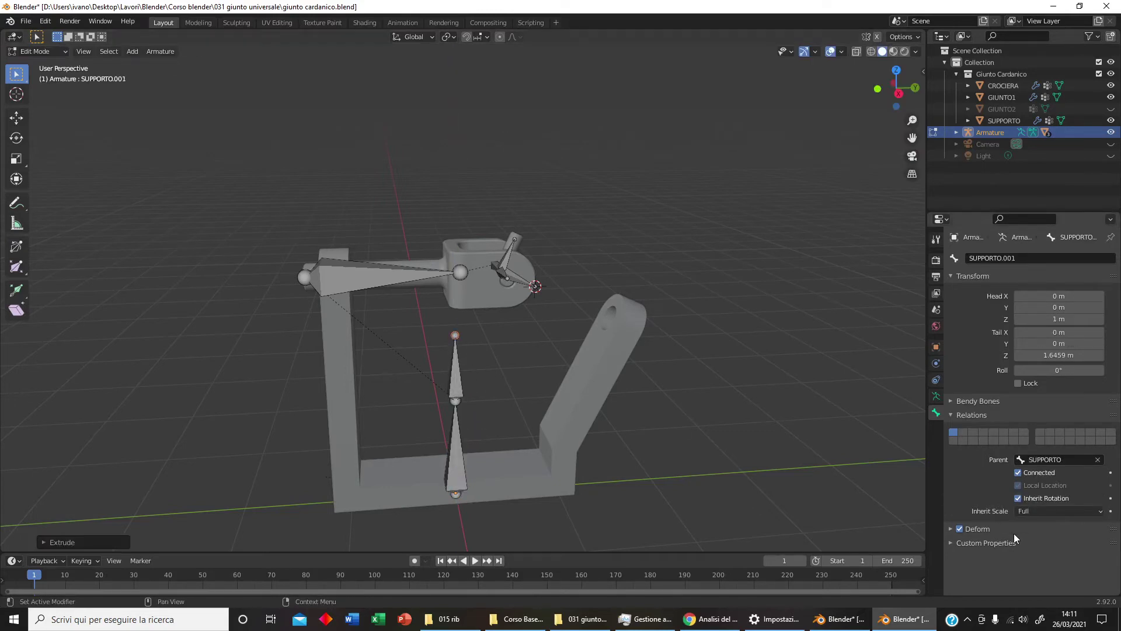
pyautogui.click(1033, 475)
pyautogui.moveTo(797, 510)
pyautogui.mouseDown(button='middle')
pyautogui.moveTo(678, 464)
pyautogui.moveTo(615, 458)
pyautogui.mouseUp(button='middle')
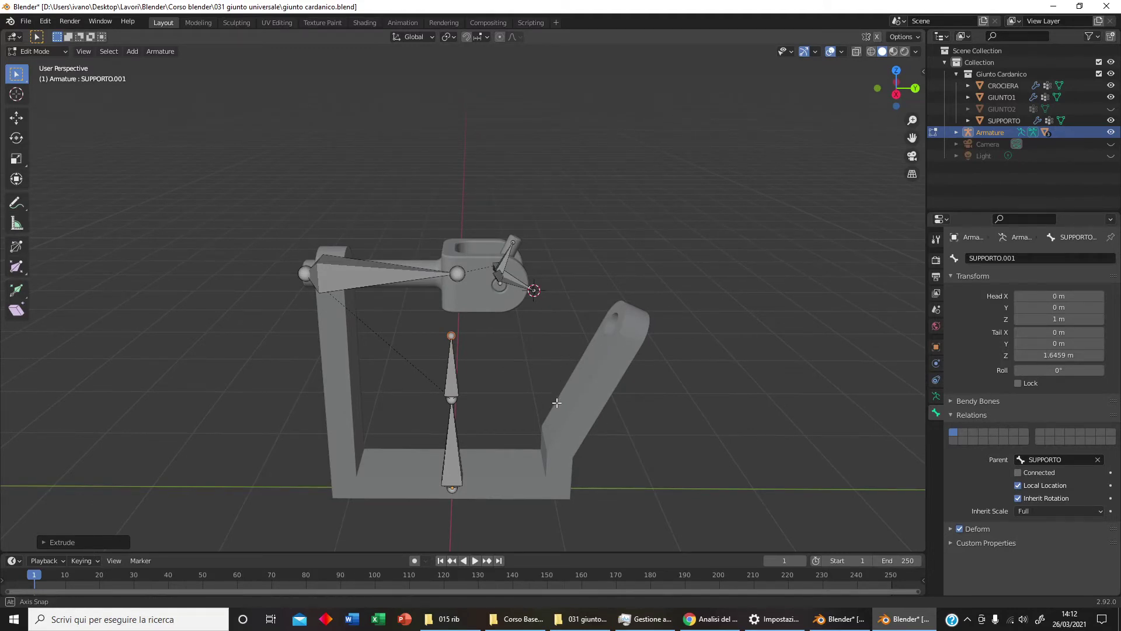
pyautogui.moveTo(557, 401); pyautogui.dragTo(502, 376, button='middle')
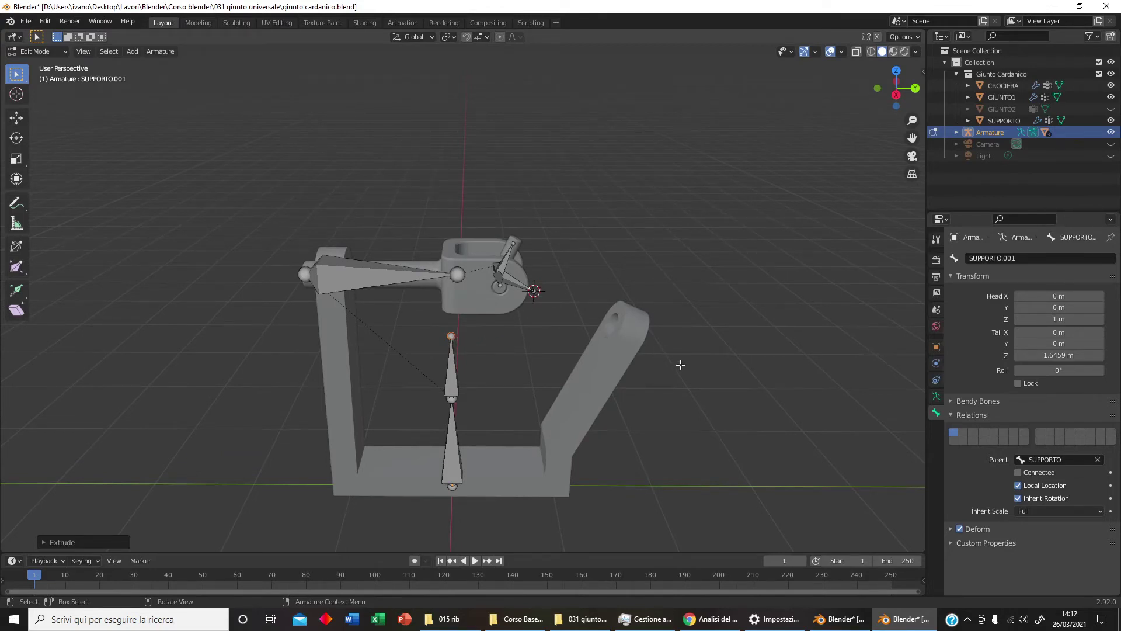
# Snap SUPPORTO.001's tail to the 3D cursor at the joint centre, then return to object mode
pyautogui.press('shift')
pyautogui.hotkey('shift', 's')
pyautogui.click(547, 302)
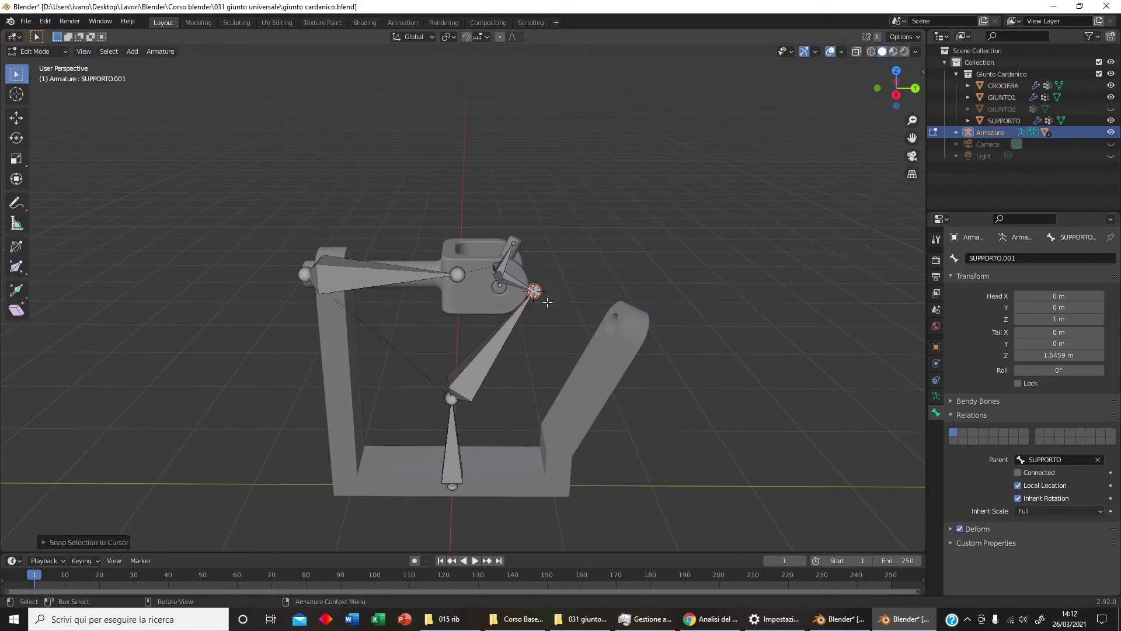
pyautogui.moveTo(536, 353); pyautogui.dragTo(538, 348, button='middle')
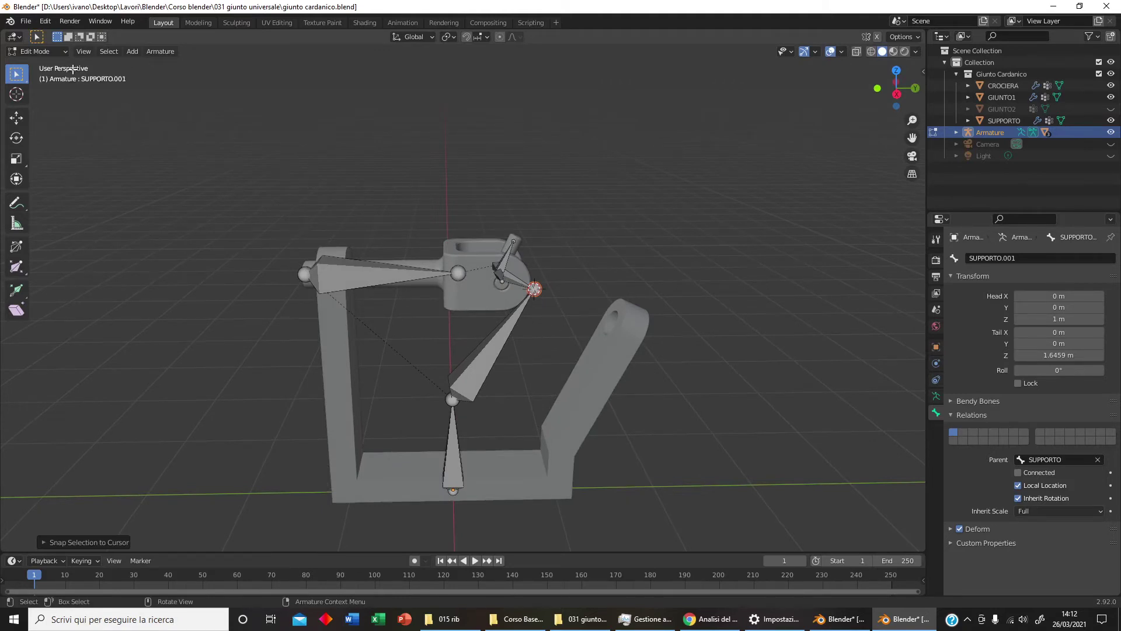
pyautogui.click(62, 50)
pyautogui.click(26, 64)
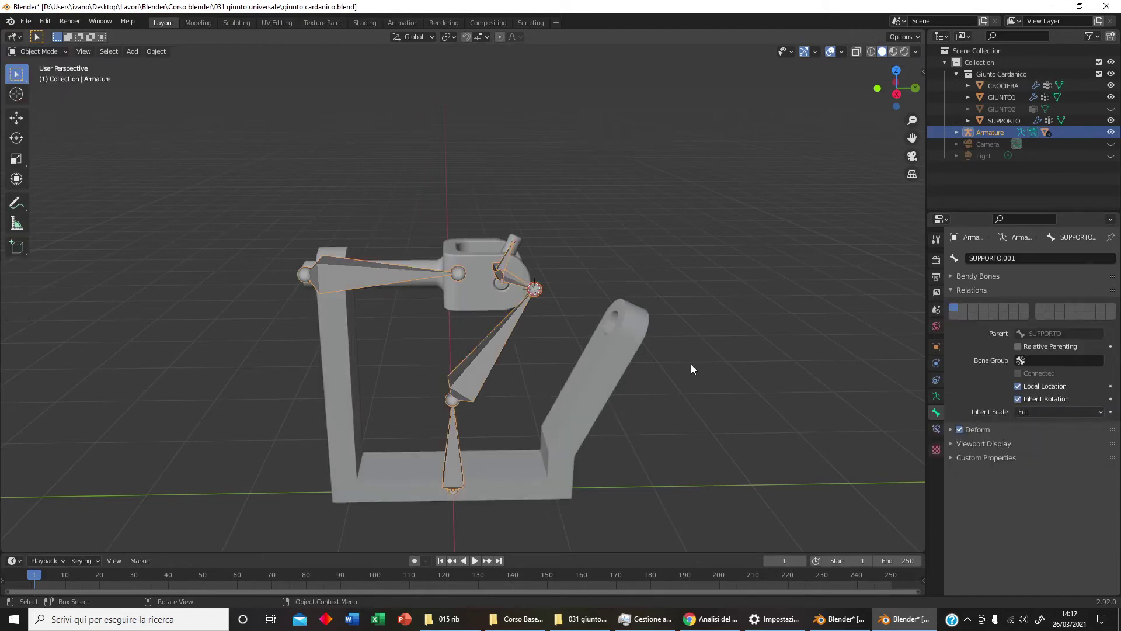
# Edit the SUPPORTO mesh and select the faces inside the slanted arm's hole
pyautogui.click(626, 353)
pyautogui.press('Tab')
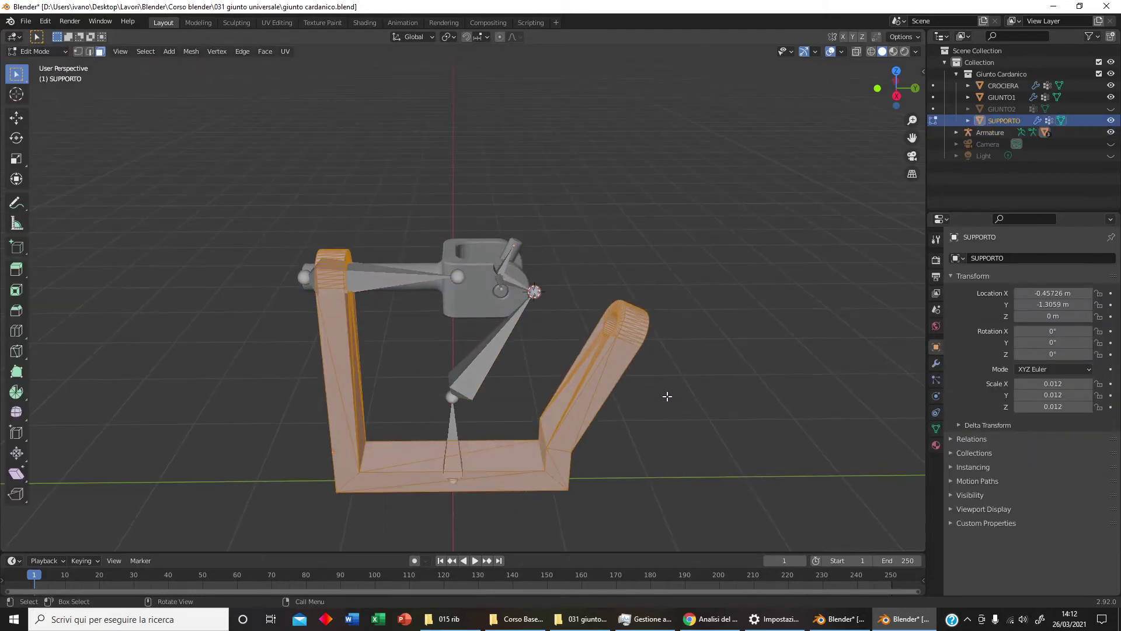
pyautogui.click(667, 396)
pyautogui.scroll(5, 621, 383)
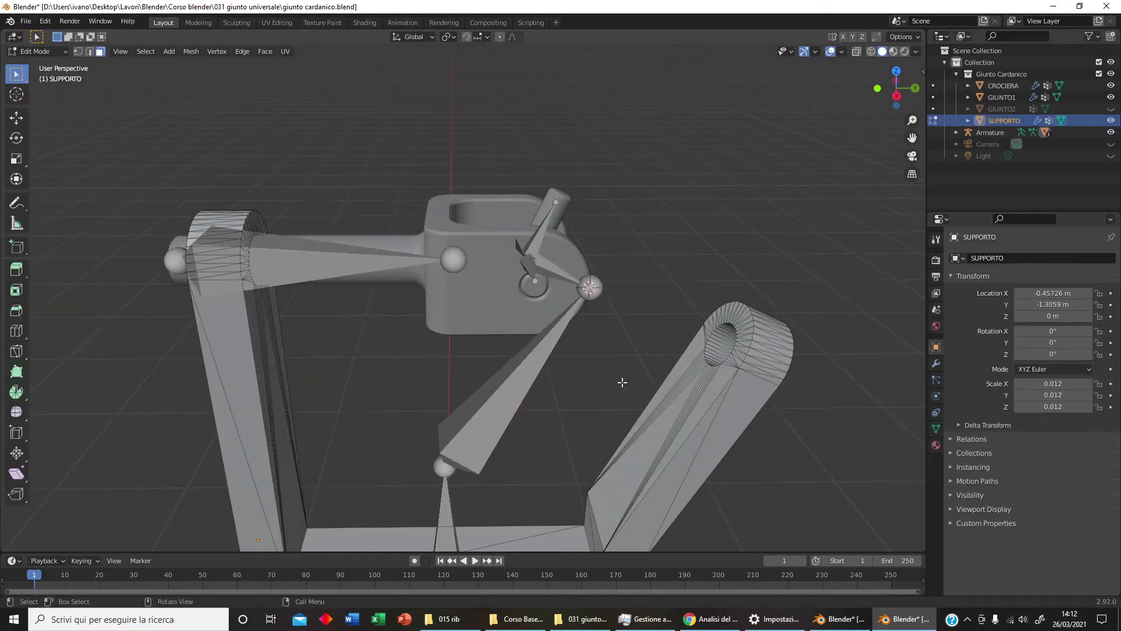
pyautogui.click(708, 336)
pyautogui.moveTo(711, 347)
pyautogui.mouseDown(button='middle')
pyautogui.moveTo(675, 375)
pyautogui.moveTo(589, 345)
pyautogui.moveTo(517, 379)
pyautogui.mouseUp(button='middle')
pyautogui.press('b')
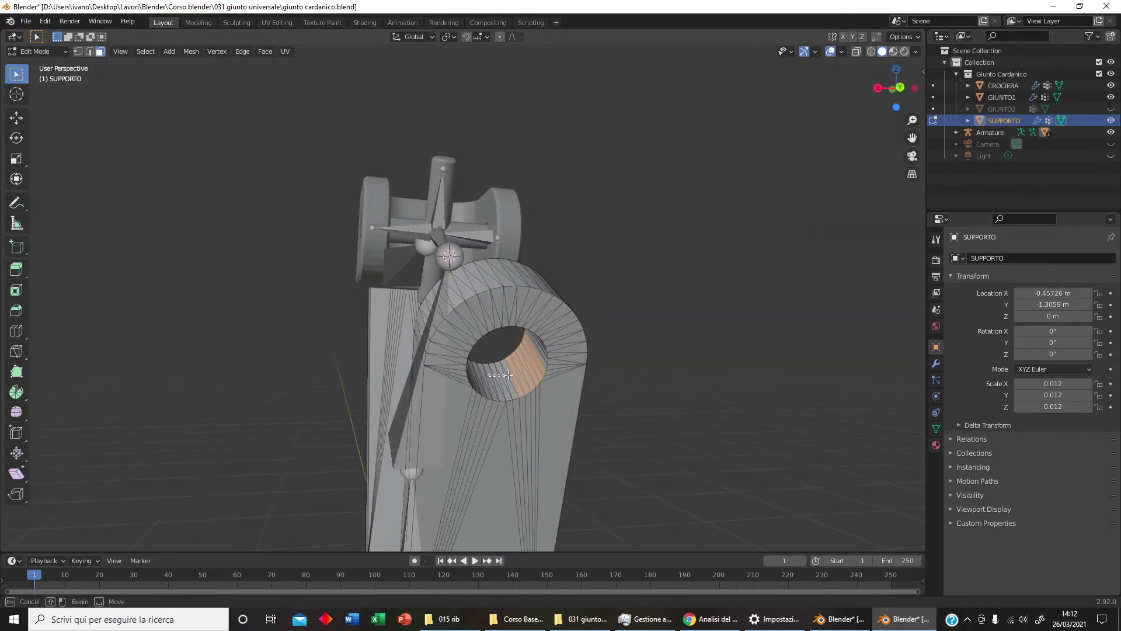
pyautogui.moveTo(508, 374); pyautogui.dragTo(485, 397)
pyautogui.moveTo(485, 397); pyautogui.dragTo(280, 391, button='middle')
pyautogui.press('b')
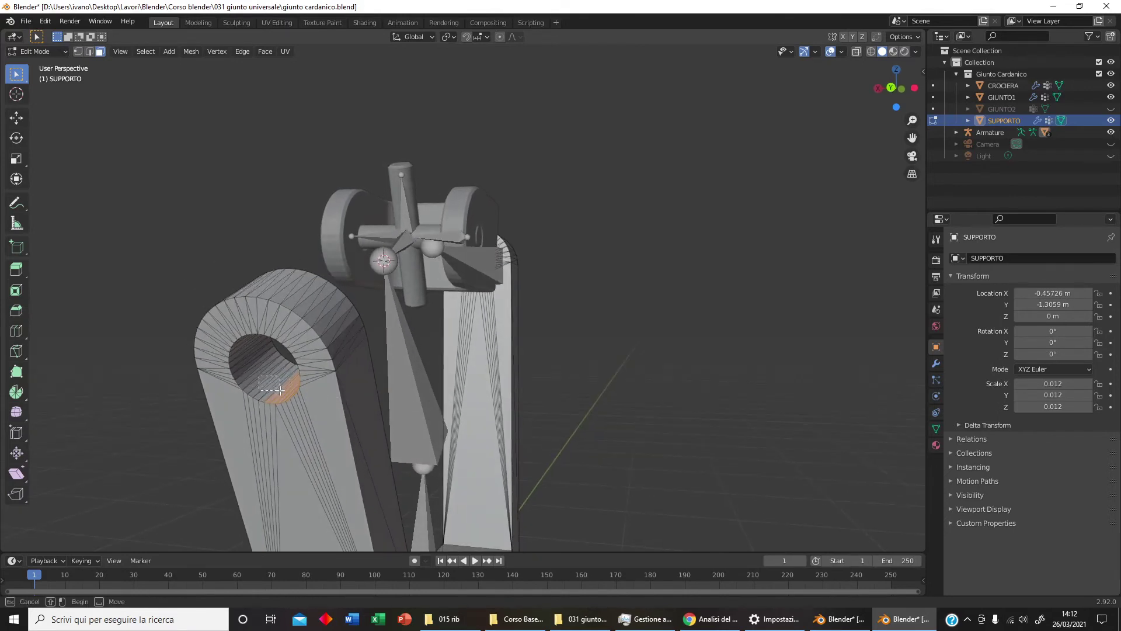
pyautogui.moveTo(280, 390); pyautogui.dragTo(295, 398)
pyautogui.moveTo(295, 399); pyautogui.dragTo(254, 330, button='middle')
pyautogui.press('b')
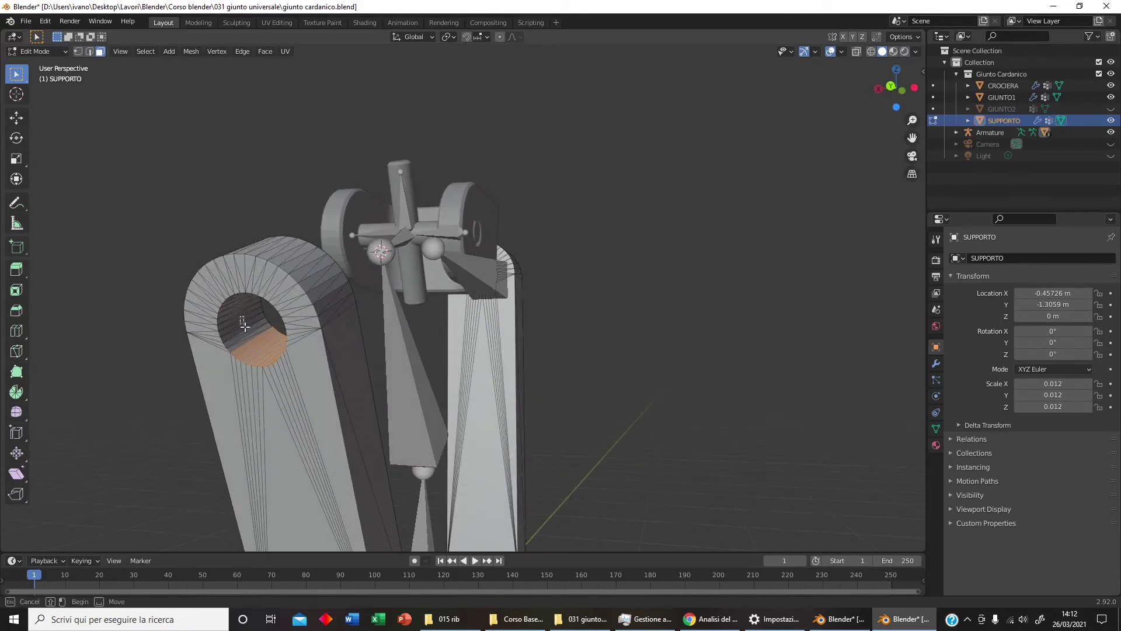
pyautogui.moveTo(244, 326); pyautogui.dragTo(259, 348)
pyautogui.moveTo(258, 347); pyautogui.dragTo(292, 179, button='middle')
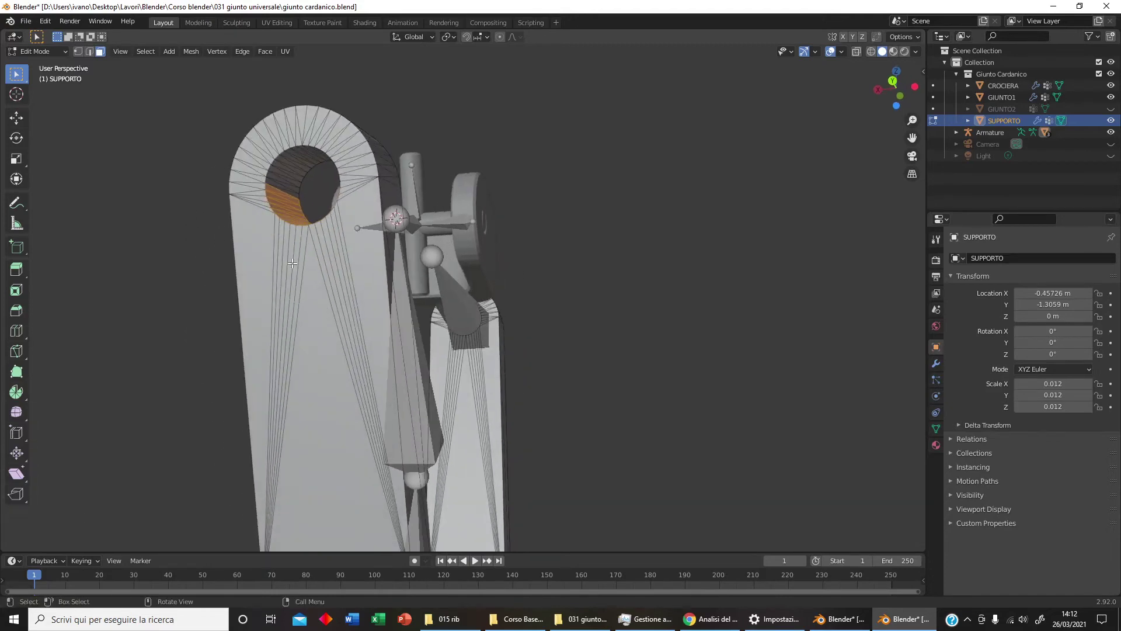
pyautogui.keyDown('shift'); pyautogui.click(292, 179); pyautogui.keyUp('shift')
# Add the hole's top-edge and rim faces to the selection
pyautogui.moveTo(424, 183)
pyautogui.mouseDown(button='middle')
pyautogui.moveTo(623, 237)
pyautogui.moveTo(477, 131)
pyautogui.mouseUp(button='middle')
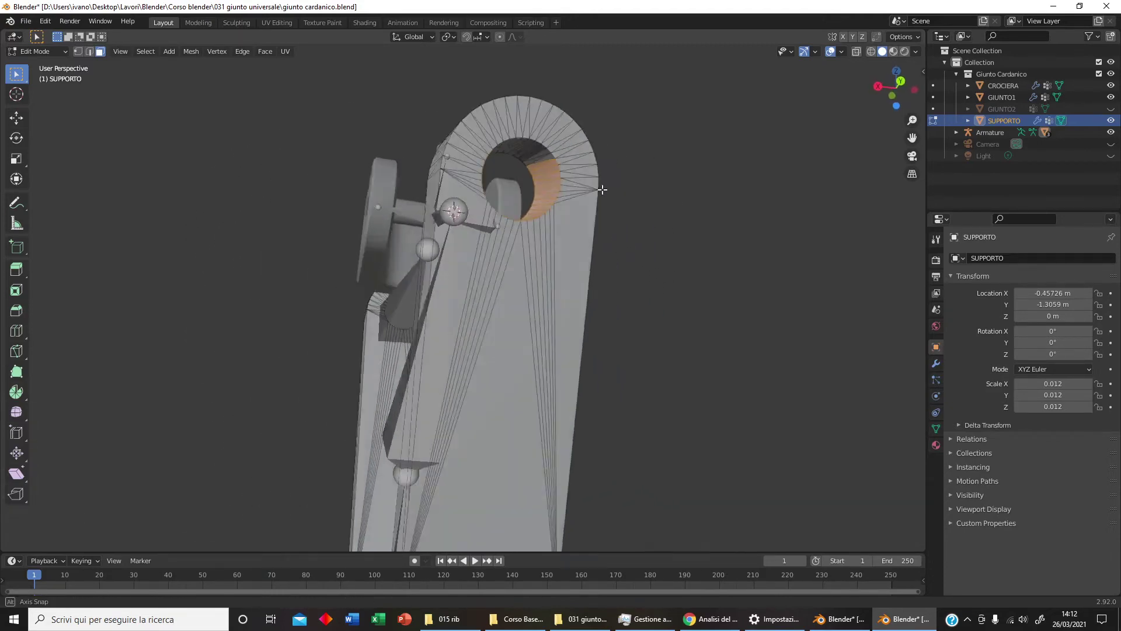
pyautogui.press('b')
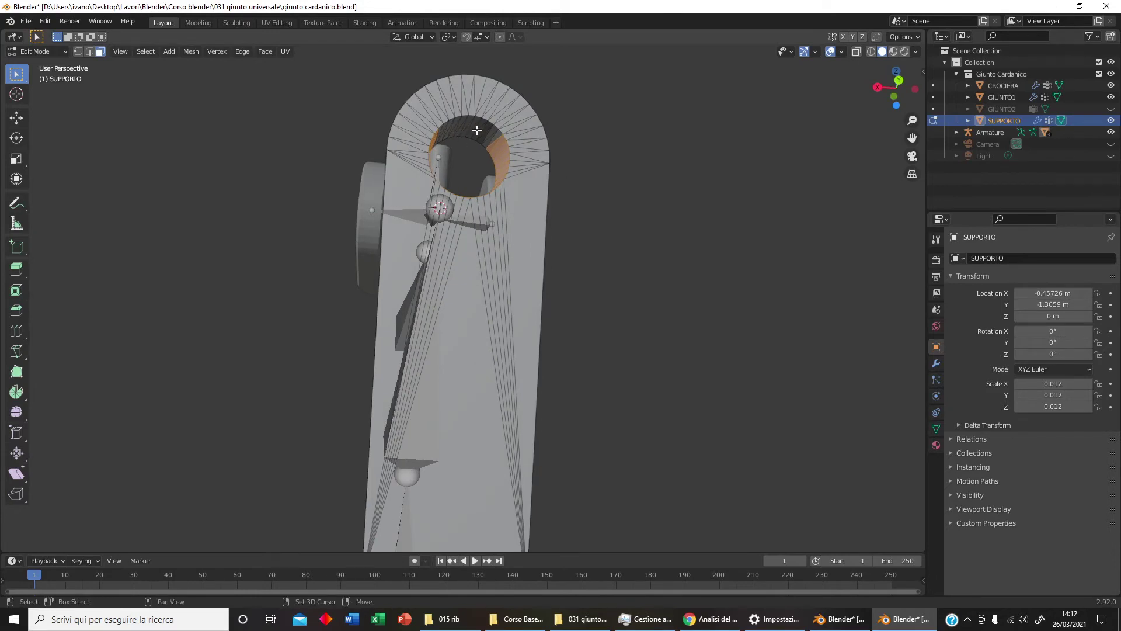
pyautogui.moveTo(477, 131)
pyautogui.mouseDown()
pyautogui.moveTo(488, 134)
pyautogui.moveTo(478, 128)
pyautogui.mouseUp()
pyautogui.moveTo(479, 127); pyautogui.dragTo(350, 157, button='middle')
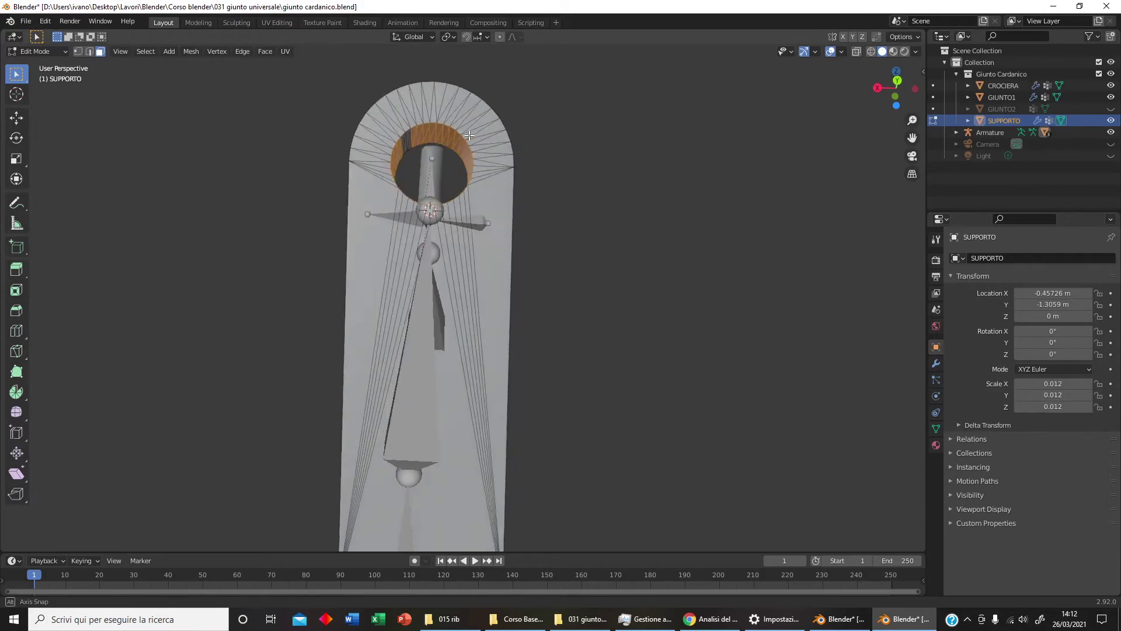
pyautogui.press('b')
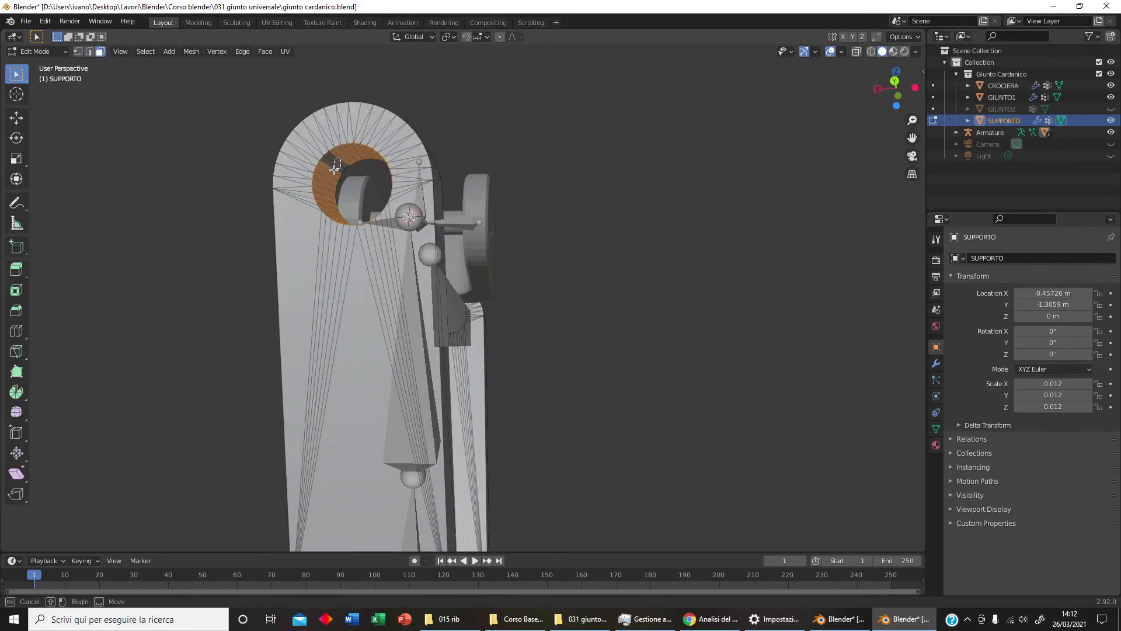
pyautogui.moveTo(334, 164); pyautogui.dragTo(323, 177)
pyautogui.moveTo(327, 169); pyautogui.dragTo(442, 280, button='middle')
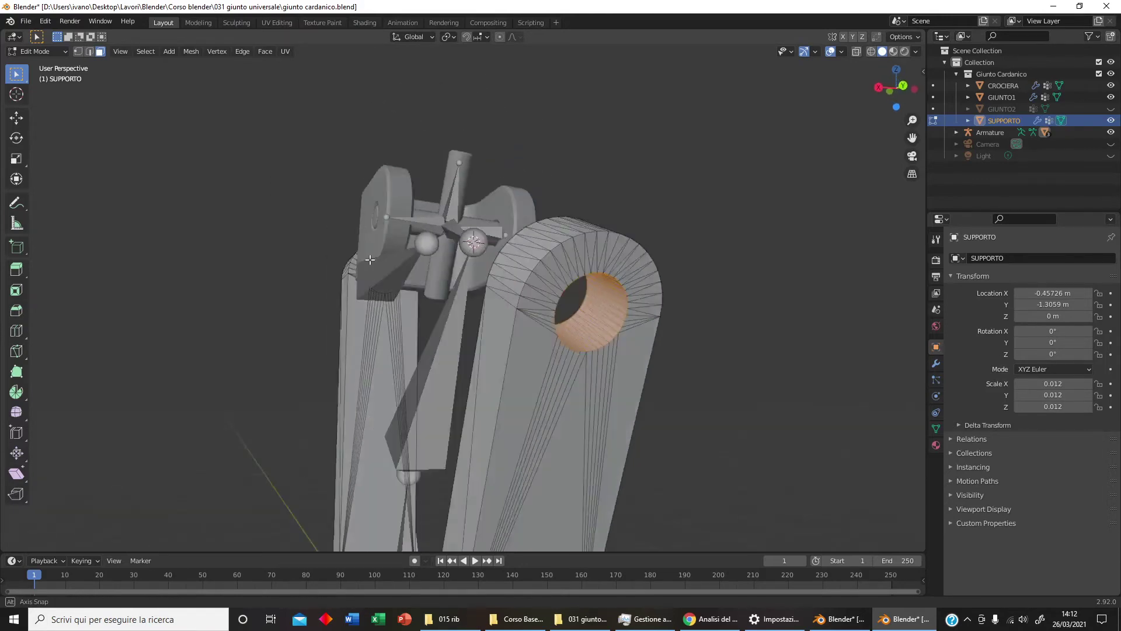
pyautogui.scroll(-2, 442, 281)
pyautogui.scroll(-3, 467, 321)
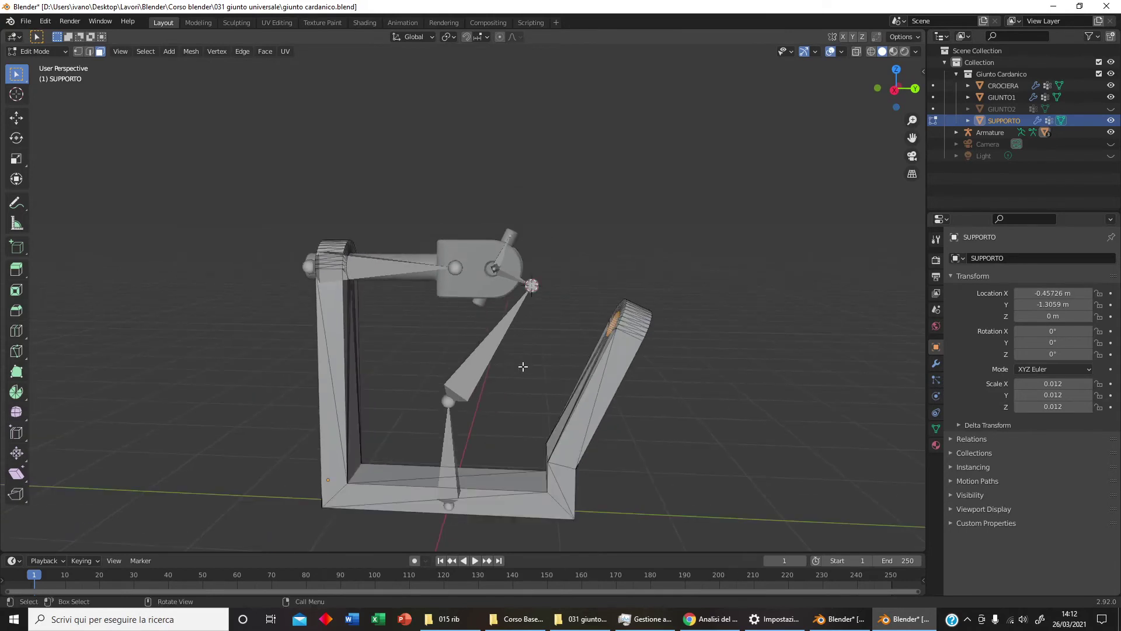
pyautogui.moveTo(513, 350); pyautogui.dragTo(548, 378, button='middle')
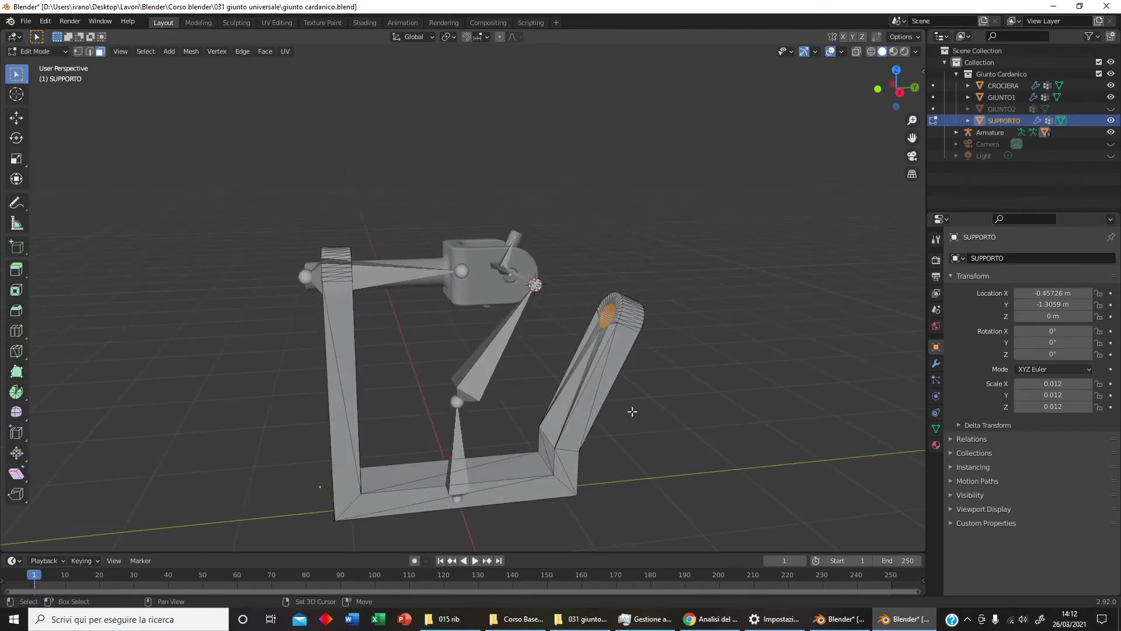
# Snap the 3D cursor to the selected hole faces and return to object mode
pyautogui.hotkey('shift', 's')
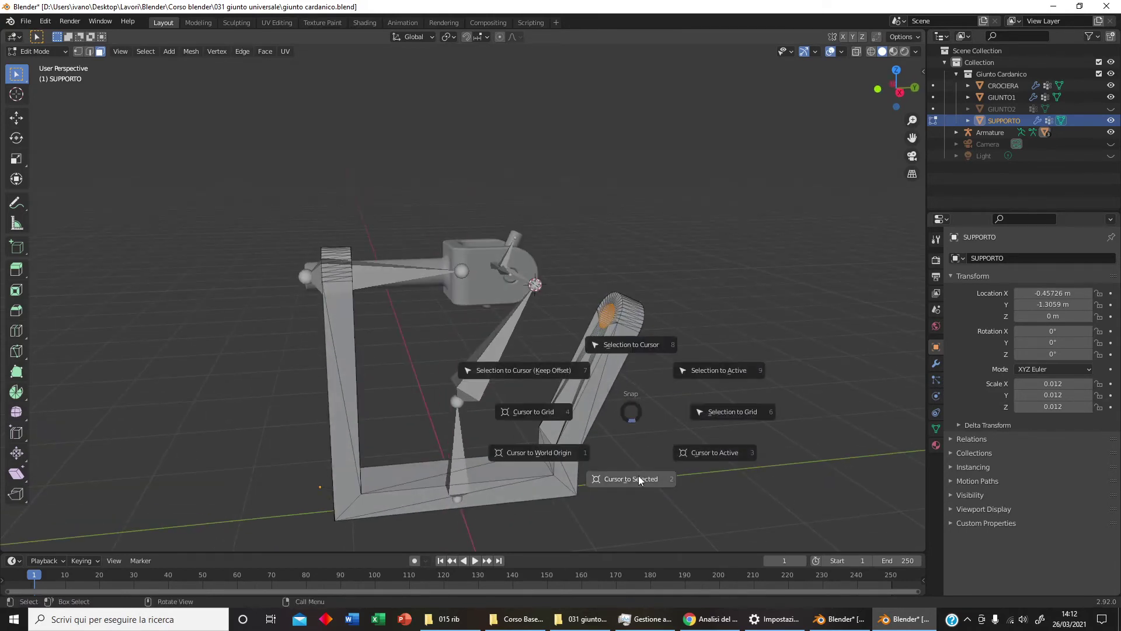
pyautogui.click(639, 476)
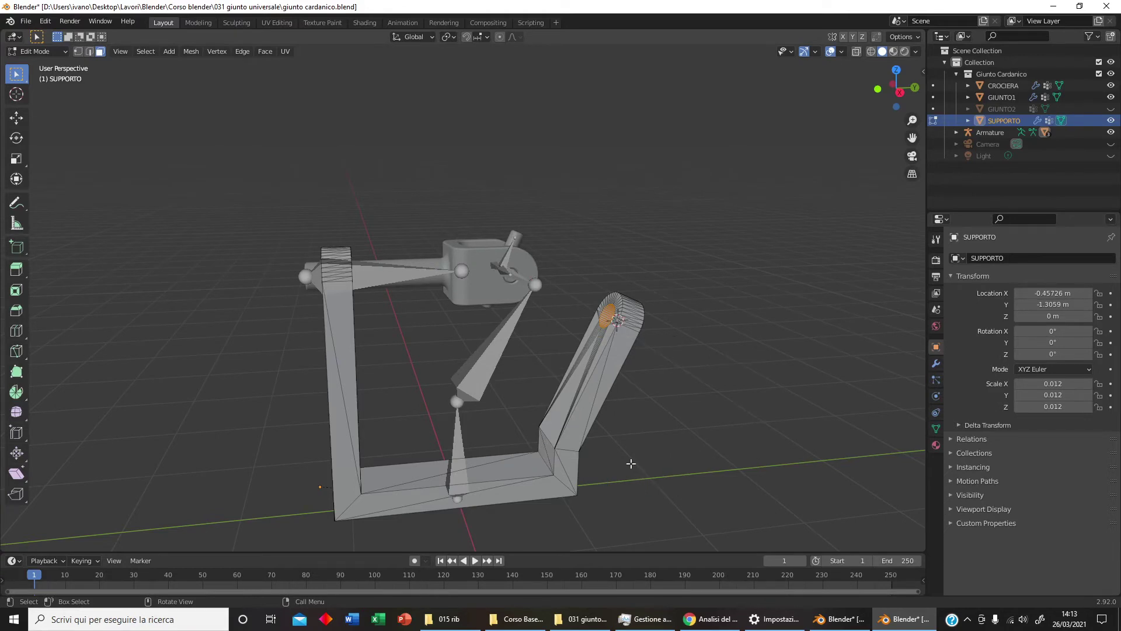
pyautogui.click(58, 54)
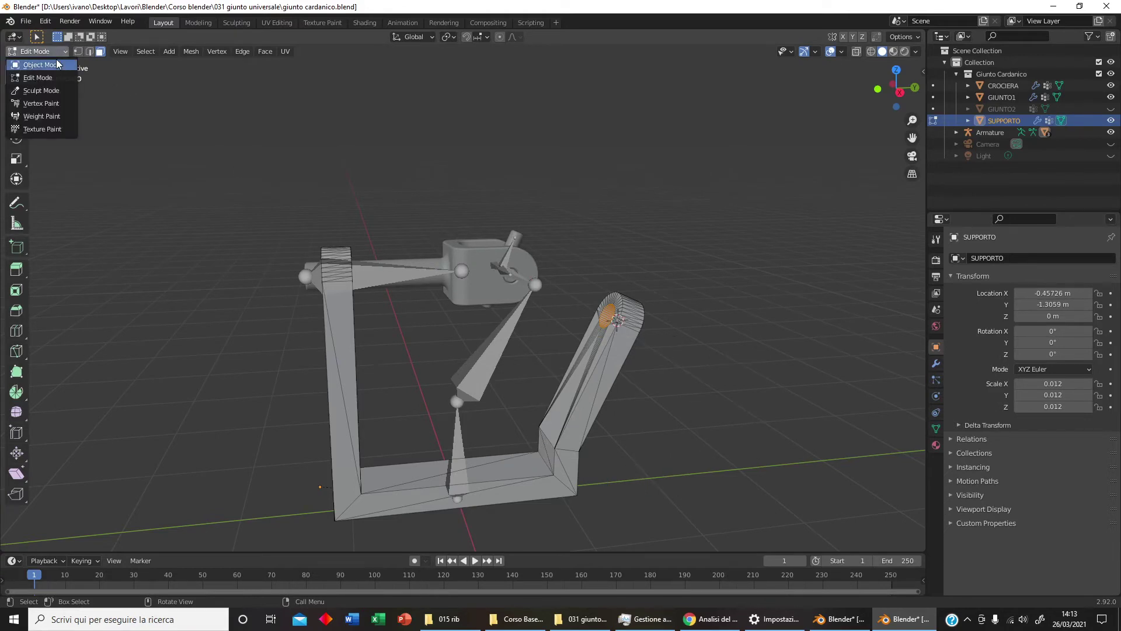
pyautogui.click(56, 65)
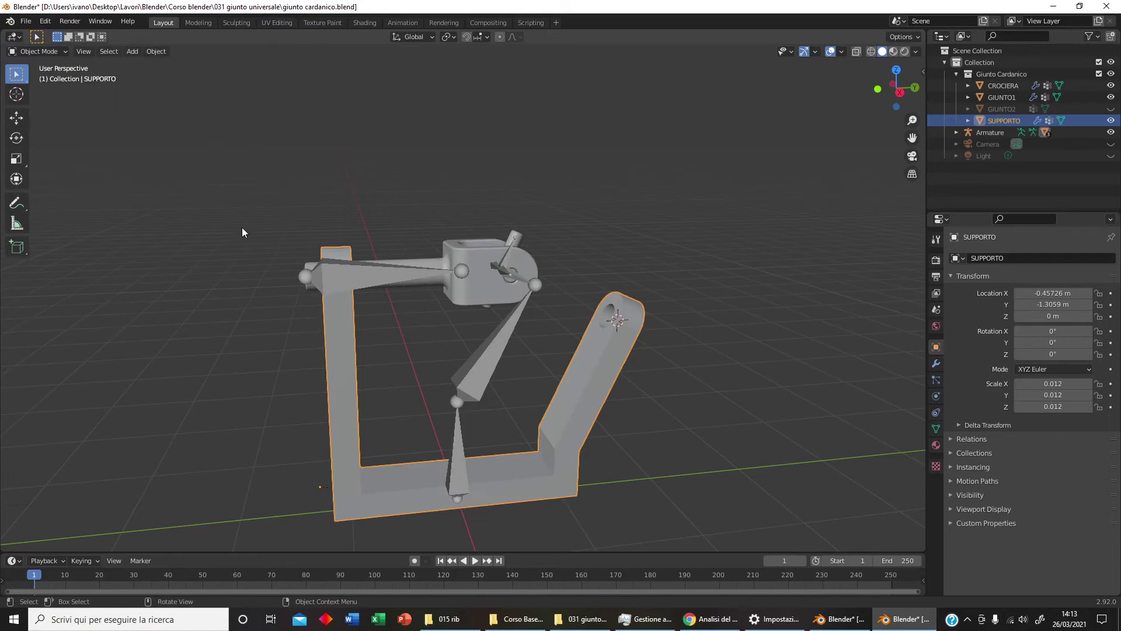
# Snap the support bones' shared joint onto the cursor at the arm's hole, then enter pose mode
pyautogui.click(498, 325)
pyautogui.click(34, 51)
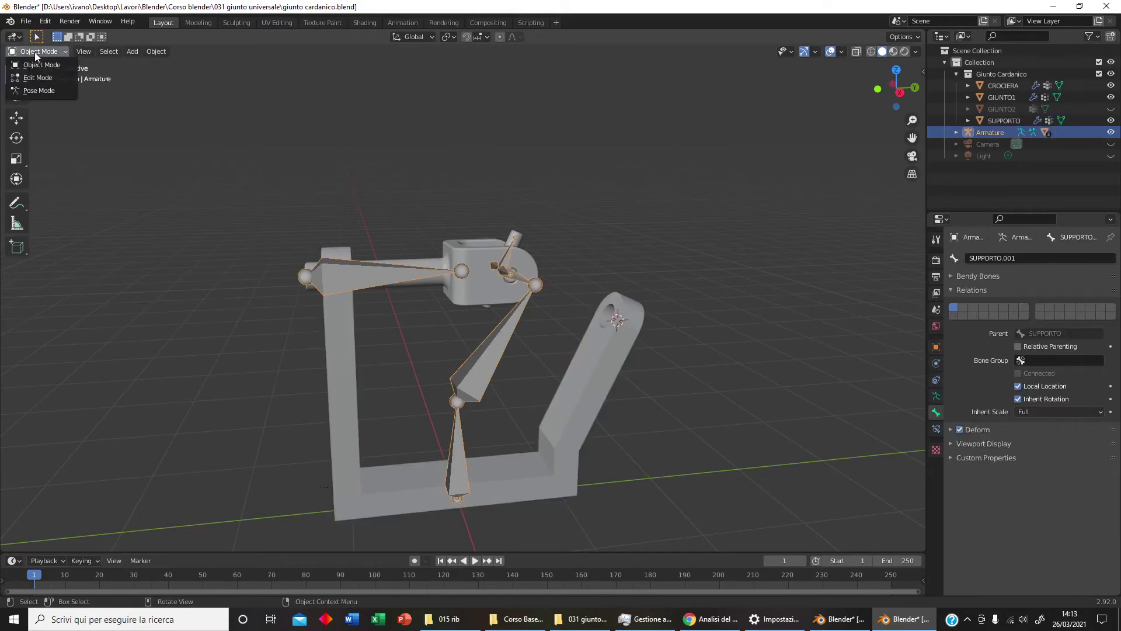
pyautogui.click(46, 80)
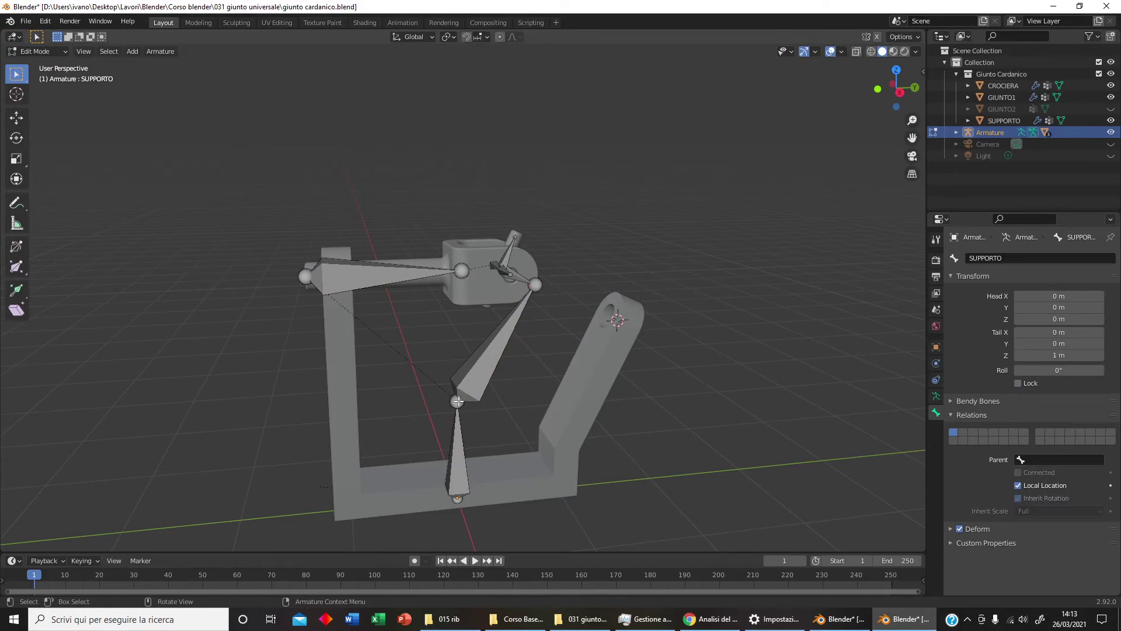
pyautogui.click(458, 402)
pyautogui.hotkey('shift', 's')
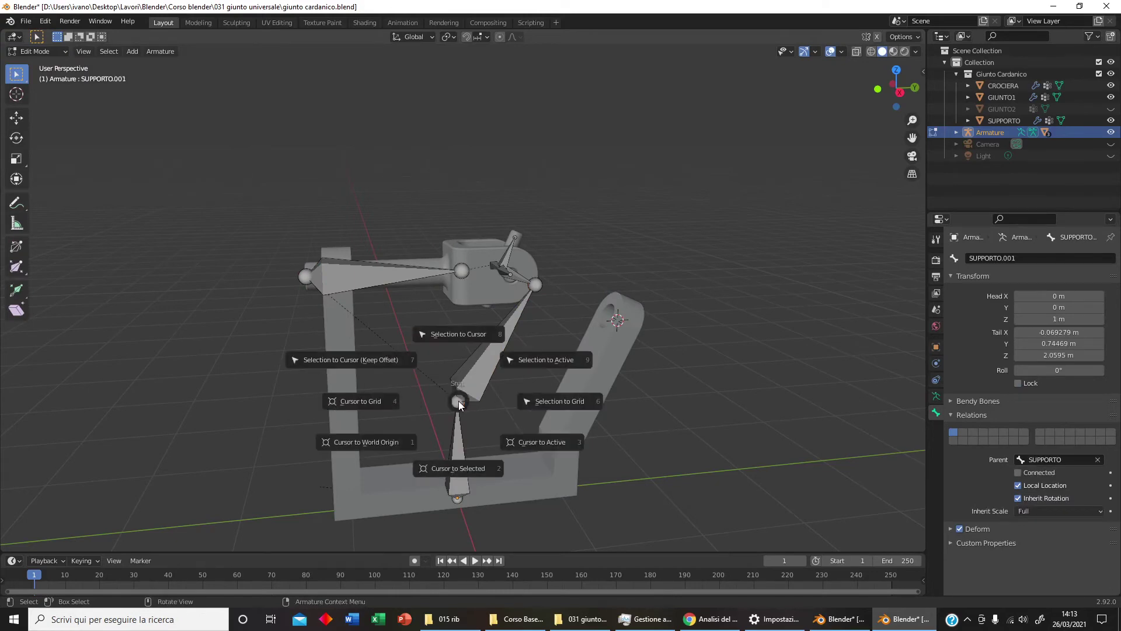
pyautogui.click(463, 335)
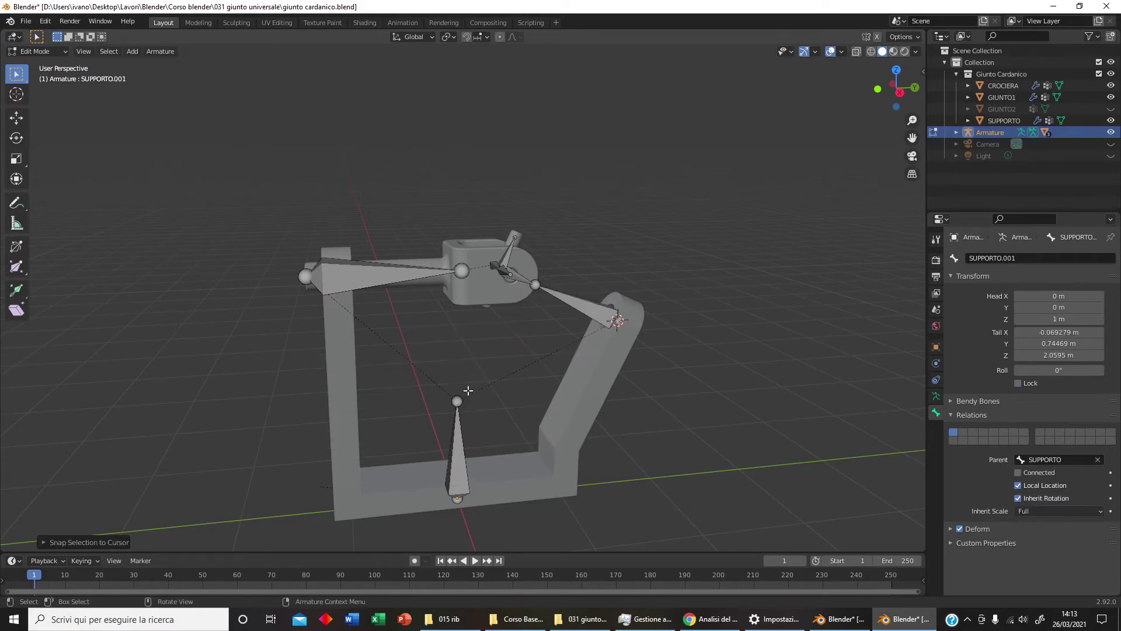
pyautogui.moveTo(468, 390); pyautogui.dragTo(441, 369, button='middle')
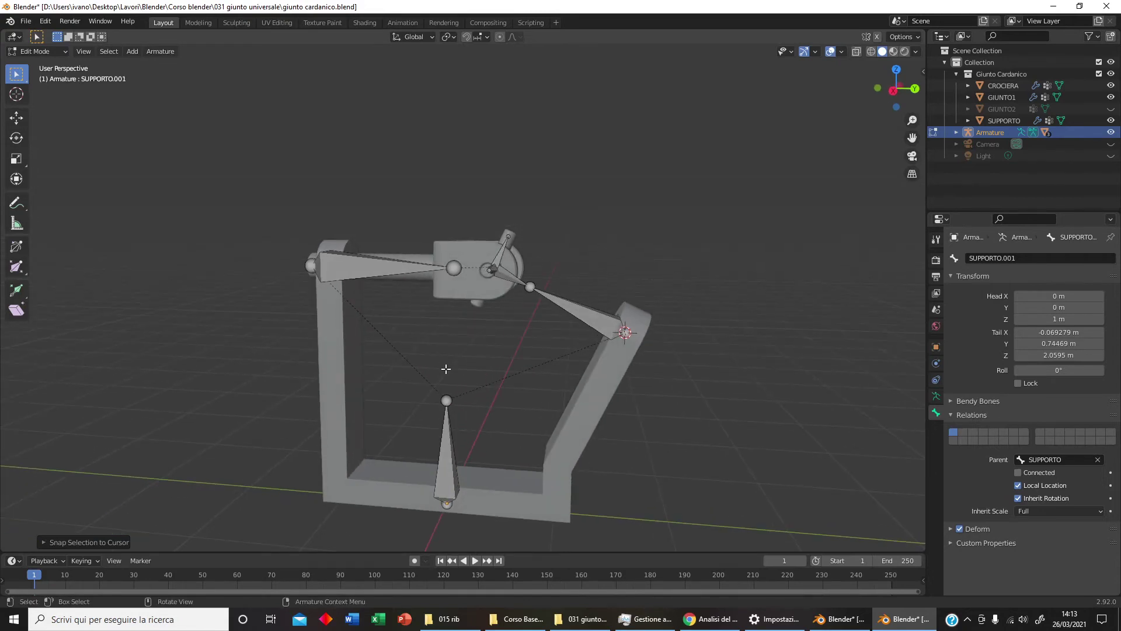
pyautogui.click(21, 53)
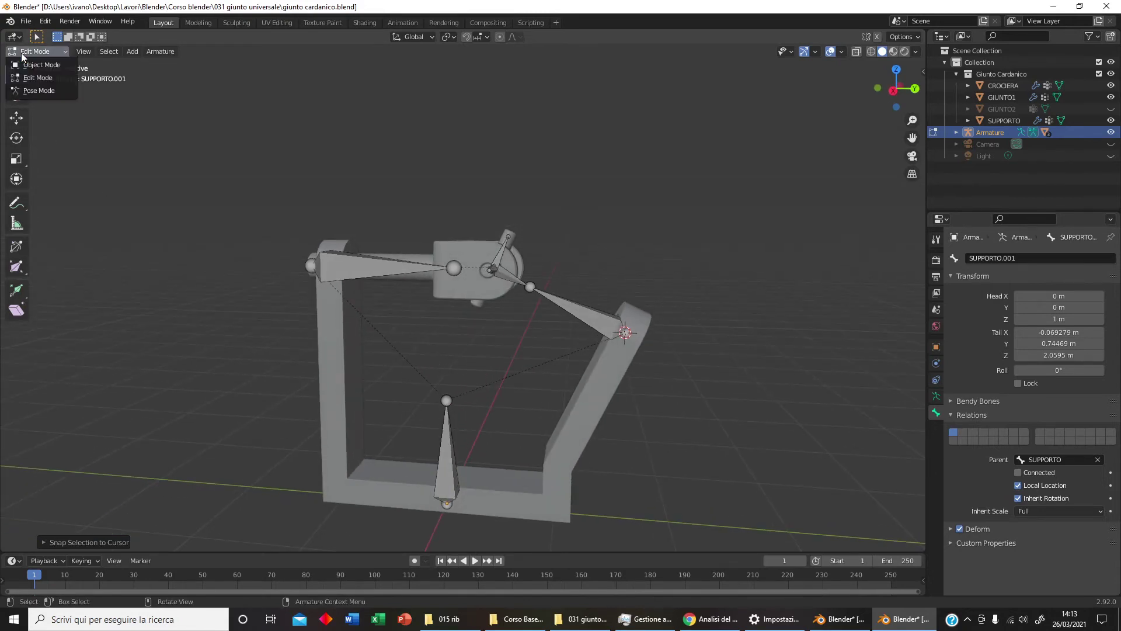
pyautogui.click(37, 90)
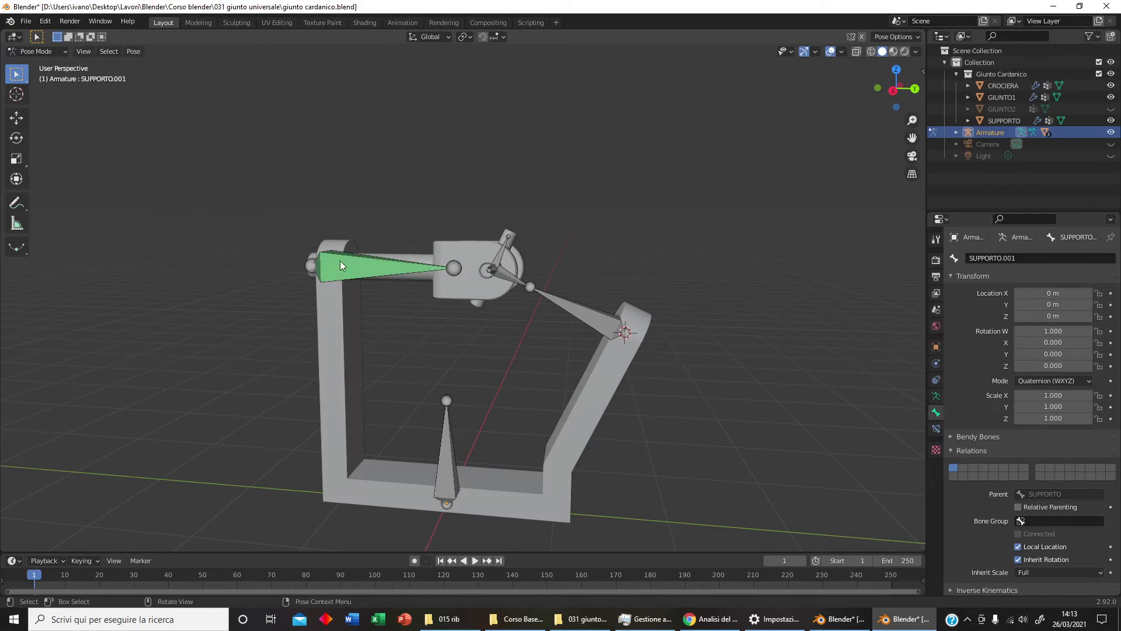
# Add a Damped Track constraint to GIUNTO2 targeting the Armature's SUPPORTO.001 bone
pyautogui.click(510, 275)
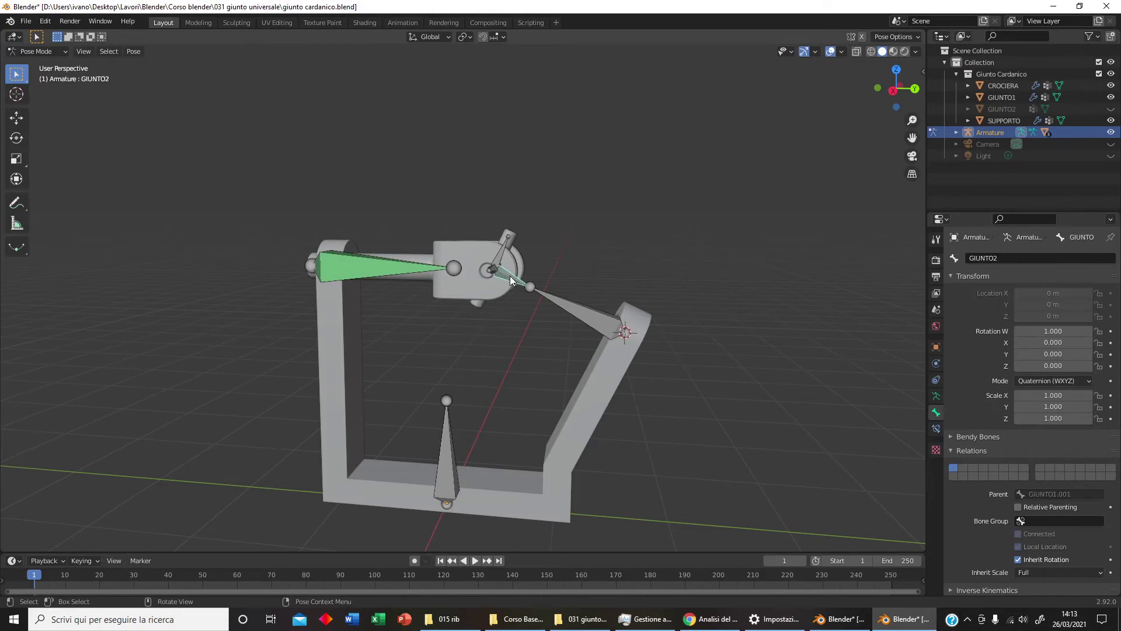
pyautogui.click(936, 429)
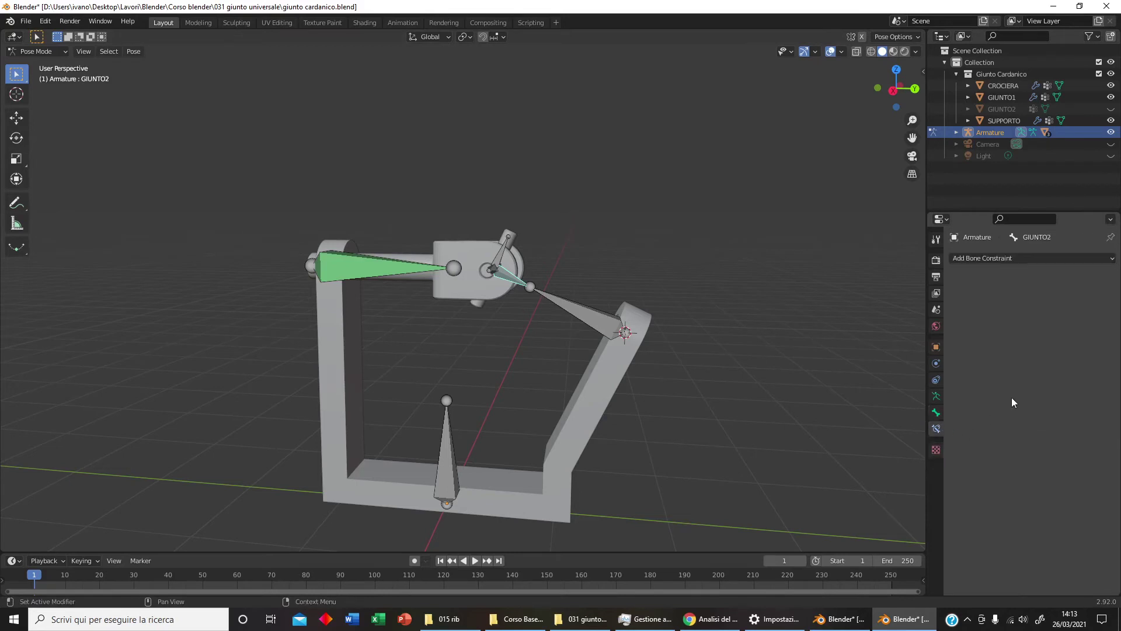
pyautogui.click(1007, 256)
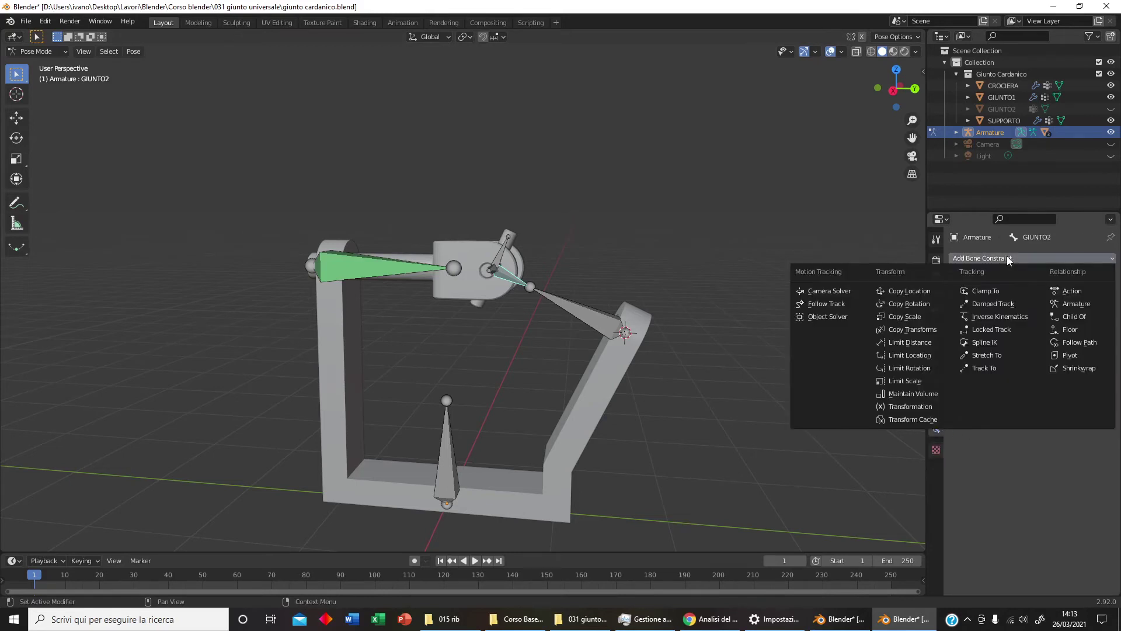
pyautogui.click(994, 303)
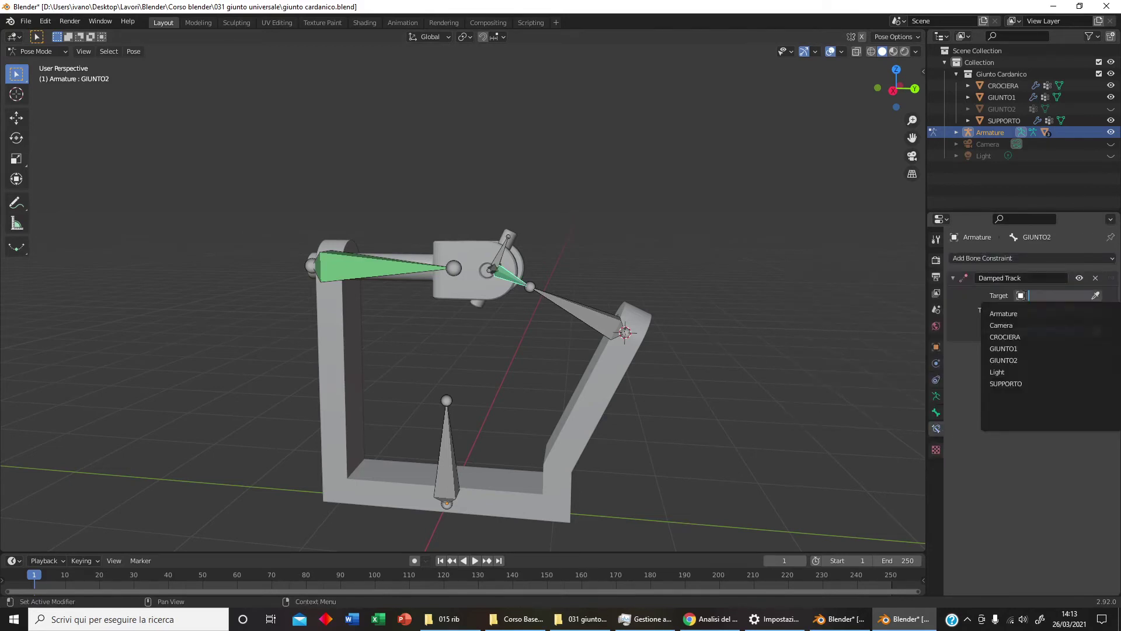
pyautogui.click(1025, 296)
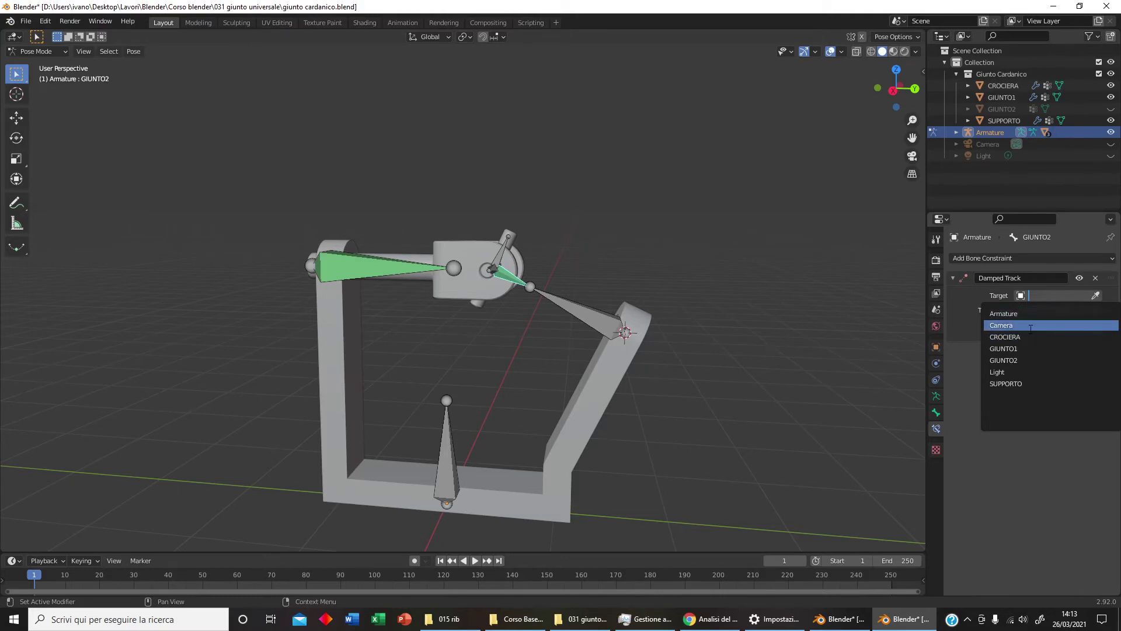
pyautogui.click(1031, 313)
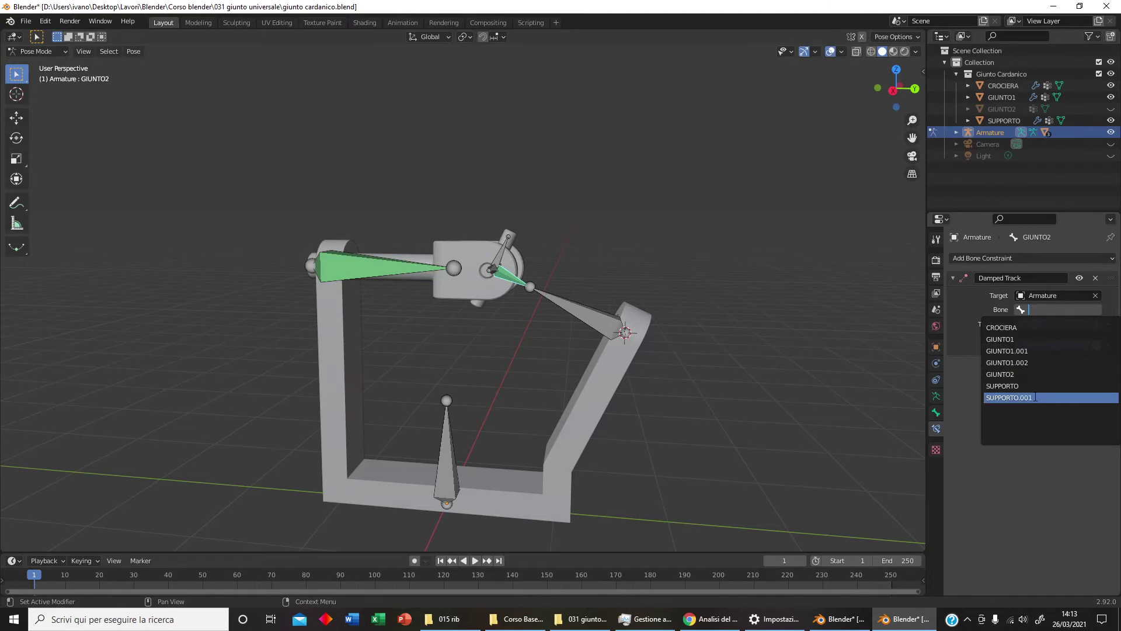
pyautogui.click(1035, 397)
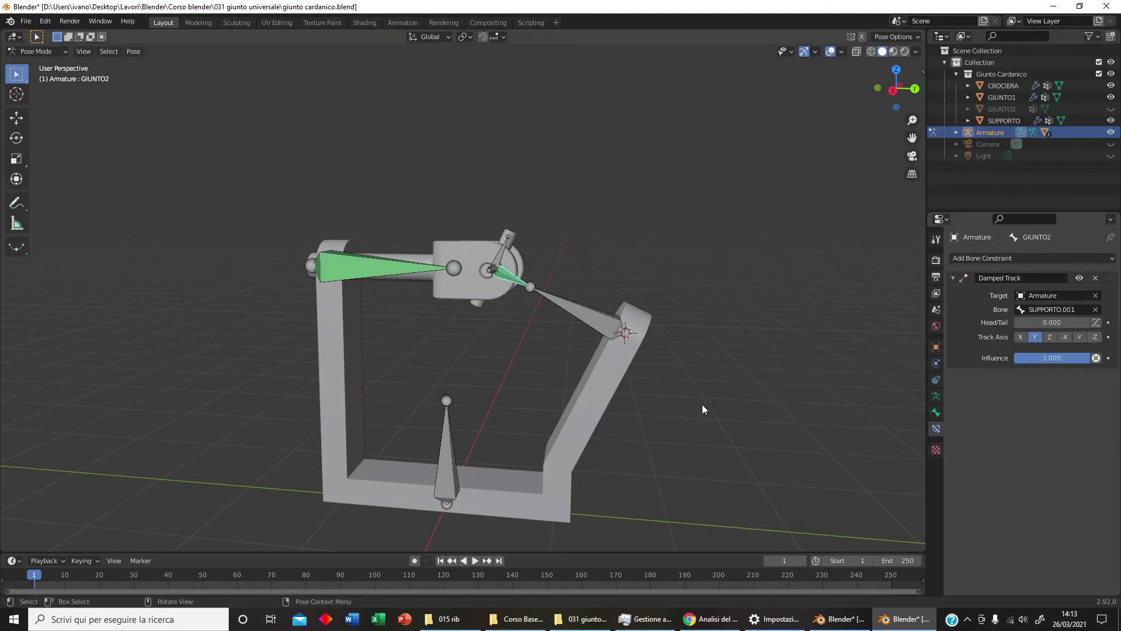
# Rotate the GIUNTO1 bone twice to test that the linked bones follow
pyautogui.moveTo(666, 413)
pyautogui.mouseDown(button='middle')
pyautogui.moveTo(601, 408)
pyautogui.moveTo(450, 310)
pyautogui.moveTo(462, 335)
pyautogui.moveTo(453, 314)
pyautogui.mouseUp(button='middle')
pyautogui.click(422, 295)
pyautogui.press('r')
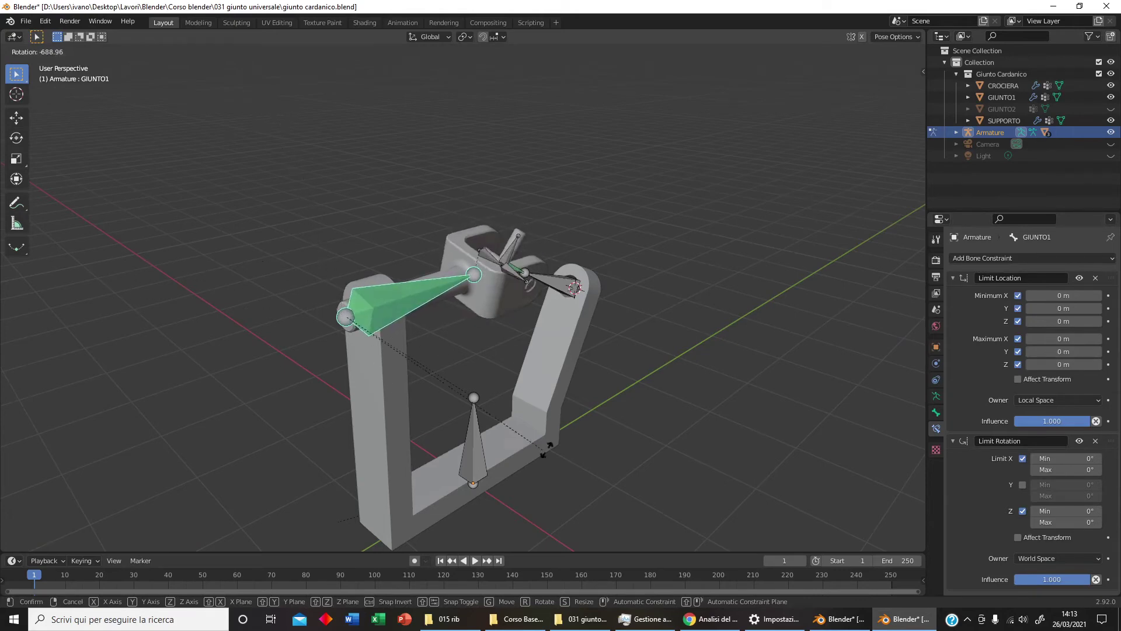
pyautogui.click(583, 413)
pyautogui.moveTo(583, 414); pyautogui.dragTo(406, 399, button='middle')
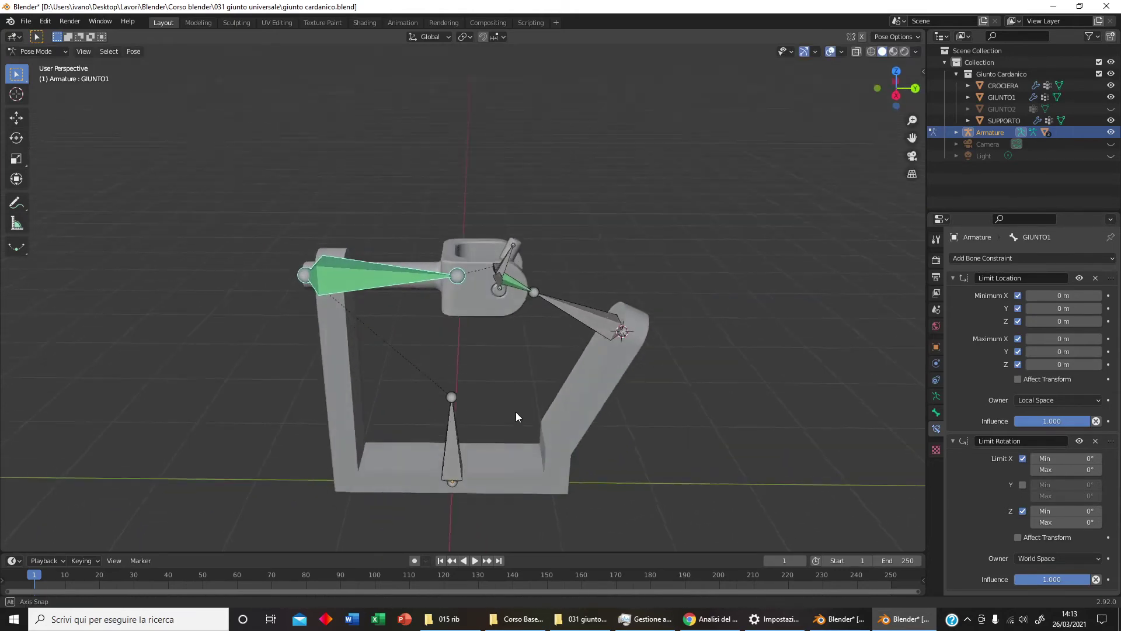
pyautogui.press('r')
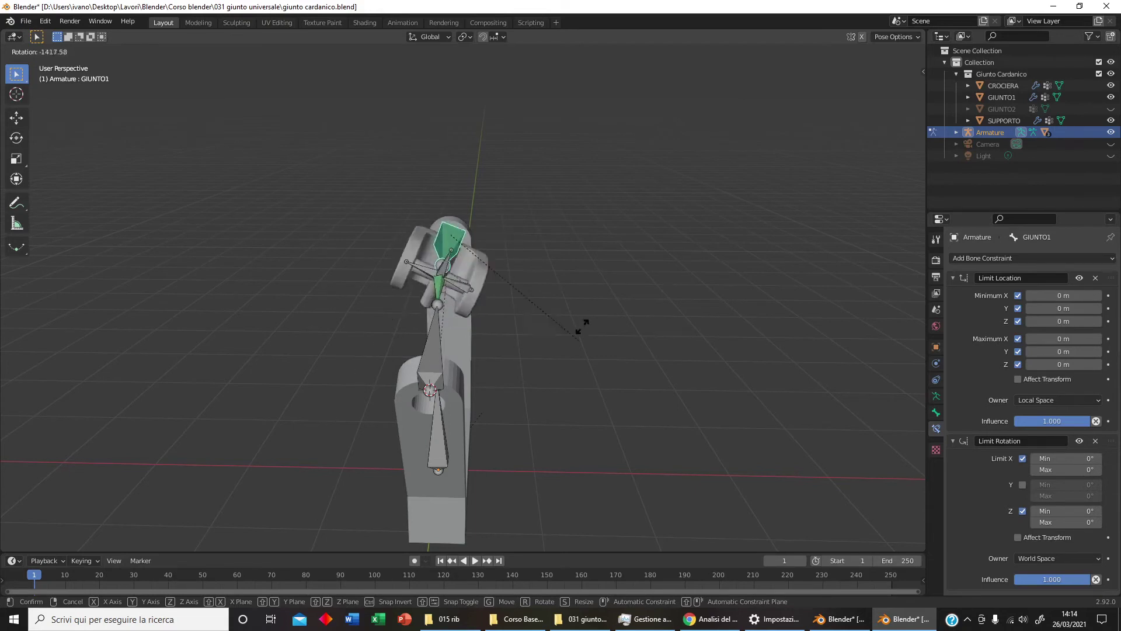
pyautogui.click(531, 215)
# Inspect the yoke from several angles, then select the GIUNTO2 bone
pyautogui.moveTo(530, 215)
pyautogui.mouseDown(button='middle')
pyautogui.moveTo(489, 329)
pyautogui.moveTo(534, 332)
pyautogui.mouseUp(button='middle')
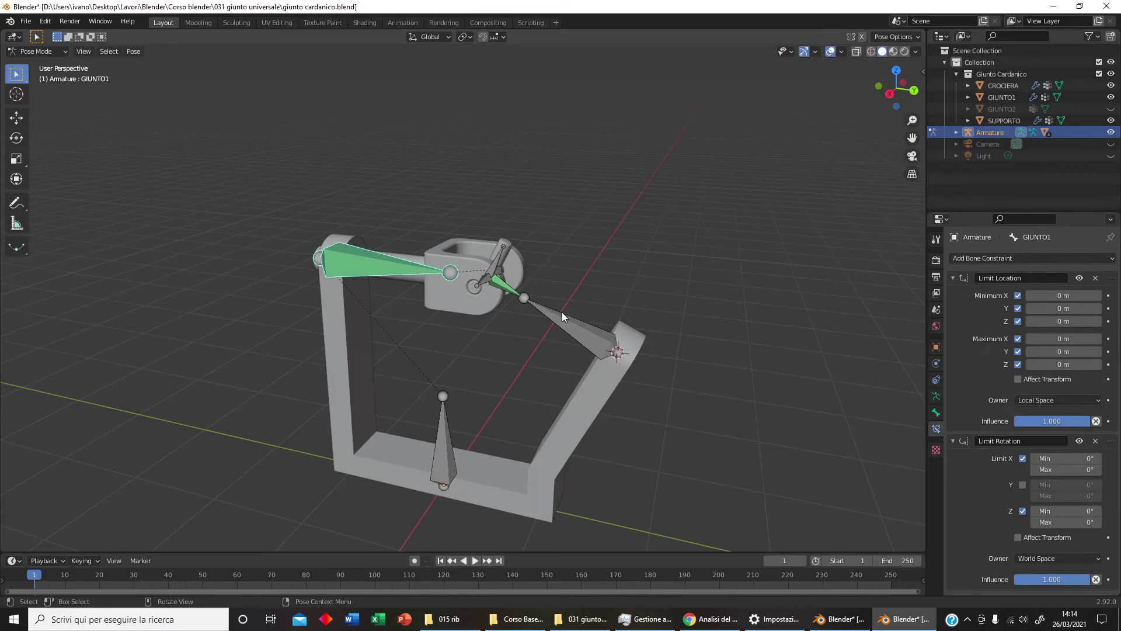
pyautogui.moveTo(513, 346); pyautogui.dragTo(531, 350, button='middle')
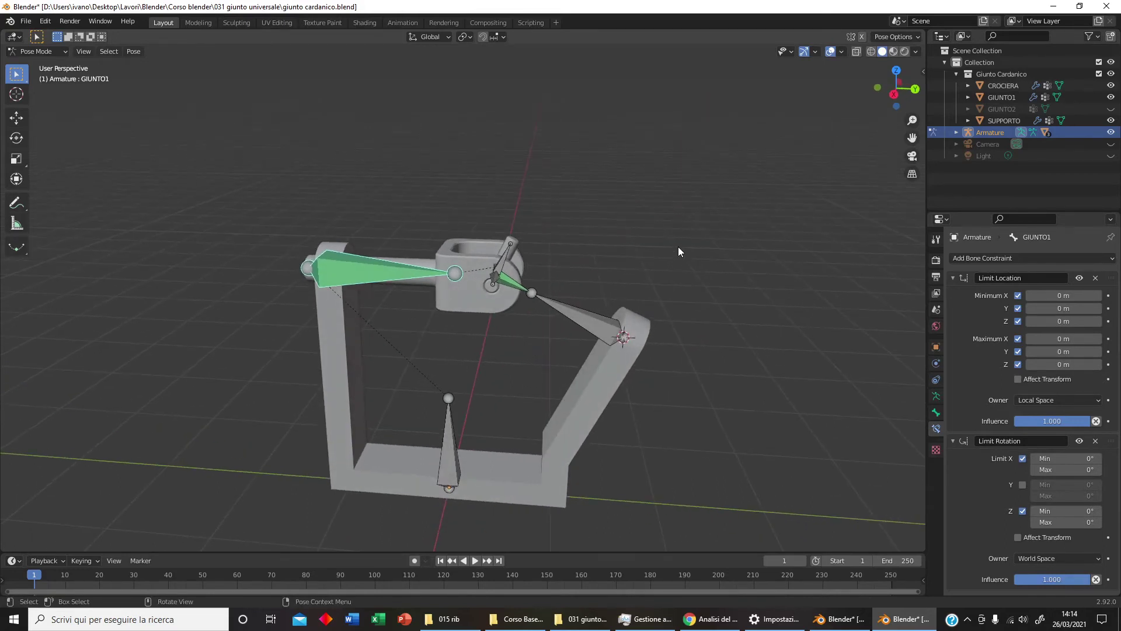
pyautogui.moveTo(647, 384)
pyautogui.mouseDown(button='middle')
pyautogui.moveTo(625, 338)
pyautogui.moveTo(648, 364)
pyautogui.mouseUp(button='middle')
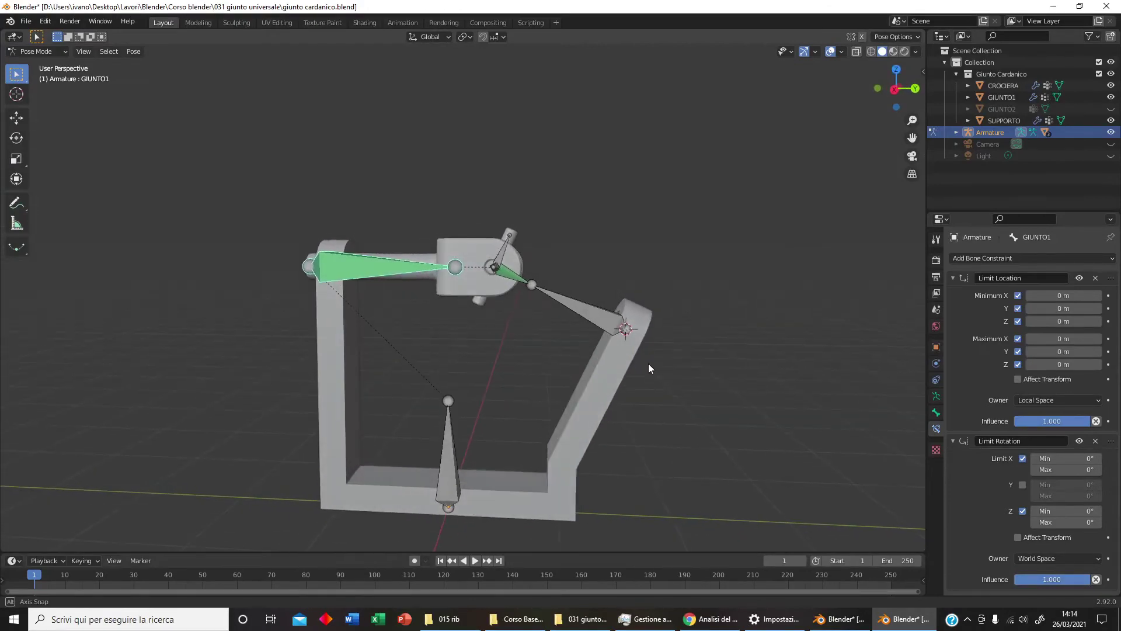
pyautogui.scroll(2, 595, 372)
pyautogui.scroll(1, 594, 373)
pyautogui.moveTo(580, 380)
pyautogui.mouseDown(button='middle')
pyautogui.moveTo(580, 409)
pyautogui.moveTo(602, 404)
pyautogui.mouseUp(button='middle')
pyautogui.scroll(2, 581, 409)
pyautogui.scroll(1, 581, 409)
pyautogui.scroll(-1, 602, 404)
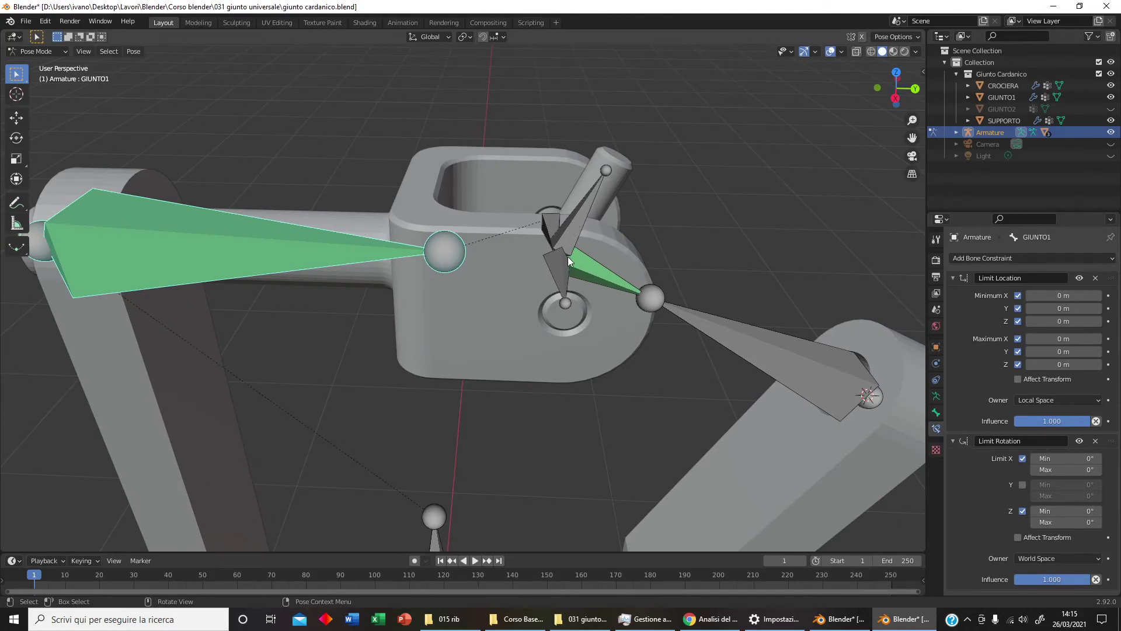
pyautogui.scroll(-1, 642, 321)
pyautogui.click(582, 287)
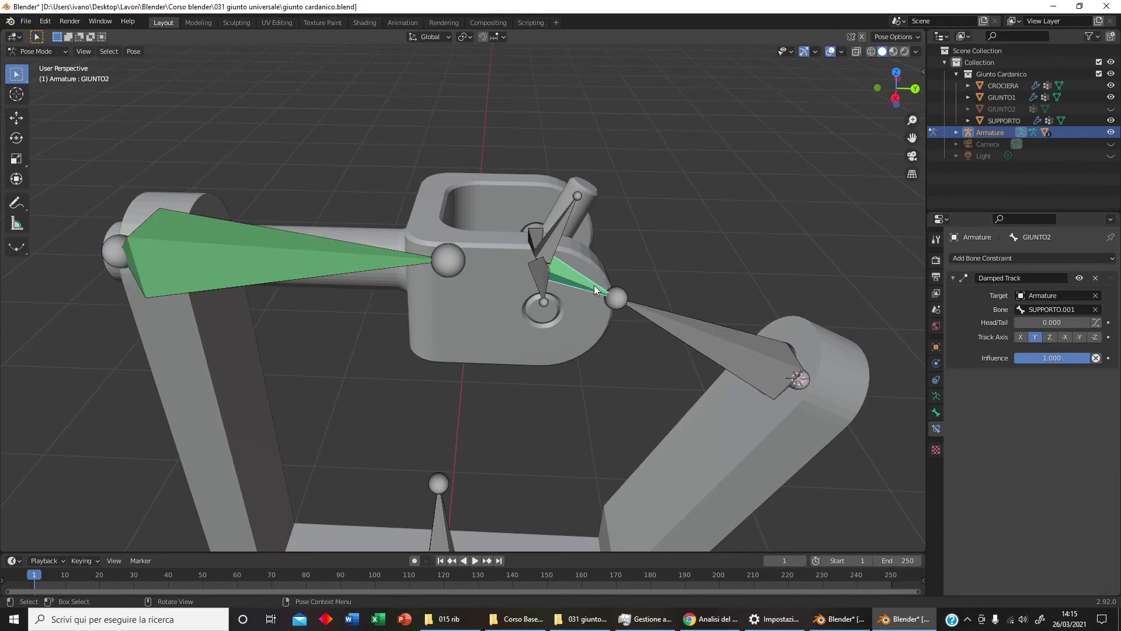
# Return to armature edit mode, try duplicating GIUNTO2, then undo the duplicate
pyautogui.click(53, 50)
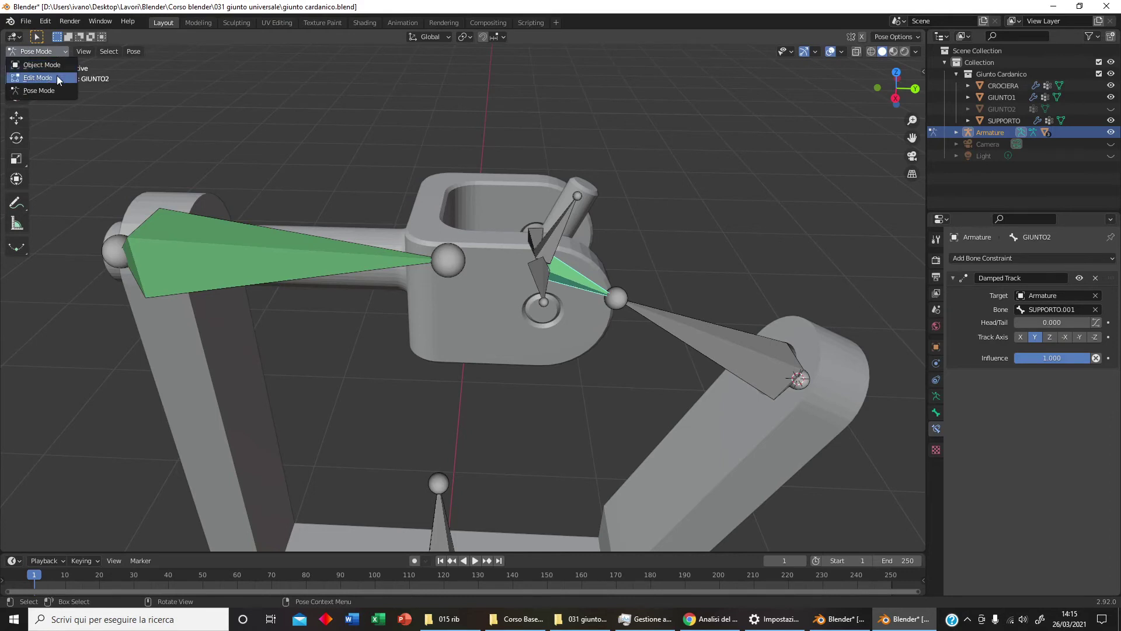
pyautogui.click(57, 77)
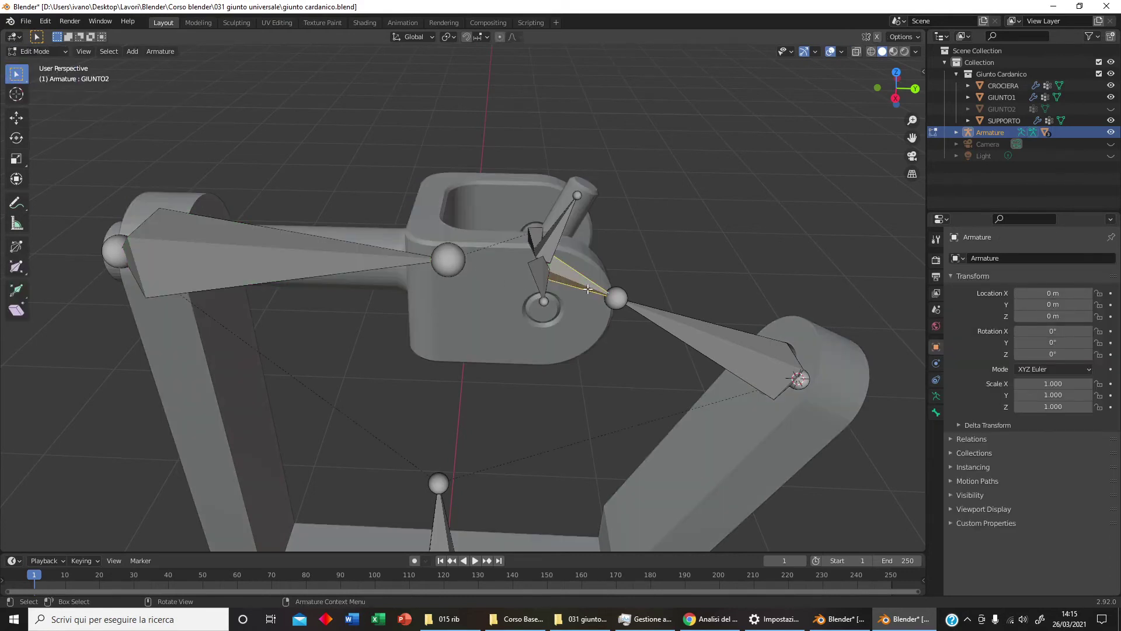
pyautogui.hotkey('shift', 'd')
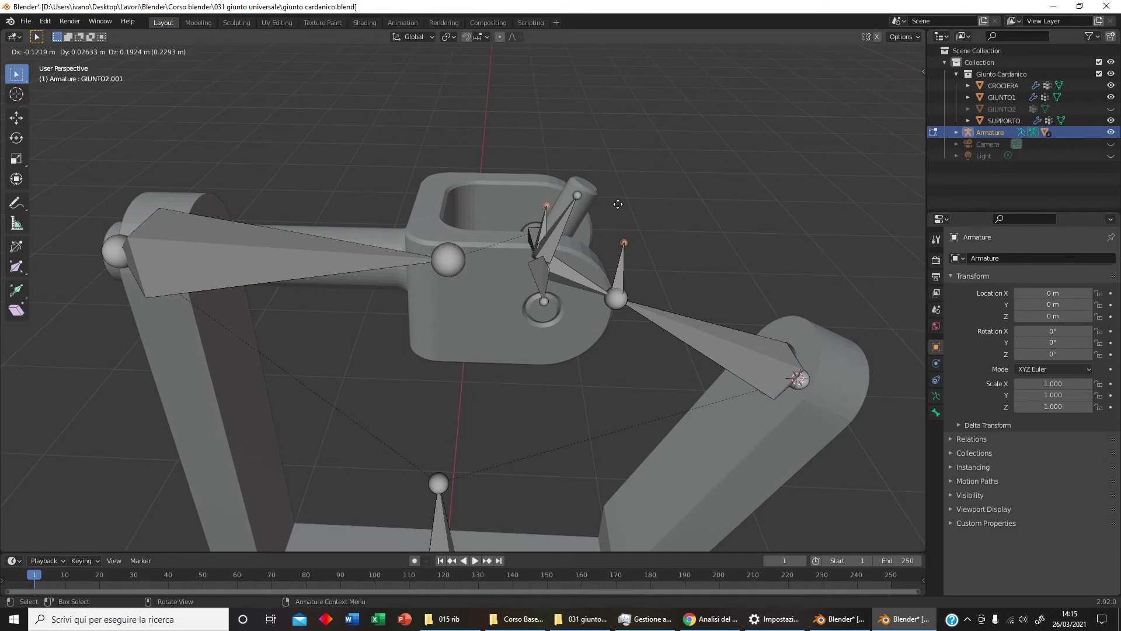
pyautogui.click(683, 195)
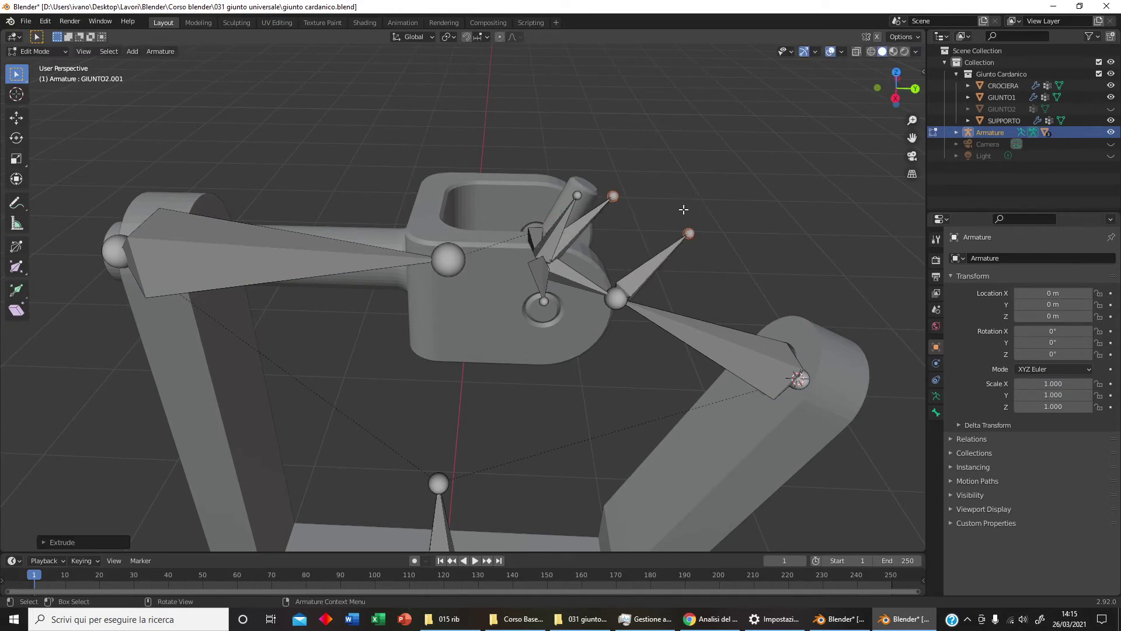
pyautogui.hotkey('ctrl', 'z')
# Extrude bone GIUNTO2.001 upward from the joint beside the cross and view its Bone properties
pyautogui.click(617, 296)
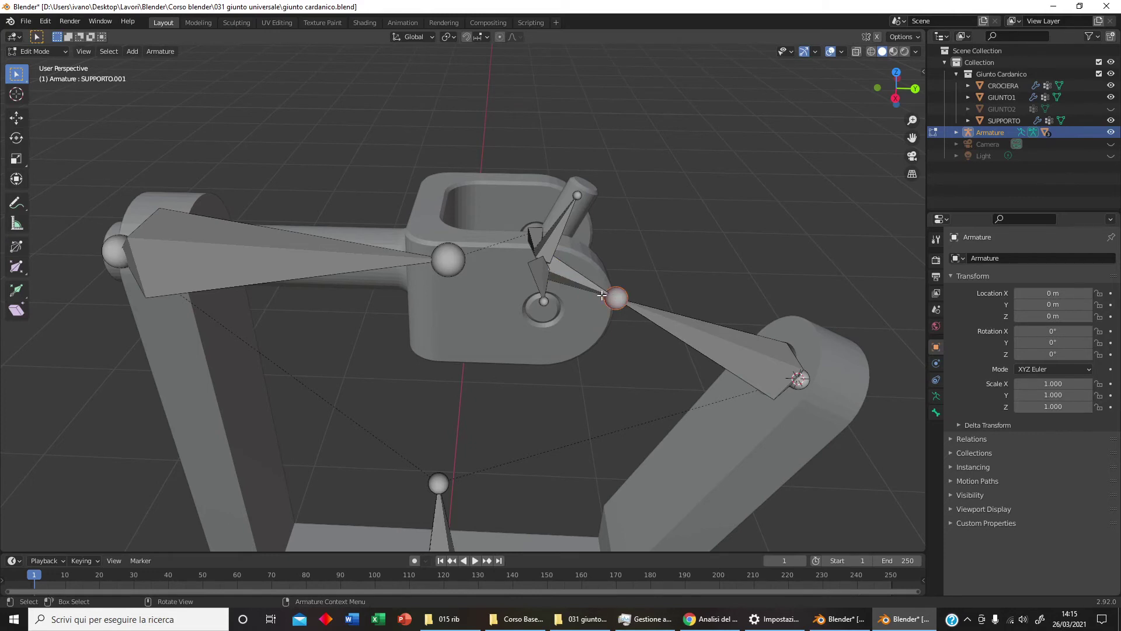
pyautogui.click(714, 339)
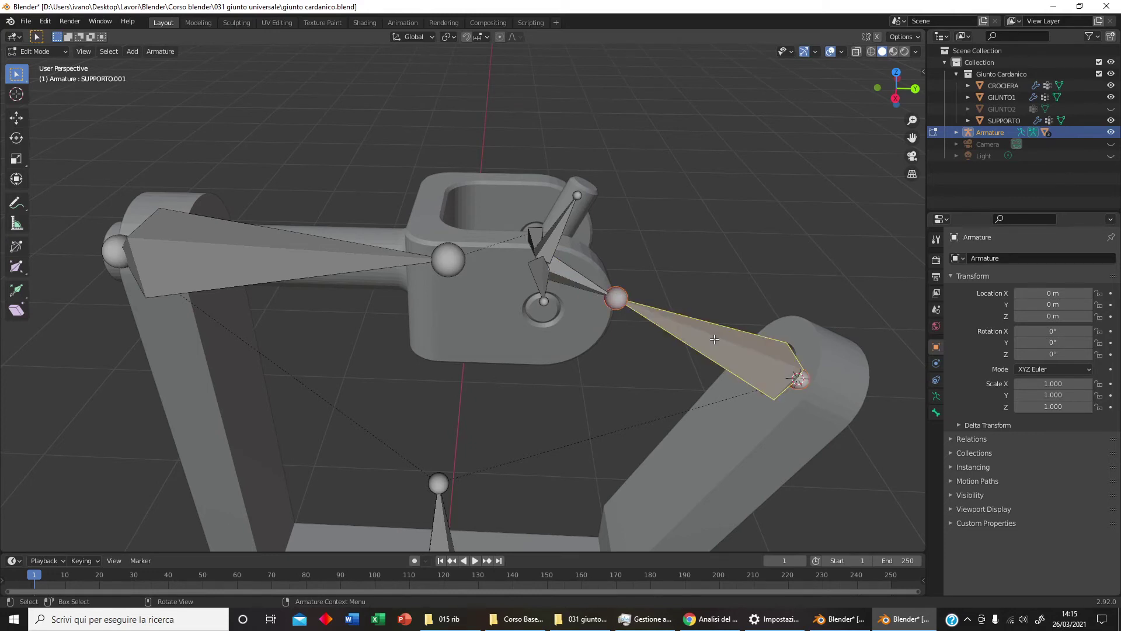
pyautogui.moveTo(714, 339); pyautogui.dragTo(620, 323, button='middle')
pyautogui.click(600, 311)
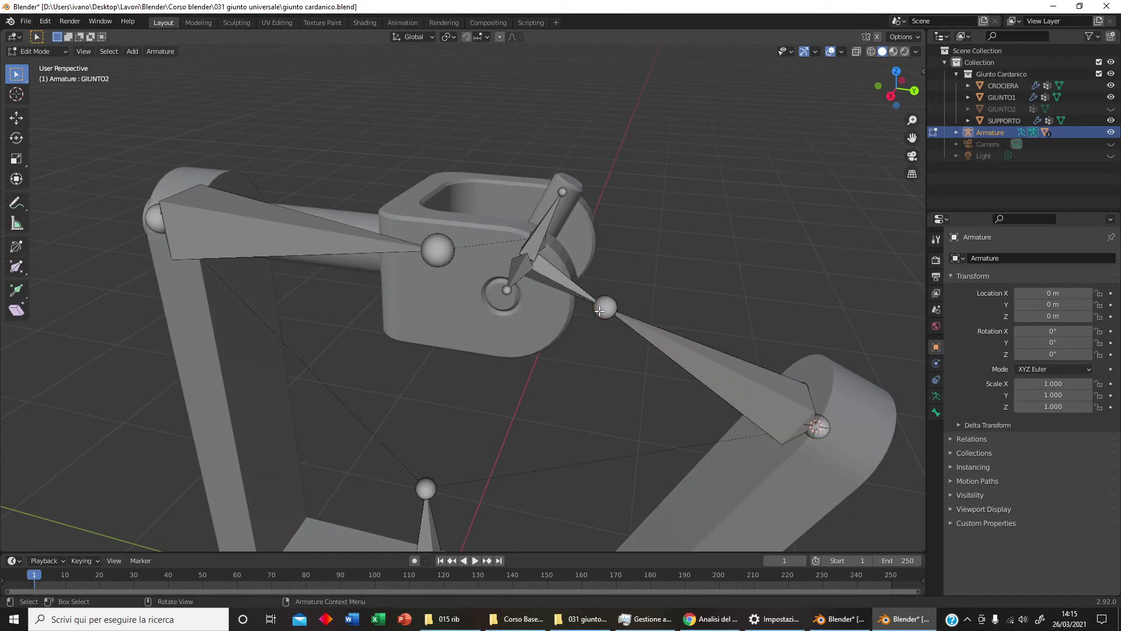
pyautogui.click(600, 311)
pyautogui.press('e')
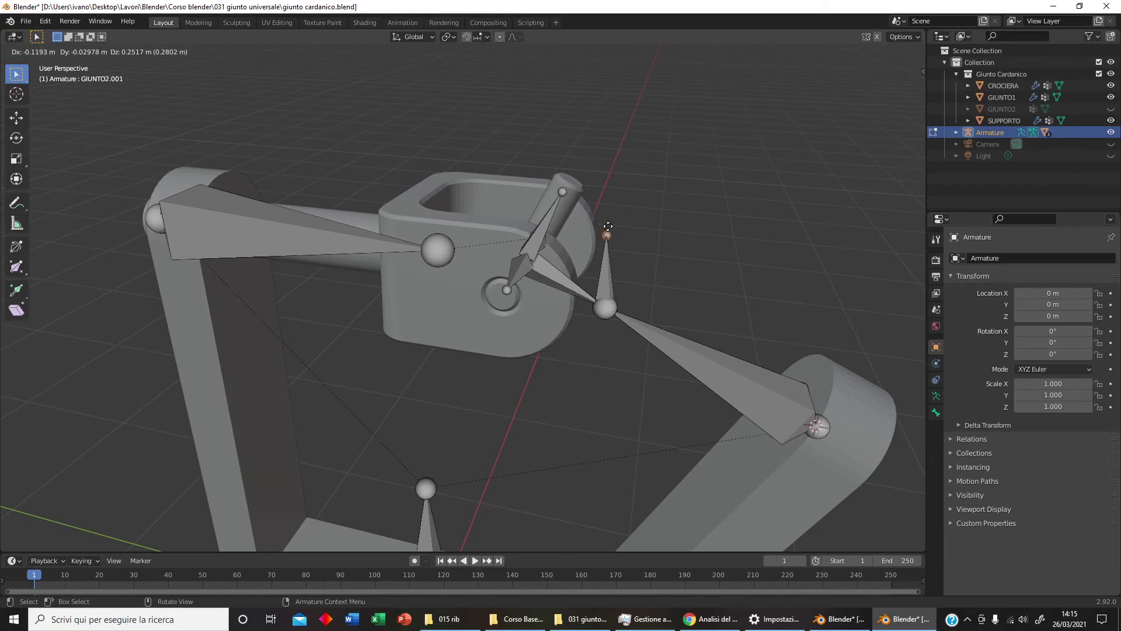
pyautogui.click(613, 226)
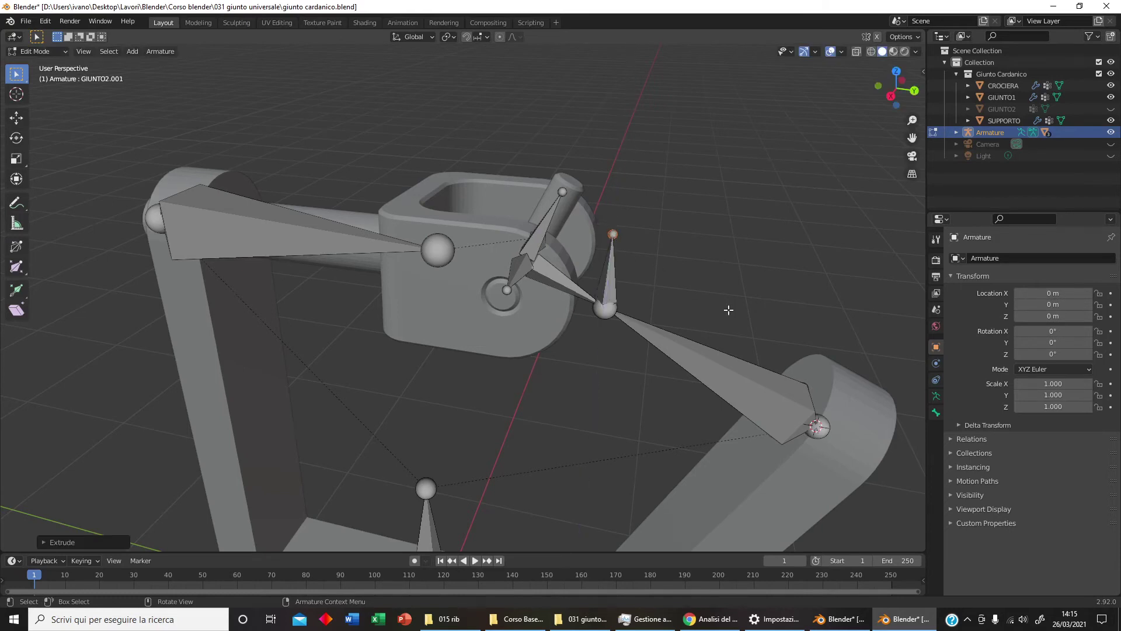
pyautogui.click(936, 413)
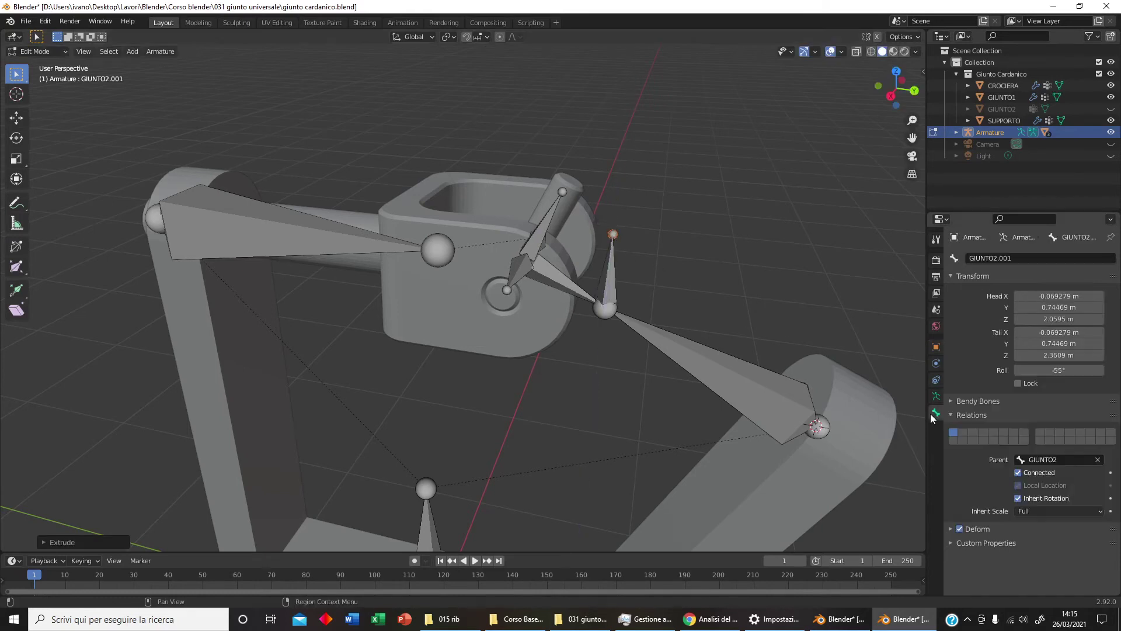
# Uncheck Connected for GIUNTO2.001 and move the bone up to a raised position
pyautogui.click(1064, 461)
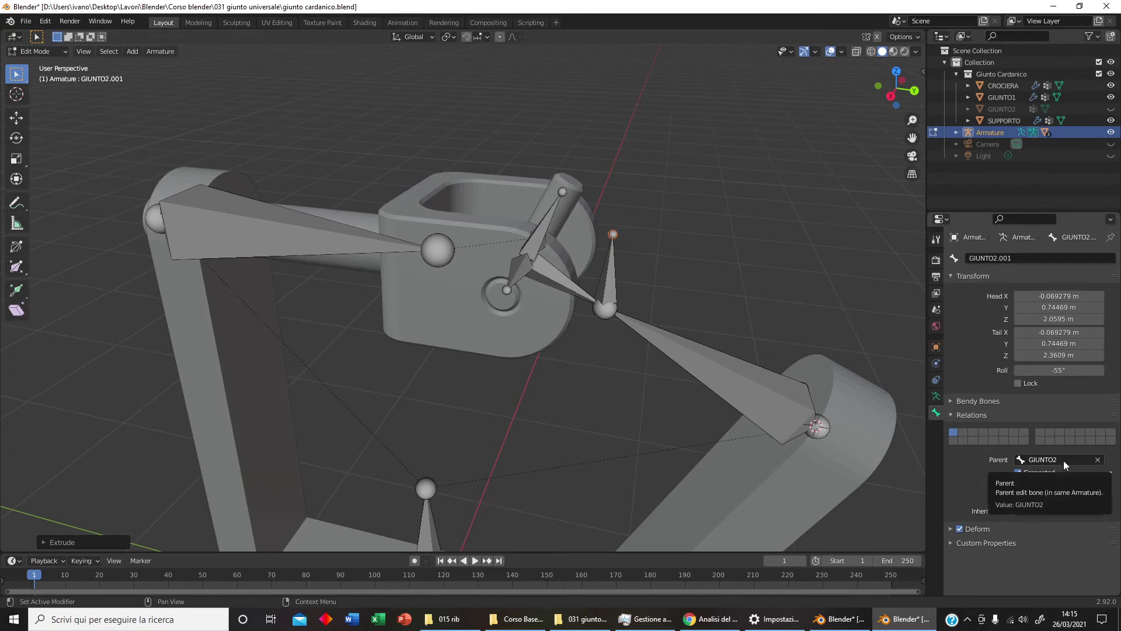
pyautogui.click(1052, 473)
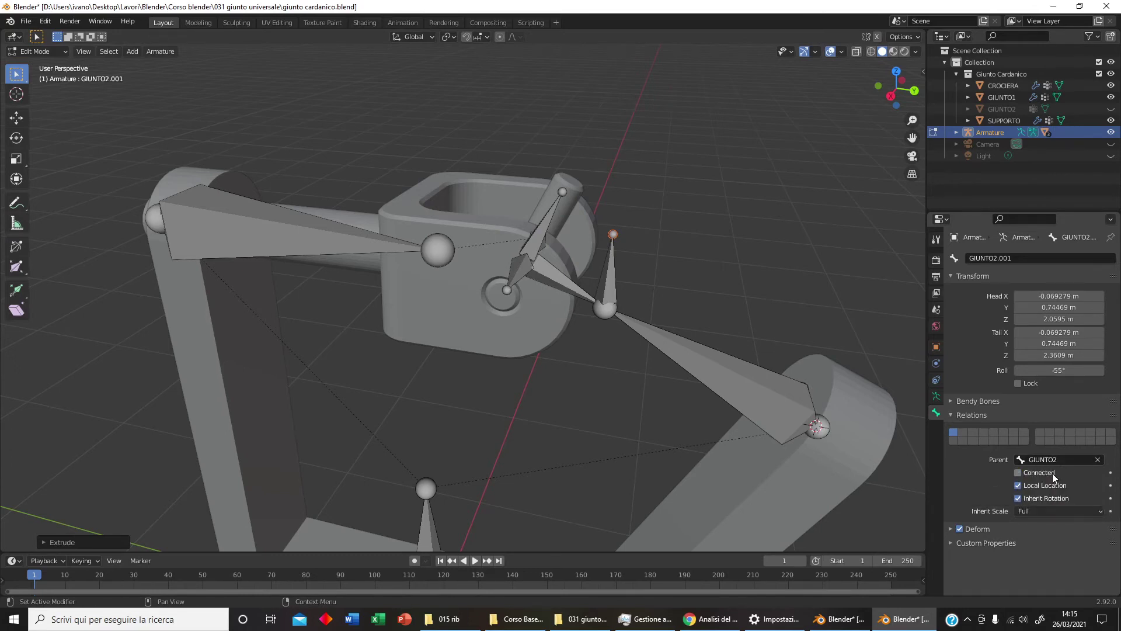
pyautogui.click(619, 289)
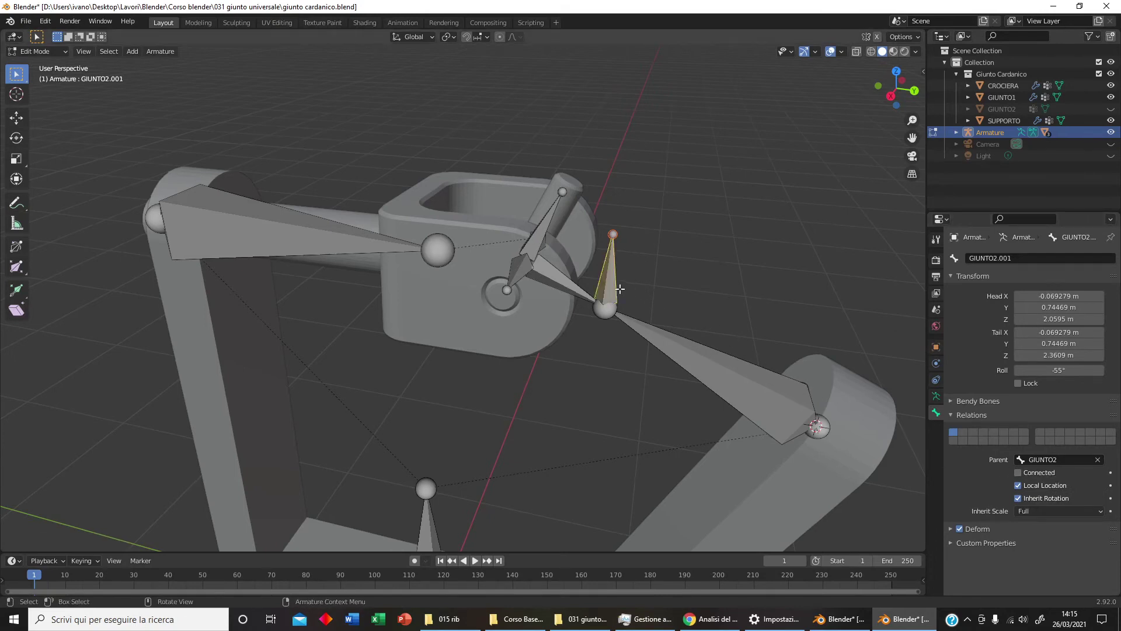
pyautogui.press('g')
pyautogui.click(659, 176)
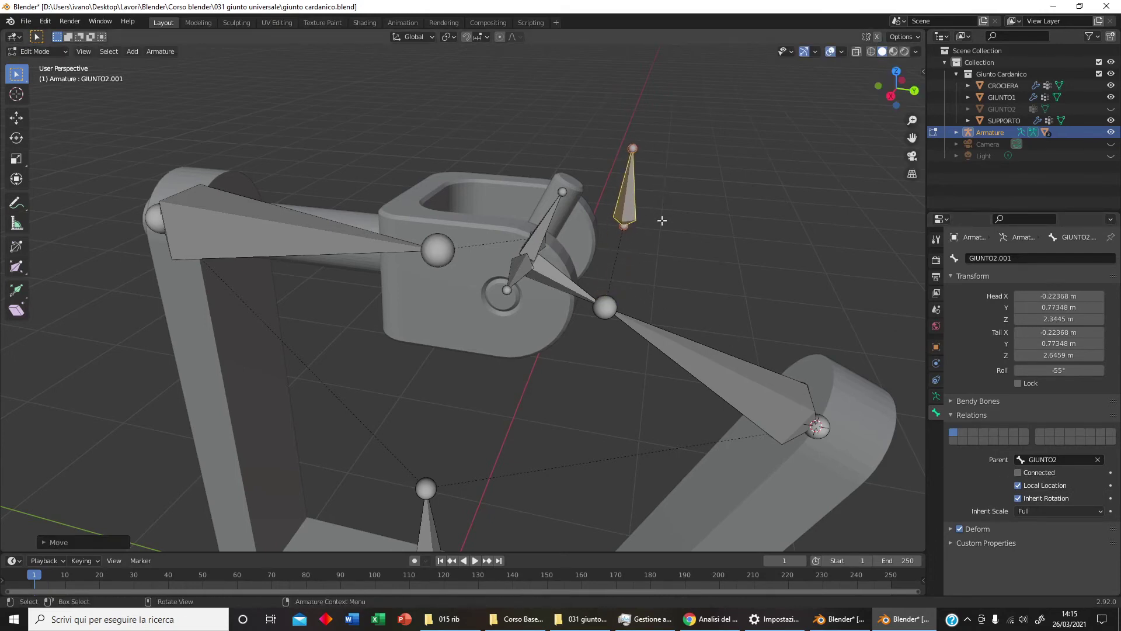
pyautogui.moveTo(662, 220); pyautogui.dragTo(671, 243, button='middle')
# Snap the 3D cursor to the CROCIERA bone's tip and snap GIUNTO2.001 onto it
pyautogui.click(571, 187)
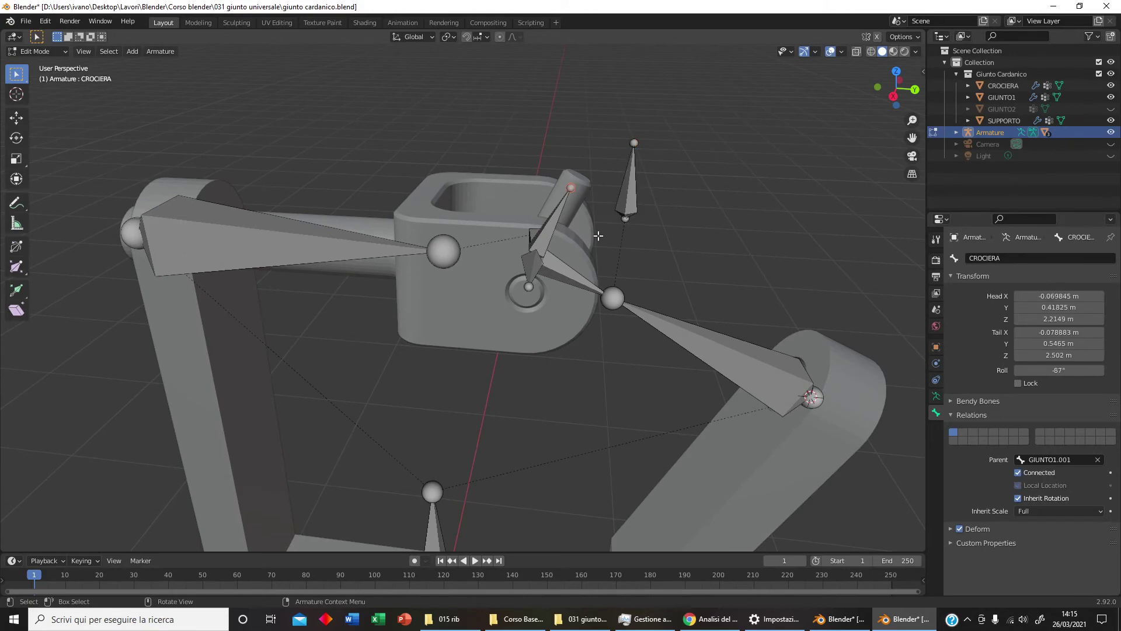
pyautogui.hotkey('shift', 's')
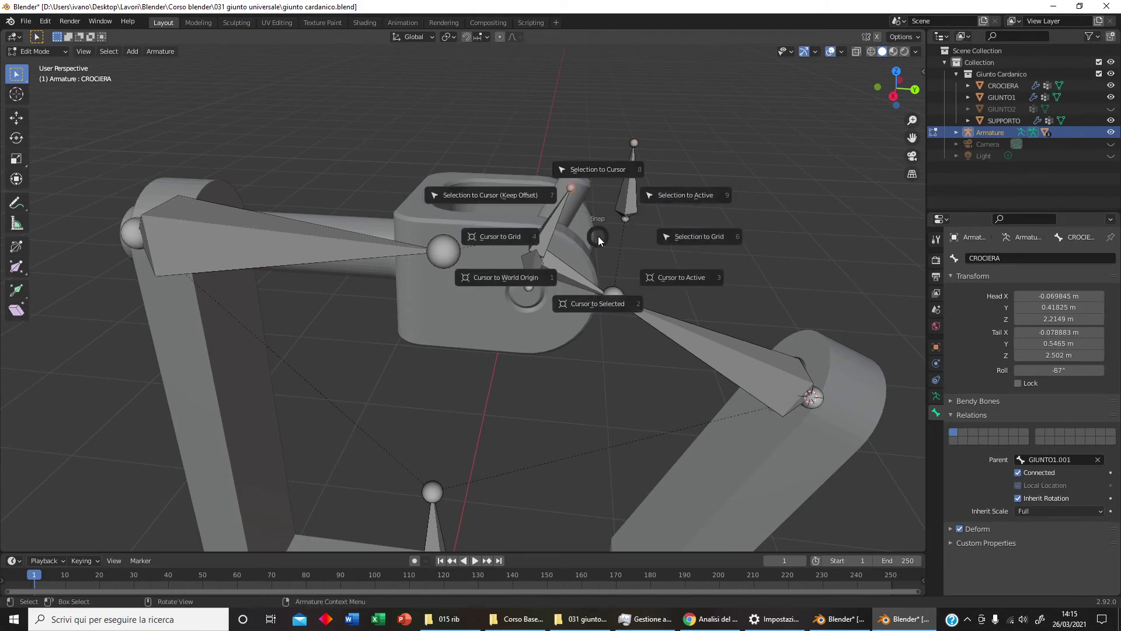
pyautogui.click(598, 304)
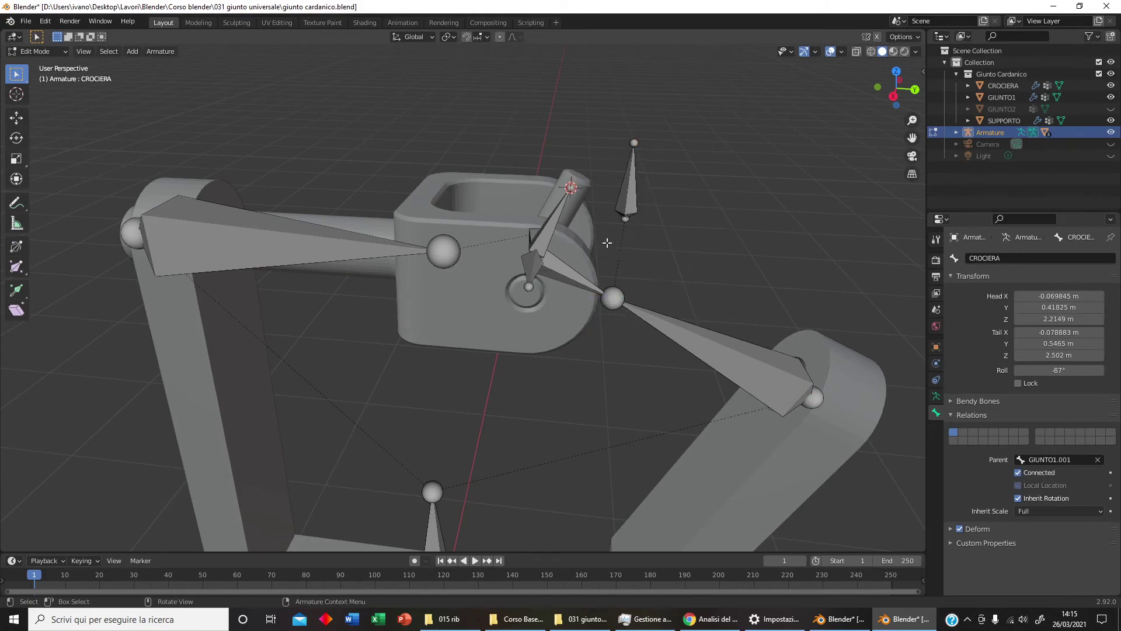
pyautogui.click(621, 236)
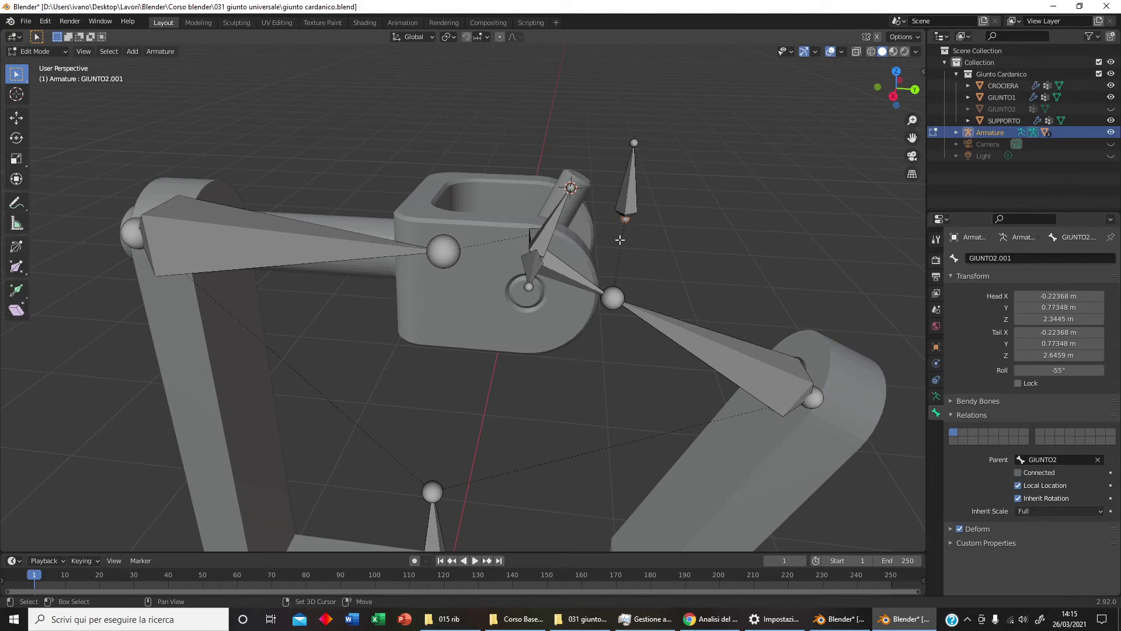
pyautogui.hotkey('shift', 's')
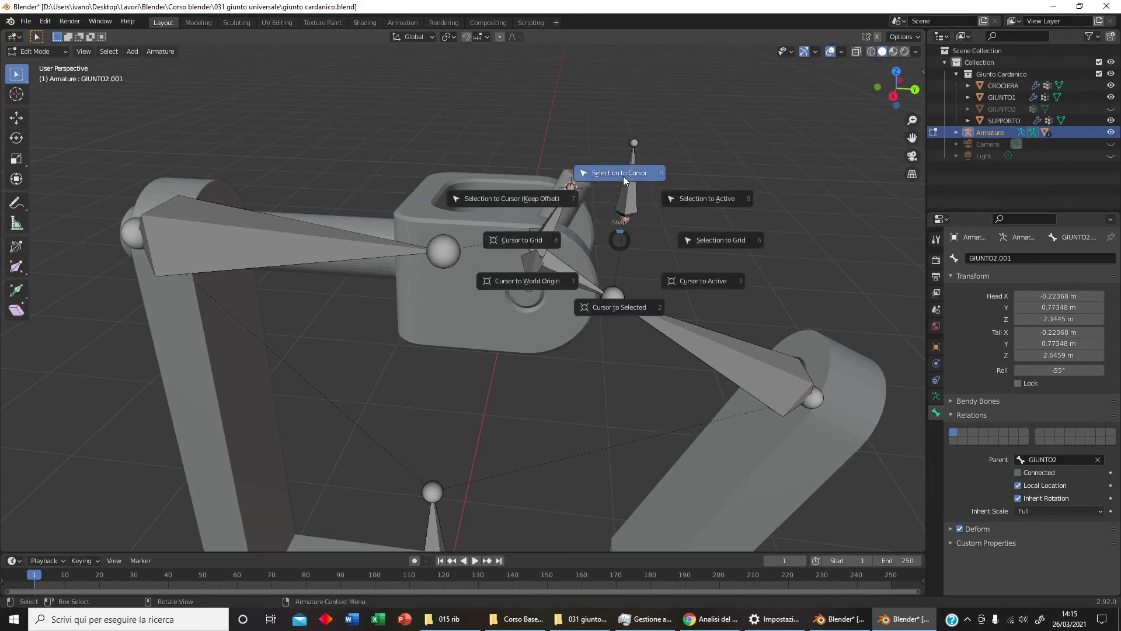
pyautogui.click(623, 176)
# Zoom in on the cross joint and select the GIUNTO1.001 bone
pyautogui.scroll(3, 577, 237)
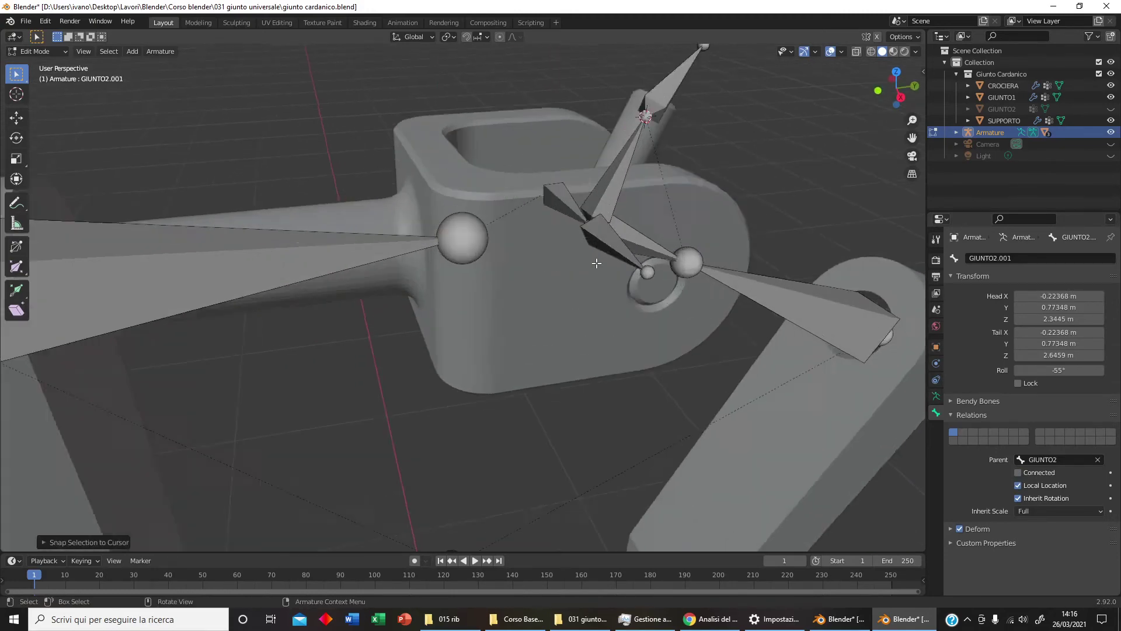
pyautogui.moveTo(577, 237); pyautogui.dragTo(624, 258, button='middle')
pyautogui.click(621, 205)
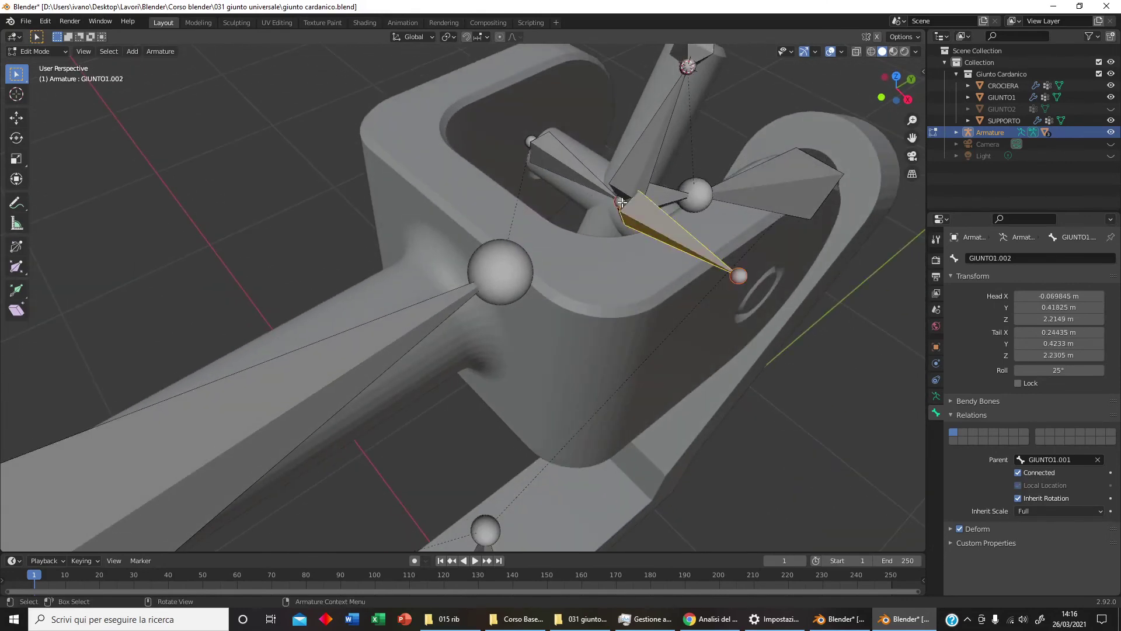
pyautogui.click(617, 206)
pyautogui.moveTo(622, 224)
pyautogui.mouseDown(button='middle')
pyautogui.moveTo(683, 255)
pyautogui.moveTo(642, 234)
pyautogui.moveTo(619, 201)
pyautogui.moveTo(646, 238)
pyautogui.mouseUp(button='middle')
pyautogui.scroll(3, 642, 234)
pyautogui.scroll(-5, 643, 233)
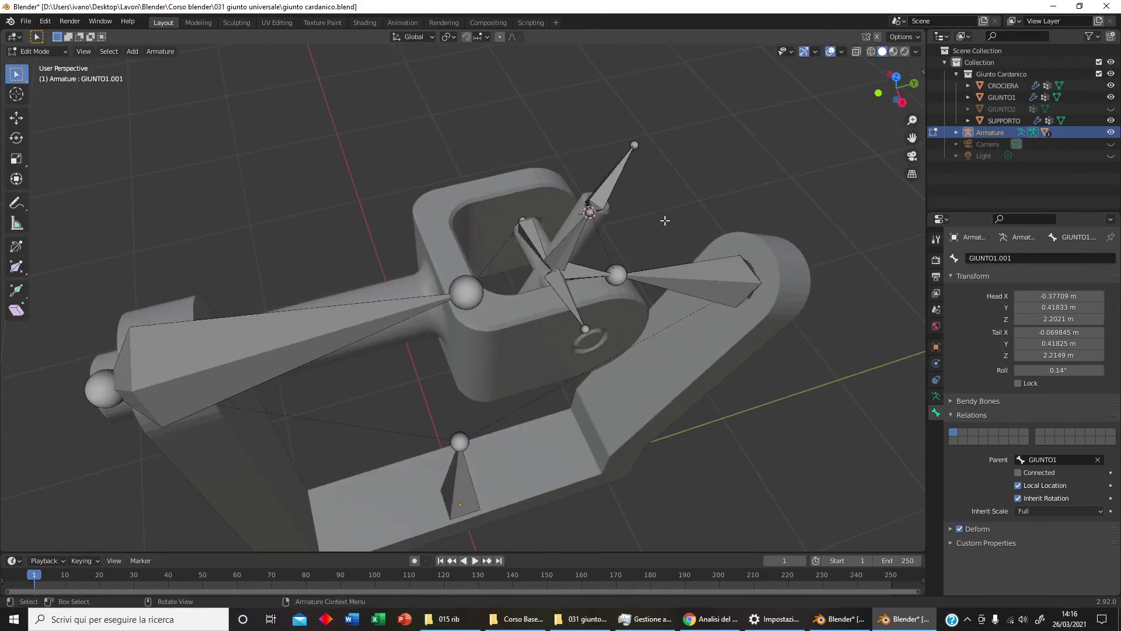
# Snap the 3D cursor to the joint centre and snap GIUNTO2.001's upper end onto it
pyautogui.hotkey('shift', 's')
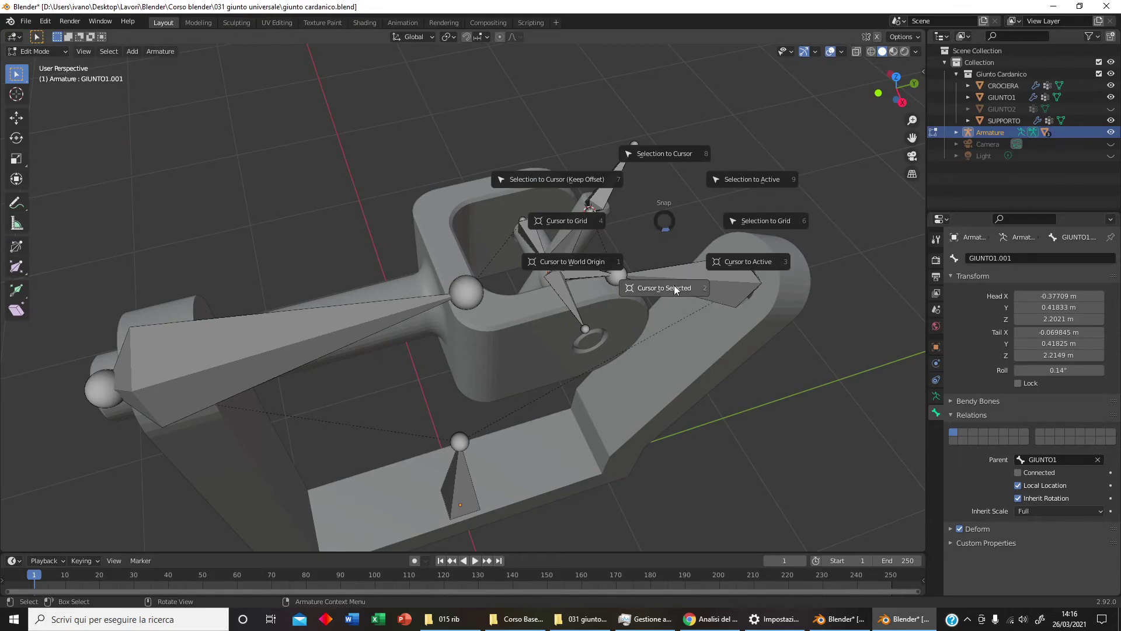
pyautogui.click(675, 290)
pyautogui.click(635, 146)
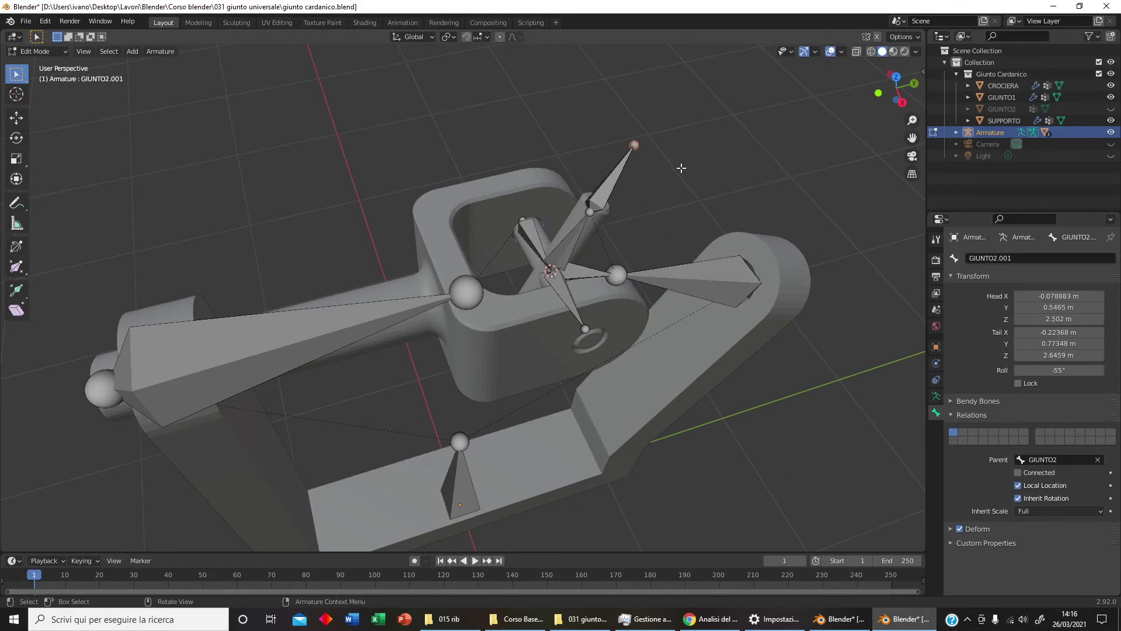
pyautogui.hotkey('shift', 's')
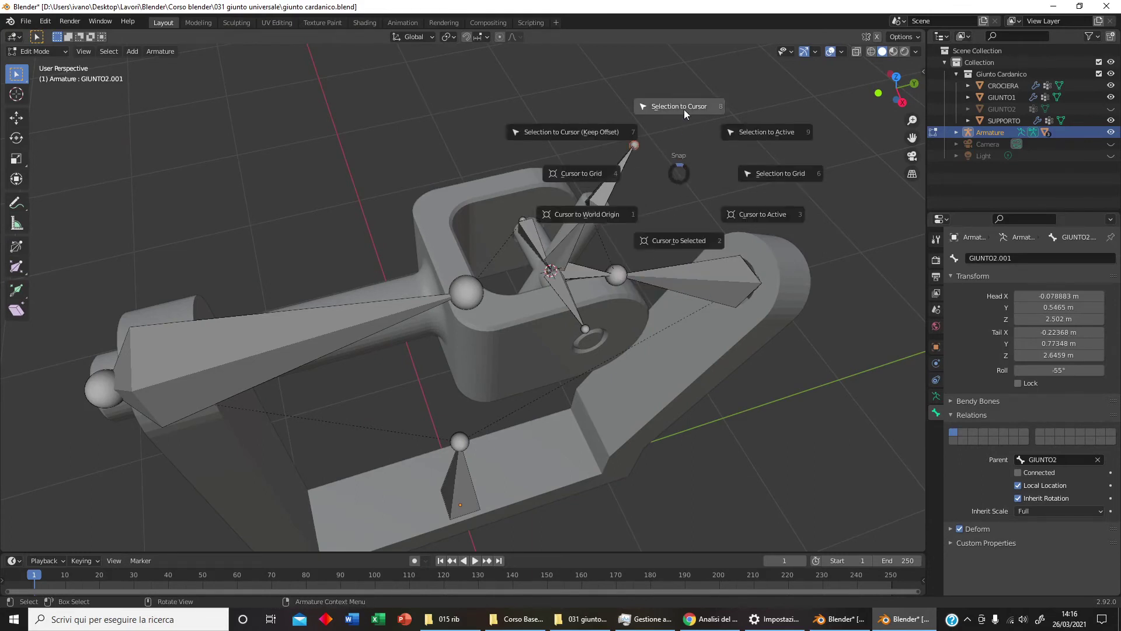
pyautogui.click(685, 110)
pyautogui.moveTo(671, 175); pyautogui.dragTo(656, 180, button='middle')
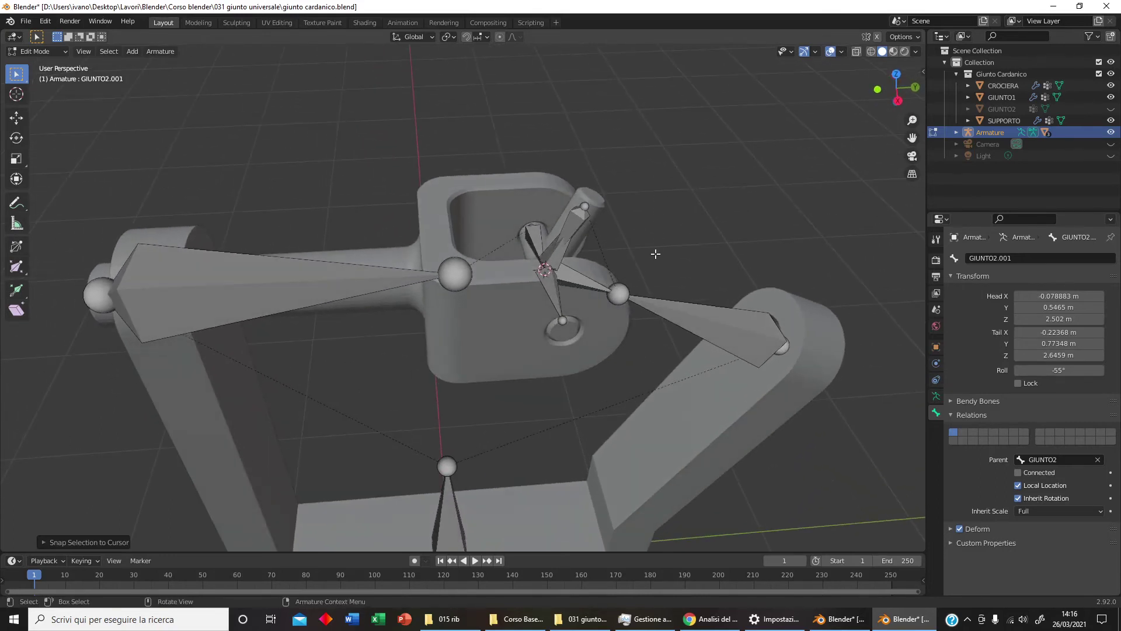
pyautogui.scroll(1, 655, 253)
# Switch to Pose Mode, test-rotate GIUNTO1 and cancel, then select the CROCIERA bone
pyautogui.click(51, 52)
pyautogui.click(49, 89)
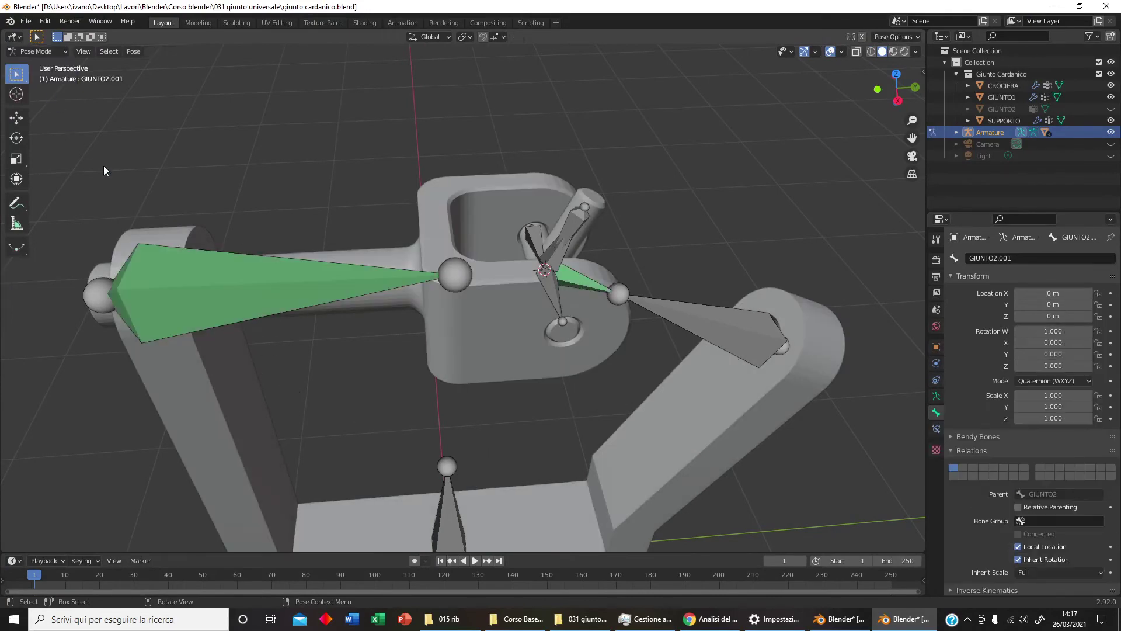
pyautogui.click(223, 262)
pyautogui.moveTo(421, 324); pyautogui.dragTo(284, 304, button='middle')
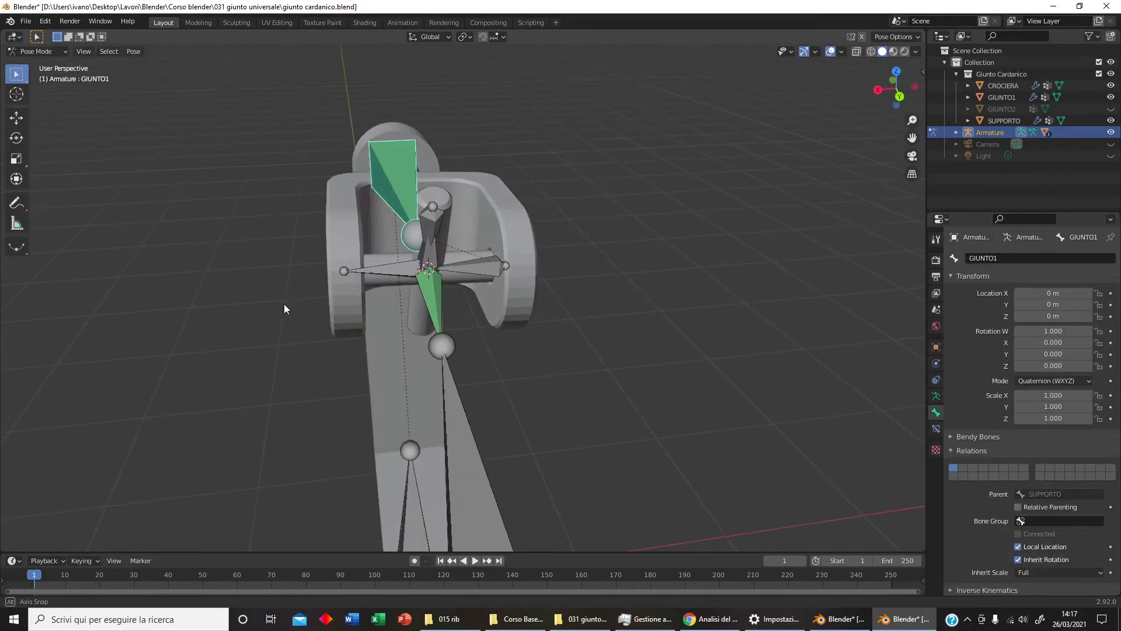
pyautogui.press('r')
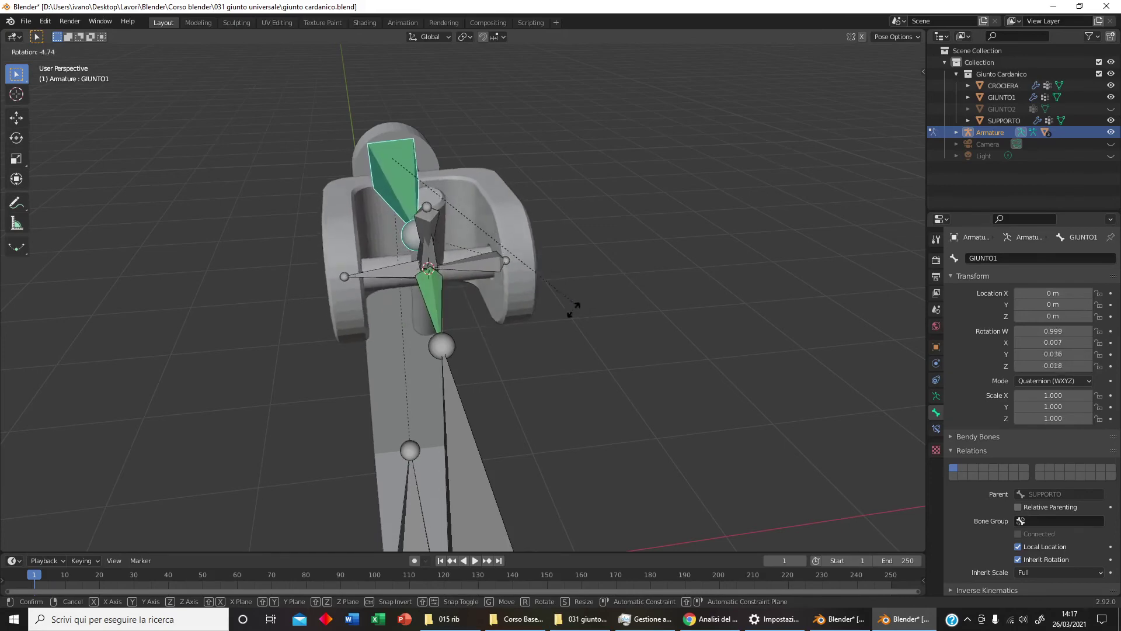
pyautogui.rightClick(336, 255)
pyautogui.moveTo(336, 256)
pyautogui.mouseDown(button='middle')
pyautogui.moveTo(372, 291)
pyautogui.moveTo(468, 311)
pyautogui.mouseUp(button='middle')
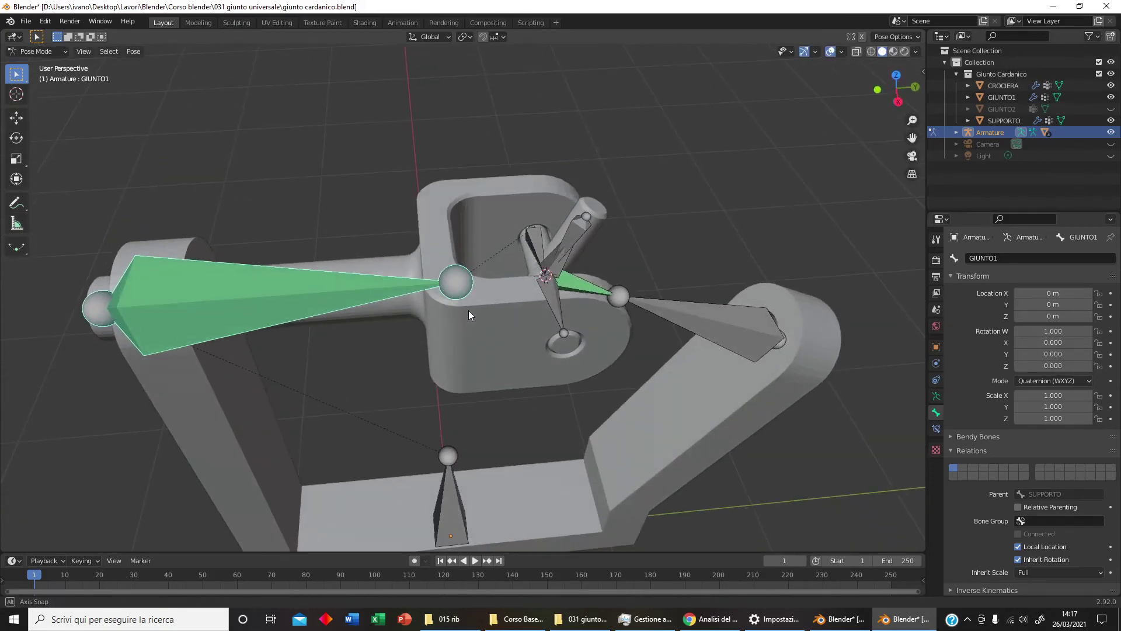
pyautogui.click(552, 257)
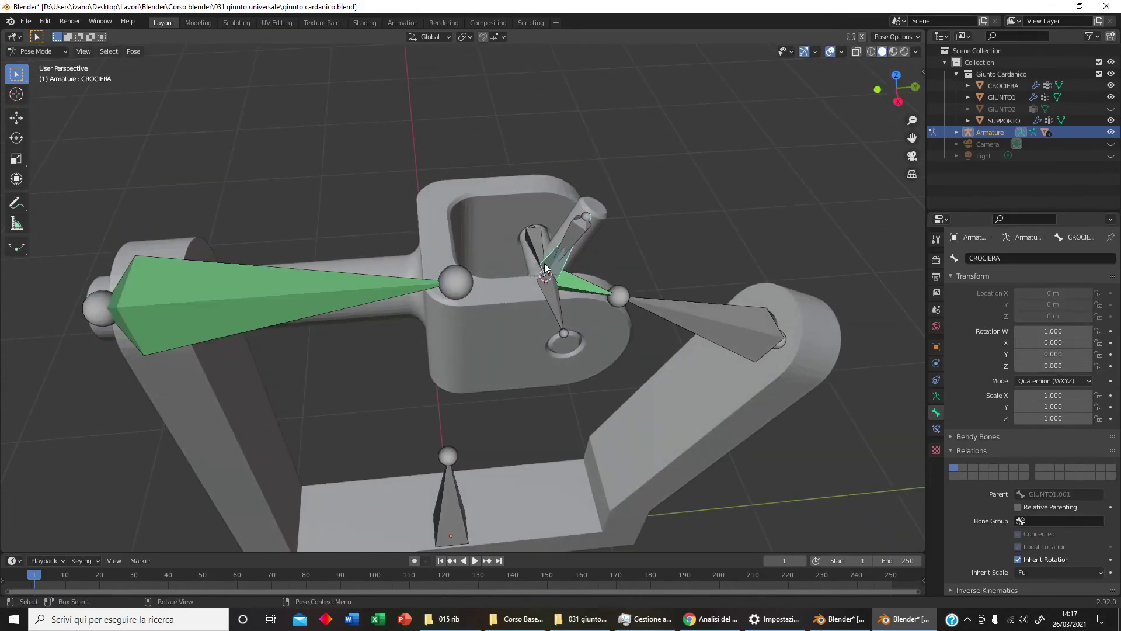
# Give CROCIERA a Damped Track constraint targeting the Armature's GIUNTO2.001 bone
pyautogui.click(936, 427)
pyautogui.click(1006, 259)
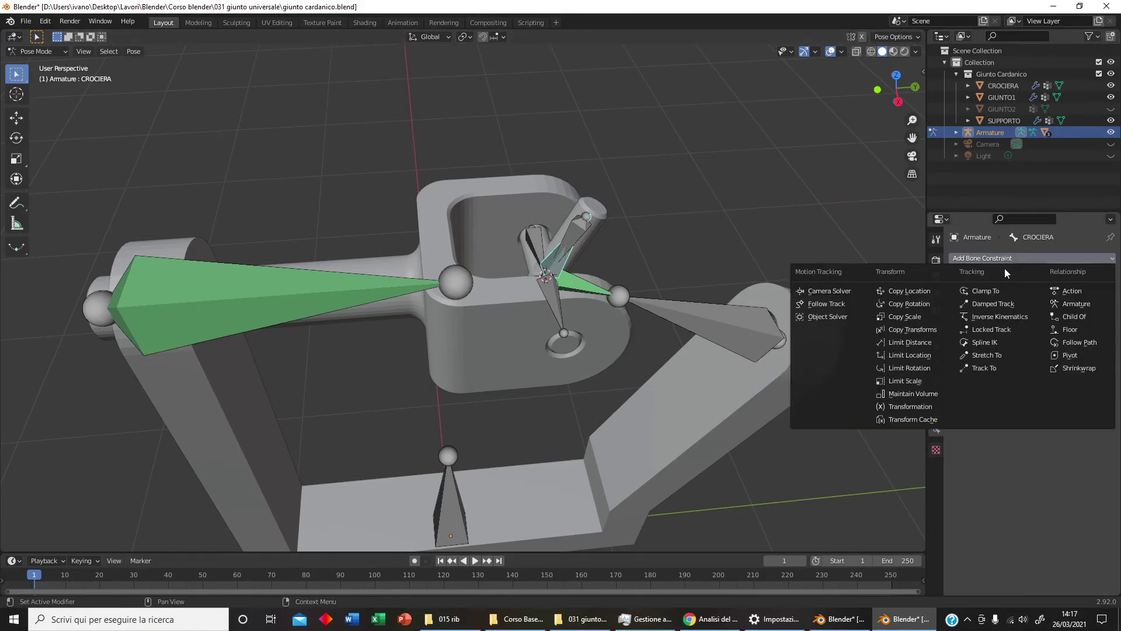
pyautogui.click(1007, 303)
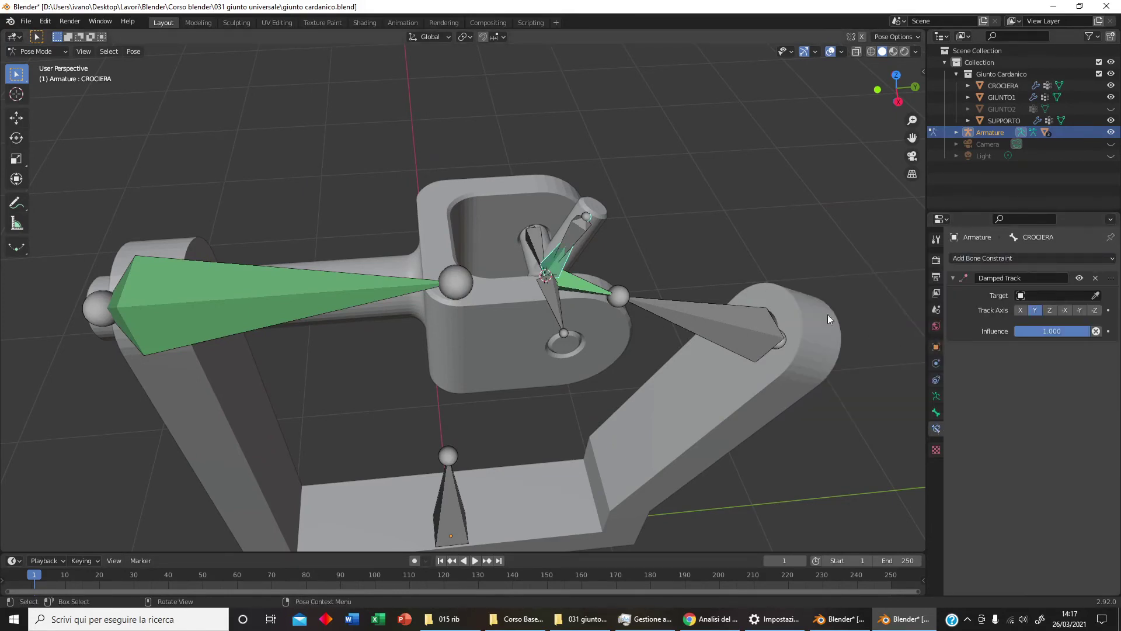
pyautogui.click(1055, 293)
pyautogui.click(1037, 314)
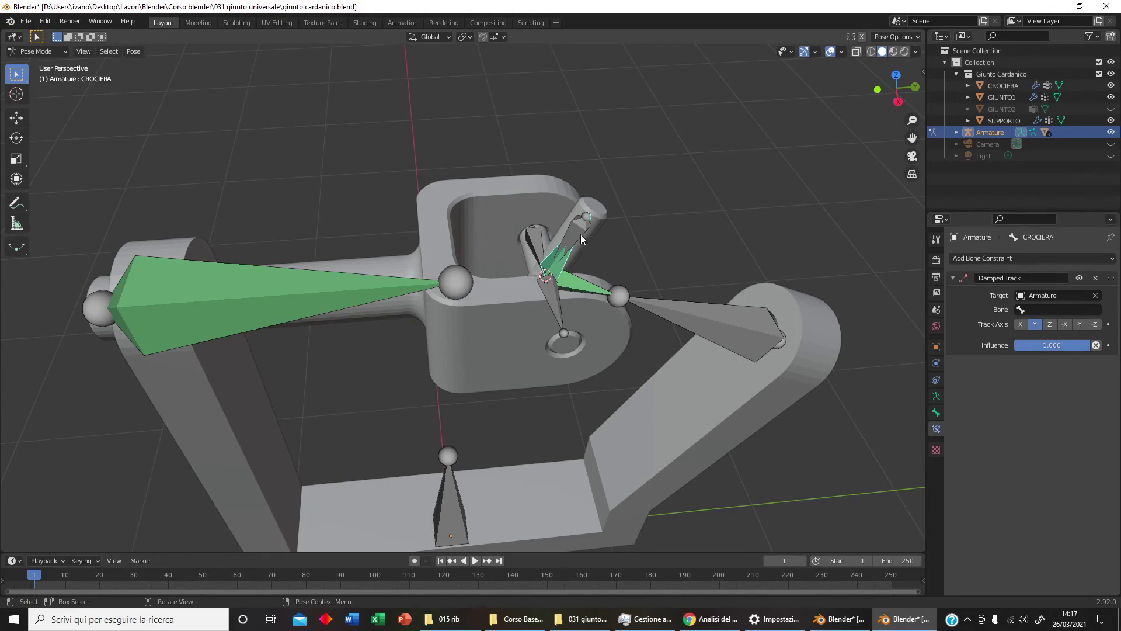
pyautogui.click(1040, 309)
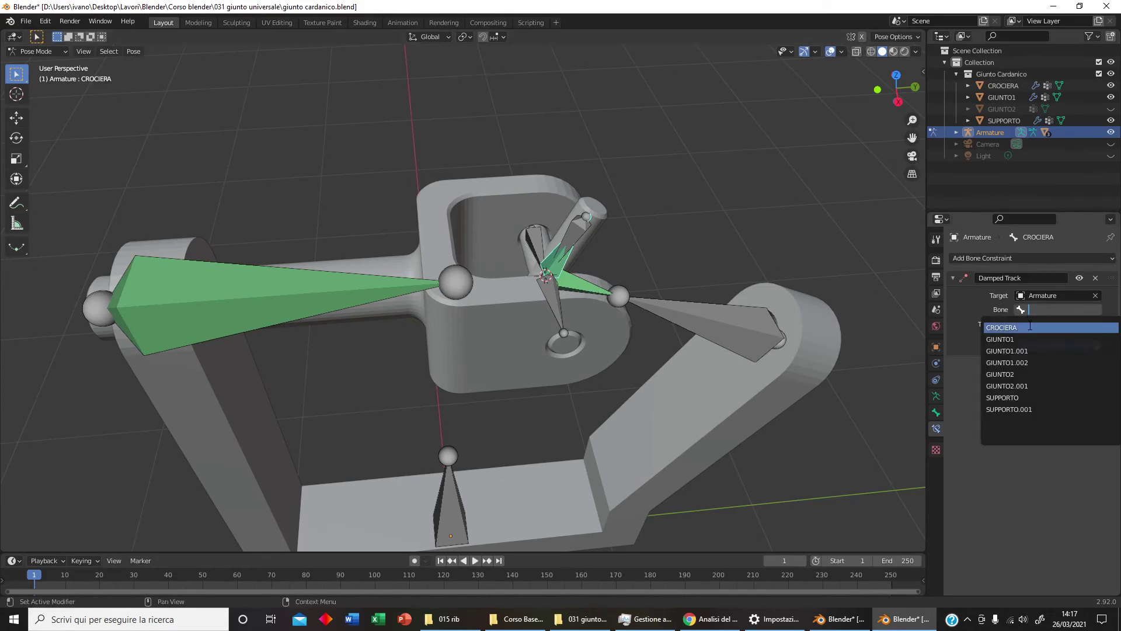
pyautogui.click(1031, 383)
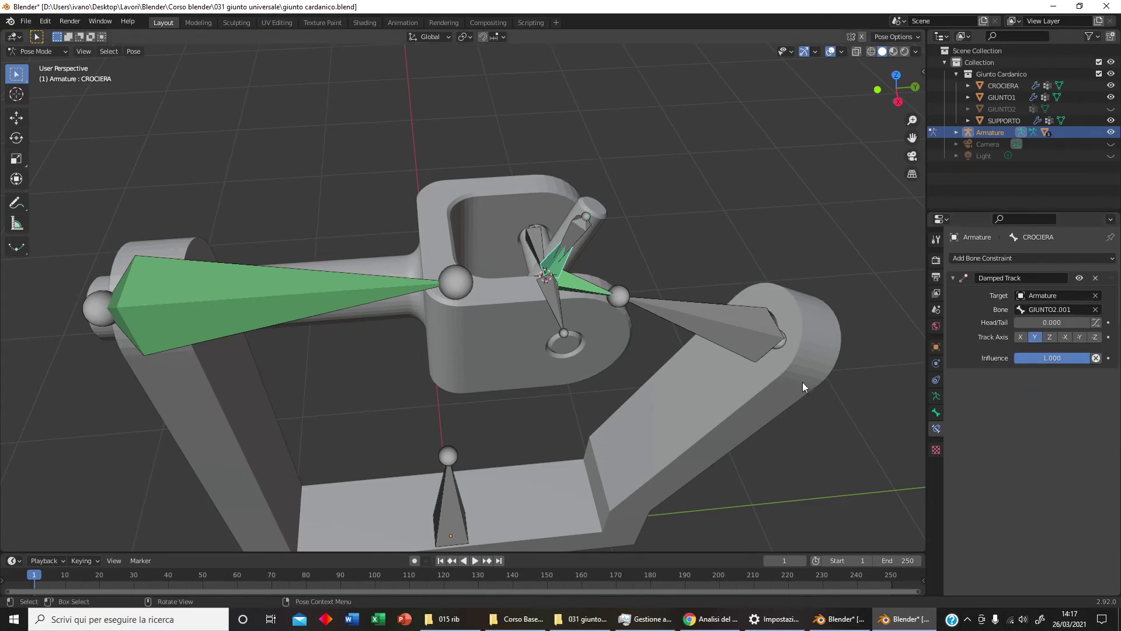
pyautogui.moveTo(802, 382); pyautogui.dragTo(765, 352, button='middle')
pyautogui.scroll(-1, 765, 352)
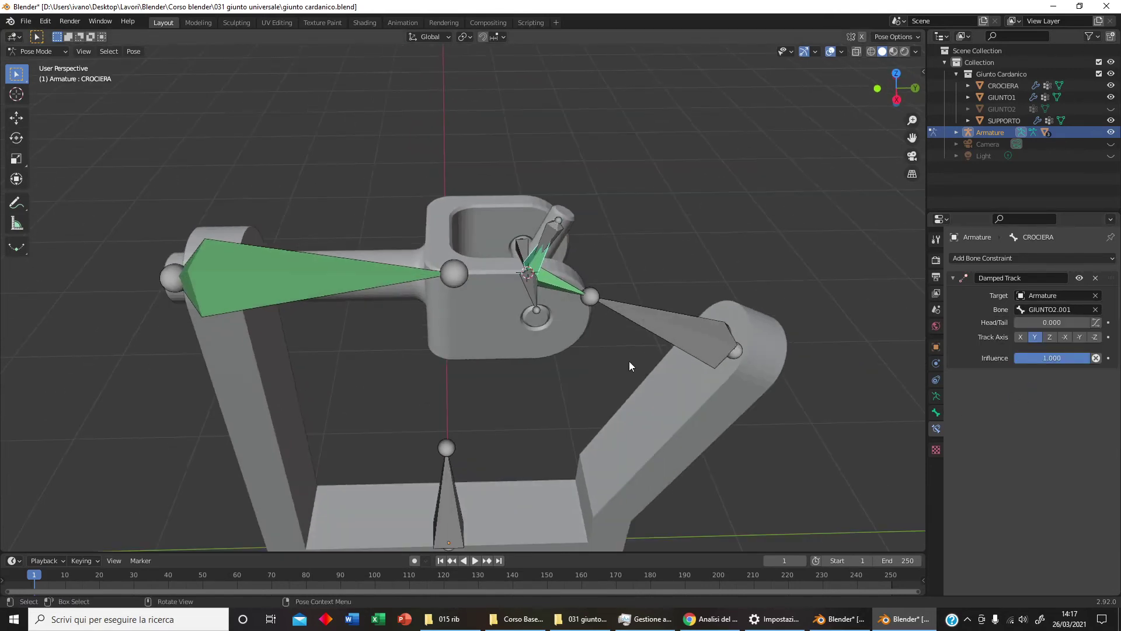
# Test-rotate GIUNTO1 and cancel, then rotate it about the global Y axis and confirm
pyautogui.click(328, 290)
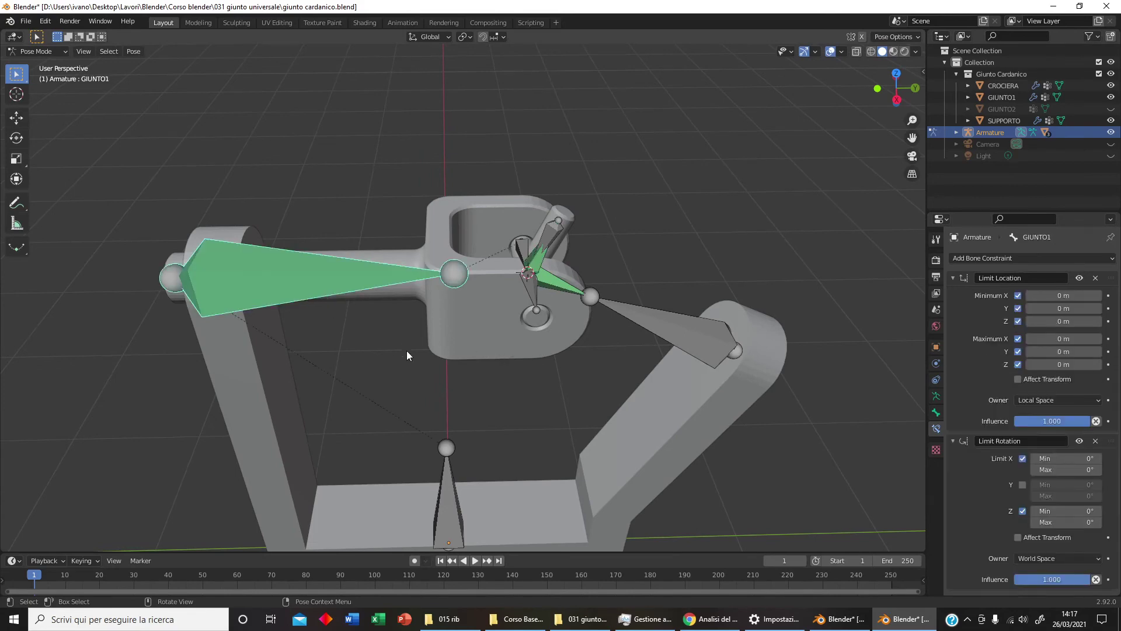
pyautogui.moveTo(509, 377); pyautogui.dragTo(369, 358, button='middle')
pyautogui.press('r')
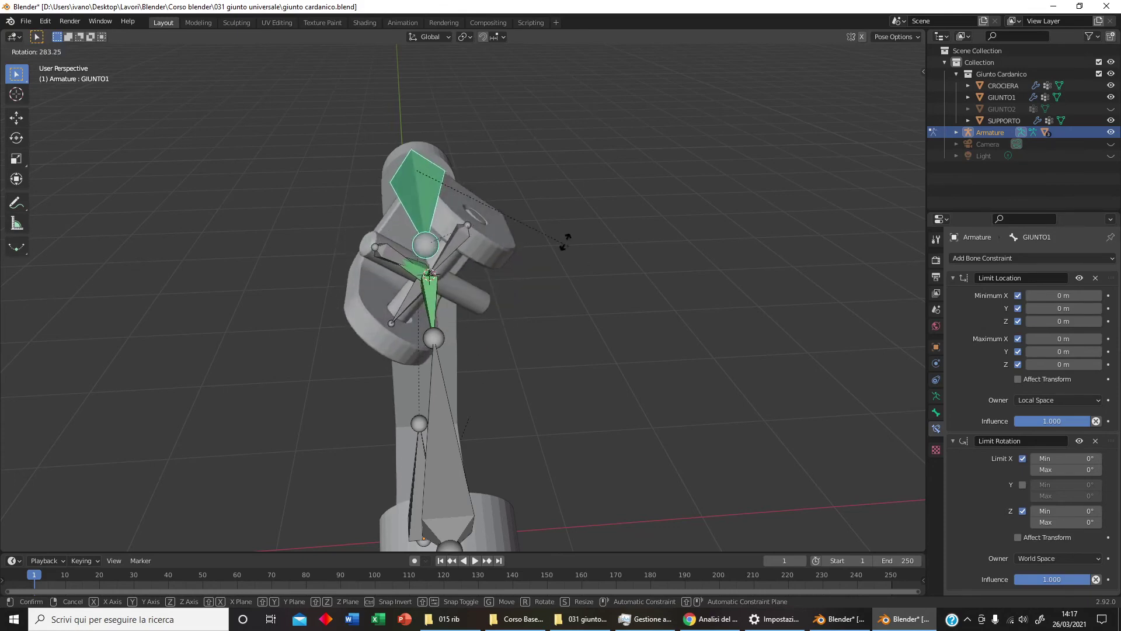
pyautogui.rightClick(505, 219)
pyautogui.moveTo(529, 238); pyautogui.dragTo(616, 363, button='middle')
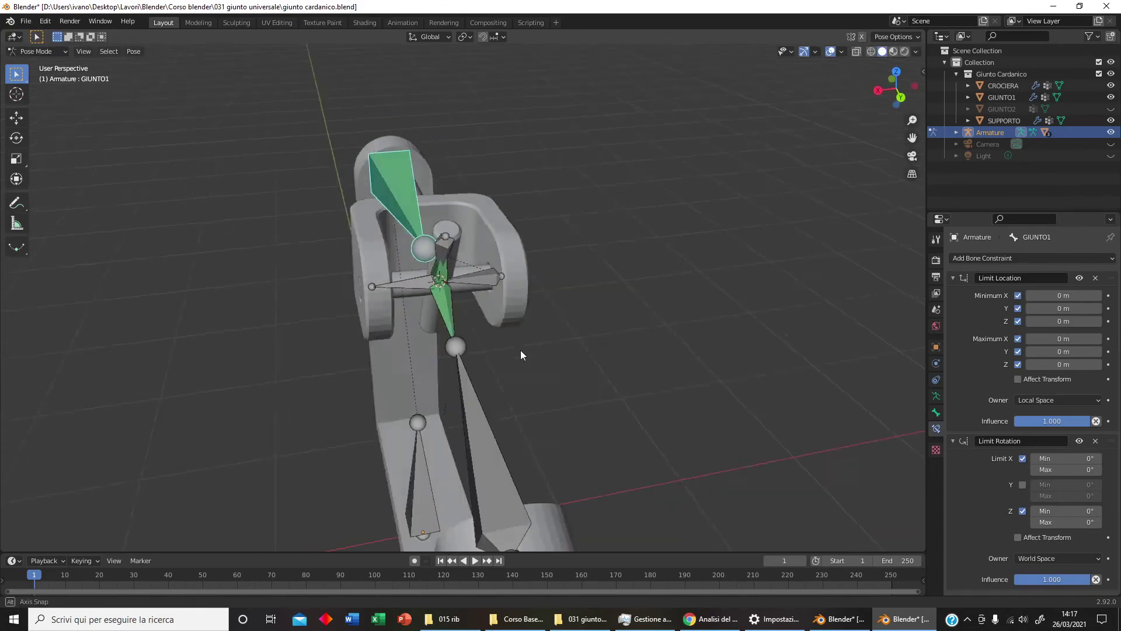
pyautogui.press('r')
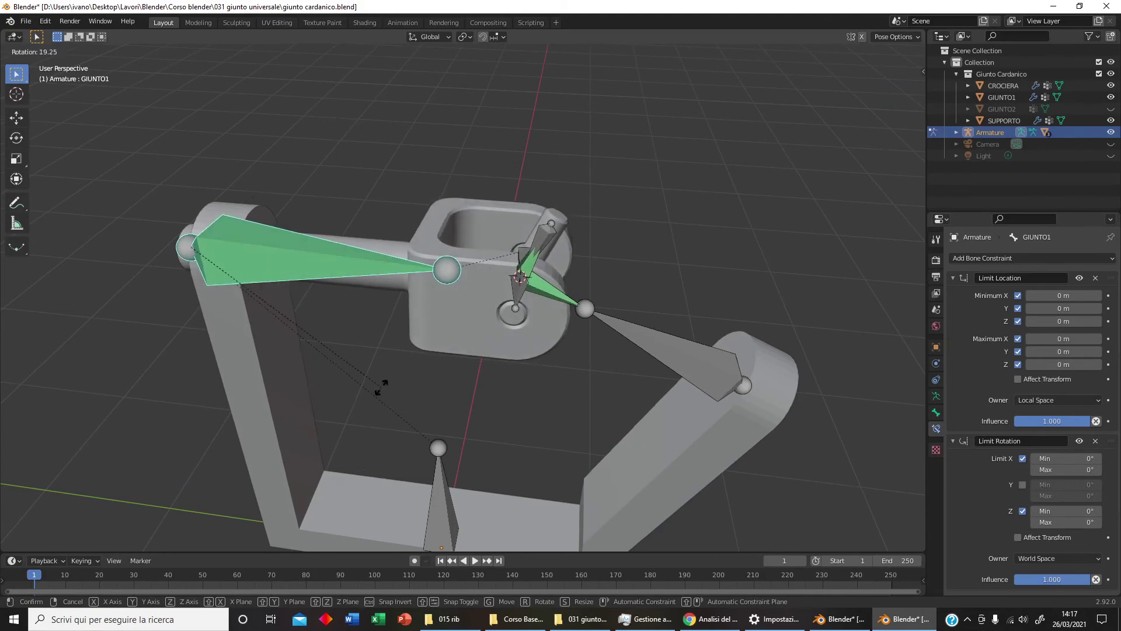
pyautogui.press('y')
pyautogui.moveTo(418, 424); pyautogui.dragTo(413, 281, button='middle')
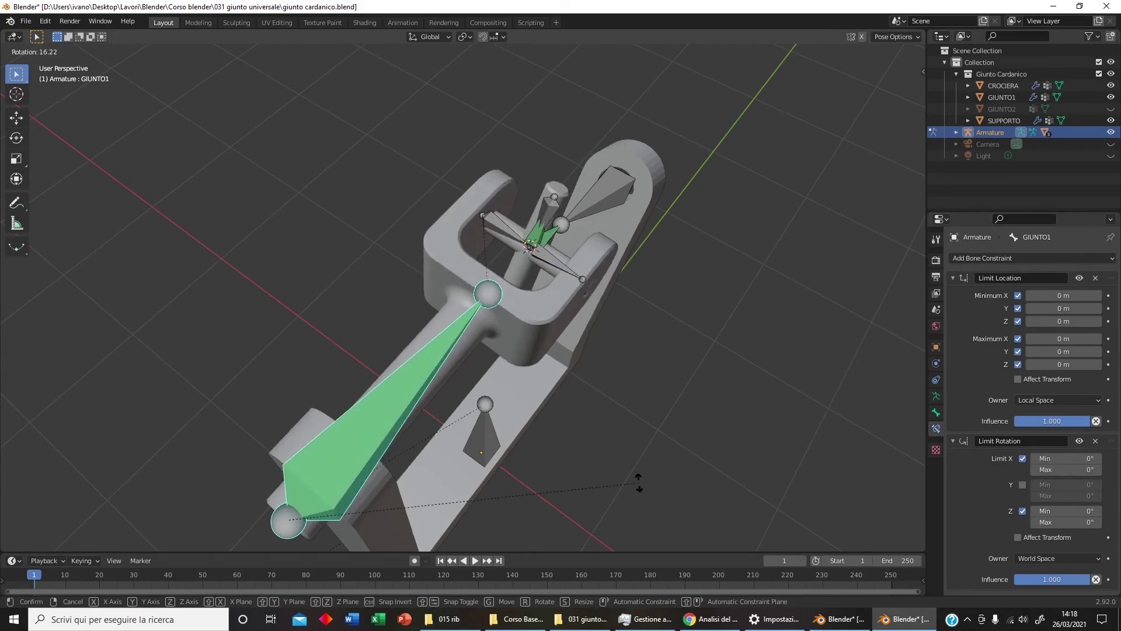
pyautogui.click(660, 443)
# Unhide the GIUNTO2 joint mesh using its eye icon in the Outliner
pyautogui.moveTo(660, 443); pyautogui.dragTo(572, 401, button='middle')
pyautogui.scroll(-3, 572, 401)
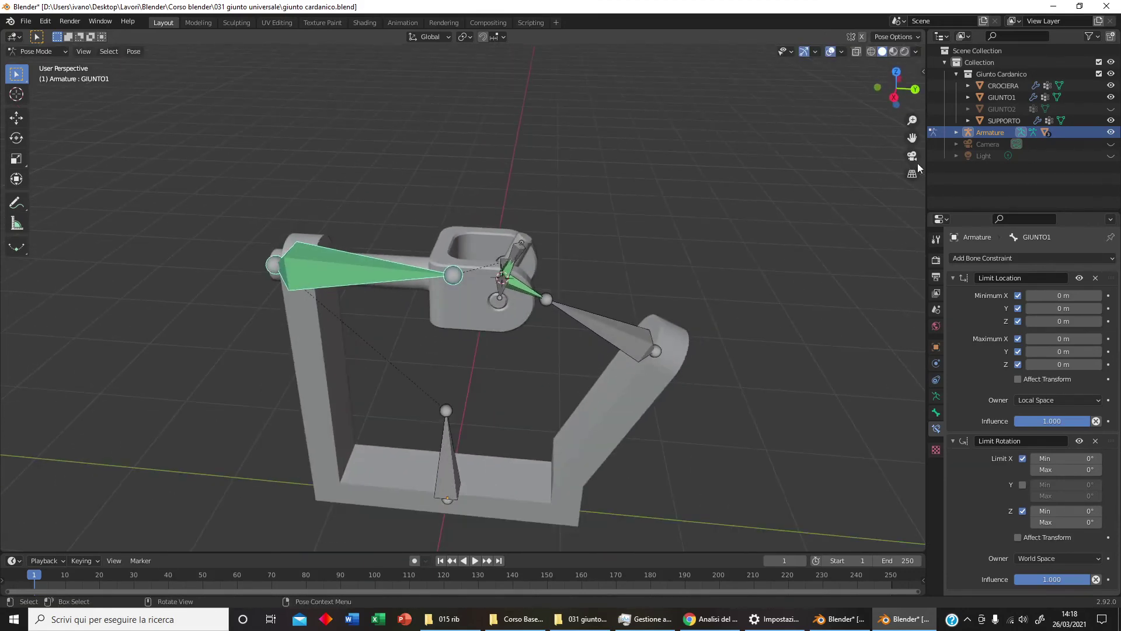
pyautogui.click(1111, 109)
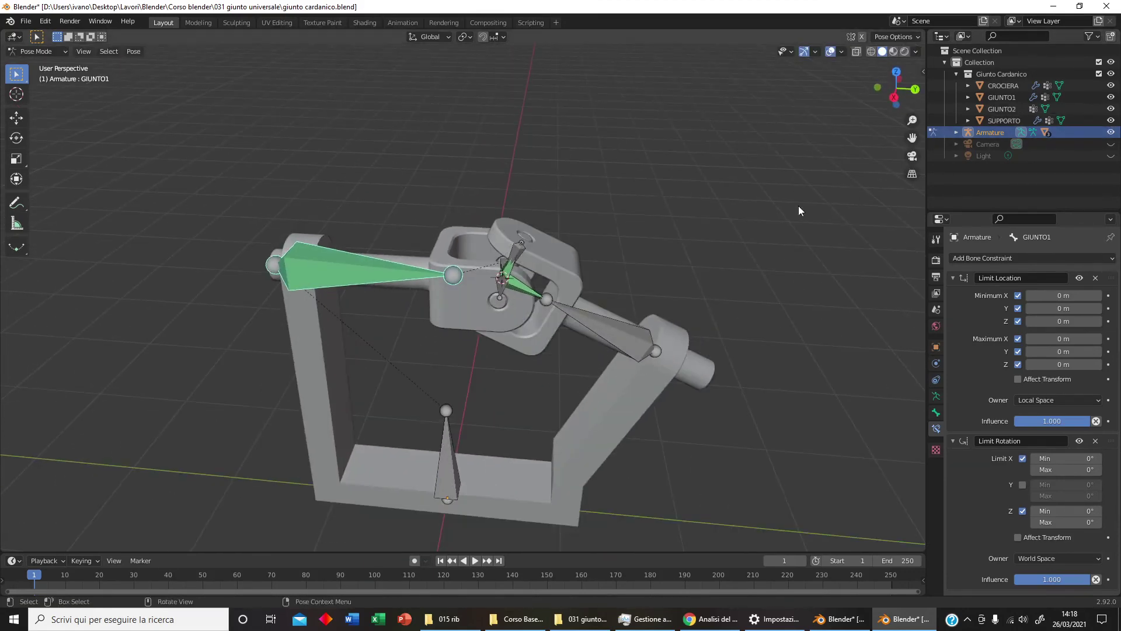
pyautogui.moveTo(645, 343)
pyautogui.mouseDown(button='middle')
pyautogui.moveTo(615, 353)
pyautogui.moveTo(633, 356)
pyautogui.moveTo(590, 327)
pyautogui.mouseUp(button='middle')
# Finish a GIUNTO1 rotation and switch the armature to Object Mode
pyautogui.press('r')
pyautogui.click(569, 198)
pyautogui.click(527, 299)
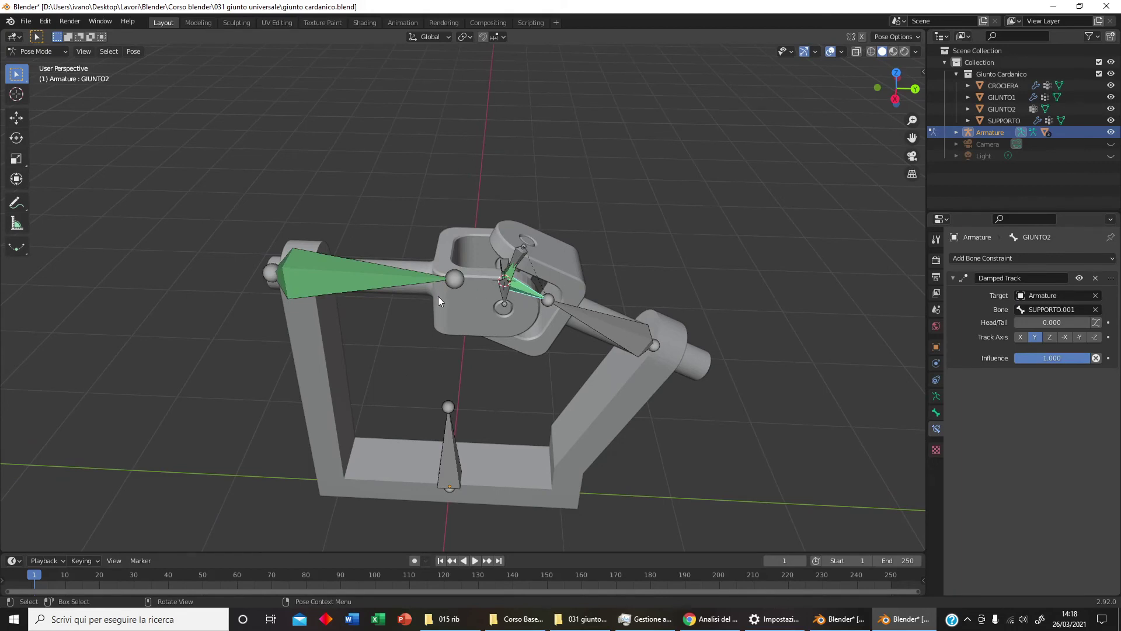
pyautogui.click(35, 52)
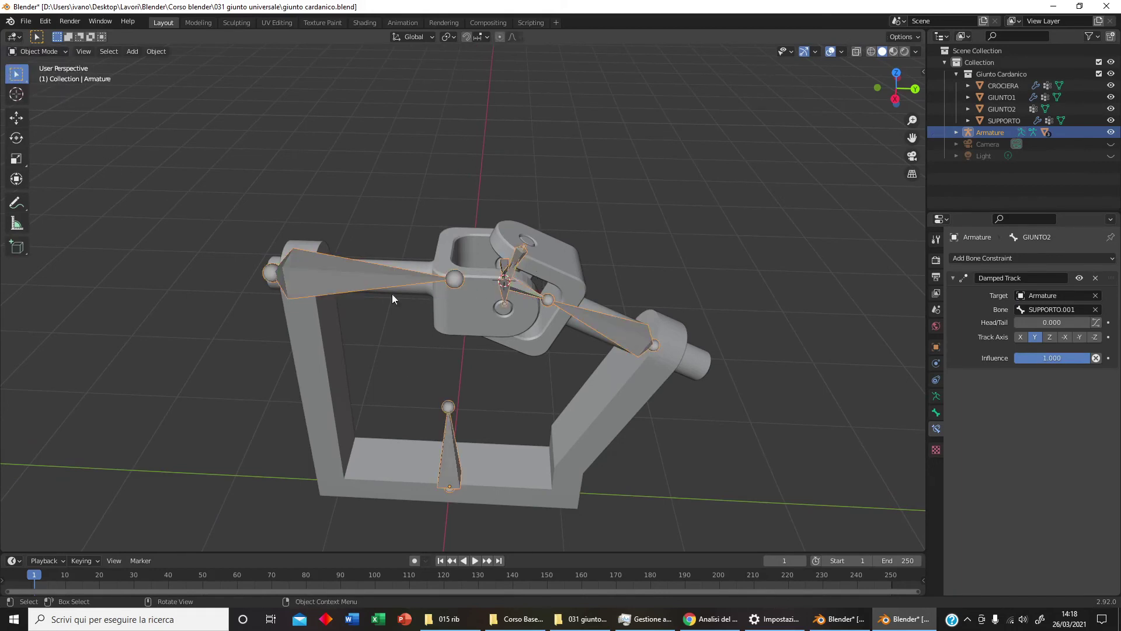
# Parent the GIUNTO2 mesh to the Armature with Armature Deform
pyautogui.click(564, 282)
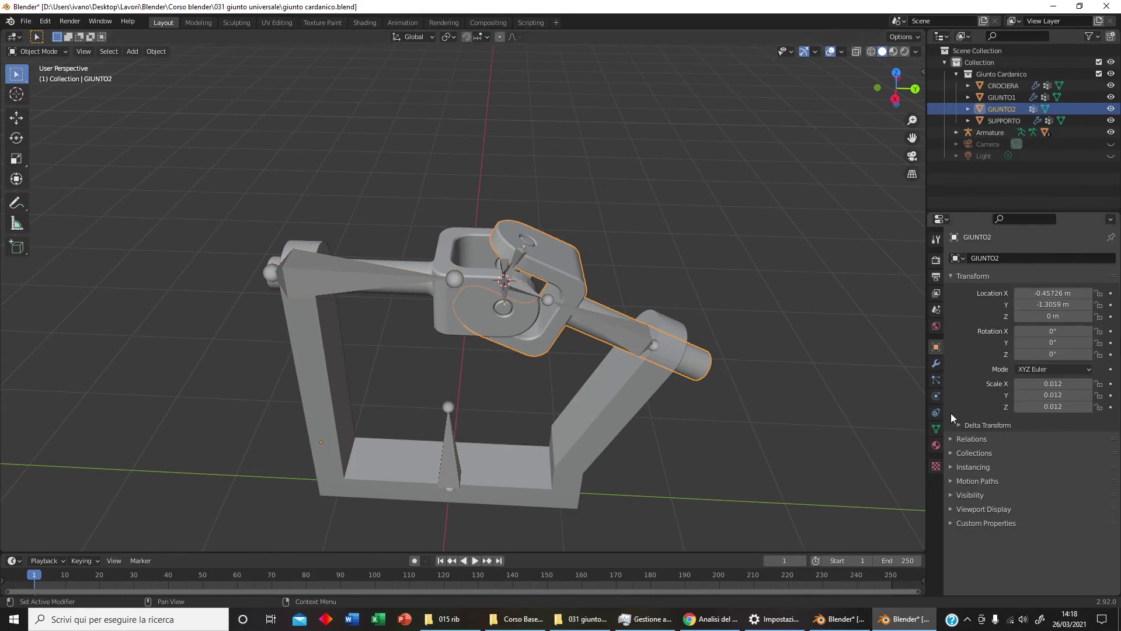
pyautogui.click(936, 428)
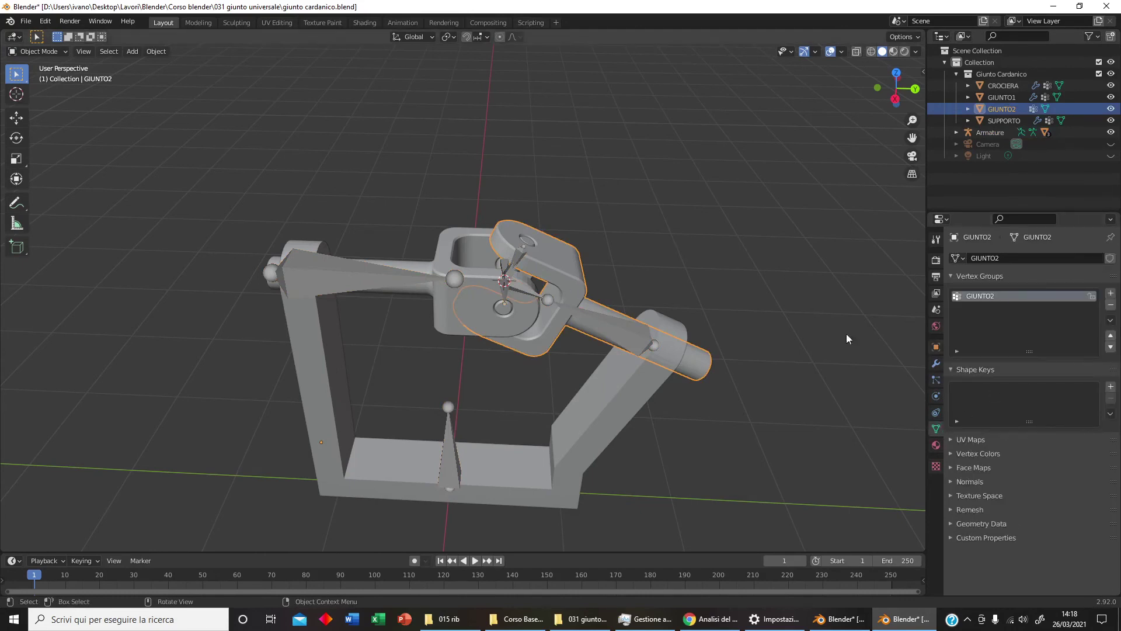
pyautogui.keyDown('shift'); pyautogui.click(533, 293); pyautogui.keyUp('shift')
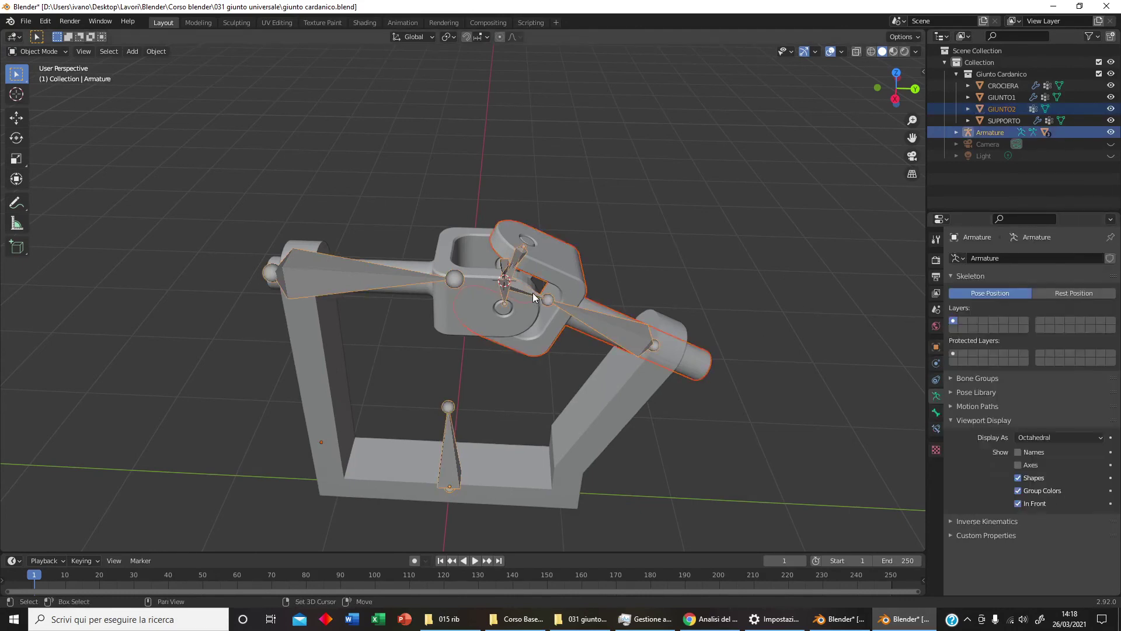
pyautogui.hotkey('ctrl', 'p')
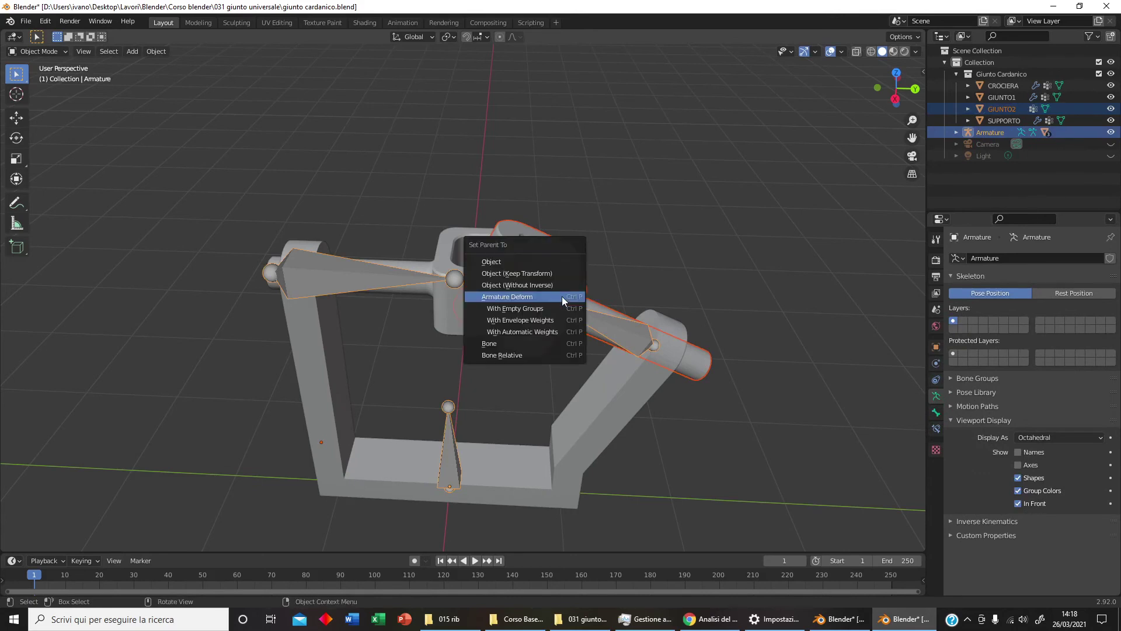
pyautogui.click(561, 296)
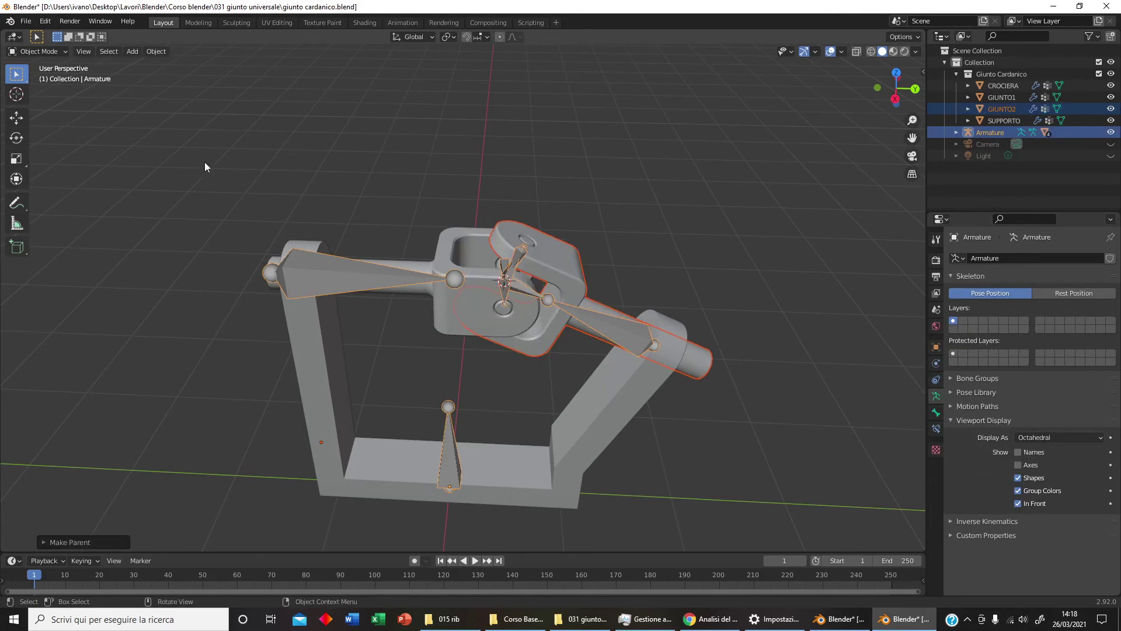
pyautogui.click(63, 49)
# Back in Pose Mode, rotate the bone to confirm GIUNTO2 follows it
pyautogui.click(63, 91)
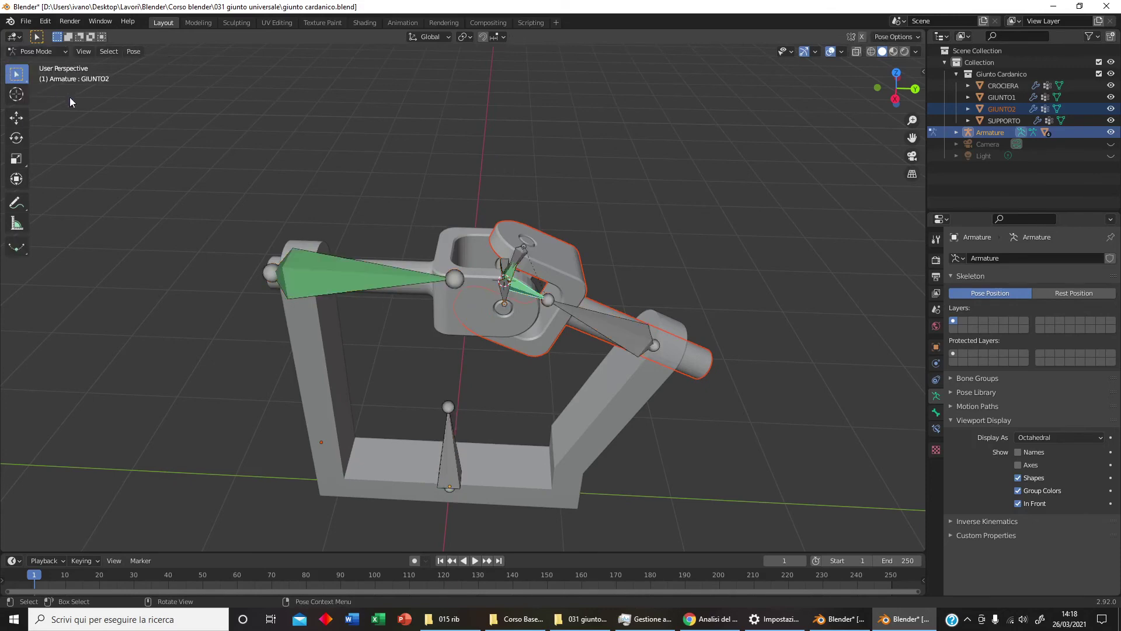
pyautogui.press('r')
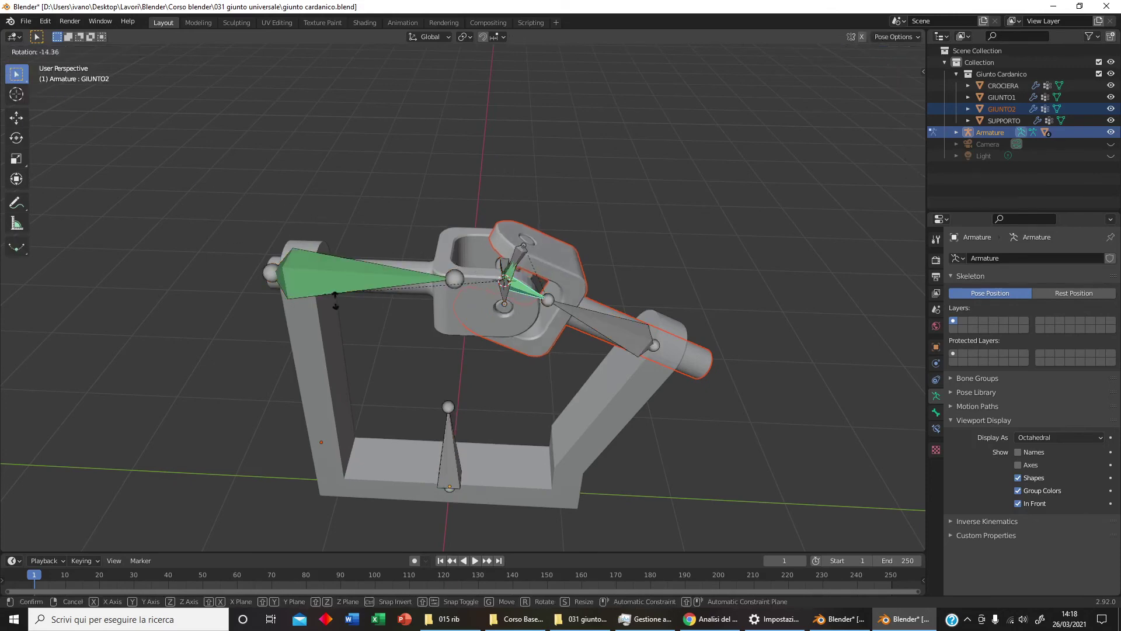
pyautogui.moveTo(448, 356); pyautogui.dragTo(572, 229, button='middle')
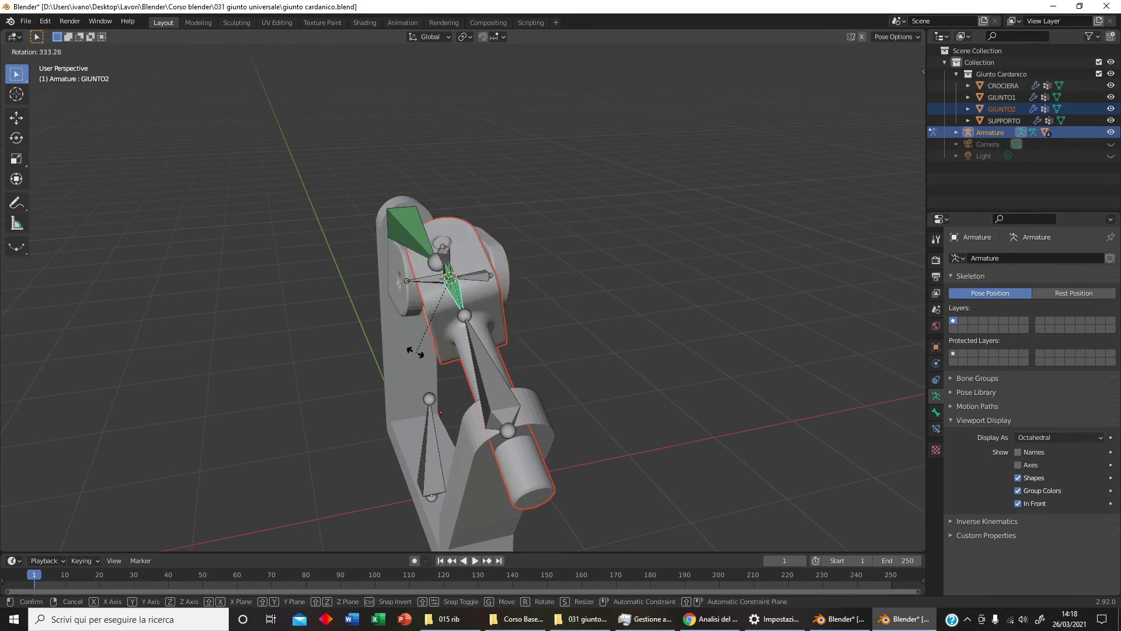
pyautogui.click(402, 324)
pyautogui.moveTo(404, 334)
pyautogui.mouseDown(button='middle')
pyautogui.moveTo(542, 337)
pyautogui.moveTo(470, 325)
pyautogui.mouseUp(button='middle')
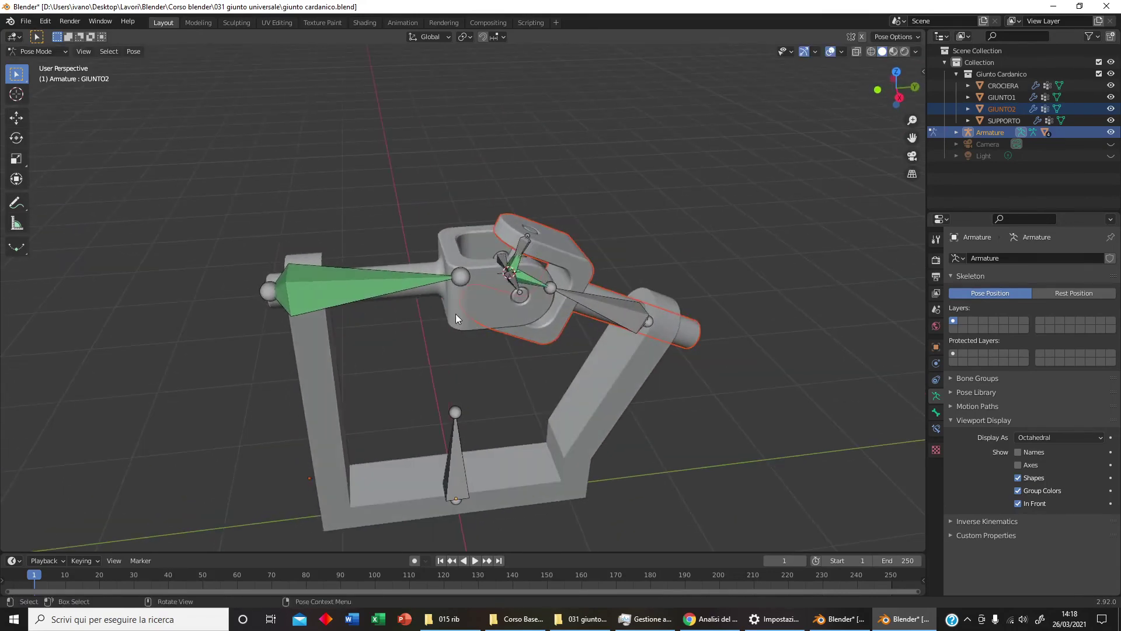
pyautogui.click(44, 52)
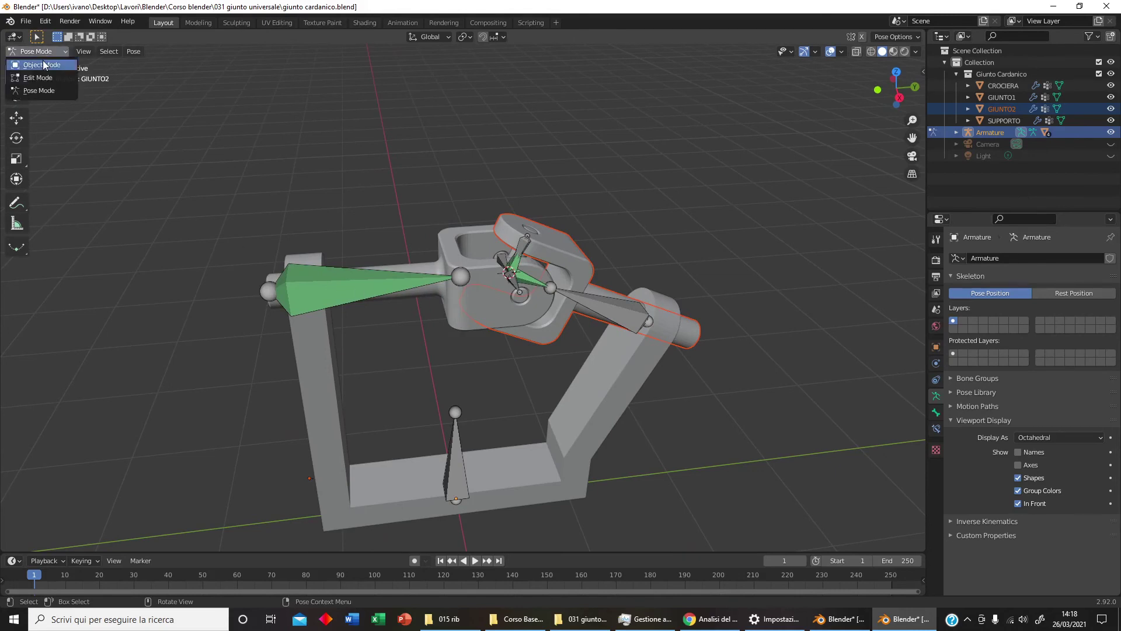
# Parent the GIUNTO1 mesh to the Armature with Armature Deform, then select the GIUNTO1 bone in Pose Mode
pyautogui.click(44, 64)
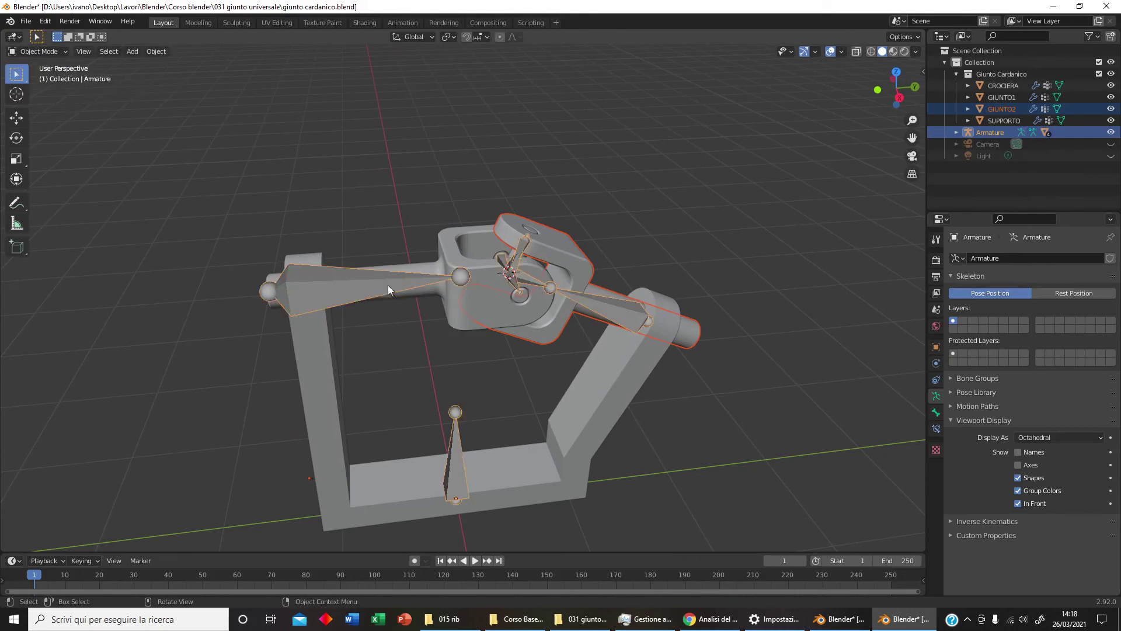
pyautogui.click(450, 314)
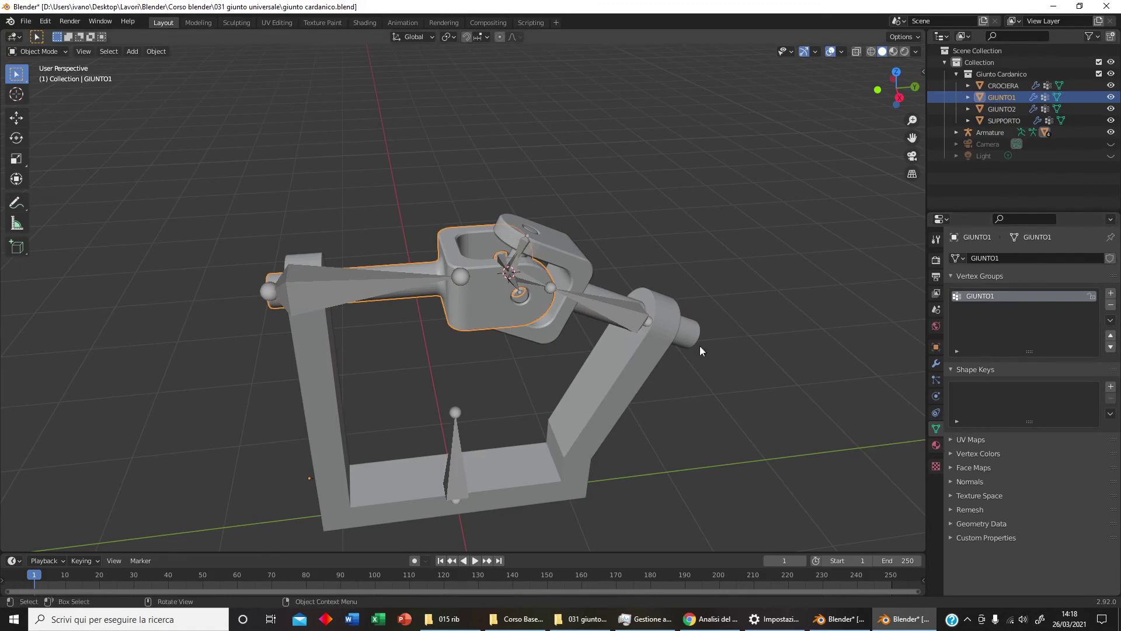
pyautogui.keyDown('shift'); pyautogui.click(380, 285); pyautogui.keyUp('shift')
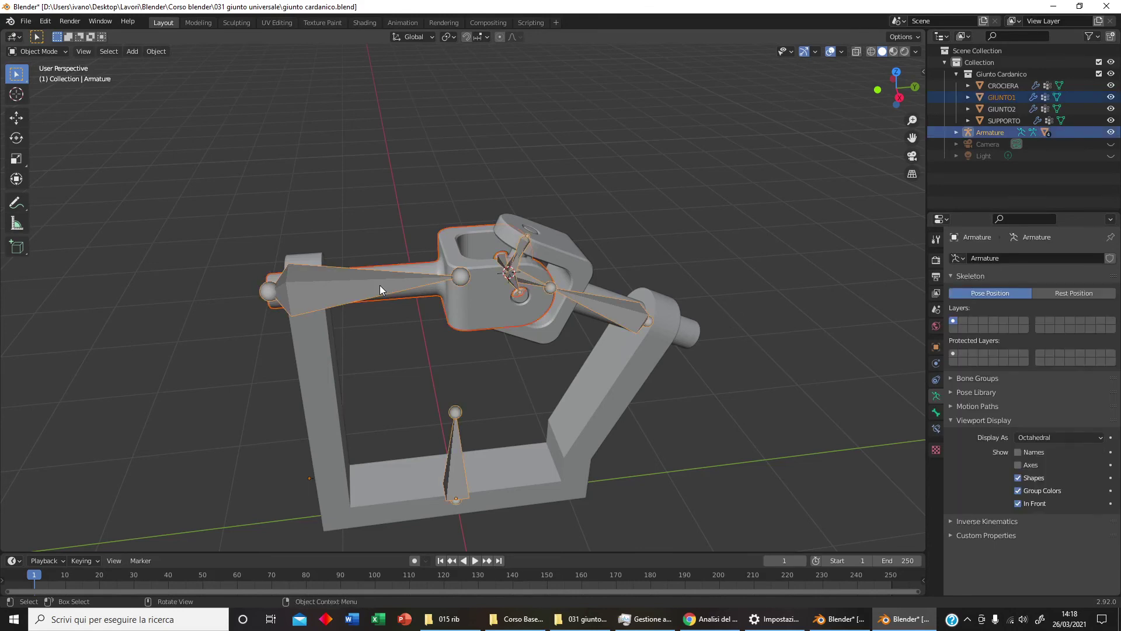
pyautogui.hotkey('ctrl', 'p')
pyautogui.click(379, 288)
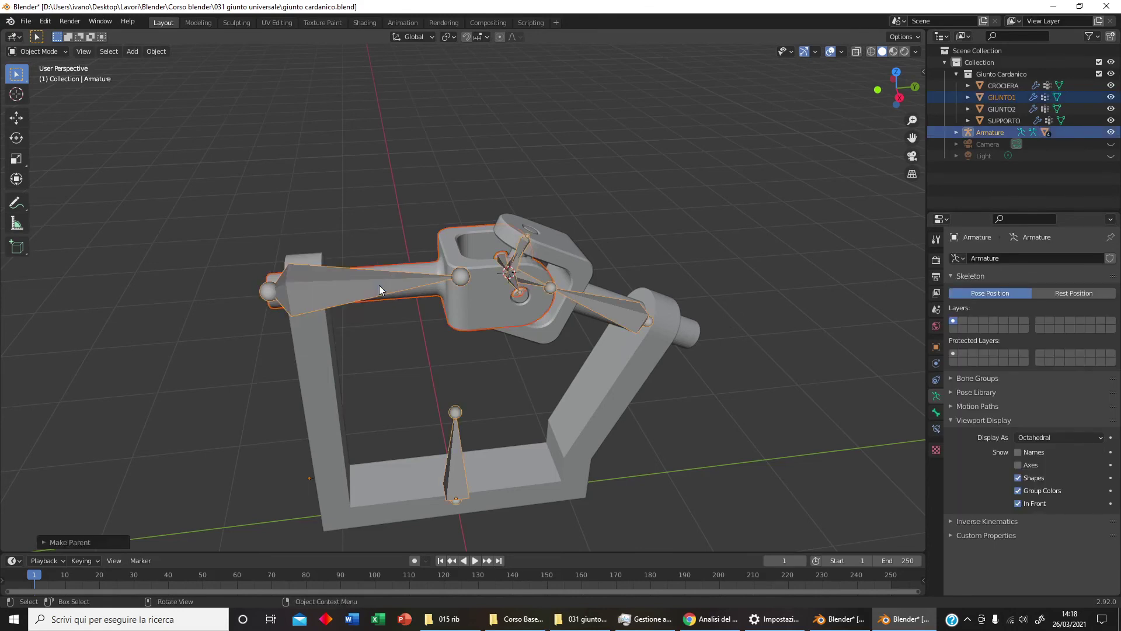
pyautogui.click(54, 51)
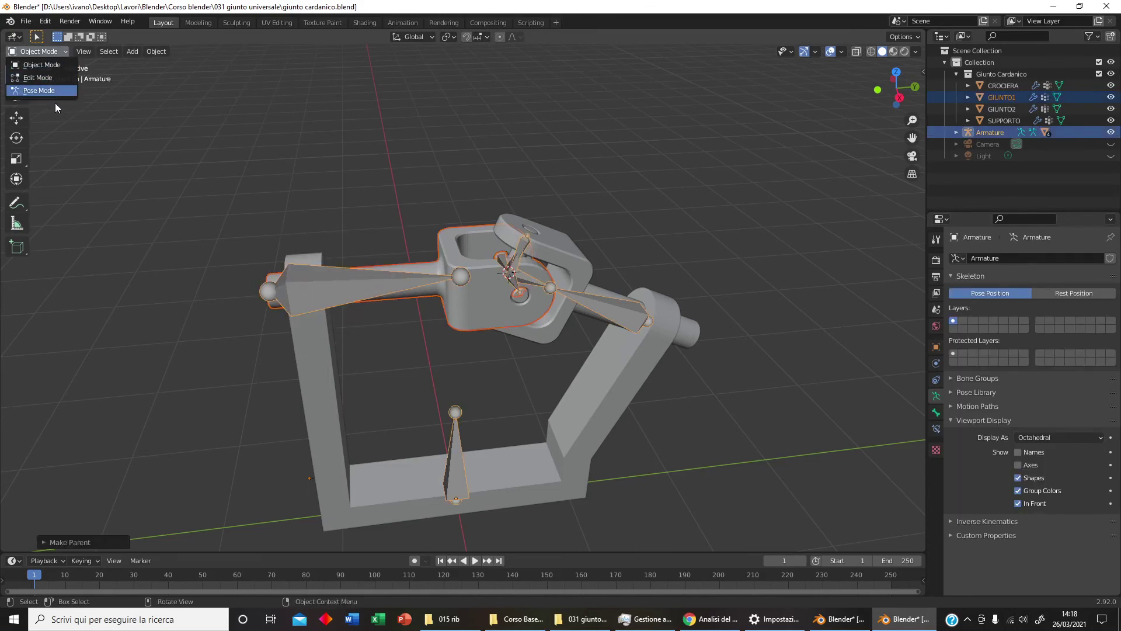
pyautogui.click(55, 94)
pyautogui.click(366, 272)
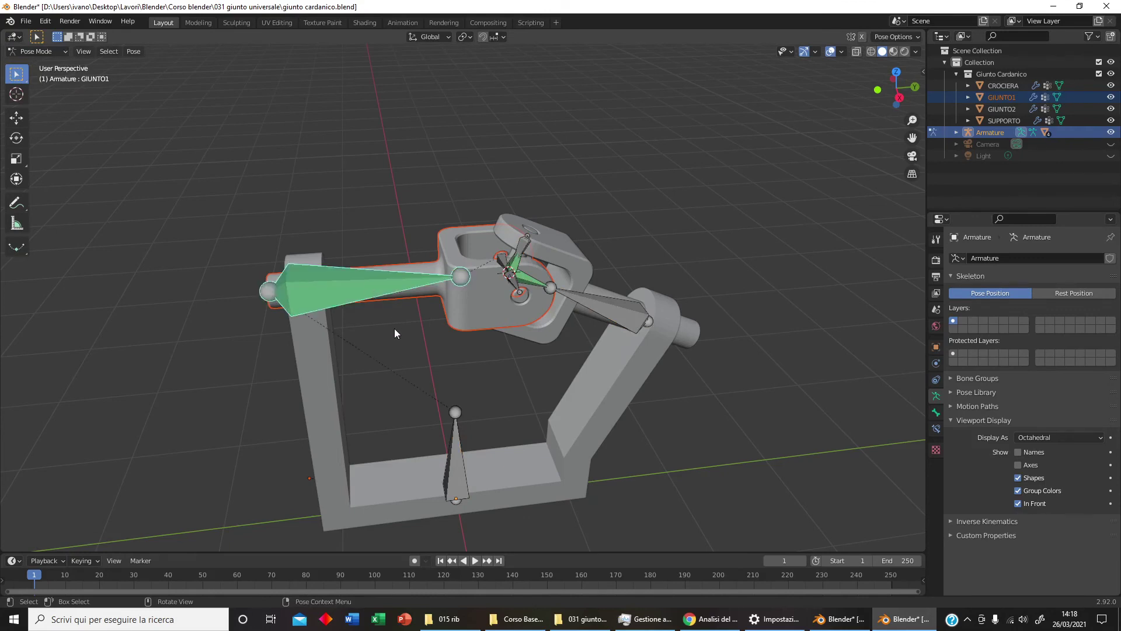
# Rotate GIUNTO1 twice to confirm the joint pieces follow, then enlarge the timeline area
pyautogui.press('r')
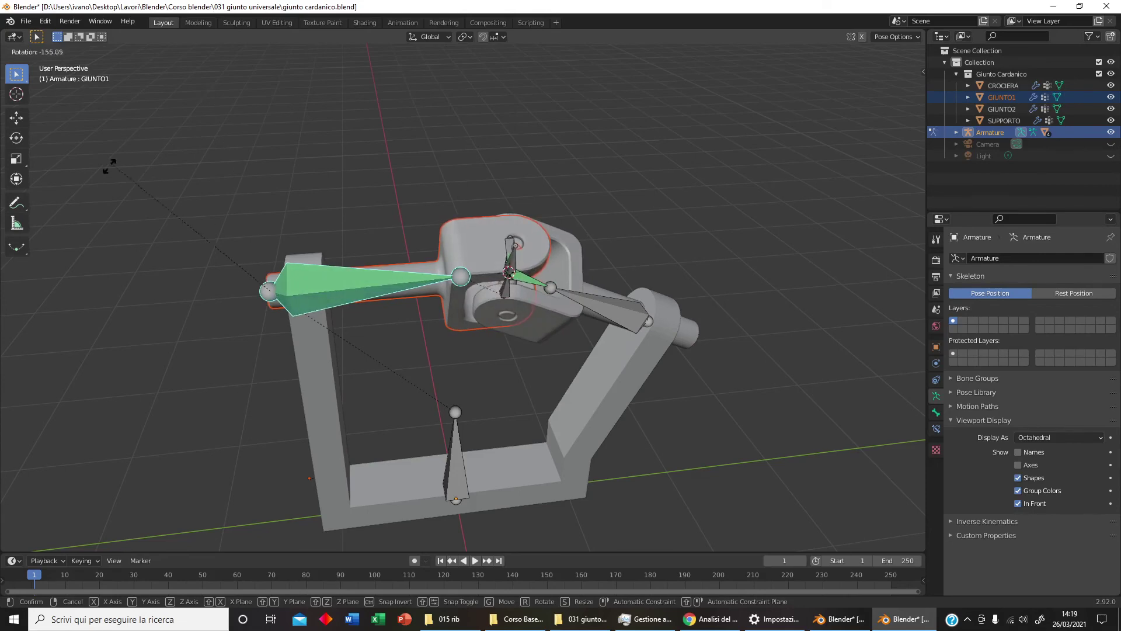
pyautogui.click(195, 257)
pyautogui.moveTo(194, 257)
pyautogui.mouseDown(button='middle')
pyautogui.moveTo(293, 332)
pyautogui.moveTo(238, 296)
pyautogui.mouseUp(button='middle')
pyautogui.press('r')
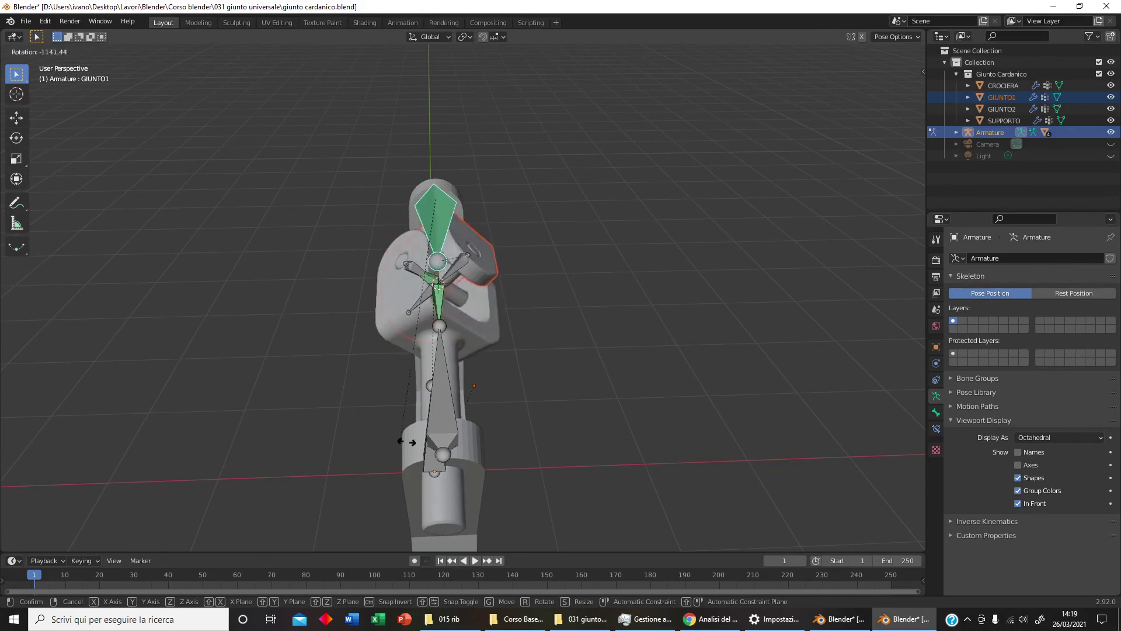
pyautogui.click(658, 326)
pyautogui.moveTo(658, 325)
pyautogui.mouseDown(button='middle')
pyautogui.moveTo(612, 376)
pyautogui.moveTo(652, 393)
pyautogui.moveTo(528, 434)
pyautogui.mouseUp(button='middle')
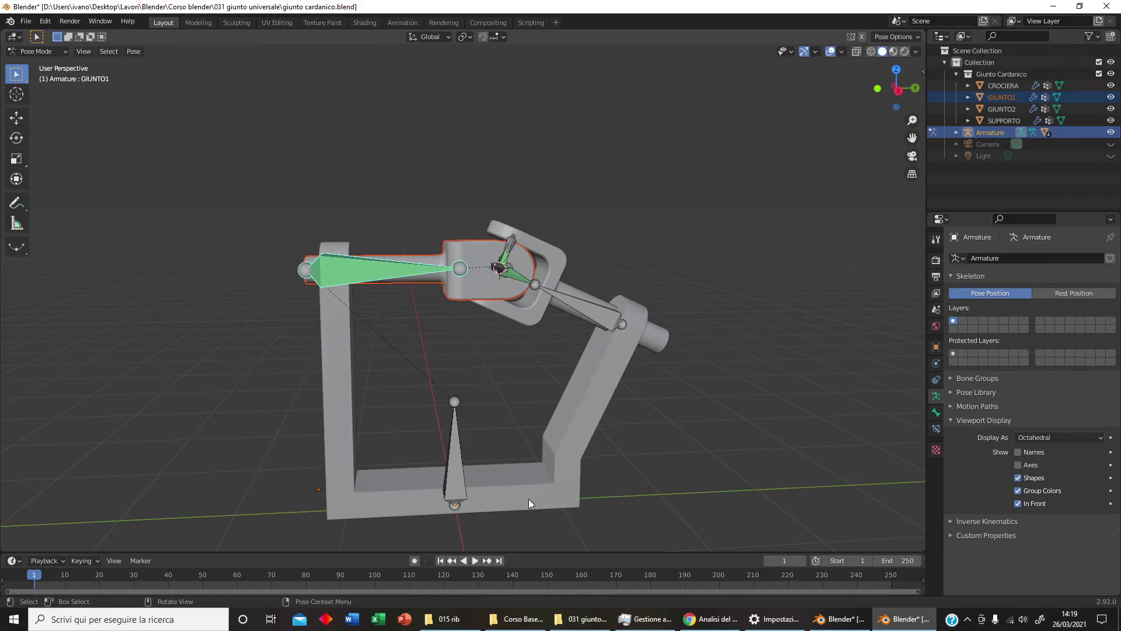
pyautogui.moveTo(566, 550); pyautogui.dragTo(567, 468)
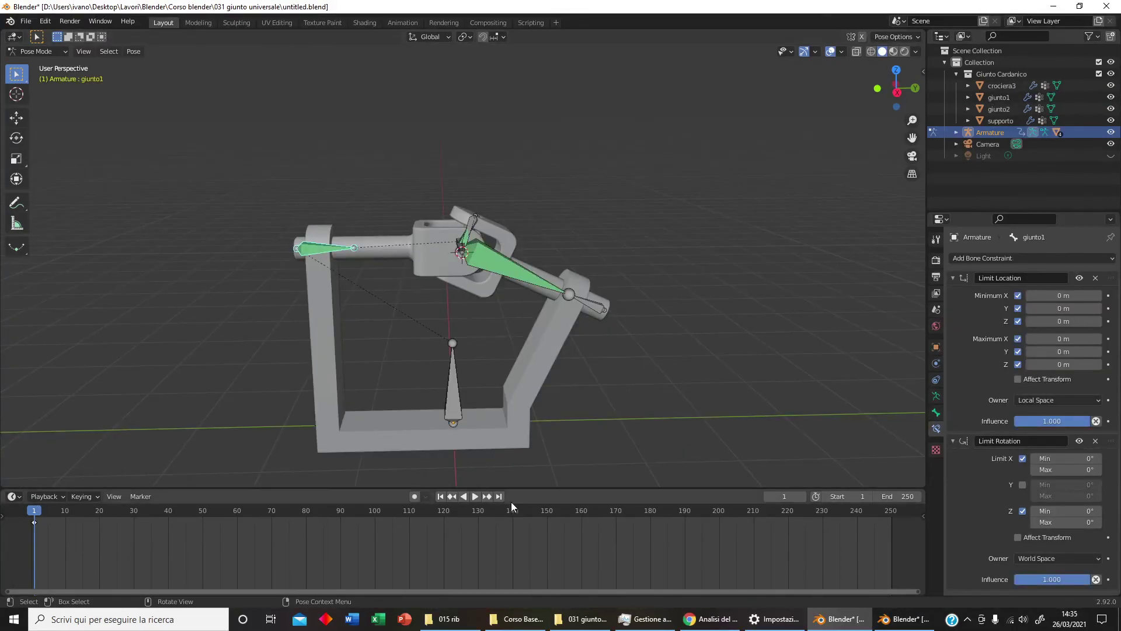
# Delete the existing keyframes, including the one at frame 1, in the Dope Sheet
pyautogui.press('x')
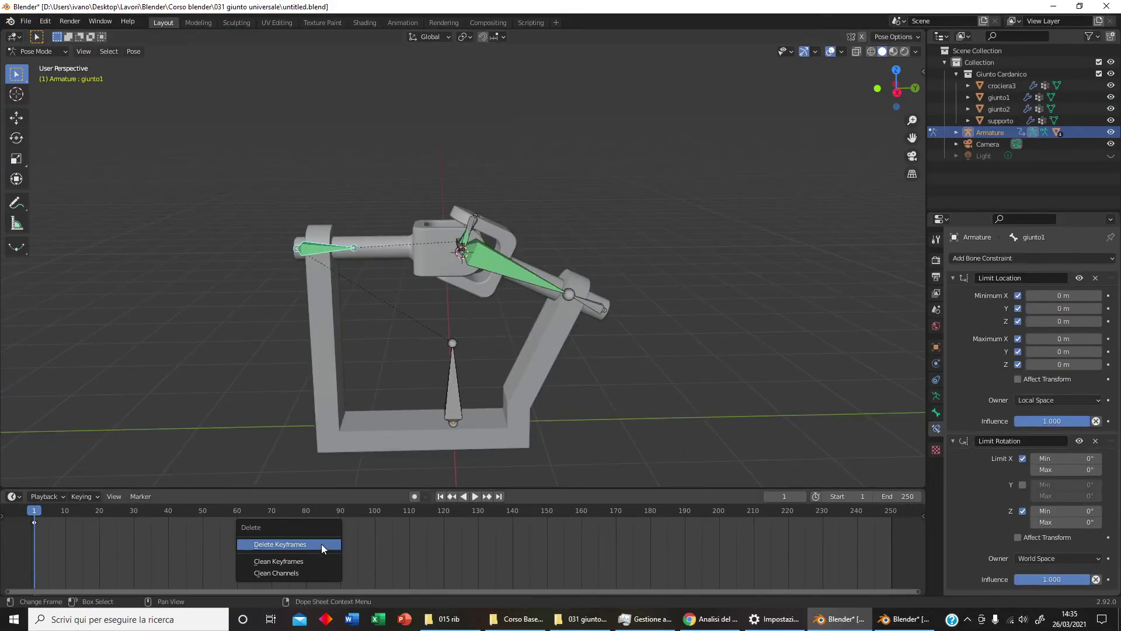
pyautogui.click(321, 545)
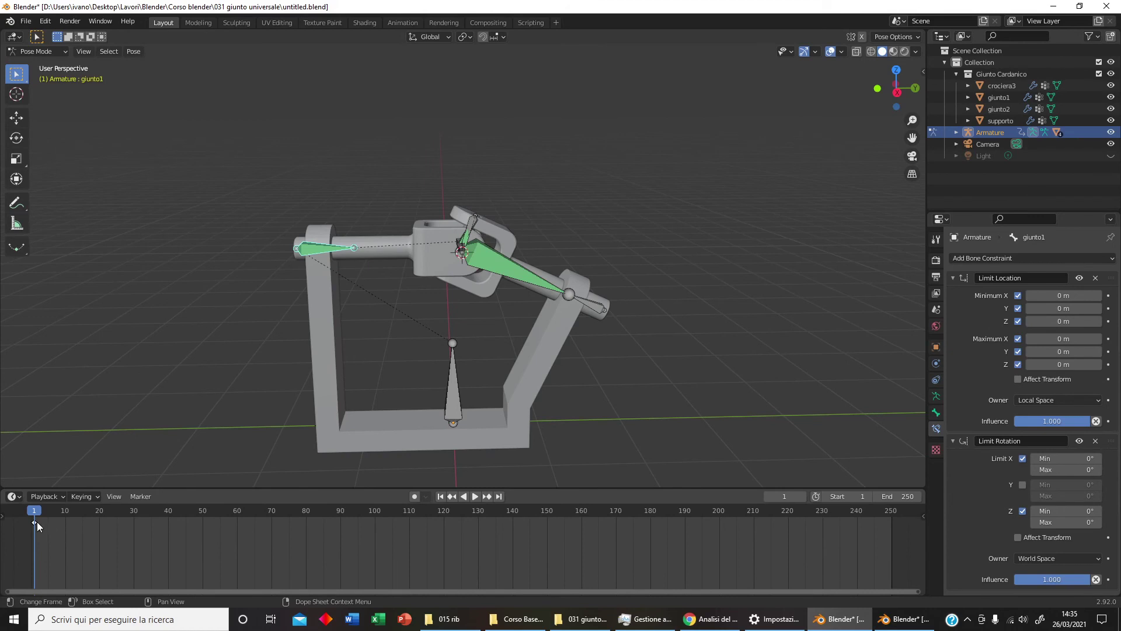
pyautogui.press('x')
pyautogui.click(76, 531)
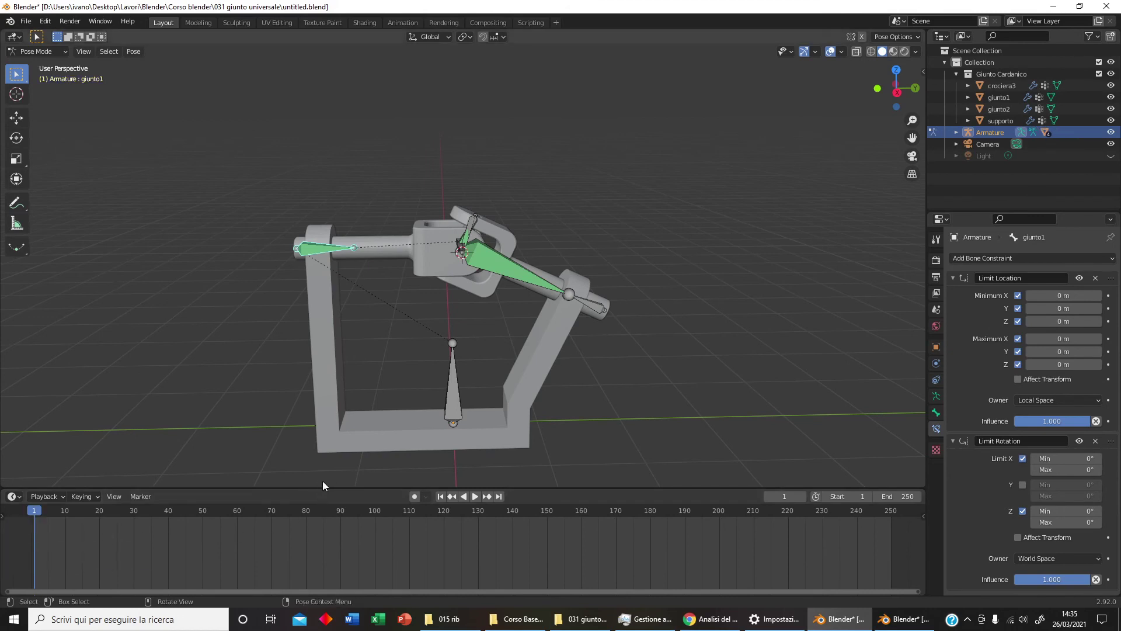
pyautogui.moveTo(316, 424); pyautogui.dragTo(310, 427, button='middle')
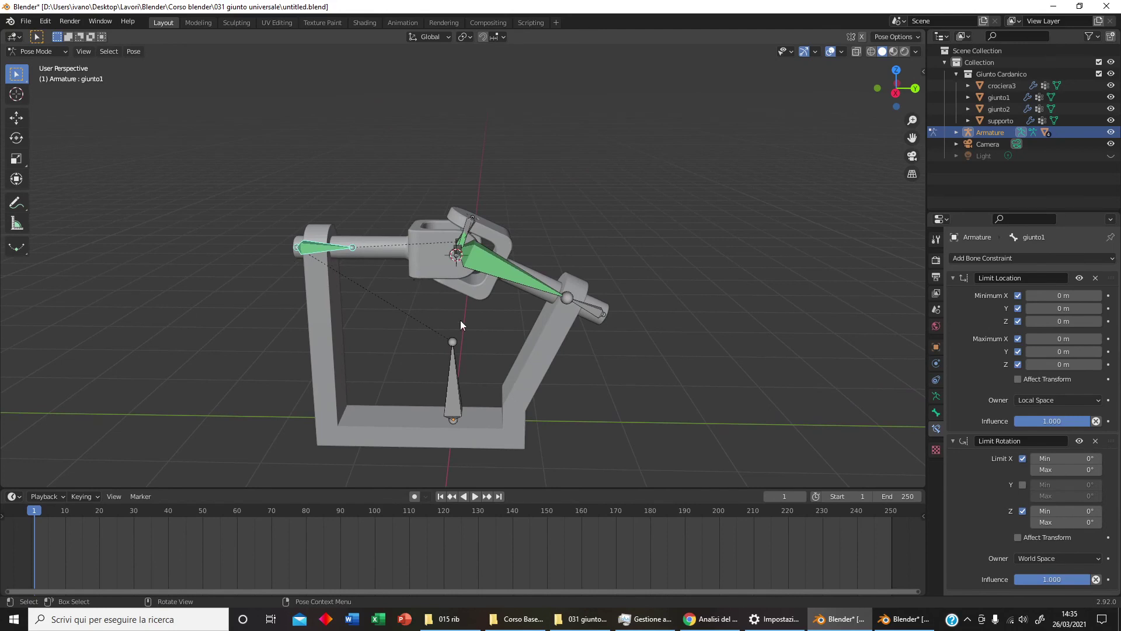
pyautogui.moveTo(543, 388)
pyautogui.mouseDown(button='middle')
pyautogui.moveTo(534, 371)
pyautogui.moveTo(541, 383)
pyautogui.mouseUp(button='middle')
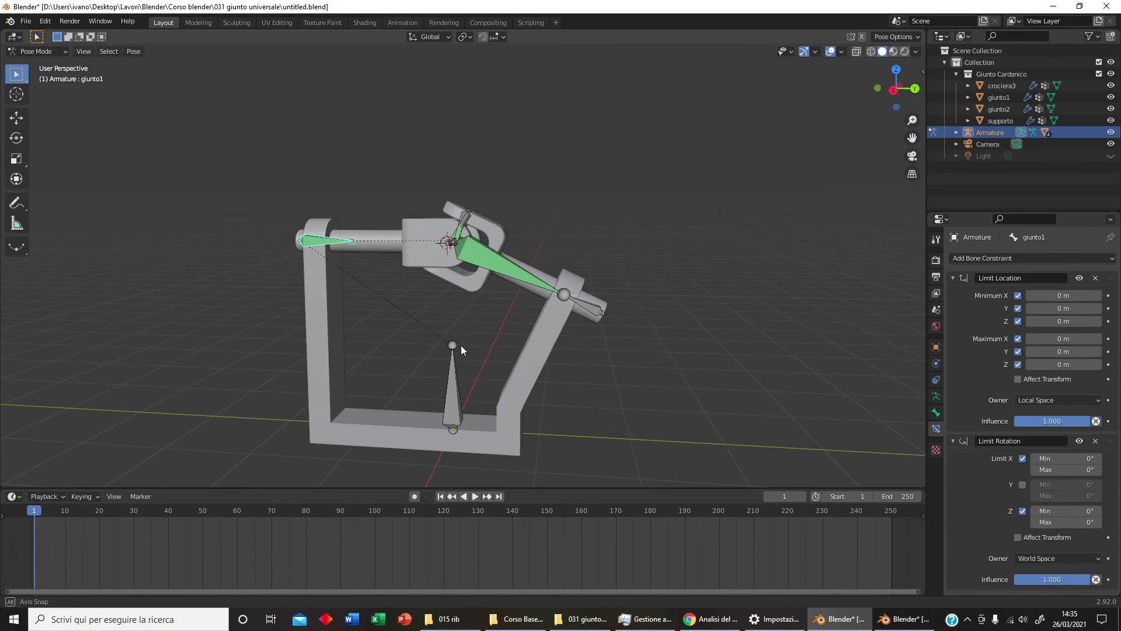
pyautogui.moveTo(564, 317); pyautogui.dragTo(533, 316, button='middle')
pyautogui.moveTo(354, 286); pyautogui.dragTo(362, 292, button='middle')
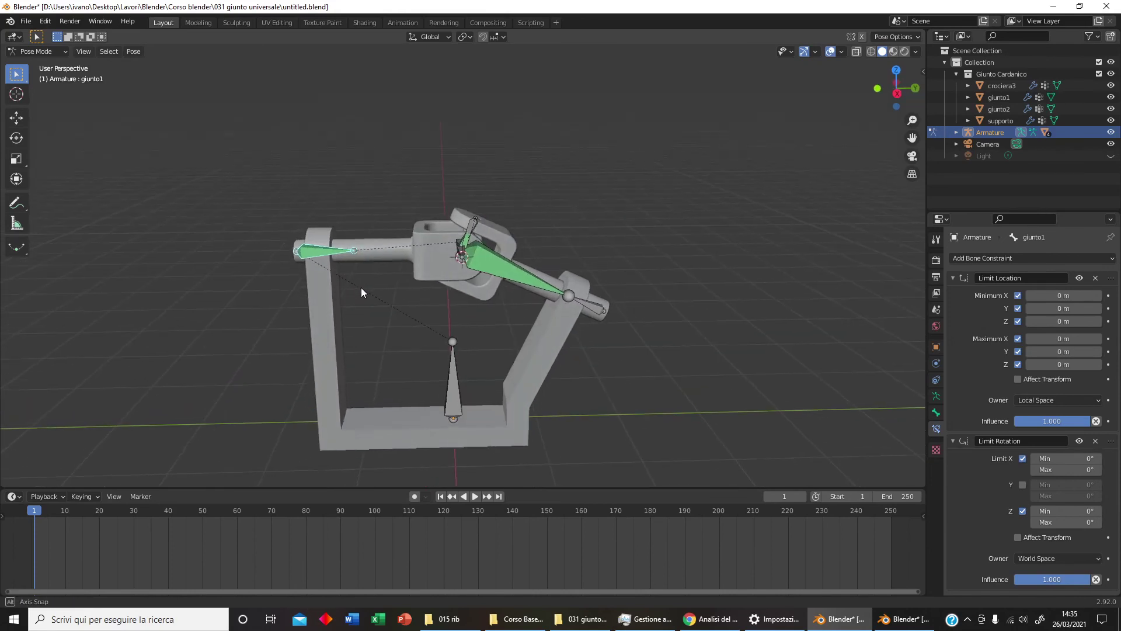
# Show giunto1's bone transform properties, without adding a keyframe
pyautogui.press('i')
pyautogui.click(661, 412)
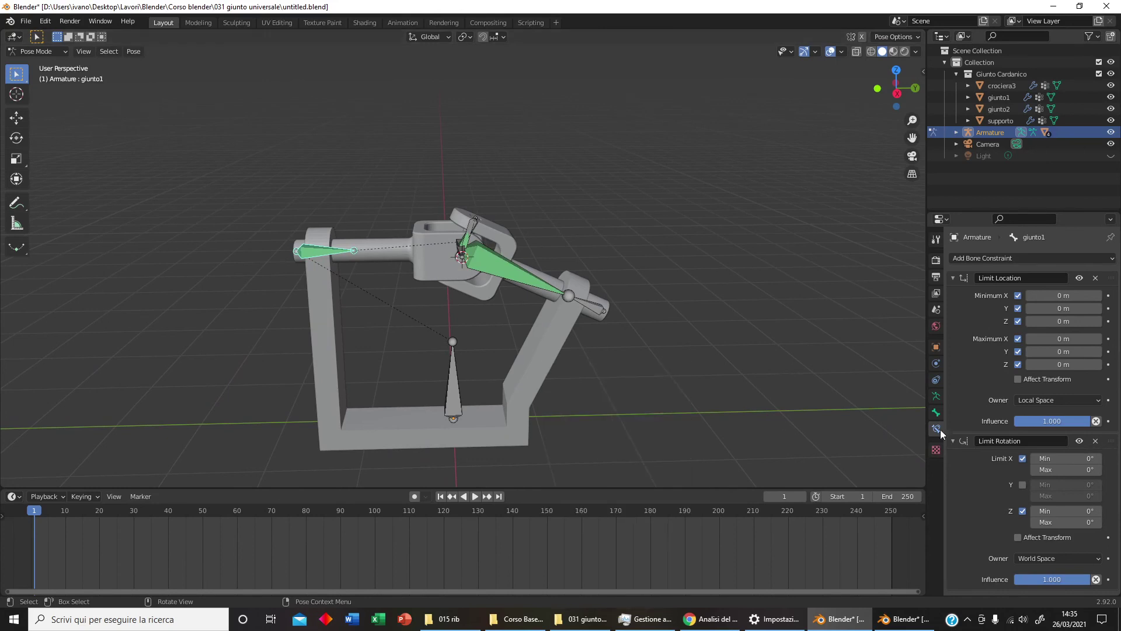
pyautogui.click(936, 347)
pyautogui.click(936, 412)
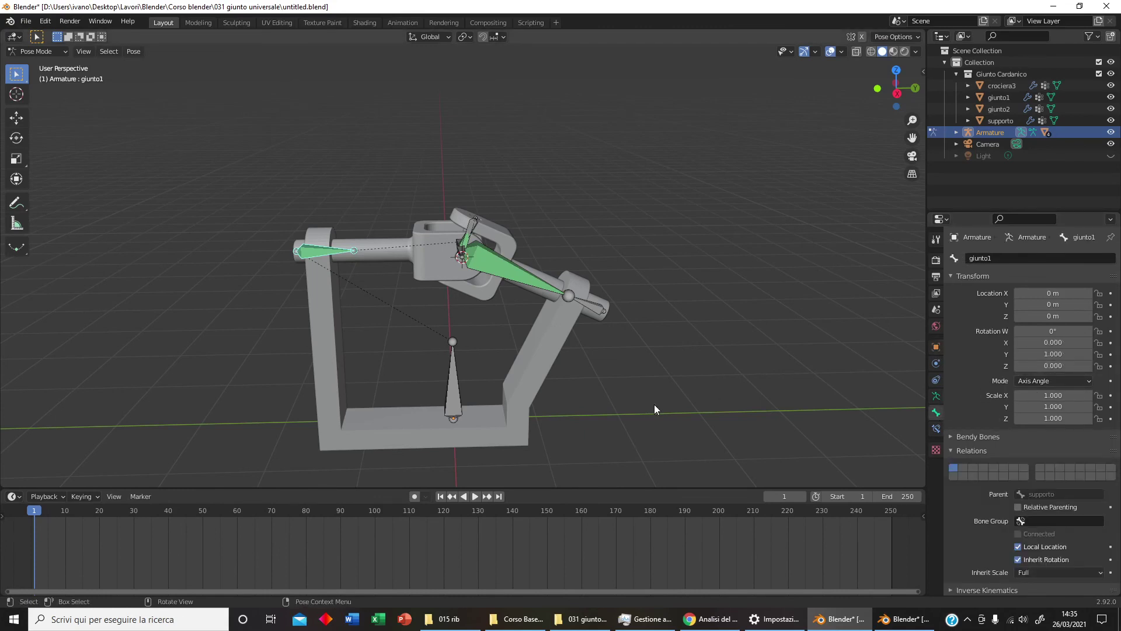
# Keyframe giunto1's rotation at frame 1 and go to frame 250
pyautogui.press('i')
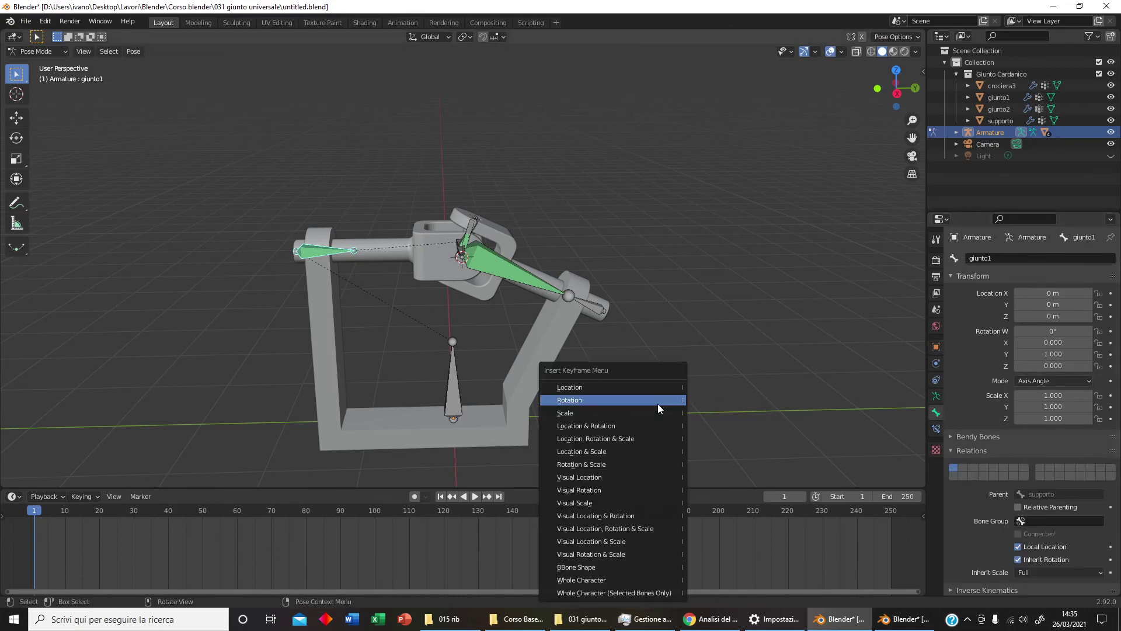
pyautogui.click(657, 404)
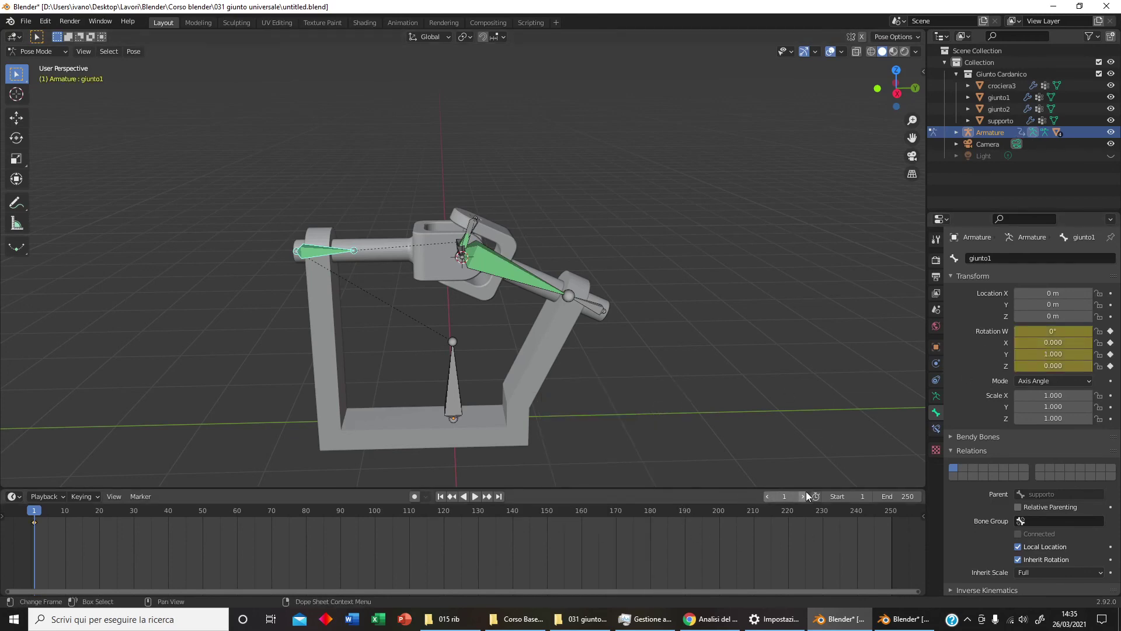
pyautogui.click(789, 497)
pyautogui.write('250')
pyautogui.press('Return')
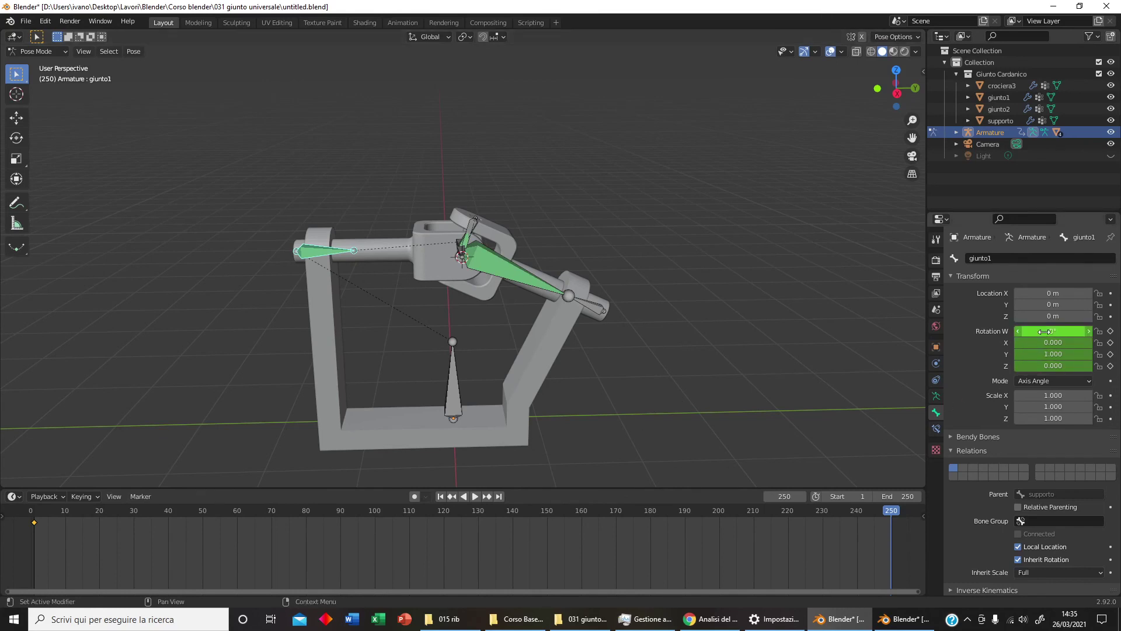
# Set rotation to 720°, keyframe it at frame 250, and play the animation
pyautogui.click(1039, 331)
pyautogui.write('7')
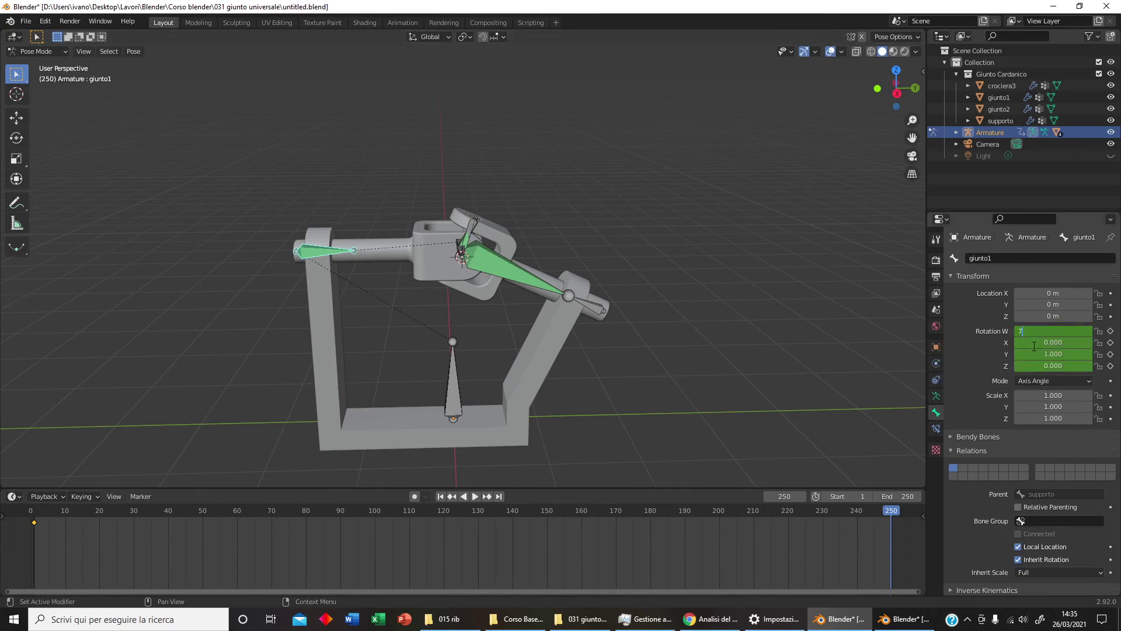
pyautogui.write('20')
pyautogui.press('Return')
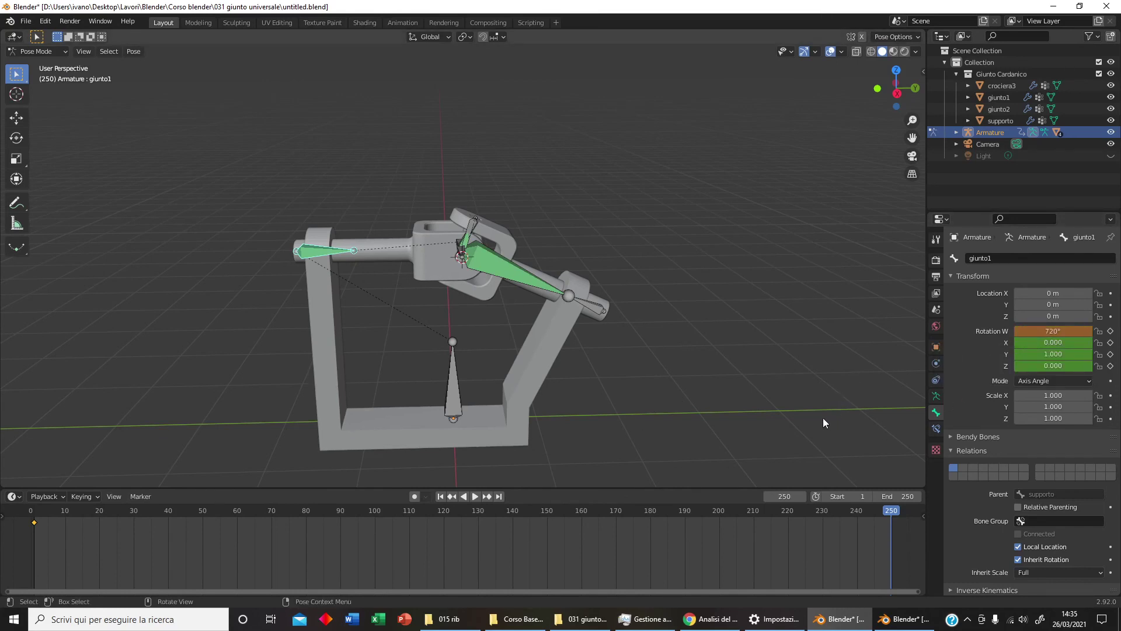
pyautogui.press('i')
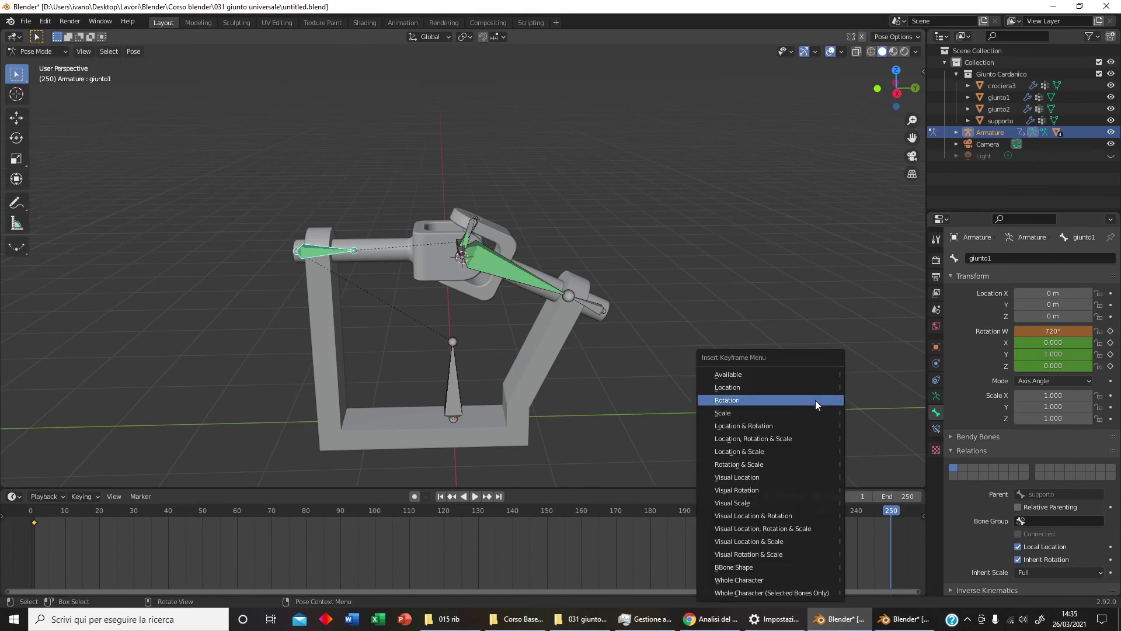
pyautogui.click(815, 401)
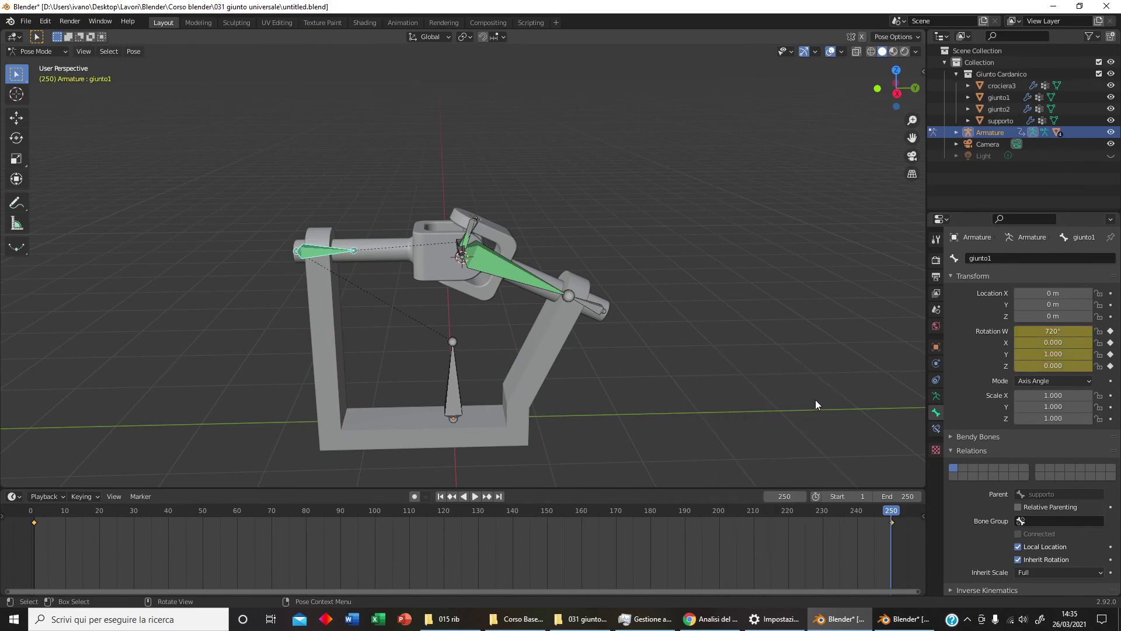
pyautogui.press('space')
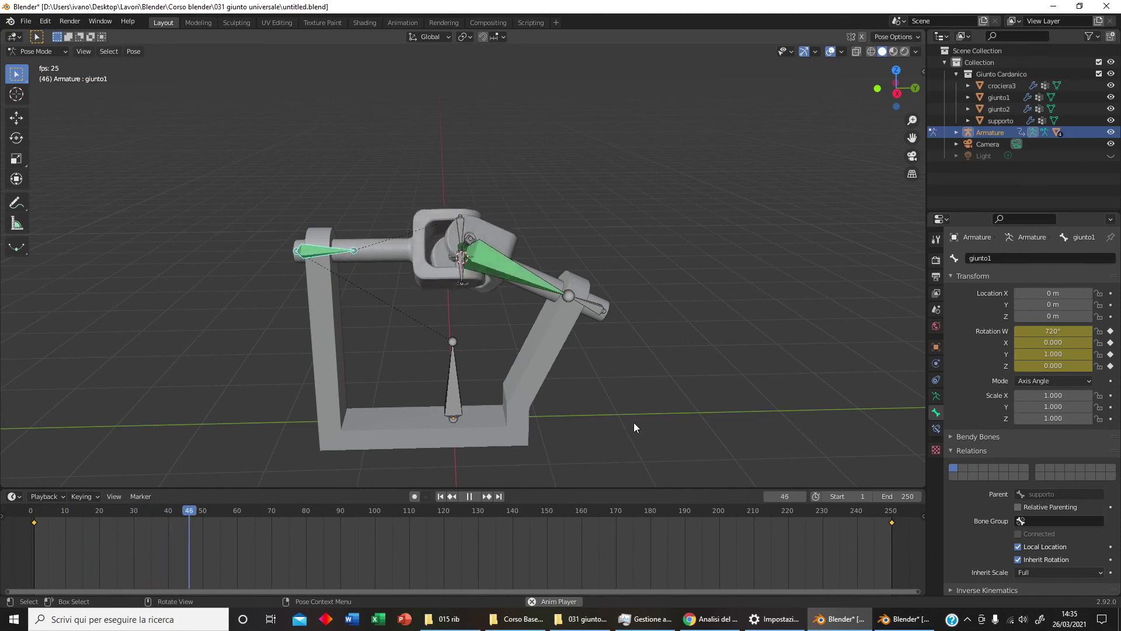
pyautogui.moveTo(633, 422)
pyautogui.mouseDown(button='middle')
pyautogui.moveTo(391, 401)
pyautogui.moveTo(370, 389)
pyautogui.moveTo(374, 377)
pyautogui.moveTo(492, 388)
pyautogui.moveTo(587, 374)
pyautogui.moveTo(513, 369)
pyautogui.mouseUp(button='middle')
pyautogui.scroll(3, 528, 370)
pyautogui.moveTo(511, 372)
pyautogui.mouseDown(button='middle')
pyautogui.moveTo(559, 378)
pyautogui.moveTo(390, 390)
pyautogui.moveTo(489, 356)
pyautogui.moveTo(640, 338)
pyautogui.mouseUp(button='middle')
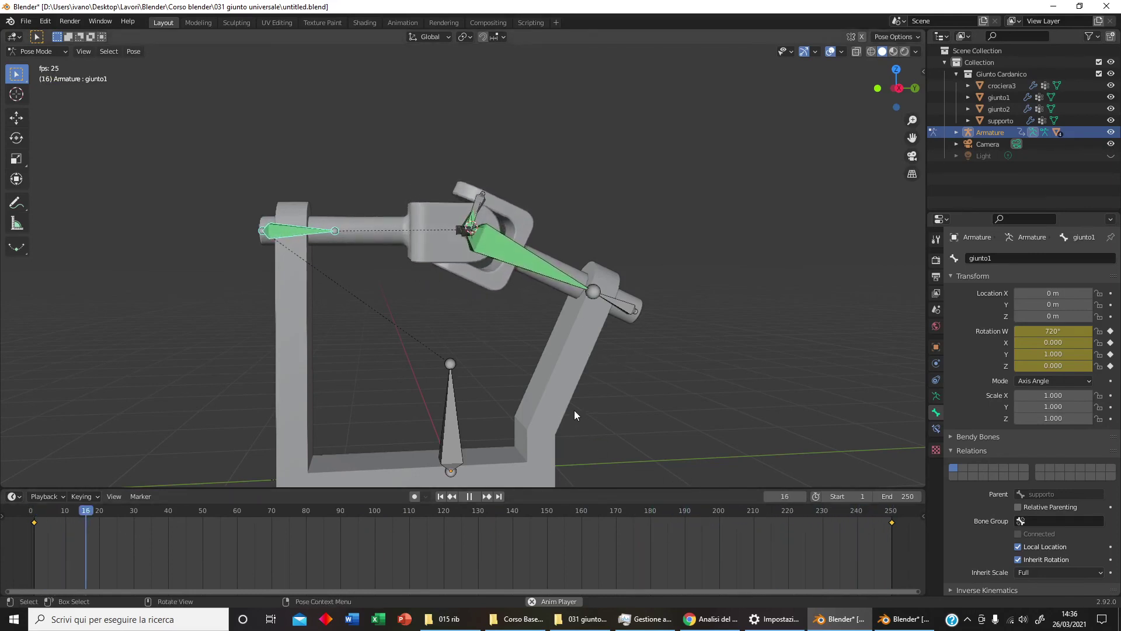
pyautogui.scroll(2, 573, 410)
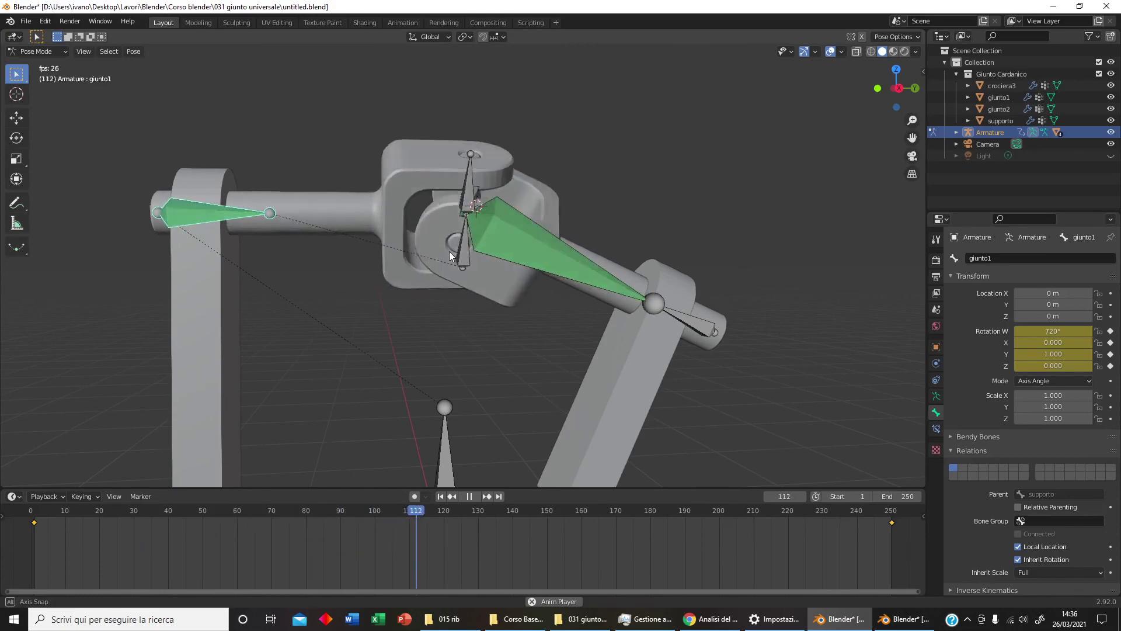
pyautogui.moveTo(449, 251)
pyautogui.mouseDown(button='middle')
pyautogui.moveTo(387, 286)
pyautogui.moveTo(441, 278)
pyautogui.mouseUp(button='middle')
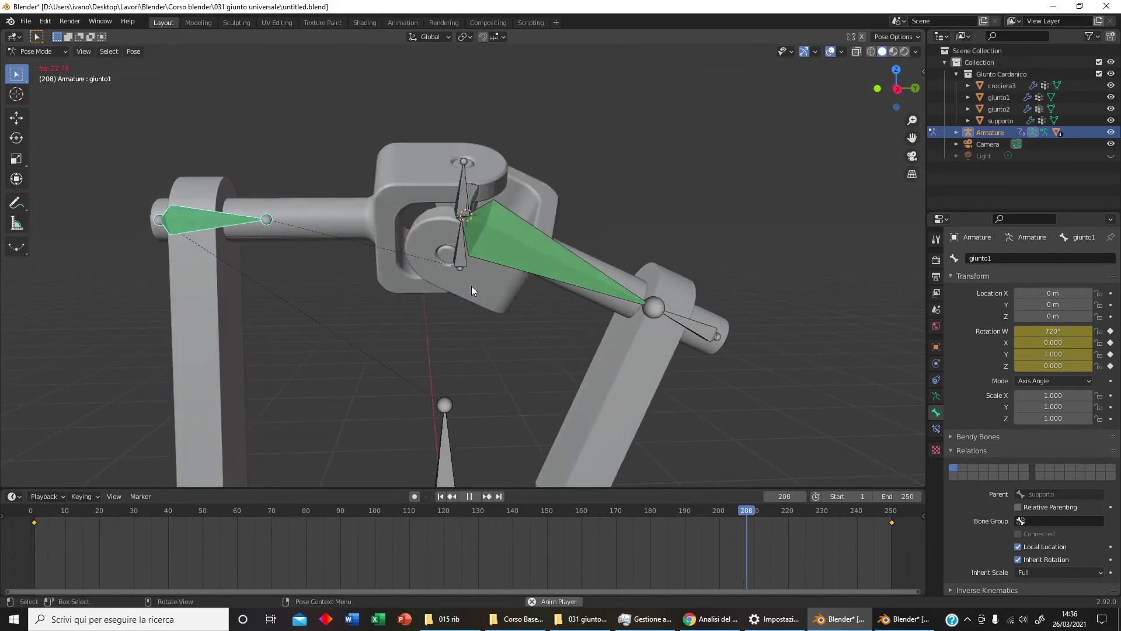
pyautogui.scroll(3, 474, 286)
pyautogui.moveTo(485, 276)
pyautogui.mouseDown(button='middle')
pyautogui.moveTo(475, 307)
pyautogui.moveTo(491, 305)
pyautogui.mouseUp(button='middle')
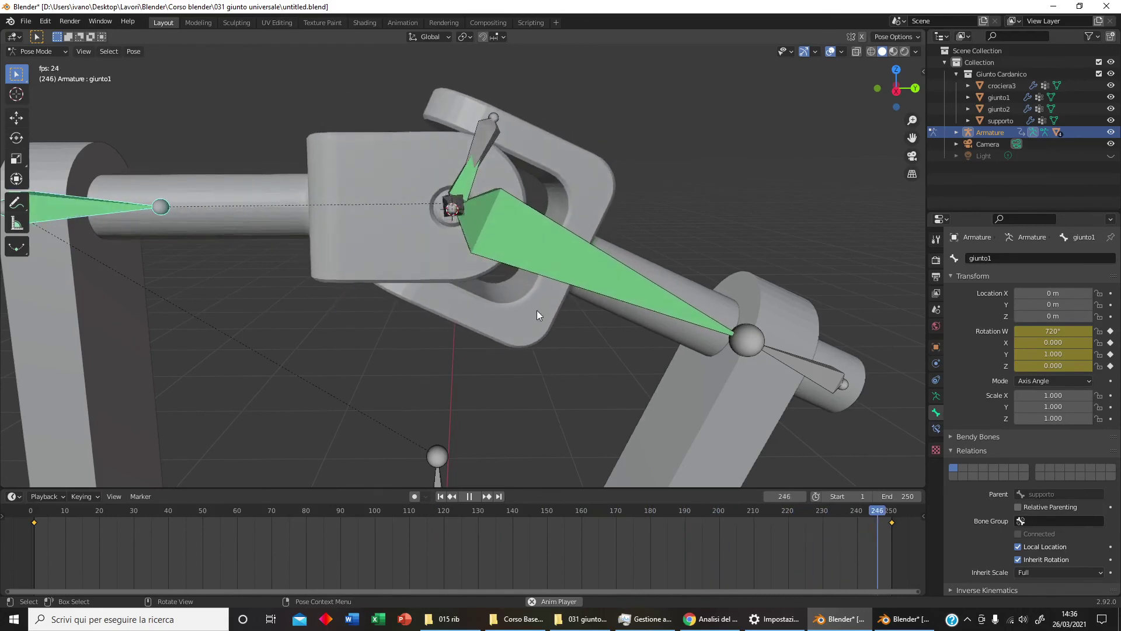
pyautogui.scroll(-1, 424, 326)
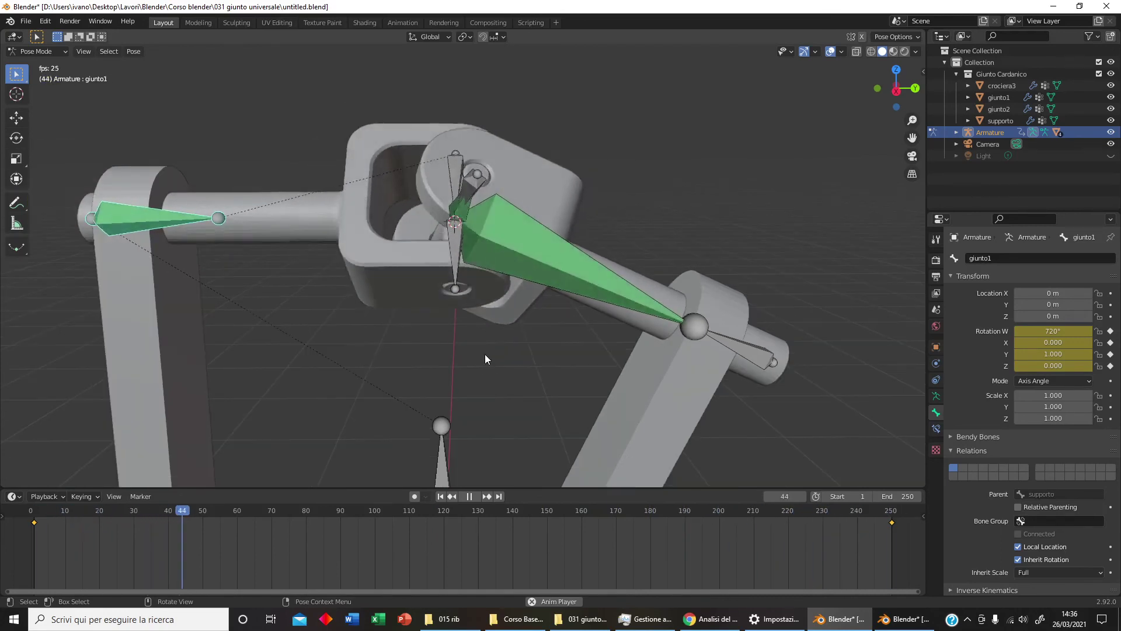